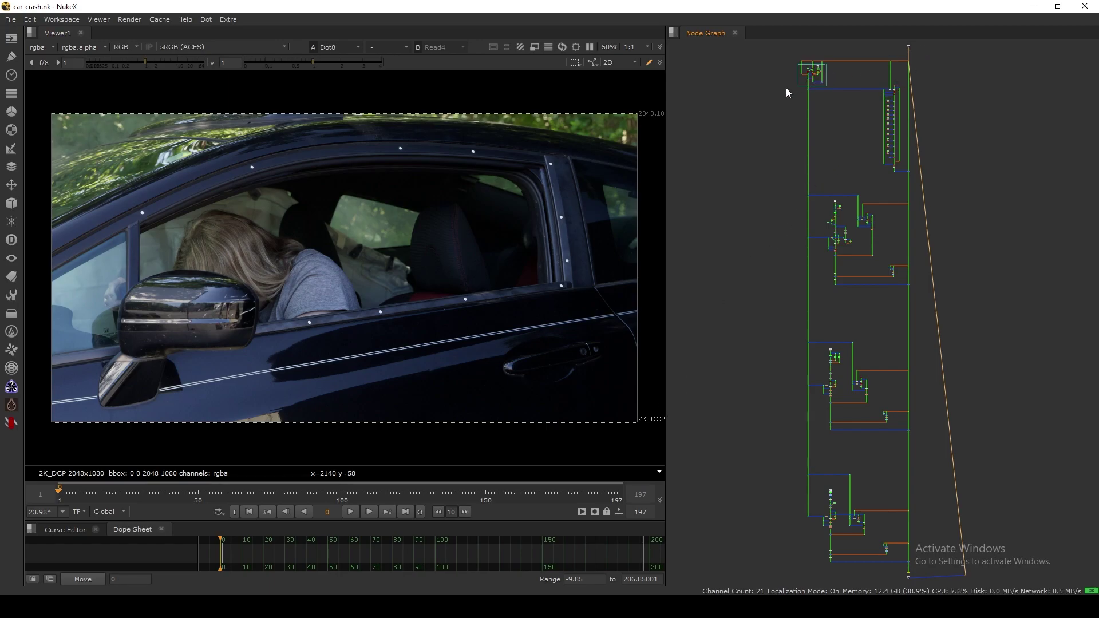
- Compare the original car plate with the finished shattered-glass comp, raising the viewer gain to 2.1
{"action": "key", "text": "1"}
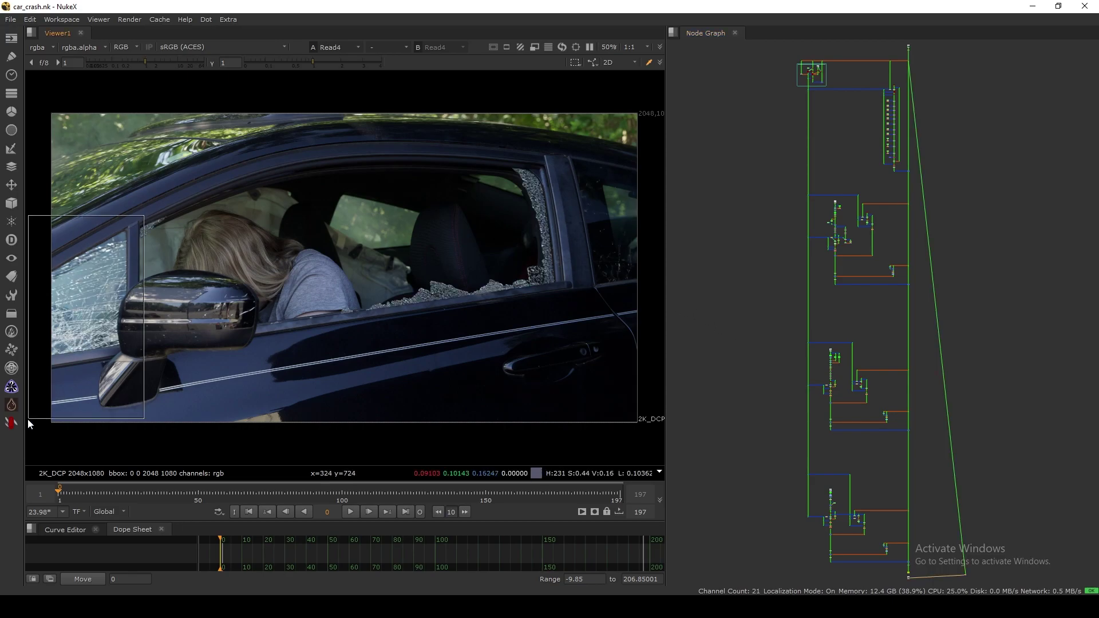
{"action": "left_click_drag", "start_coordinate": [648, 156], "coordinate": [507, 328]}
{"action": "left_click", "coordinate": [156, 62]}
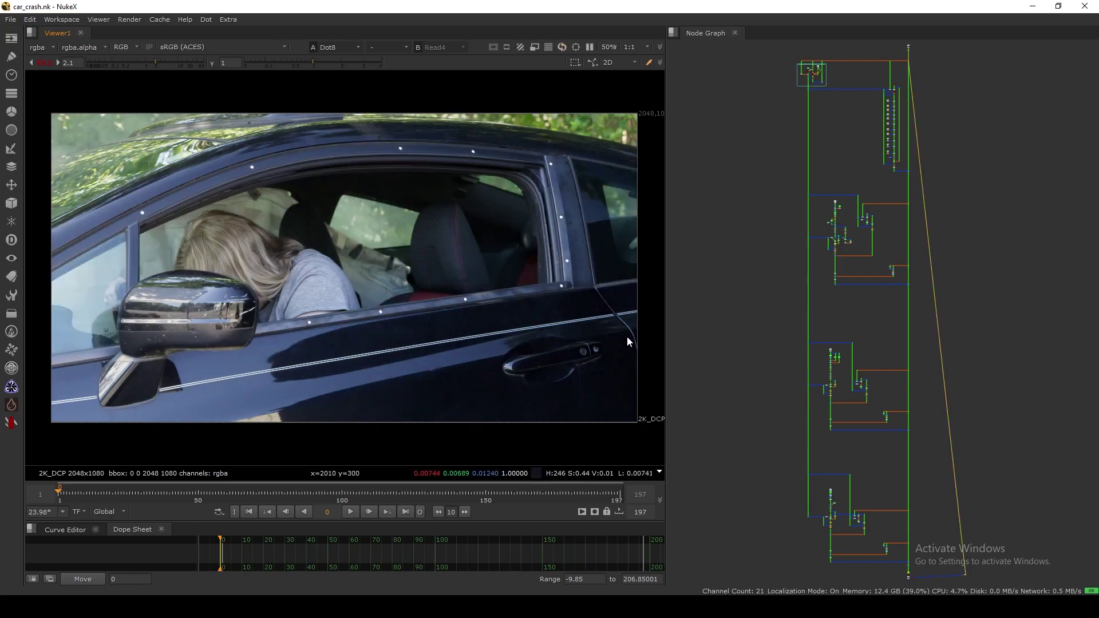
{"action": "key", "text": "2"}
{"action": "key", "text": "1"}
{"action": "key", "text": "2"}
{"action": "key", "text": "1"}
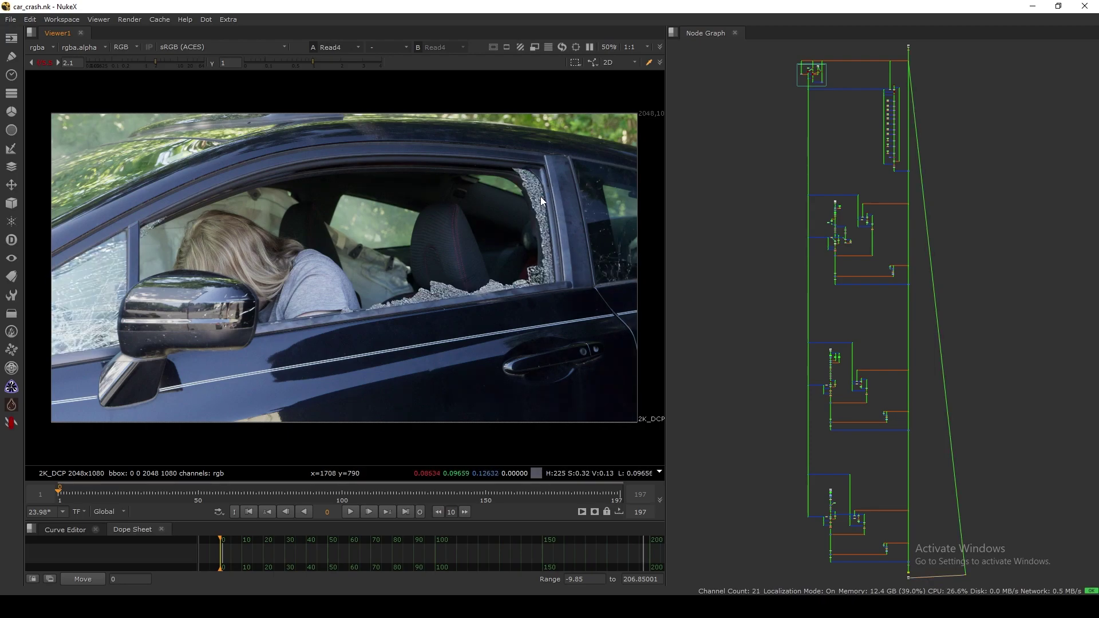
{"action": "left_click_drag", "start_coordinate": [596, 121], "coordinate": [125, 399]}
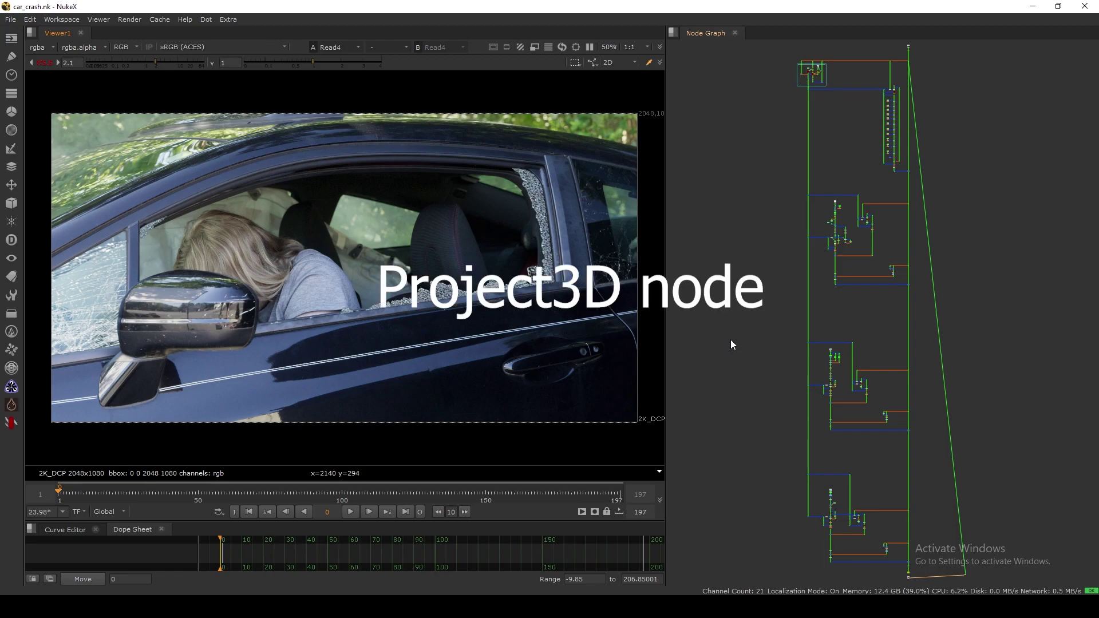
- Examine the existing UVProject1 branch with its Card6, Blur7 and DisplaceGeo2 nodes, and the neighbouring Project3D branch
{"action": "scroll", "coordinate": [828, 249], "scroll_direction": "up", "scroll_amount": 5}
{"action": "scroll", "coordinate": [823, 245], "scroll_direction": "up", "scroll_amount": 10}
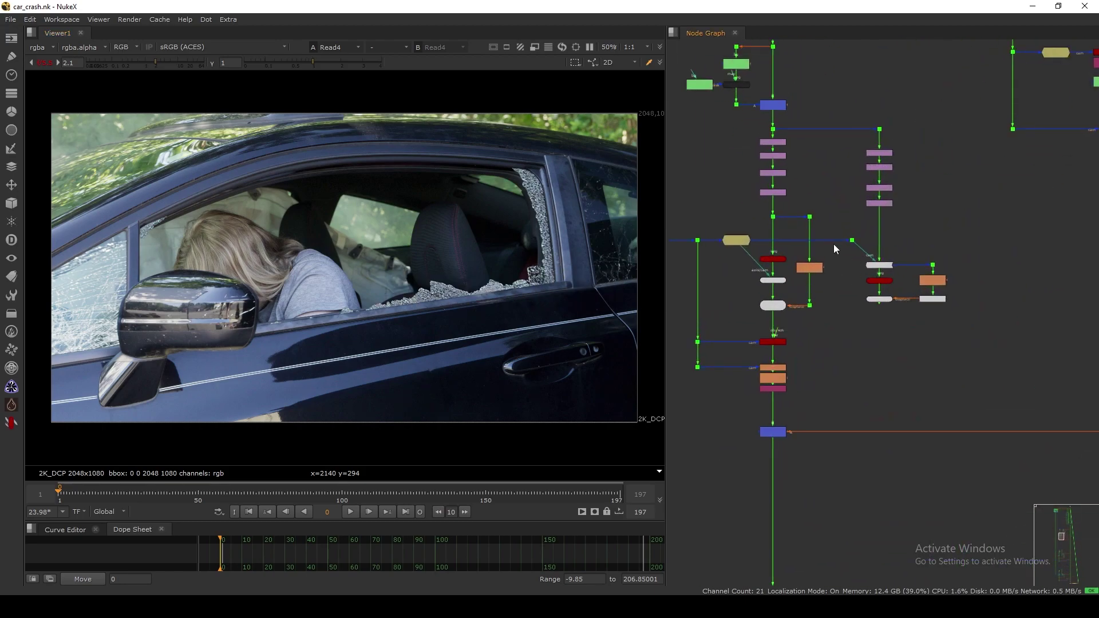
{"action": "left_click_drag", "start_coordinate": [786, 285], "coordinate": [786, 288]}
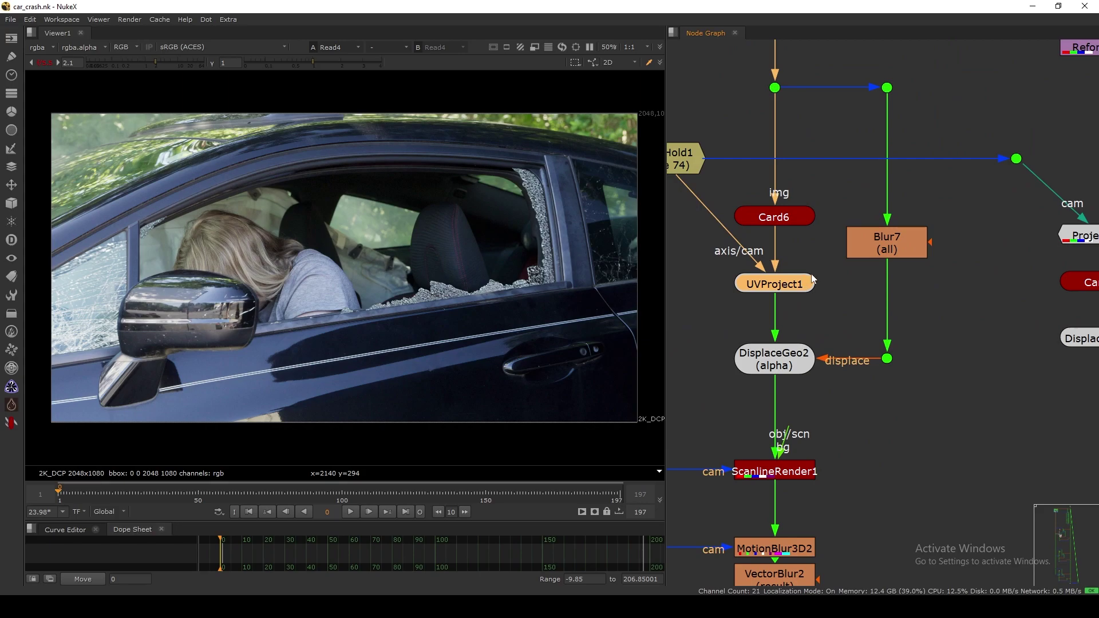
{"action": "middle_click_drag", "start_coordinate": [1082, 239], "coordinate": [829, 317]}
{"action": "left_click", "coordinate": [955, 265]}
{"action": "left_click_drag", "start_coordinate": [1006, 282], "coordinate": [771, 325]}
{"action": "middle_click_drag", "start_coordinate": [757, 331], "coordinate": [878, 297]}
{"action": "left_click", "coordinate": [789, 274]}
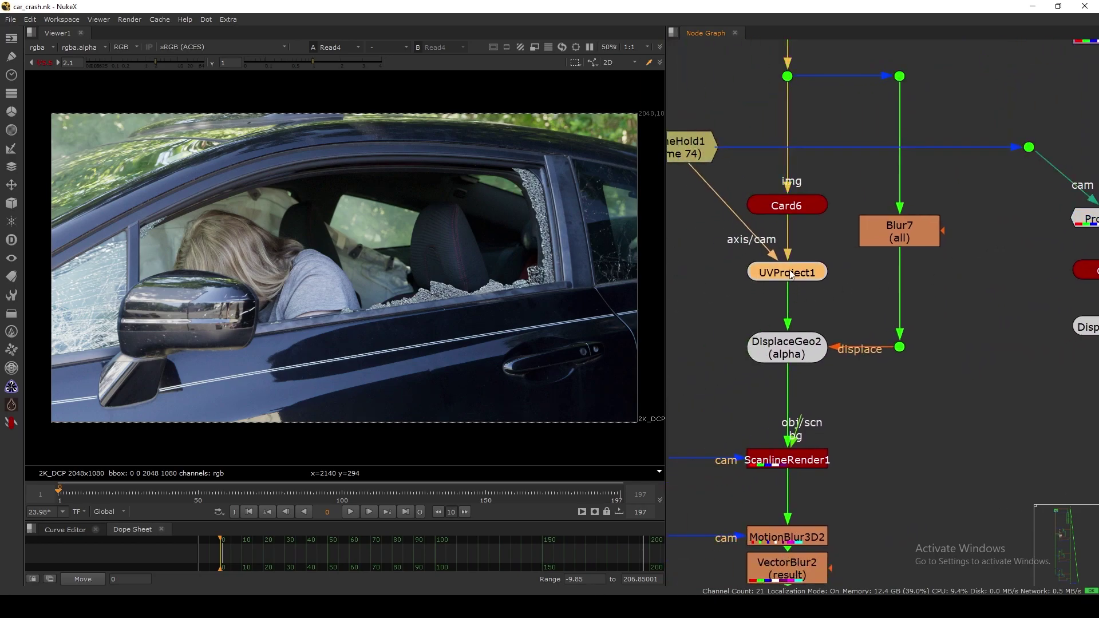
{"action": "left_click_drag", "start_coordinate": [835, 244], "coordinate": [710, 316]}
{"action": "left_click_drag", "start_coordinate": [800, 210], "coordinate": [809, 214]}
{"action": "mouse_move", "coordinate": [880, 245]}
{"action": "left_mouse_down"}
{"action": "mouse_move", "coordinate": [881, 225]}
{"action": "mouse_move", "coordinate": [885, 234]}
{"action": "left_mouse_up"}
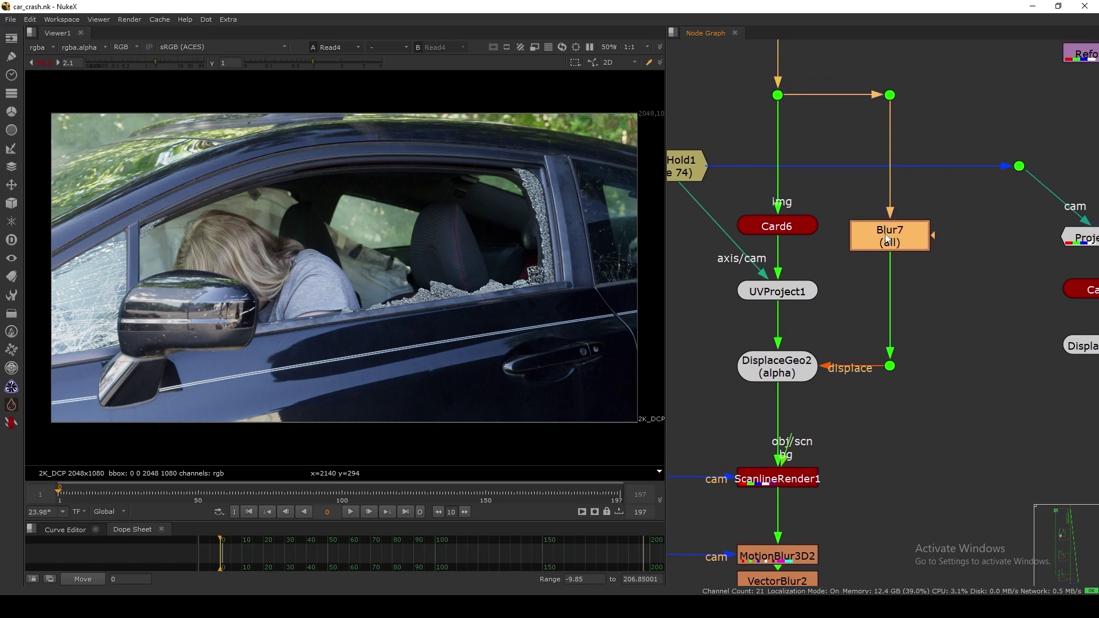
{"action": "left_click_drag", "start_coordinate": [791, 296], "coordinate": [788, 298]}
{"action": "left_click", "coordinate": [781, 296]}
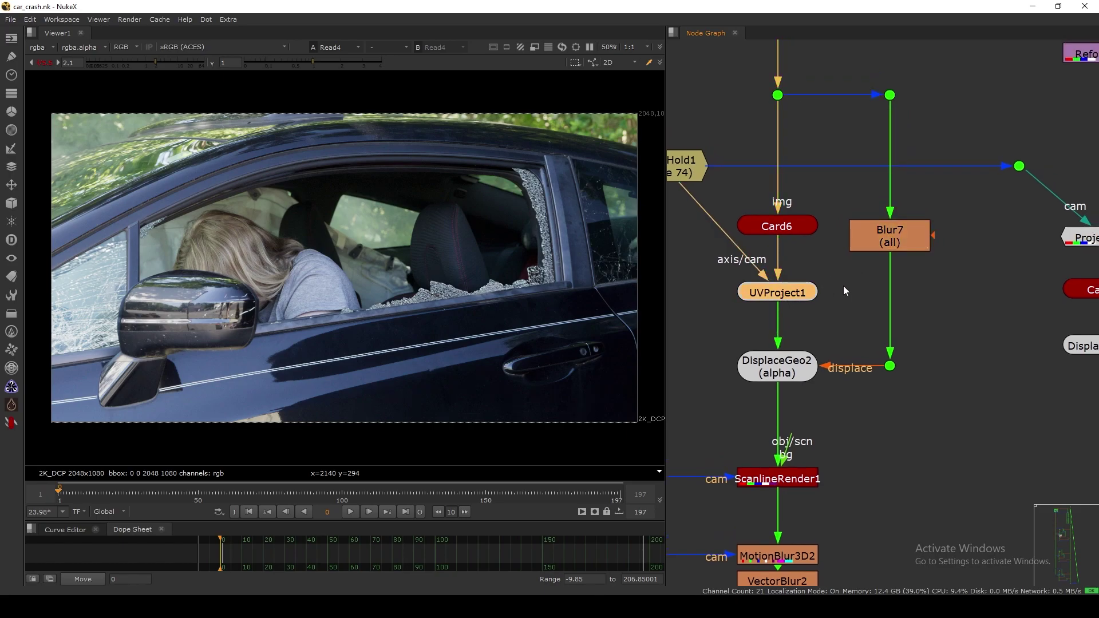
{"action": "middle_click_drag", "start_coordinate": [1083, 238], "coordinate": [891, 256]}
{"action": "left_click", "coordinate": [899, 256]}
{"action": "mouse_move", "coordinate": [904, 257]}
{"action": "left_mouse_down"}
{"action": "mouse_move", "coordinate": [892, 260]}
{"action": "mouse_move", "coordinate": [904, 258]}
{"action": "left_mouse_up"}
{"action": "middle_click", "coordinate": [768, 327]}
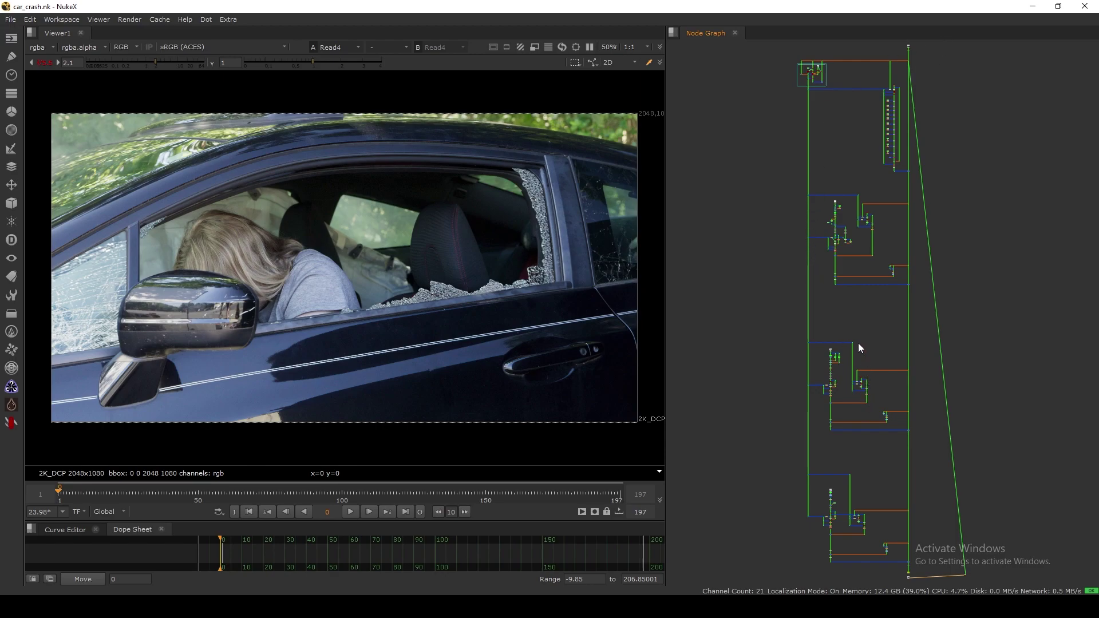
{"action": "left_click_drag", "start_coordinate": [637, 151], "coordinate": [551, 313]}
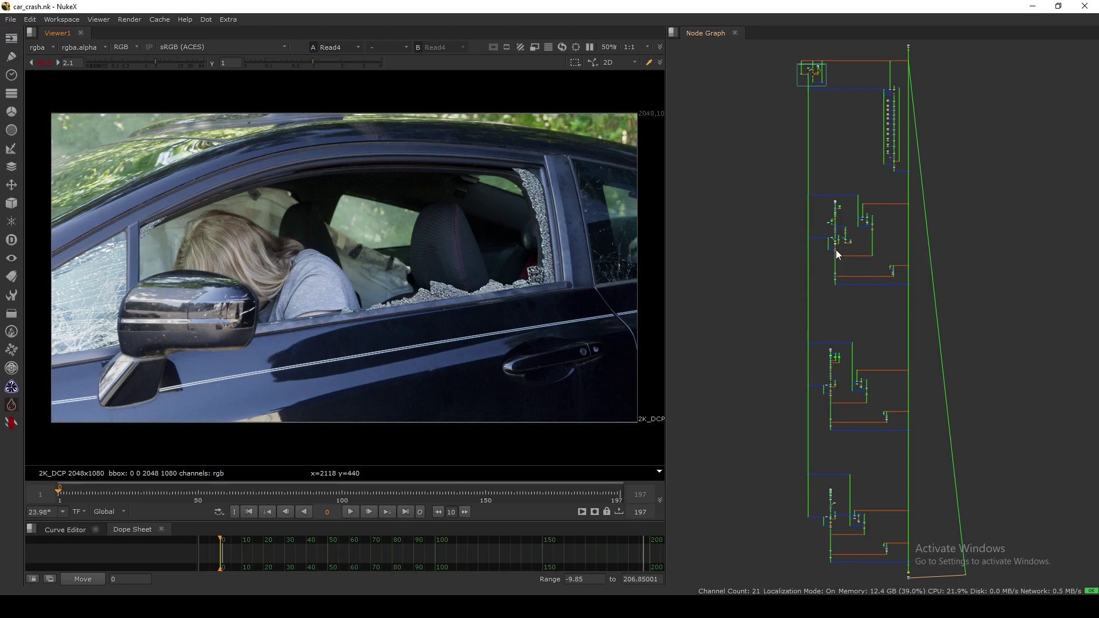
- View the TRACK SETUP group's Scene2 node in 3D and inspect the camera, cards and point cloud from the side
{"action": "scroll", "coordinate": [815, 56], "scroll_direction": "up", "scroll_amount": 14}
{"action": "scroll", "coordinate": [821, 219], "scroll_direction": "down", "scroll_amount": 4}
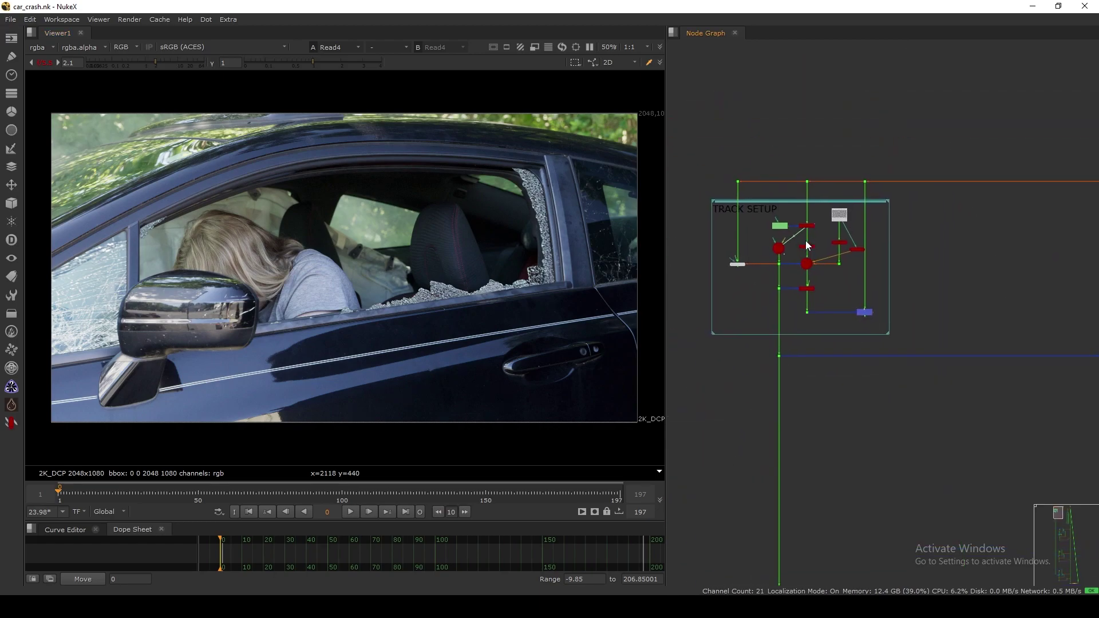
{"action": "scroll", "coordinate": [808, 229], "scroll_direction": "up", "scroll_amount": 2}
{"action": "scroll", "coordinate": [825, 255], "scroll_direction": "up", "scroll_amount": 3}
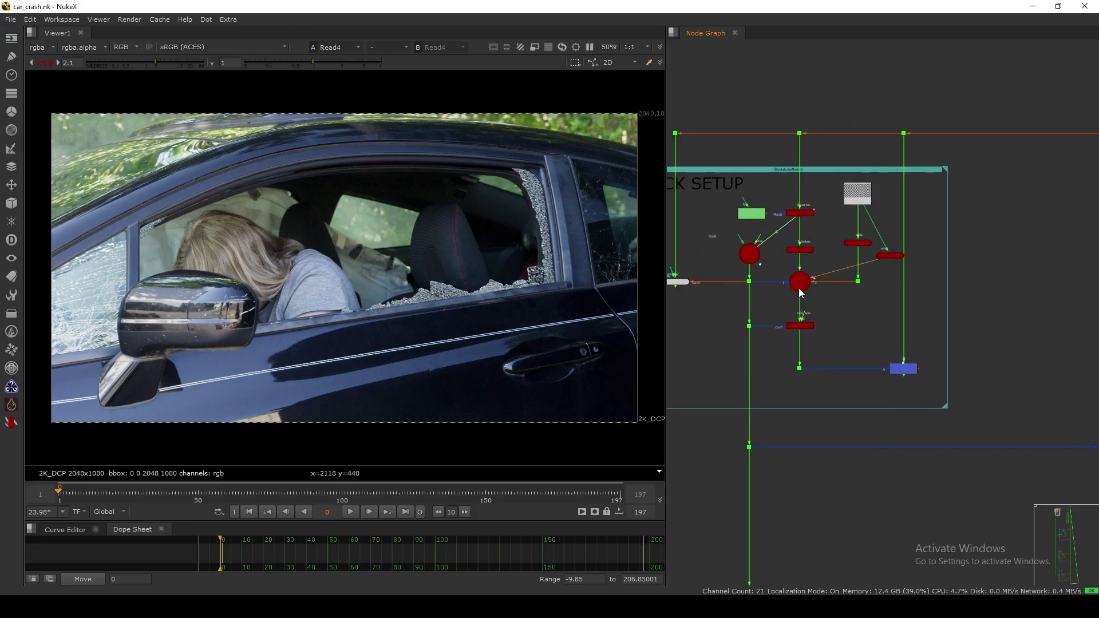
{"action": "left_click", "coordinate": [800, 290]}
{"action": "key", "text": "1"}
{"action": "left_click", "coordinate": [841, 298]}
{"action": "scroll", "coordinate": [482, 309], "scroll_direction": "down", "scroll_amount": 5}
{"action": "left_click_drag", "start_coordinate": [392, 336], "coordinate": [609, 324], "text": "ctrl"}
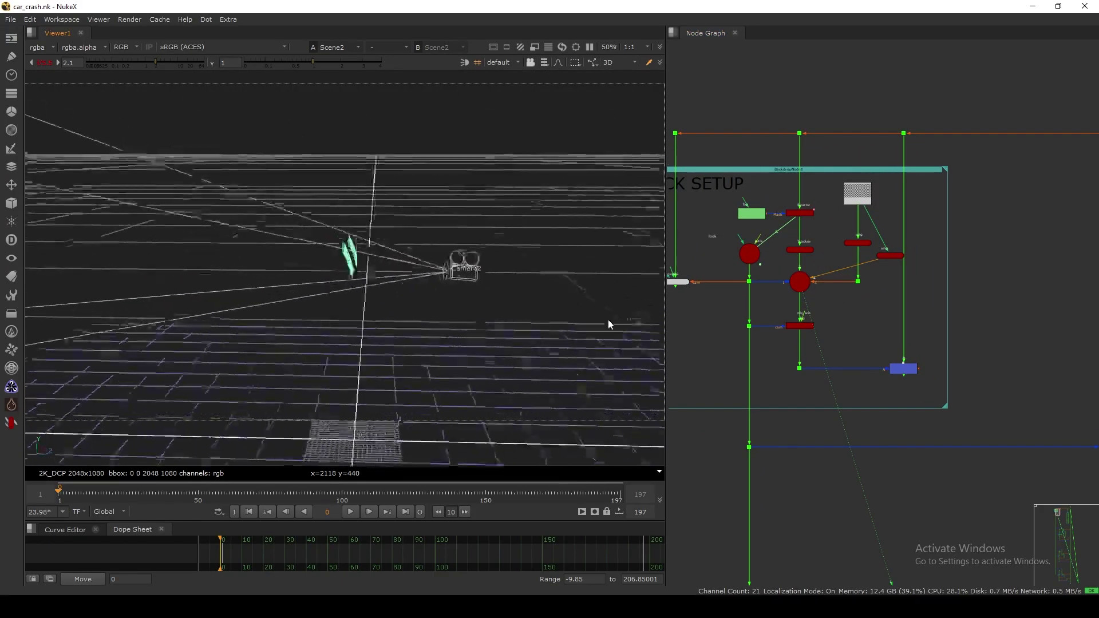
{"action": "left_click_drag", "start_coordinate": [496, 309], "coordinate": [533, 303], "text": "ctrl"}
- View the track setup's Merge1 output to check the checkerboard cards over the car plate
{"action": "middle_click_drag", "start_coordinate": [883, 334], "coordinate": [840, 325]}
{"action": "left_click", "coordinate": [865, 335]}
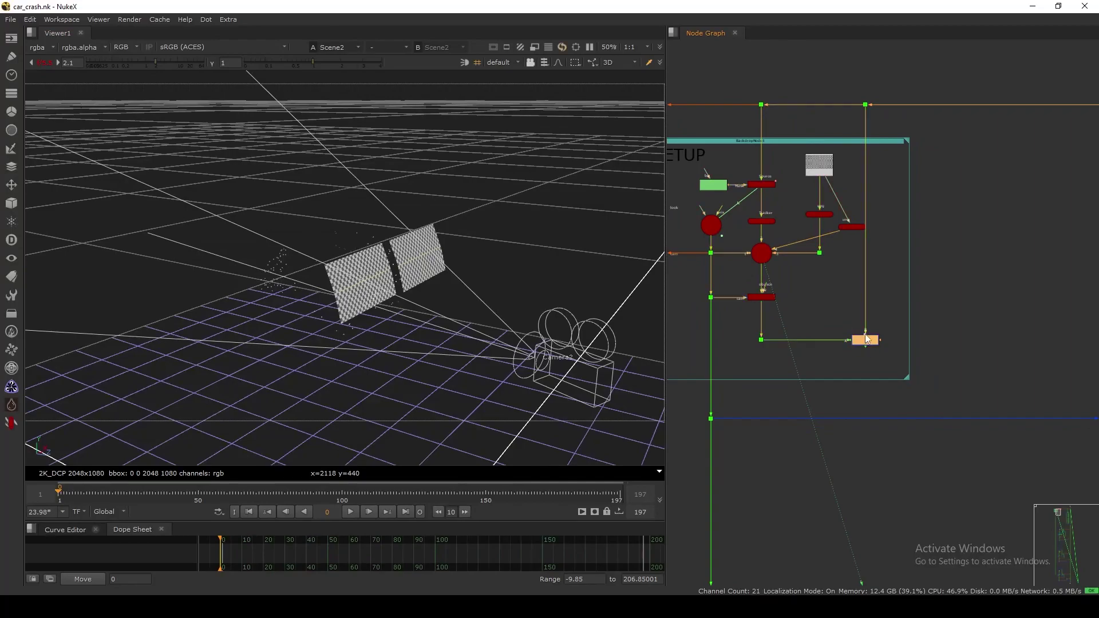
{"action": "key", "text": "1"}
{"action": "middle_click_drag", "start_coordinate": [697, 251], "coordinate": [745, 288]}
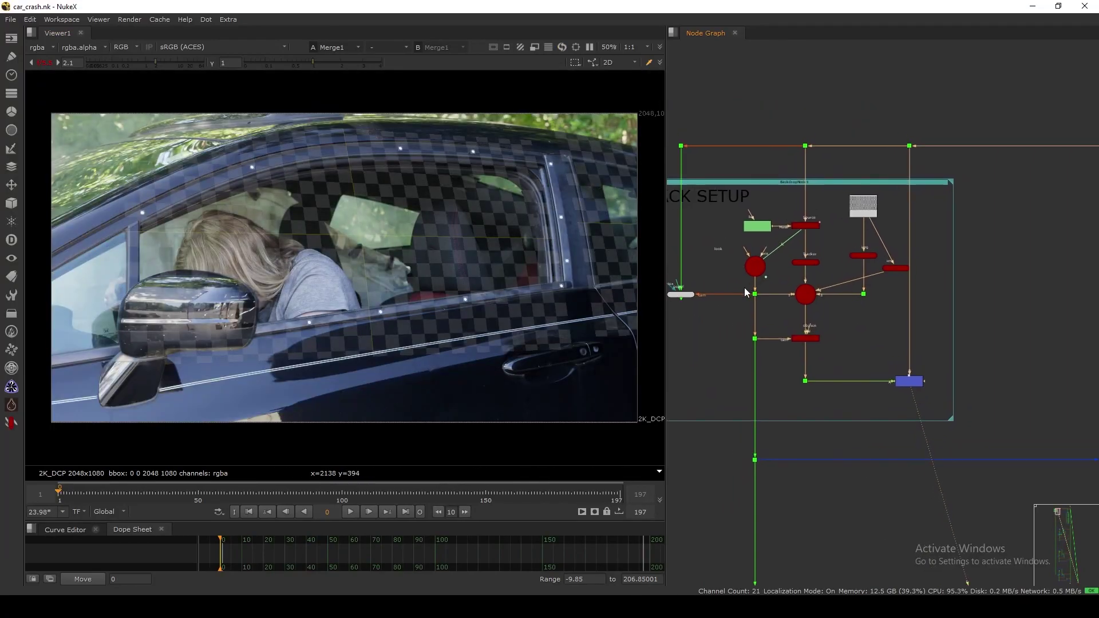
- Export a Camera from the track setup's CameraTracker node without linked output and place it in empty space outside the group
{"action": "double_click", "coordinate": [804, 227]}
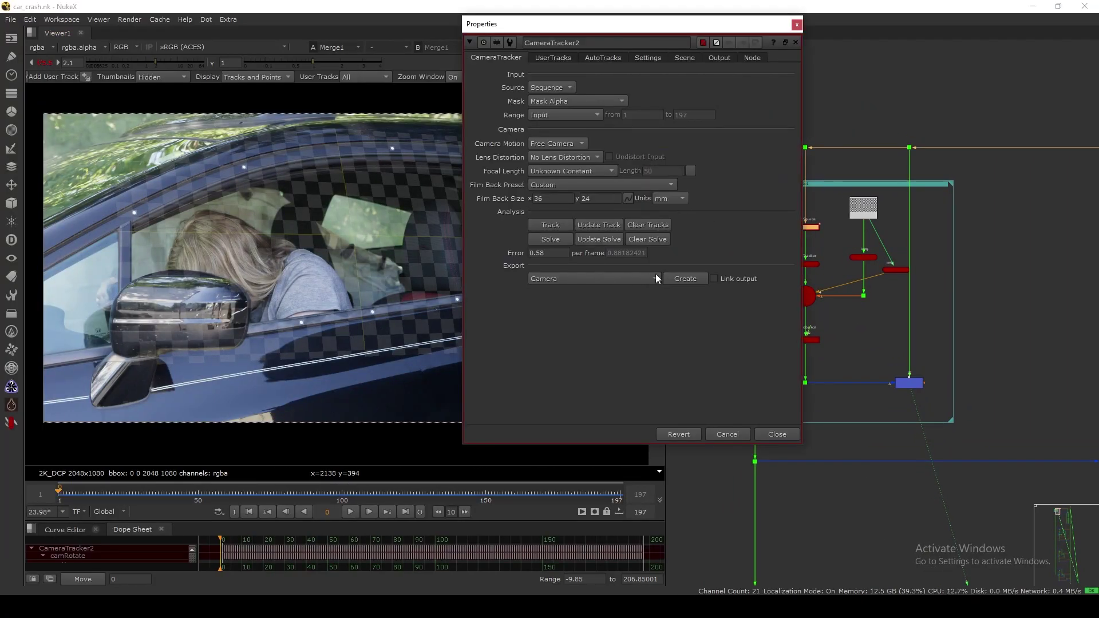
{"action": "left_click", "coordinate": [678, 280]}
{"action": "left_click", "coordinate": [777, 434]}
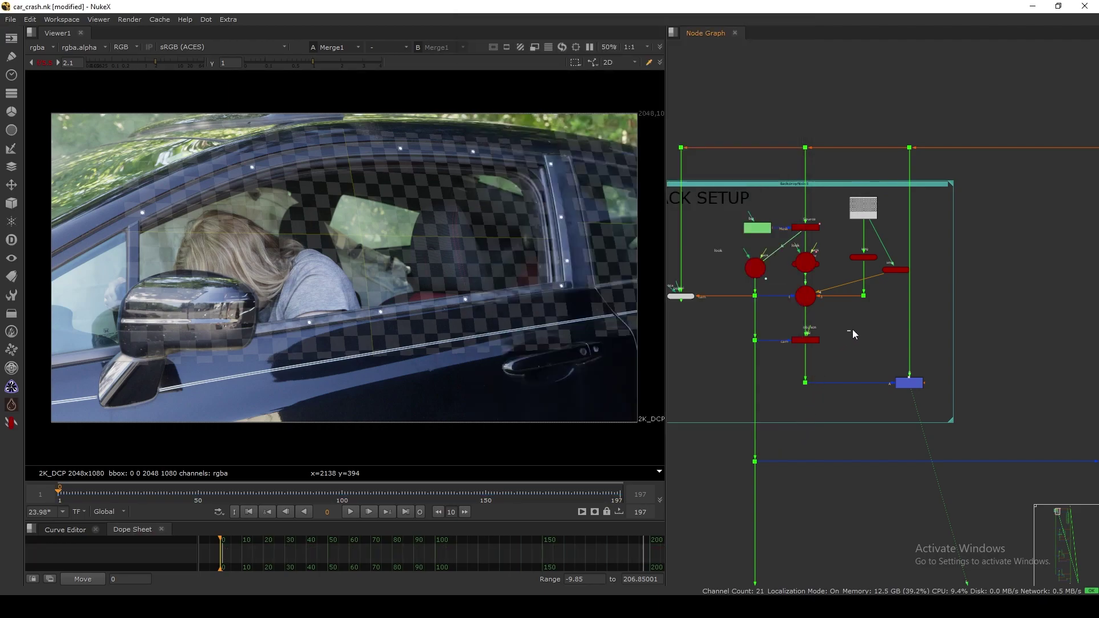
{"action": "left_click_drag", "start_coordinate": [812, 268], "coordinate": [833, 308]}
{"action": "key", "text": "ctrl+z"}
{"action": "left_click", "coordinate": [825, 269]}
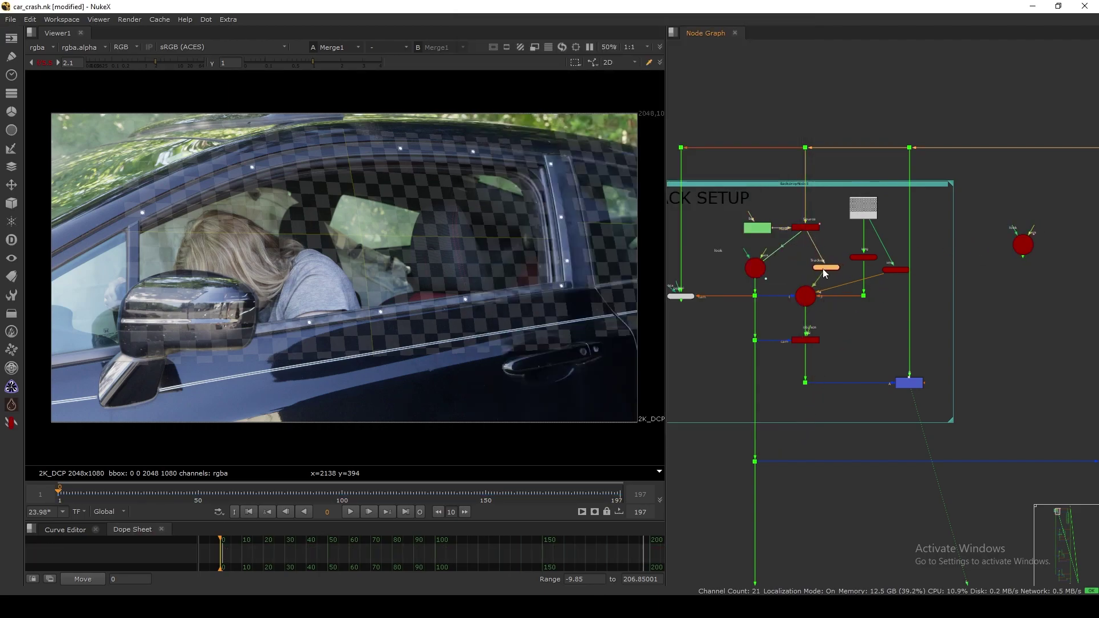
{"action": "scroll", "coordinate": [808, 268], "scroll_direction": "down", "scroll_amount": 5}
{"action": "middle_click_drag", "start_coordinate": [852, 313], "coordinate": [750, 341]}
{"action": "scroll", "coordinate": [750, 341], "scroll_direction": "down", "scroll_amount": 2}
{"action": "scroll", "coordinate": [801, 300], "scroll_direction": "up", "scroll_amount": 3}
{"action": "middle_click_drag", "start_coordinate": [801, 300], "coordinate": [717, 322]}
{"action": "left_click_drag", "start_coordinate": [724, 320], "coordinate": [804, 312]}
- Copy the card directly below the CheckerBoard node and paste it beside the exported camera
{"action": "middle_click_drag", "start_coordinate": [708, 335], "coordinate": [889, 253]}
{"action": "scroll", "coordinate": [810, 251], "scroll_direction": "up", "scroll_amount": 3}
{"action": "left_click", "coordinate": [794, 240]}
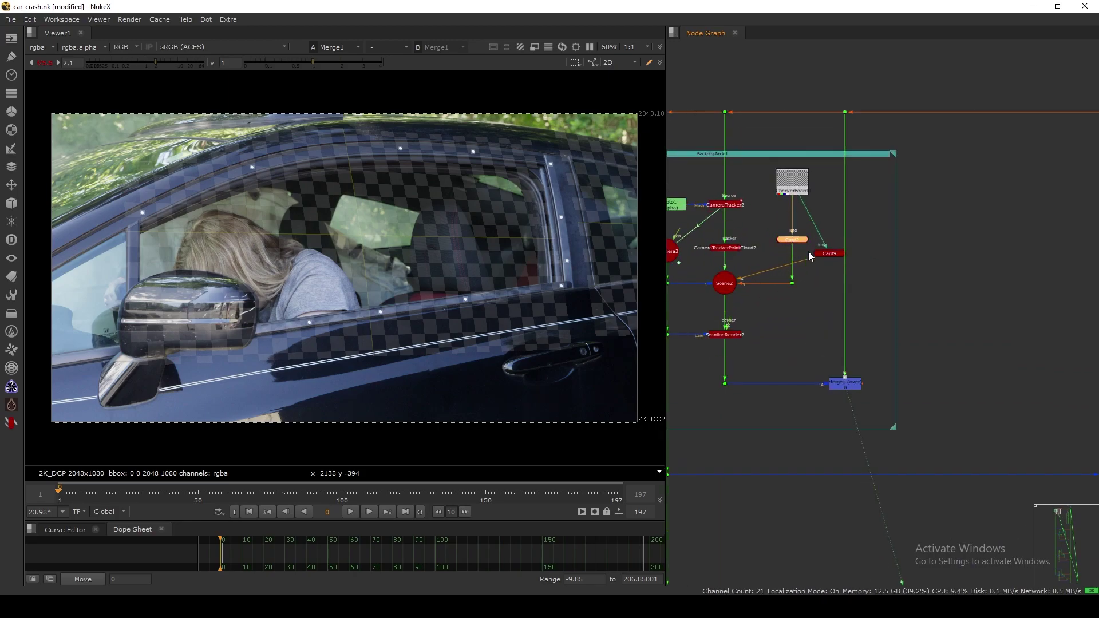
{"action": "key", "text": "ctrl+c"}
{"action": "scroll", "coordinate": [809, 252], "scroll_direction": "down", "scroll_amount": 3}
{"action": "scroll", "coordinate": [878, 270], "scroll_direction": "up", "scroll_amount": 2}
{"action": "middle_click_drag", "start_coordinate": [1015, 238], "coordinate": [802, 338]}
{"action": "left_click", "coordinate": [879, 274]}
{"action": "key", "text": "ctrl+v"}
{"action": "left_click_drag", "start_coordinate": [807, 317], "coordinate": [817, 300]}
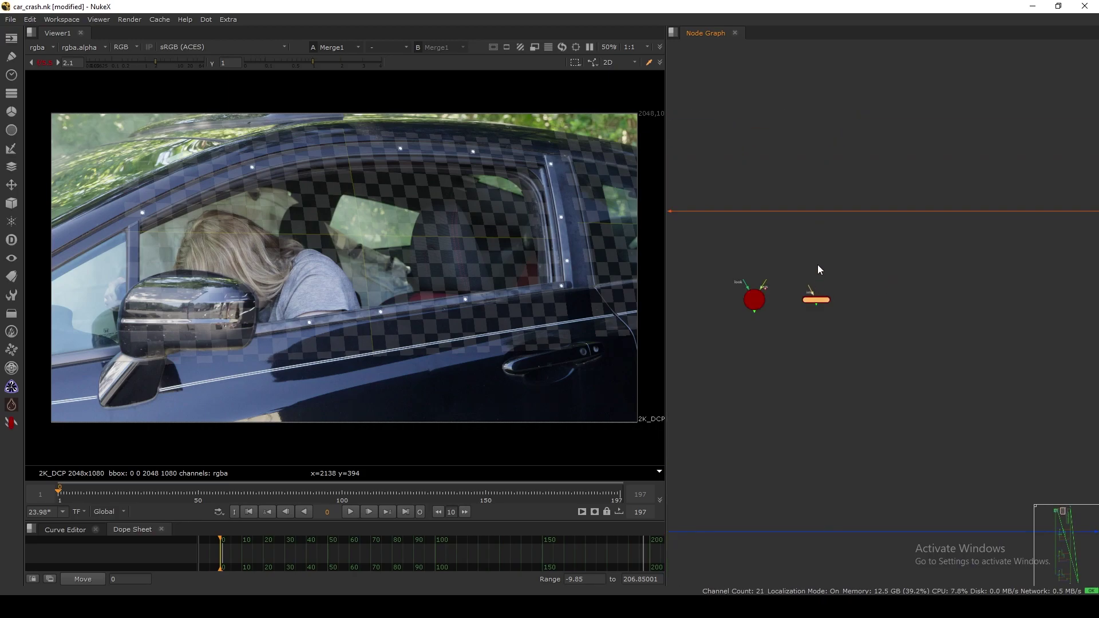
- Add a UVProject node above the pasted card
{"action": "key", "text": "Tab"}
{"action": "type", "text": "uv"}
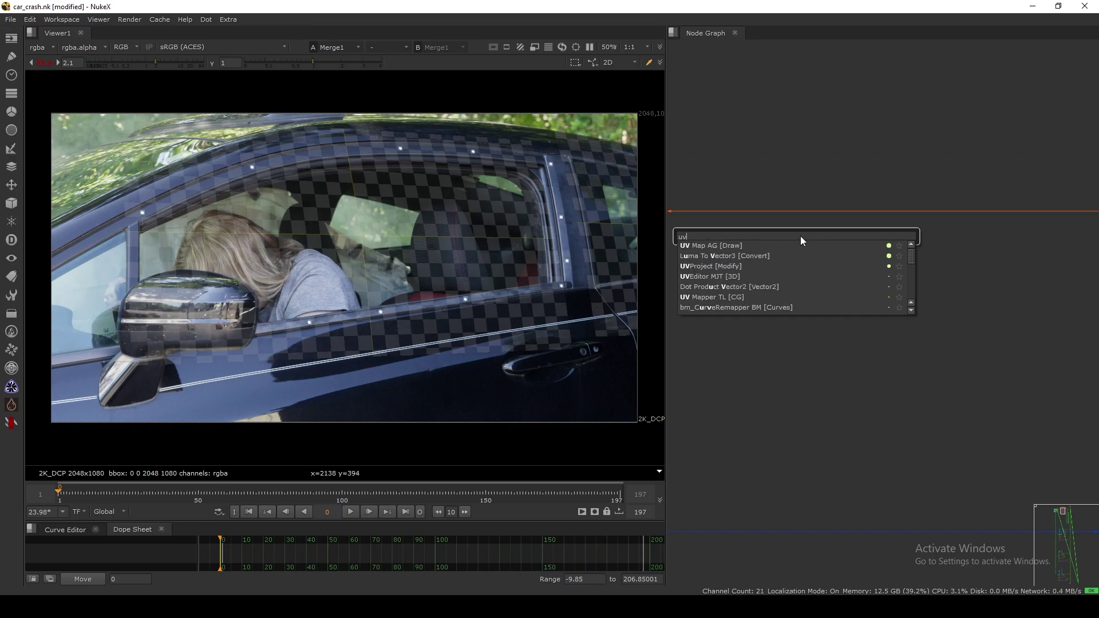
{"action": "type", "text": "p"}
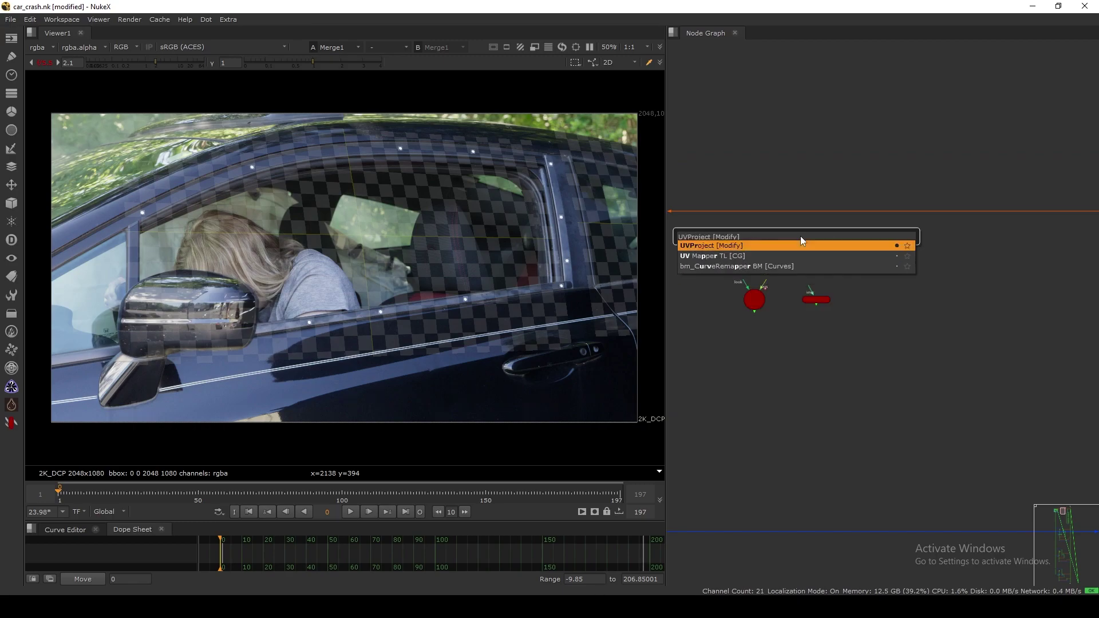
{"action": "key", "text": "Return"}
- Add a Project3D node near the UVProject node and close the open node properties
{"action": "left_click", "coordinate": [891, 235]}
{"action": "key", "text": "Tab"}
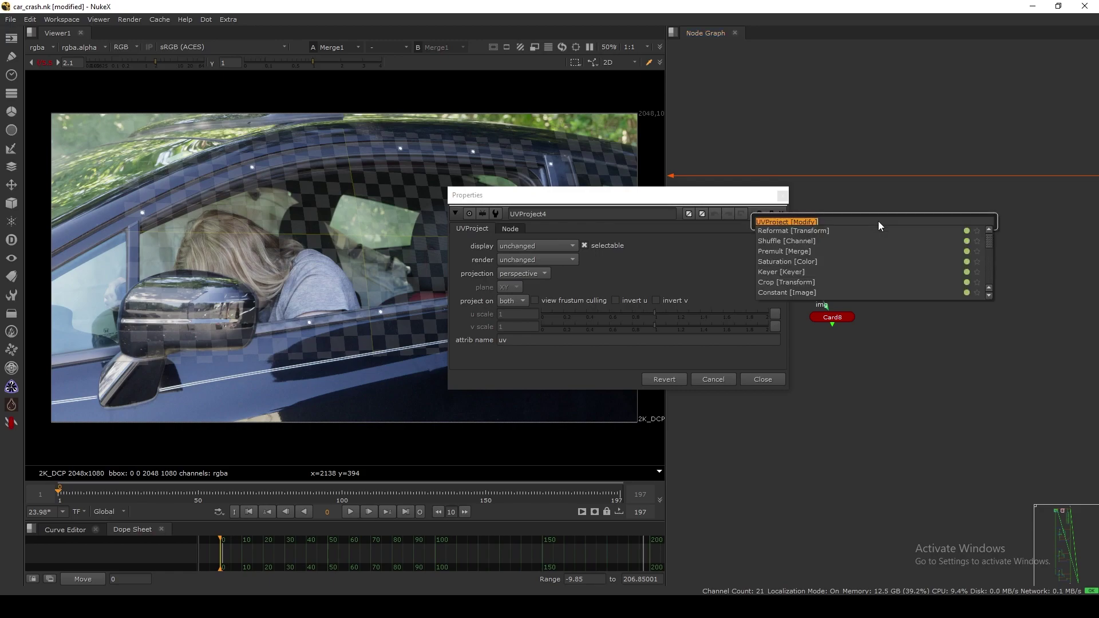
{"action": "type", "text": "project"}
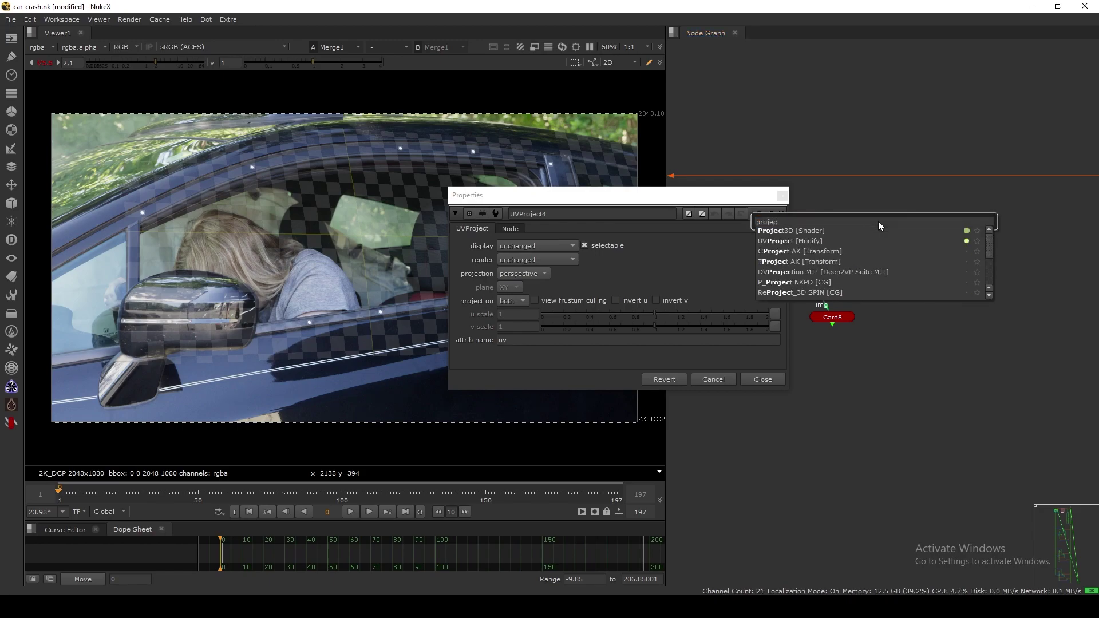
{"action": "key", "text": "Down"}
{"action": "key", "text": "Return"}
{"action": "left_click", "coordinate": [840, 329]}
{"action": "left_click", "coordinate": [773, 379]}
- Arrange the Project3D and UVProject nodes side by side above the card, and add a dot on the pipe above them
{"action": "middle_click_drag", "start_coordinate": [796, 305], "coordinate": [774, 327]}
{"action": "left_click_drag", "start_coordinate": [807, 340], "coordinate": [804, 368]}
{"action": "left_click_drag", "start_coordinate": [806, 282], "coordinate": [998, 274]}
{"action": "left_click_drag", "start_coordinate": [882, 257], "coordinate": [831, 291]}
{"action": "left_click", "coordinate": [881, 196], "text": "ctrl"}
{"action": "left_click_drag", "start_coordinate": [979, 271], "coordinate": [876, 271]}
{"action": "scroll", "coordinate": [874, 269], "scroll_direction": "up", "scroll_amount": 4}
{"action": "left_click_drag", "start_coordinate": [990, 198], "coordinate": [668, 338]}
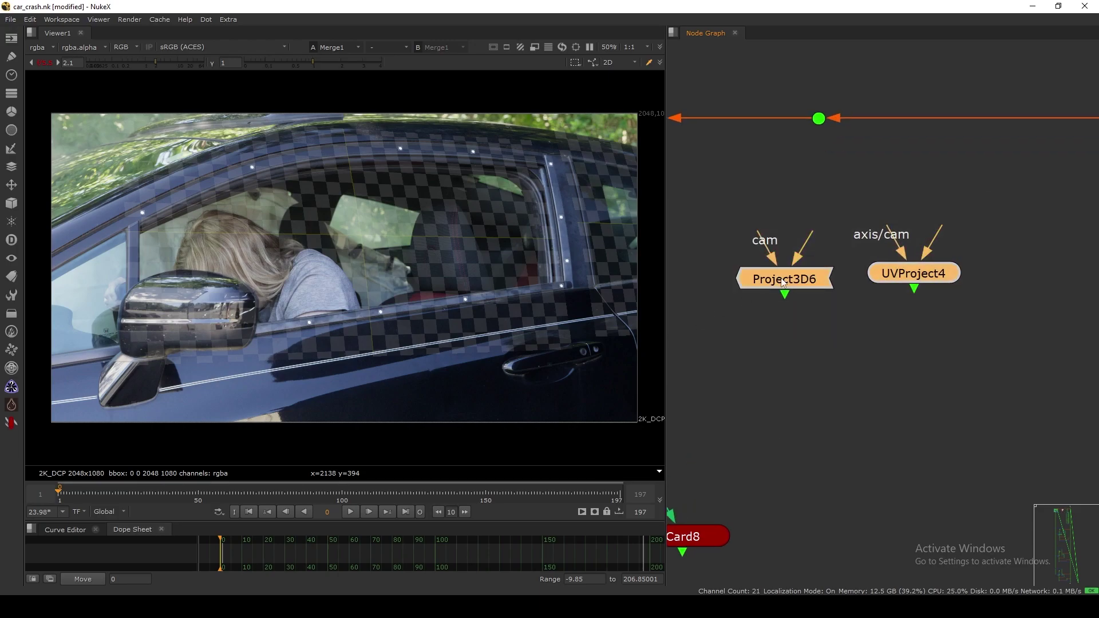
{"action": "left_click_drag", "start_coordinate": [781, 279], "coordinate": [797, 262]}
{"action": "left_click", "coordinate": [810, 300]}
{"action": "left_click_drag", "start_coordinate": [841, 210], "coordinate": [696, 304]}
{"action": "left_click_drag", "start_coordinate": [788, 257], "coordinate": [774, 256]}
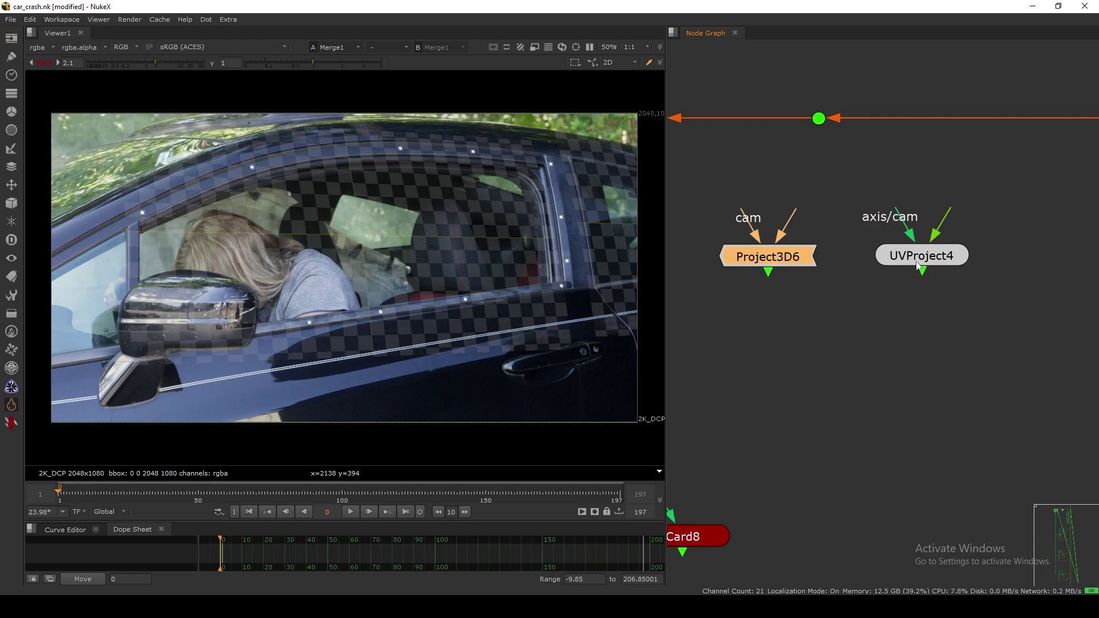
{"action": "left_click_drag", "start_coordinate": [916, 261], "coordinate": [909, 263]}
{"action": "left_click_drag", "start_coordinate": [1028, 167], "coordinate": [853, 308]}
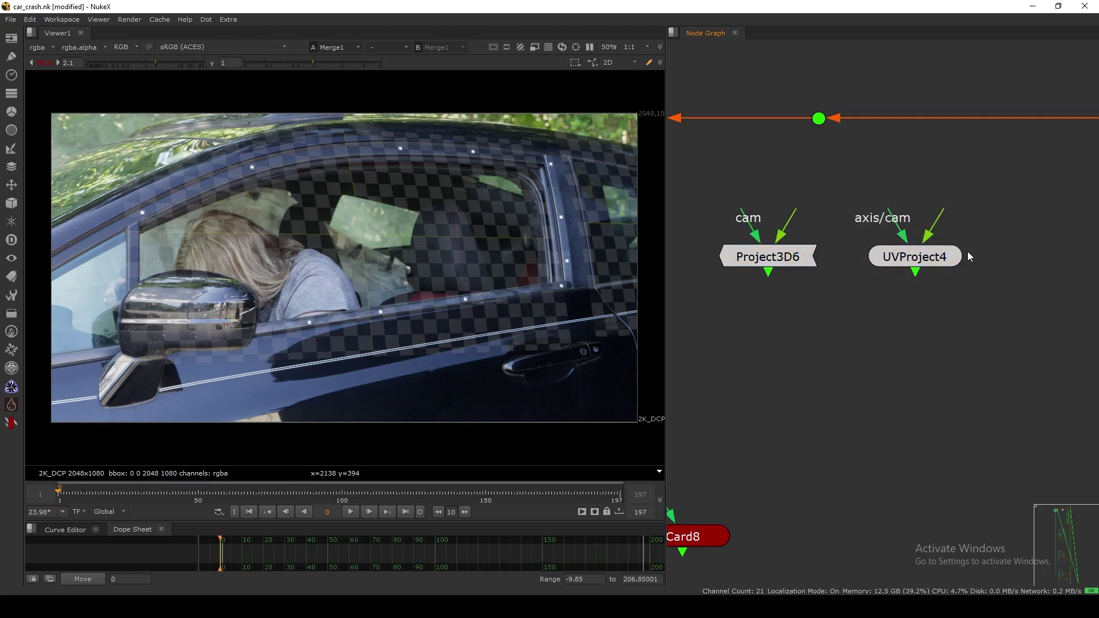
{"action": "left_click_drag", "start_coordinate": [777, 263], "coordinate": [771, 268]}
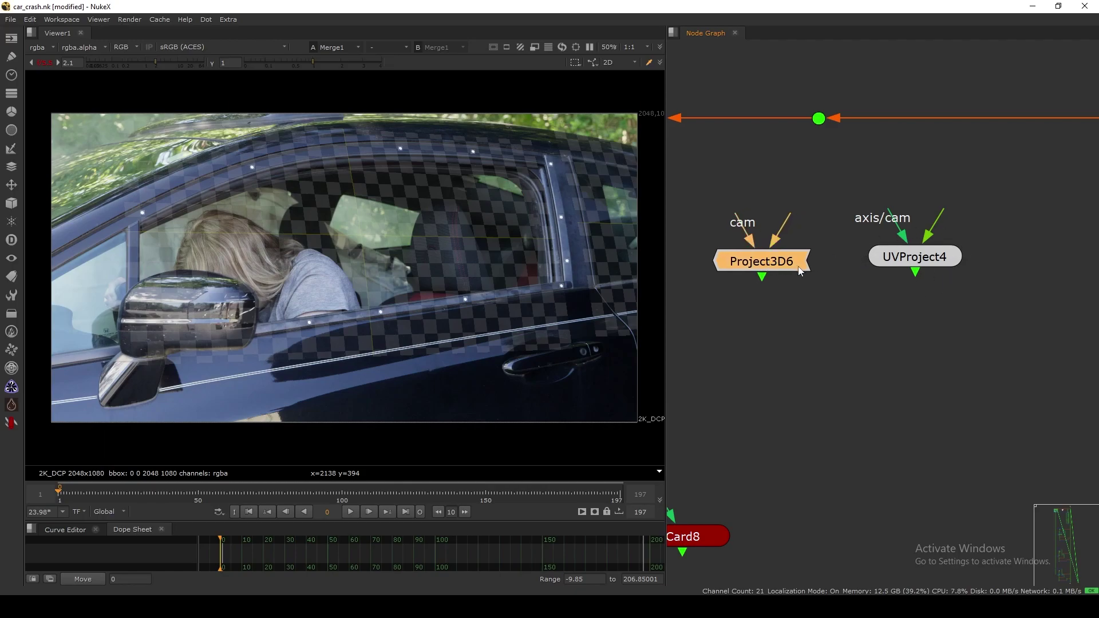
{"action": "left_click_drag", "start_coordinate": [904, 263], "coordinate": [907, 261]}
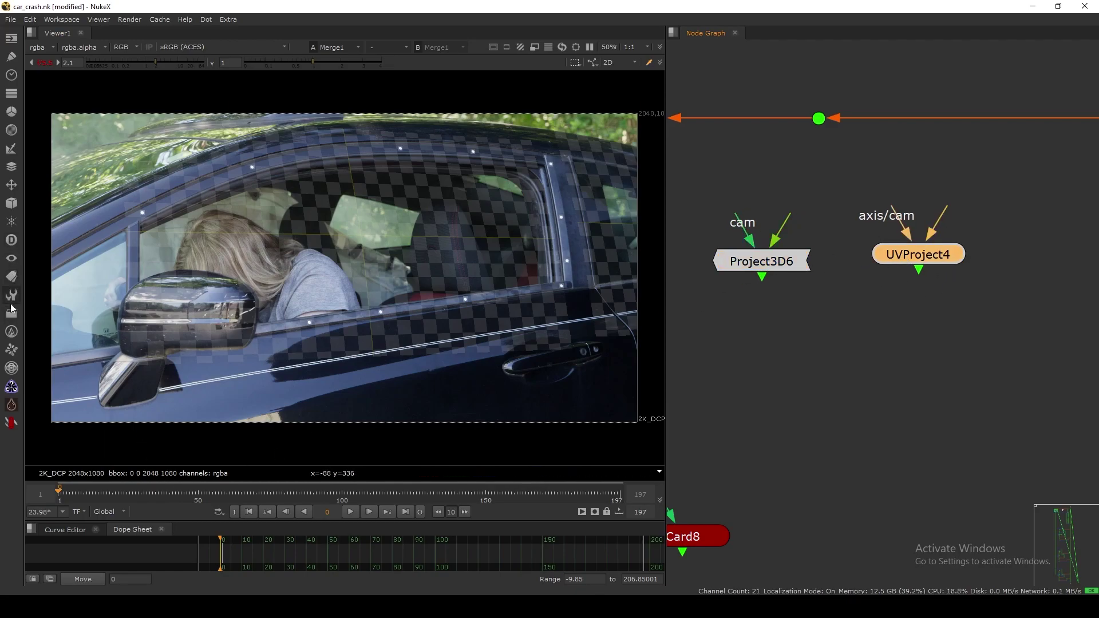
- Browse the 3D node categories Modify and Shader to see where UVProject and Project3D belong
{"action": "left_click", "coordinate": [12, 205]}
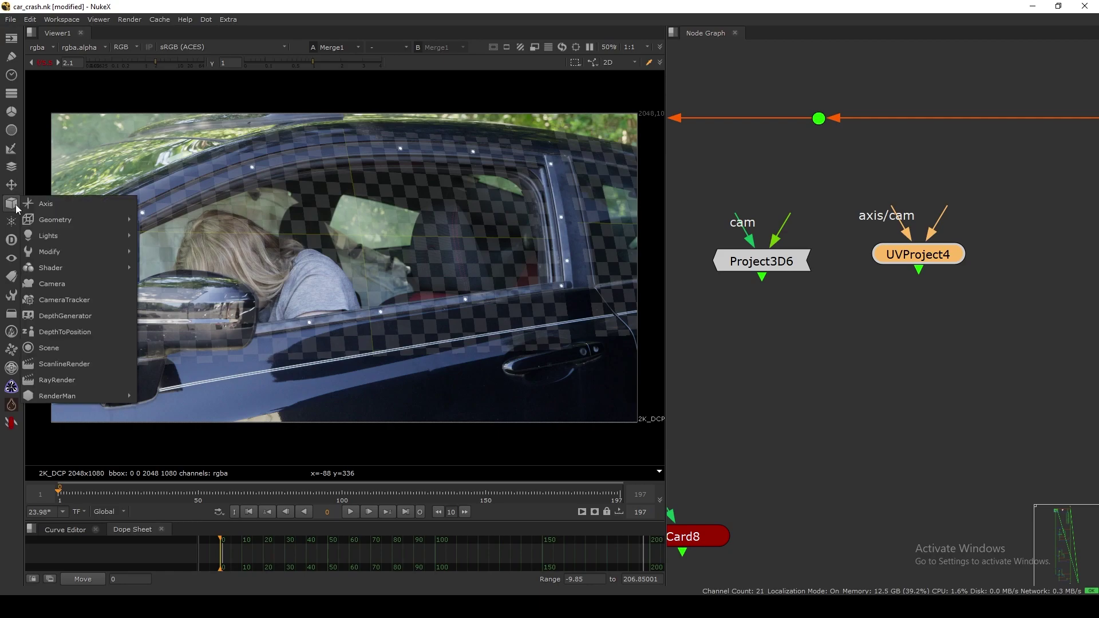
{"action": "mouse_move", "coordinate": [94, 255]}
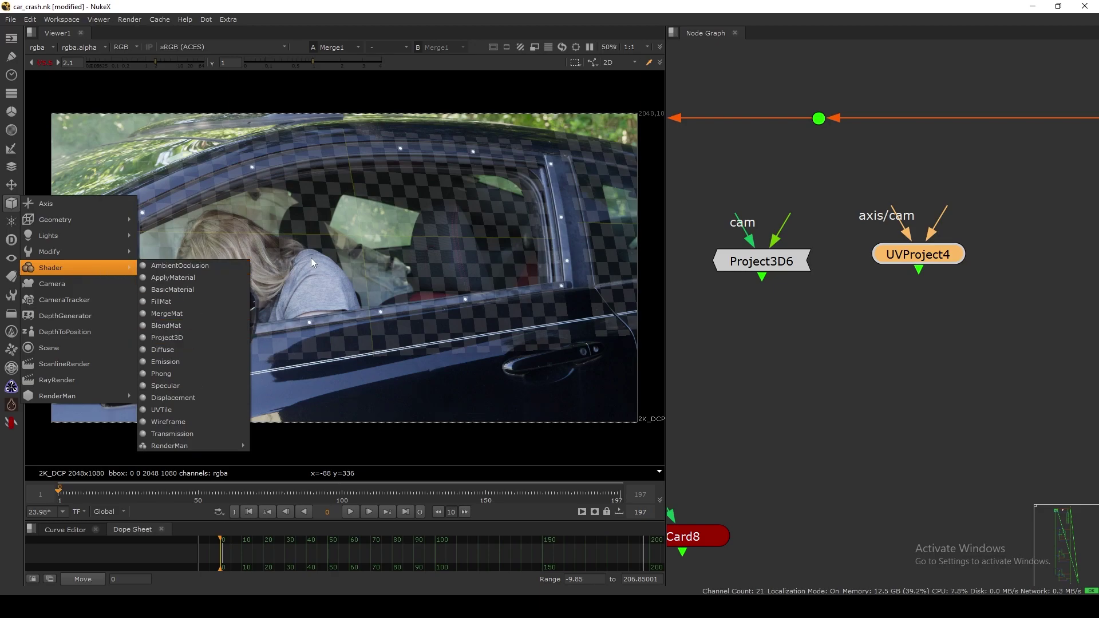
{"action": "left_click_drag", "start_coordinate": [776, 262], "coordinate": [790, 253]}
{"action": "left_click_drag", "start_coordinate": [846, 209], "coordinate": [722, 306]}
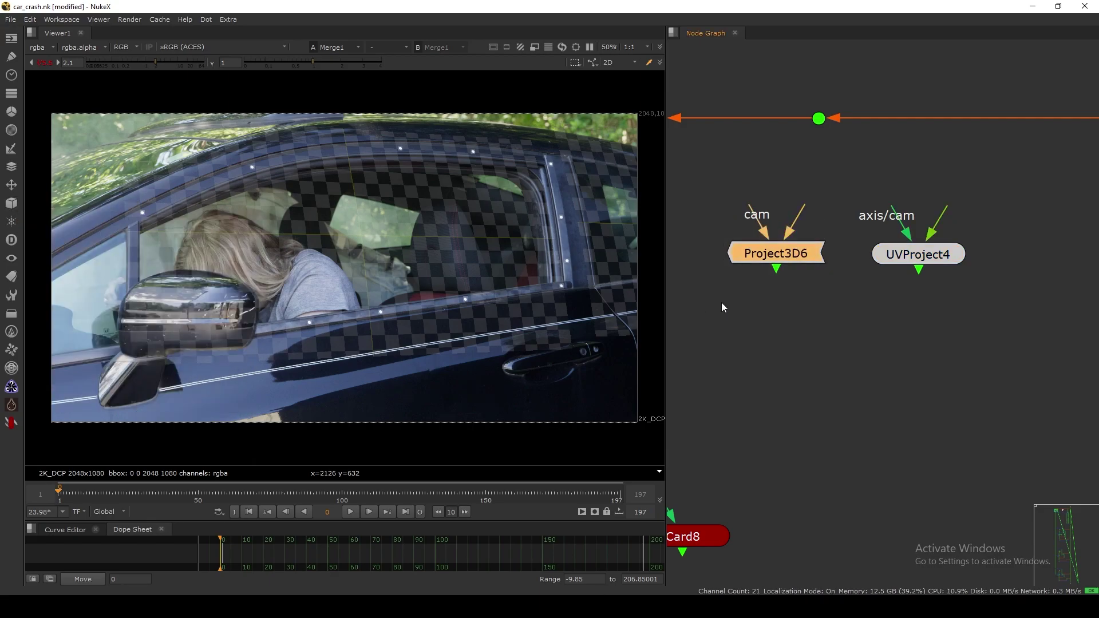
{"action": "left_click_drag", "start_coordinate": [920, 256], "coordinate": [928, 252]}
{"action": "left_click", "coordinate": [843, 252]}
- Connect the Project3D node's image input to the dot on the plate pipe and show that dot in the viewer
{"action": "left_click_drag", "start_coordinate": [791, 248], "coordinate": [794, 260]}
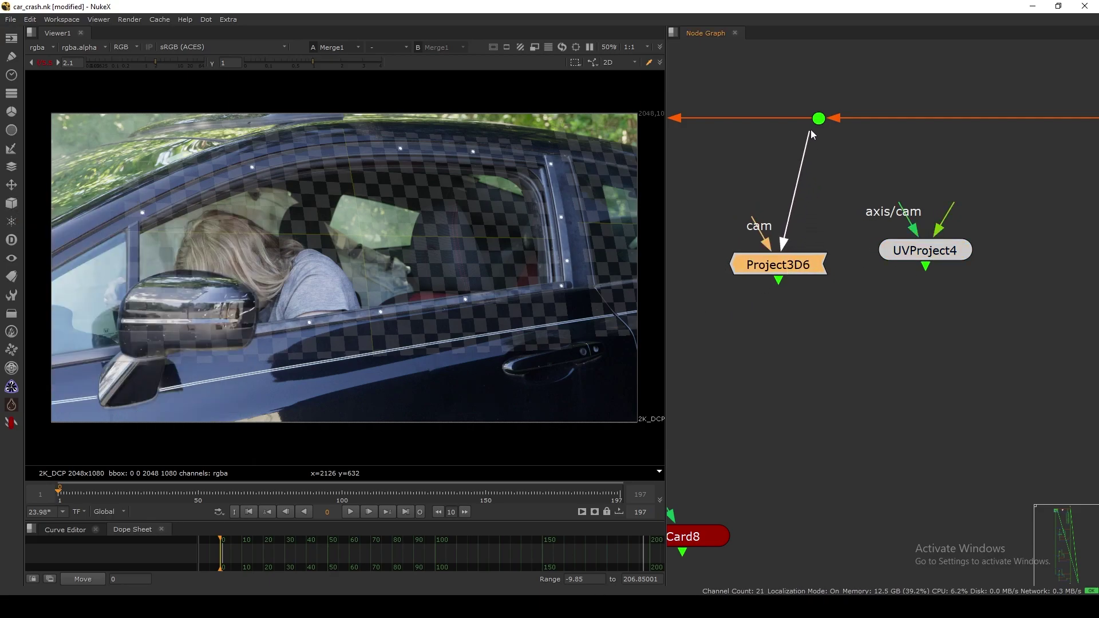
{"action": "left_click_drag", "start_coordinate": [811, 135], "coordinate": [791, 150]}
{"action": "key", "text": "1"}
{"action": "scroll", "coordinate": [777, 247], "scroll_direction": "down", "scroll_amount": 2}
{"action": "middle_click_drag", "start_coordinate": [776, 249], "coordinate": [783, 251]}
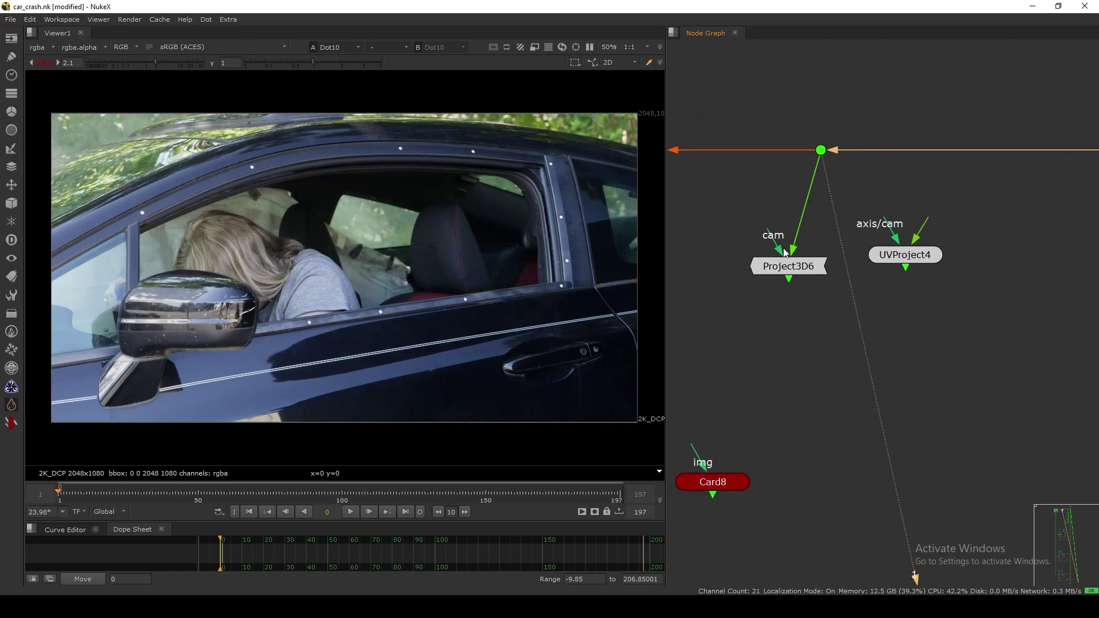
- Connect the Project3D node's cam input to Camera1 and place the node directly below the dot on the plate pipe
{"action": "middle_click_drag", "start_coordinate": [765, 321], "coordinate": [893, 256]}
{"action": "left_click_drag", "start_coordinate": [884, 257], "coordinate": [750, 198]}
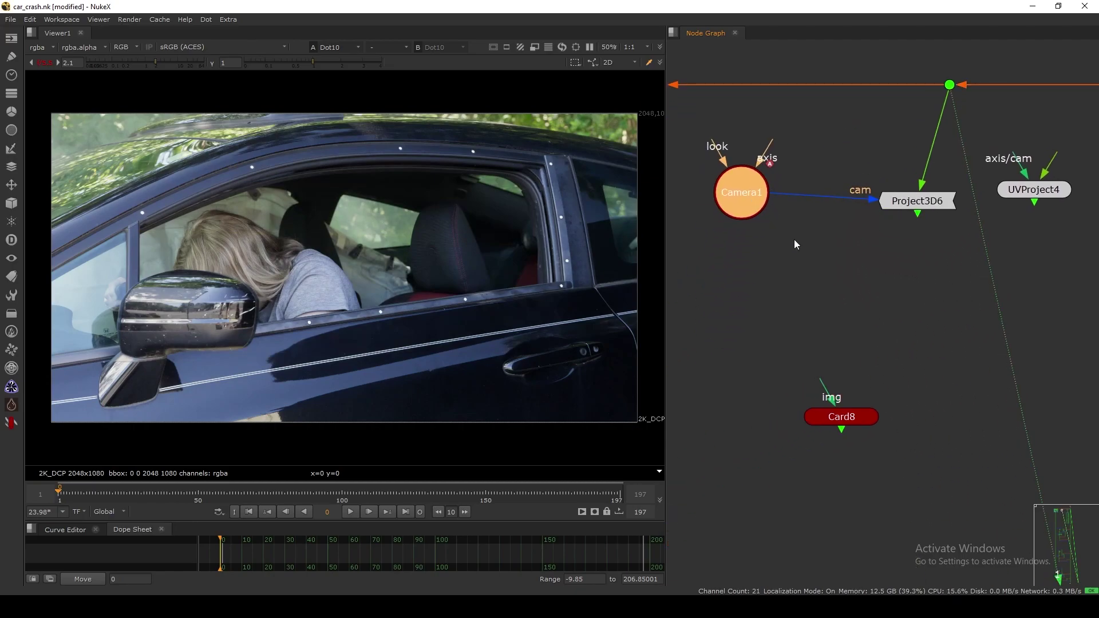
{"action": "middle_click_drag", "start_coordinate": [913, 214], "coordinate": [814, 231]}
{"action": "left_click_drag", "start_coordinate": [817, 231], "coordinate": [844, 247]}
- Connect the Card8 img input to the Project3D node, align the card below it and view the projected card in 3D
{"action": "left_click_drag", "start_coordinate": [770, 338], "coordinate": [846, 238]}
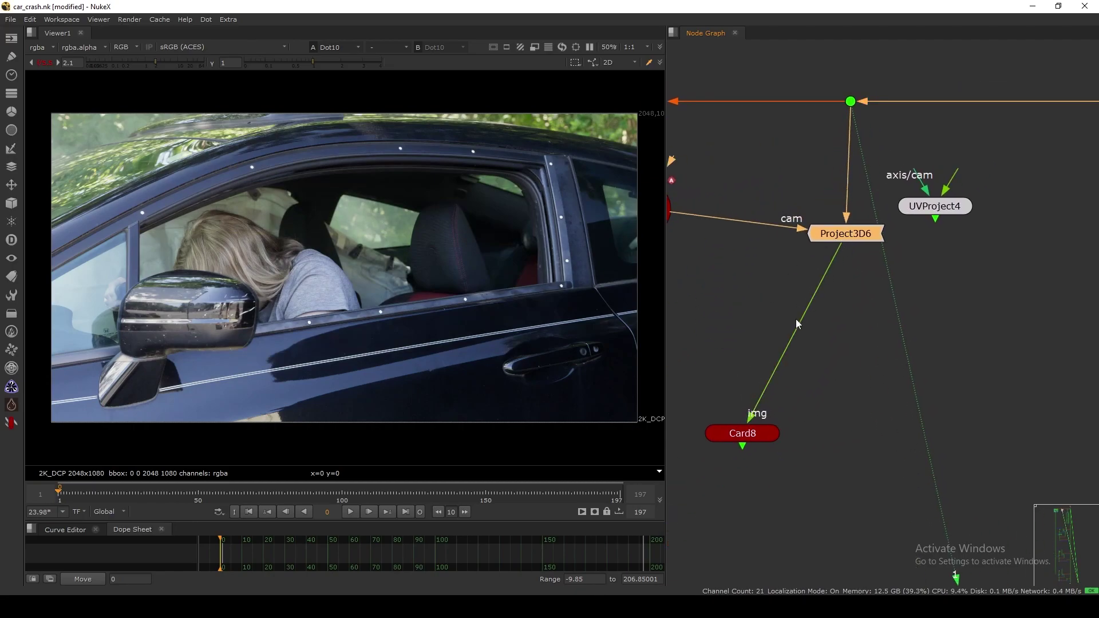
{"action": "left_click_drag", "start_coordinate": [746, 437], "coordinate": [850, 331]}
{"action": "key", "text": "1"}
{"action": "left_click", "coordinate": [808, 343]}
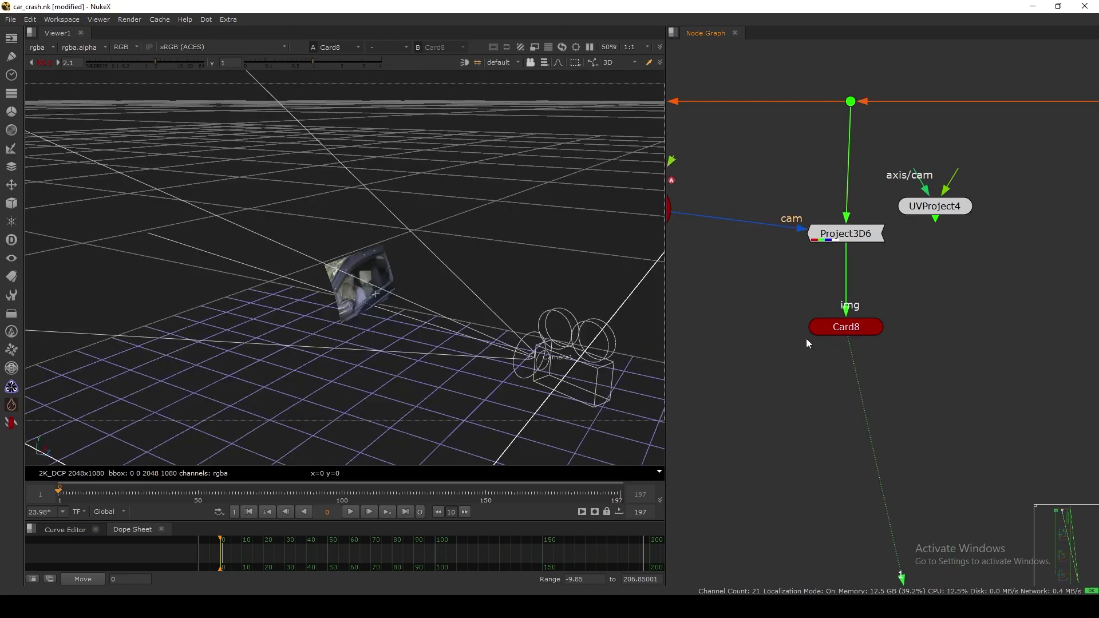
{"action": "left_click_drag", "start_coordinate": [522, 249], "coordinate": [431, 277], "text": "ctrl"}
{"action": "scroll", "coordinate": [373, 273], "scroll_direction": "up", "scroll_amount": 3}
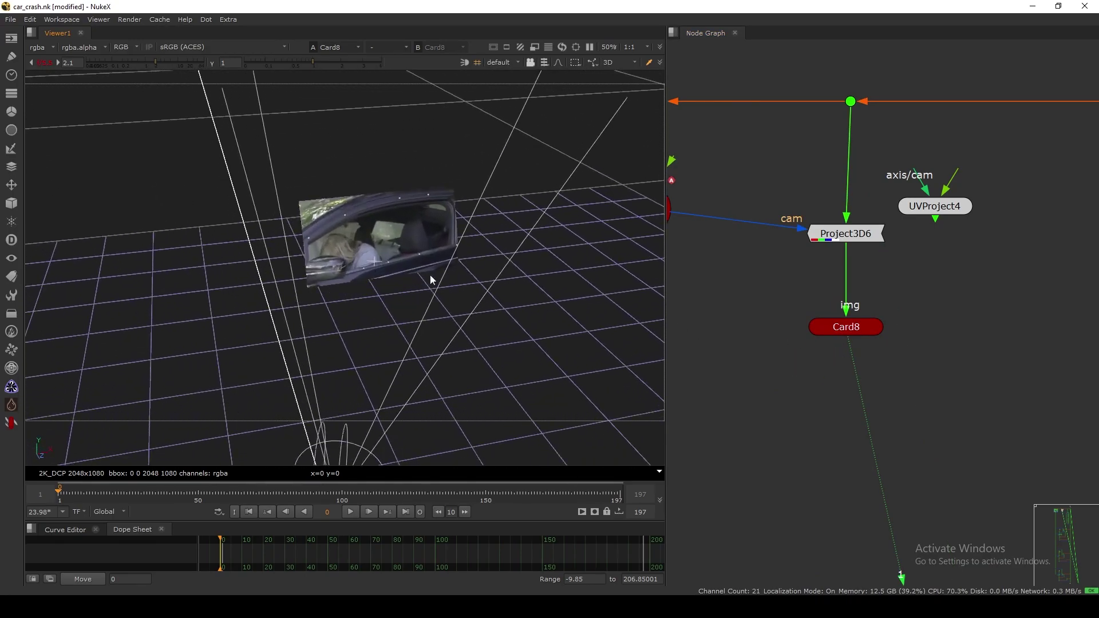
- Tidy the positions of the Card8, Project3D and Camera1 nodes so the camera sits level with Project3D
{"action": "middle_click_drag", "start_coordinate": [759, 292], "coordinate": [834, 306]}
{"action": "left_click_drag", "start_coordinate": [911, 340], "coordinate": [916, 349]}
{"action": "left_click_drag", "start_coordinate": [920, 246], "coordinate": [924, 248]}
{"action": "left_click_drag", "start_coordinate": [723, 223], "coordinate": [725, 261]}
- Add an Axis node above Camera1 and connect it to the camera's axis input
{"action": "left_click", "coordinate": [773, 177]}
{"action": "key", "text": "Tab"}
{"action": "type", "text": "axi"}
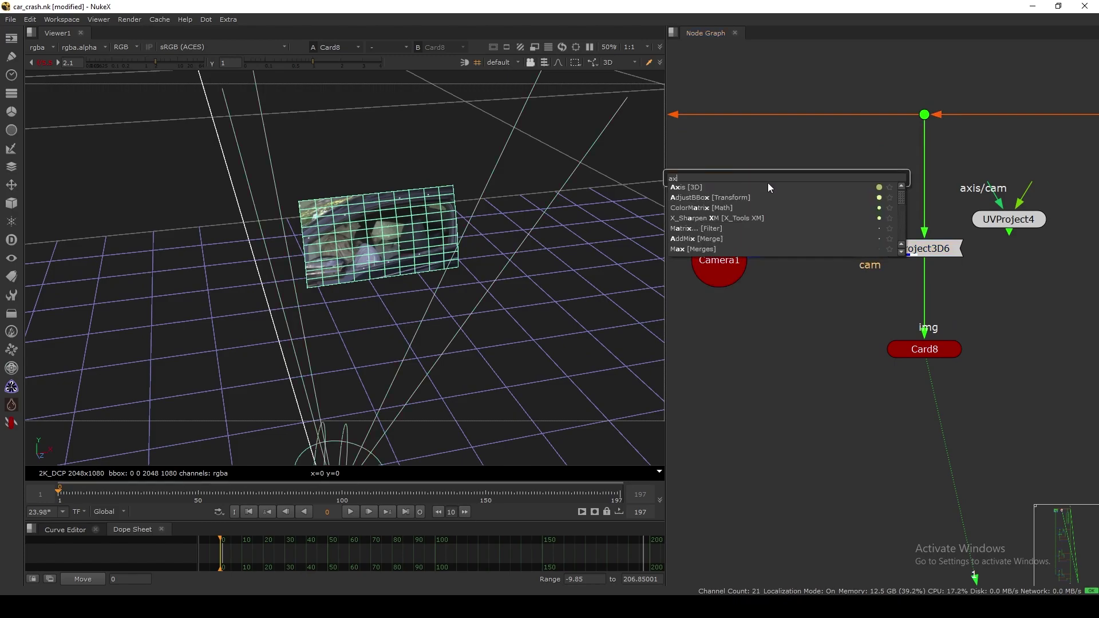
{"action": "left_click", "coordinate": [695, 188]}
{"action": "mouse_move", "coordinate": [778, 195]}
{"action": "left_mouse_down"}
{"action": "mouse_move", "coordinate": [784, 183]}
{"action": "mouse_move", "coordinate": [762, 201]}
{"action": "left_mouse_up"}
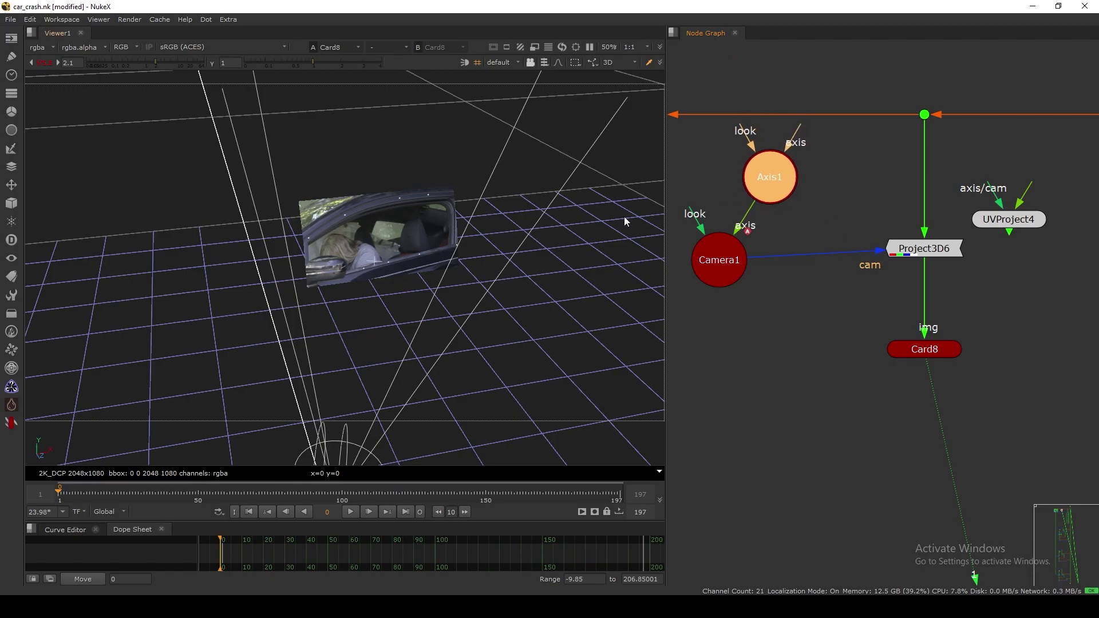
- Move the Axis node in the 3D view to a translate of about x 0.2, y 0.17, z 0.015
{"action": "scroll", "coordinate": [417, 335], "scroll_direction": "down", "scroll_amount": 5}
{"action": "middle_click_drag", "start_coordinate": [417, 335], "coordinate": [441, 305]}
{"action": "double_click", "coordinate": [767, 189]}
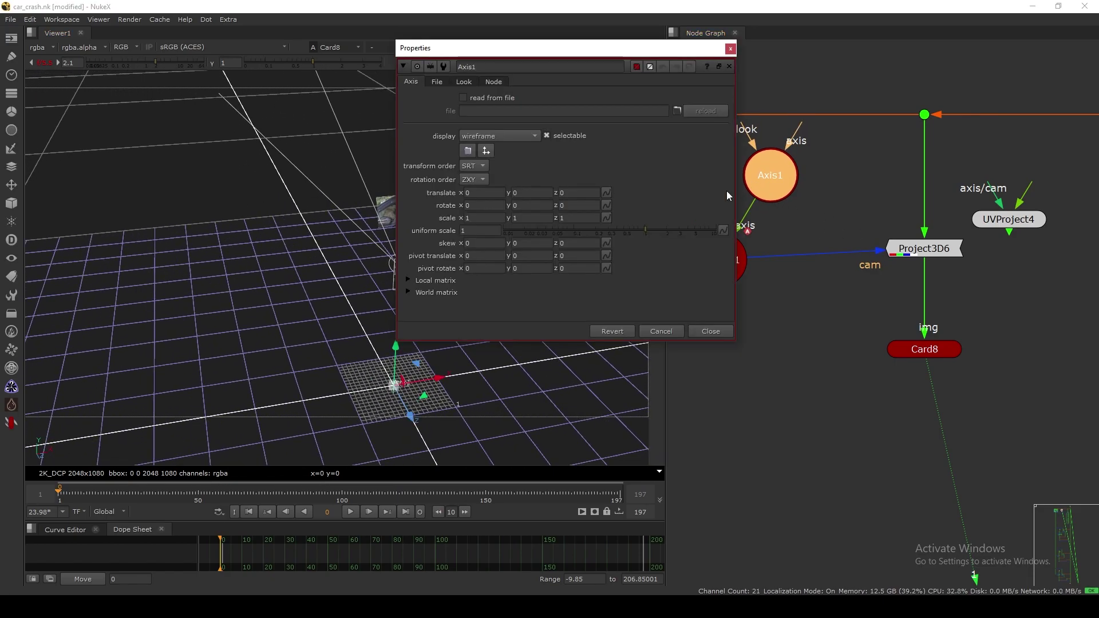
{"action": "left_click_drag", "start_coordinate": [502, 48], "coordinate": [706, 83]}
{"action": "left_click_drag", "start_coordinate": [393, 309], "coordinate": [402, 278], "text": "ctrl"}
{"action": "middle_click_drag", "start_coordinate": [402, 281], "coordinate": [412, 312]}
{"action": "scroll", "coordinate": [407, 355], "scroll_direction": "up", "scroll_amount": 3}
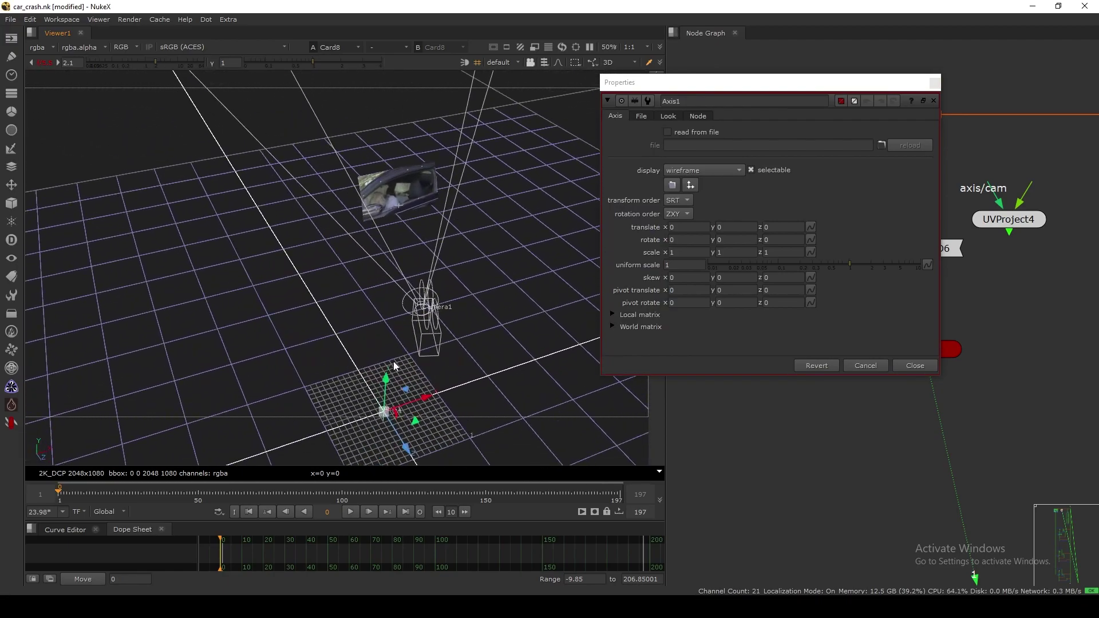
{"action": "left_click_drag", "start_coordinate": [388, 384], "coordinate": [430, 387]}
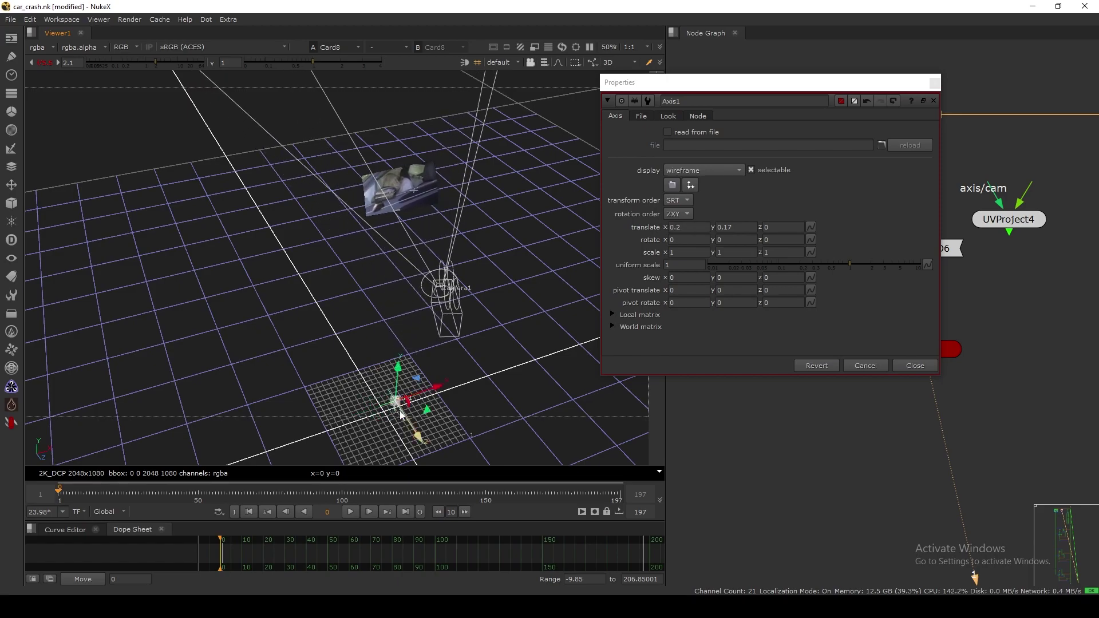
{"action": "mouse_move", "coordinate": [417, 431]}
{"action": "left_mouse_down"}
{"action": "mouse_move", "coordinate": [422, 444]}
{"action": "mouse_move", "coordinate": [407, 432]}
{"action": "mouse_move", "coordinate": [418, 451]}
{"action": "left_mouse_up"}
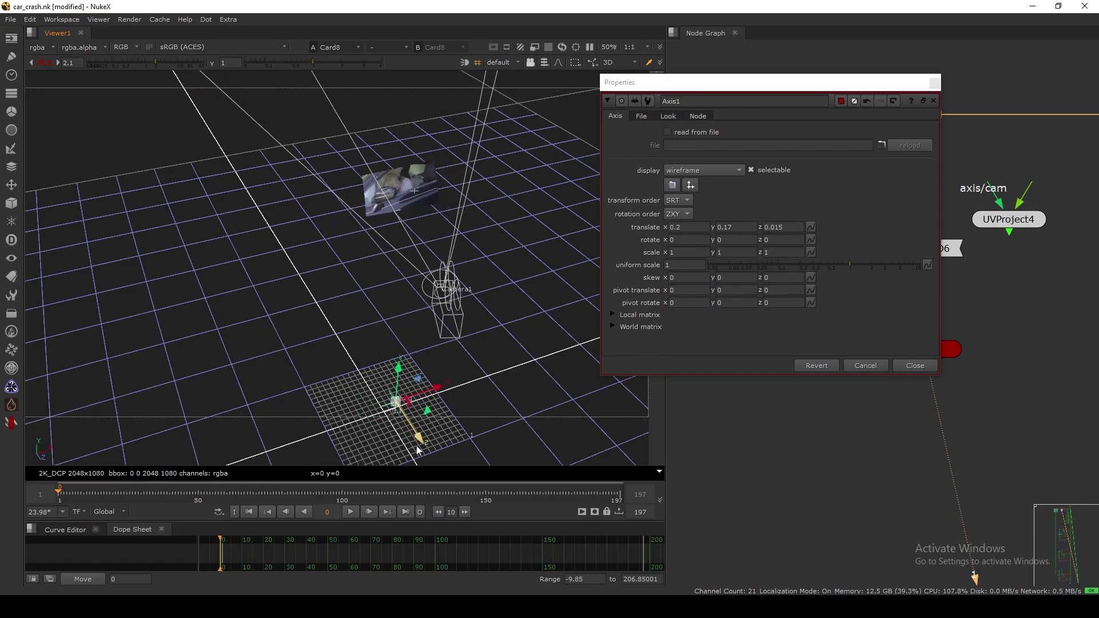
- Close the Axis node's properties and delete the Axis node above the camera
{"action": "left_click", "coordinate": [914, 370]}
{"action": "left_click", "coordinate": [767, 175]}
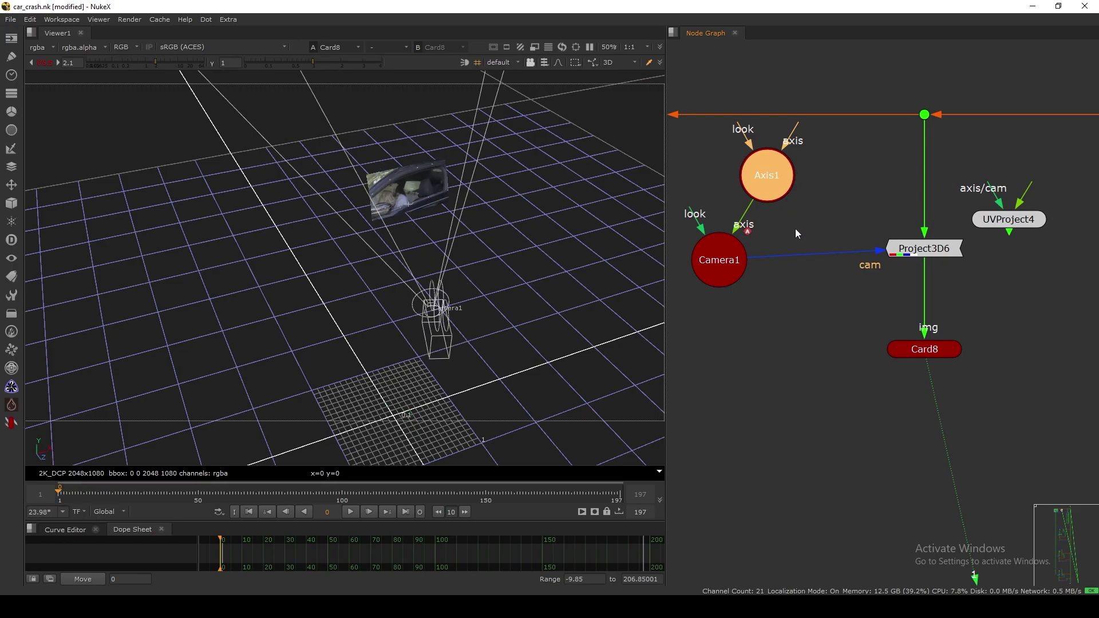
{"action": "key", "text": "Delete"}
{"action": "scroll", "coordinate": [443, 299], "scroll_direction": "up", "scroll_amount": 4}
{"action": "middle_click_drag", "start_coordinate": [421, 265], "coordinate": [430, 372]}
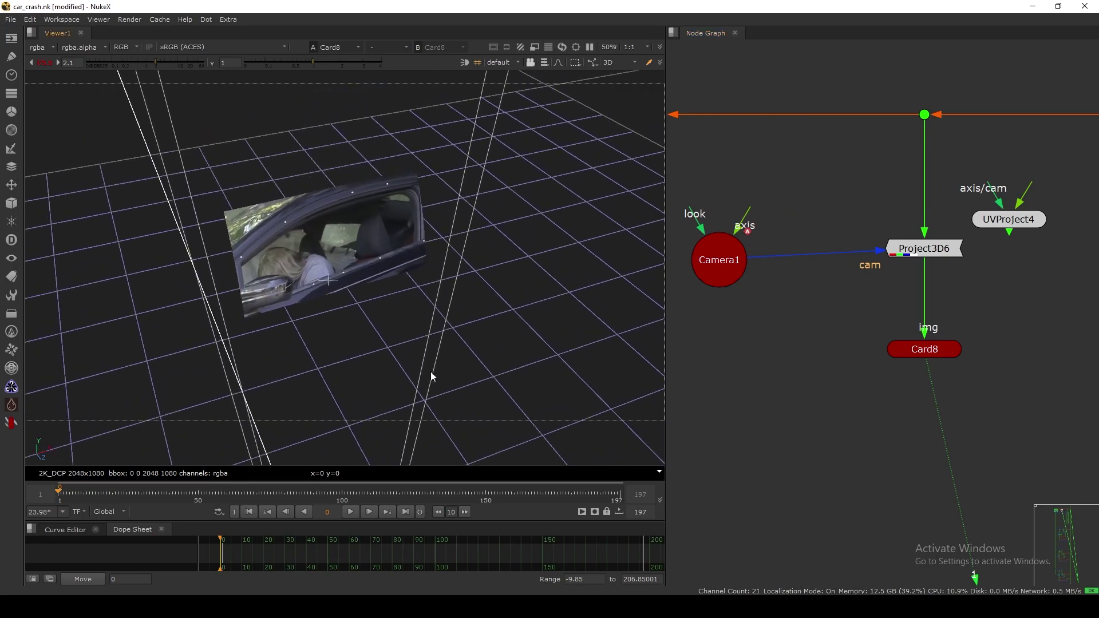
{"action": "left_click_drag", "start_coordinate": [430, 372], "coordinate": [592, 273], "text": "ctrl"}
- Widen the node graph and connect the UVProject node's axis/cam input to Camera1
{"action": "middle_click_drag", "start_coordinate": [770, 273], "coordinate": [727, 293]}
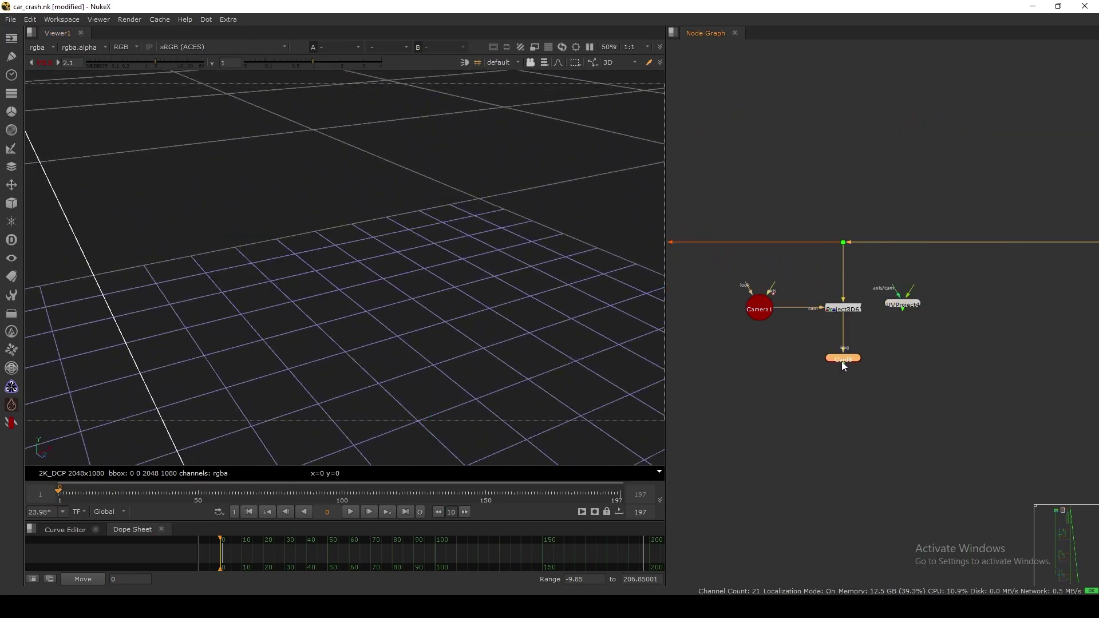
{"action": "middle_click_drag", "start_coordinate": [879, 331], "coordinate": [860, 351]}
{"action": "left_click_drag", "start_coordinate": [669, 160], "coordinate": [624, 172]}
{"action": "scroll", "coordinate": [877, 330], "scroll_direction": "up", "scroll_amount": 2}
{"action": "left_click", "coordinate": [877, 331]}
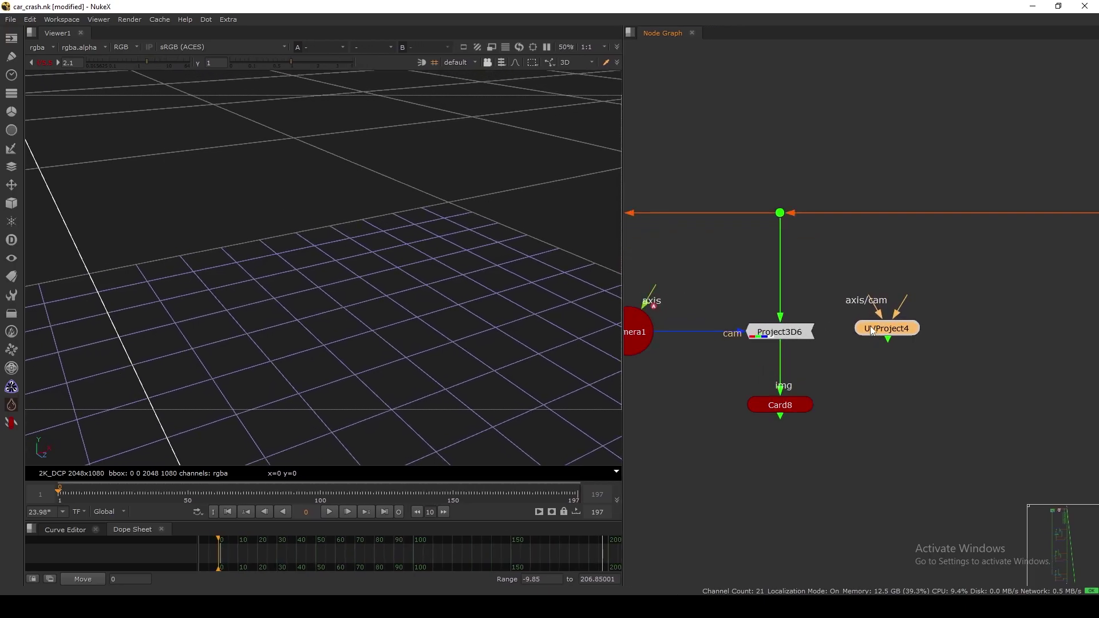
{"action": "scroll", "coordinate": [876, 316], "scroll_direction": "up", "scroll_amount": 1}
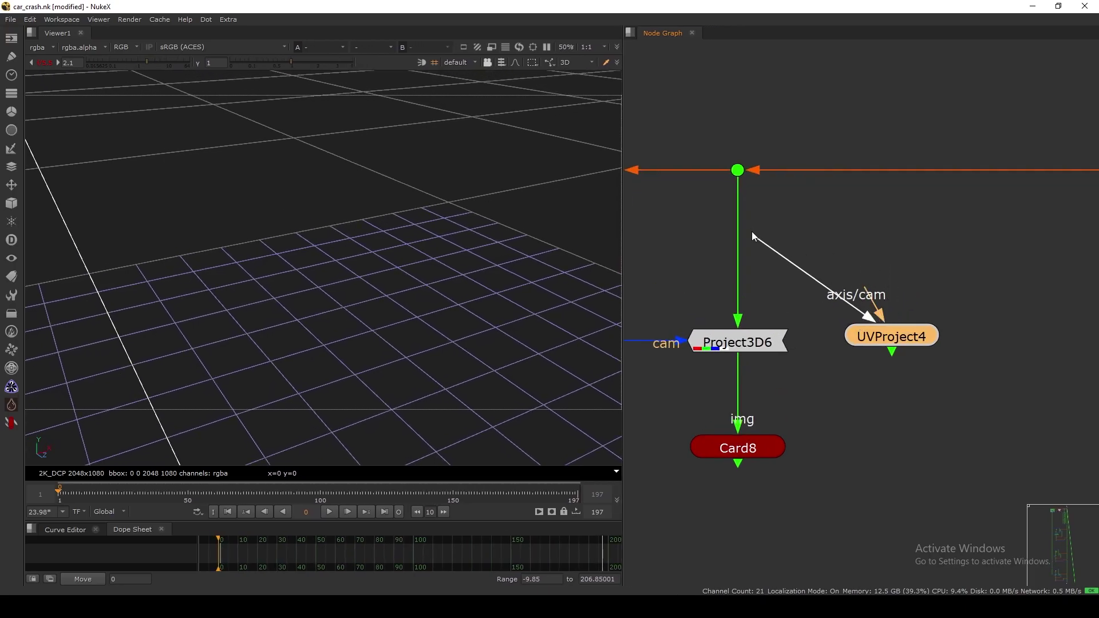
{"action": "left_click_drag", "start_coordinate": [753, 233], "coordinate": [933, 250]}
{"action": "left_click_drag", "start_coordinate": [865, 299], "coordinate": [670, 293]}
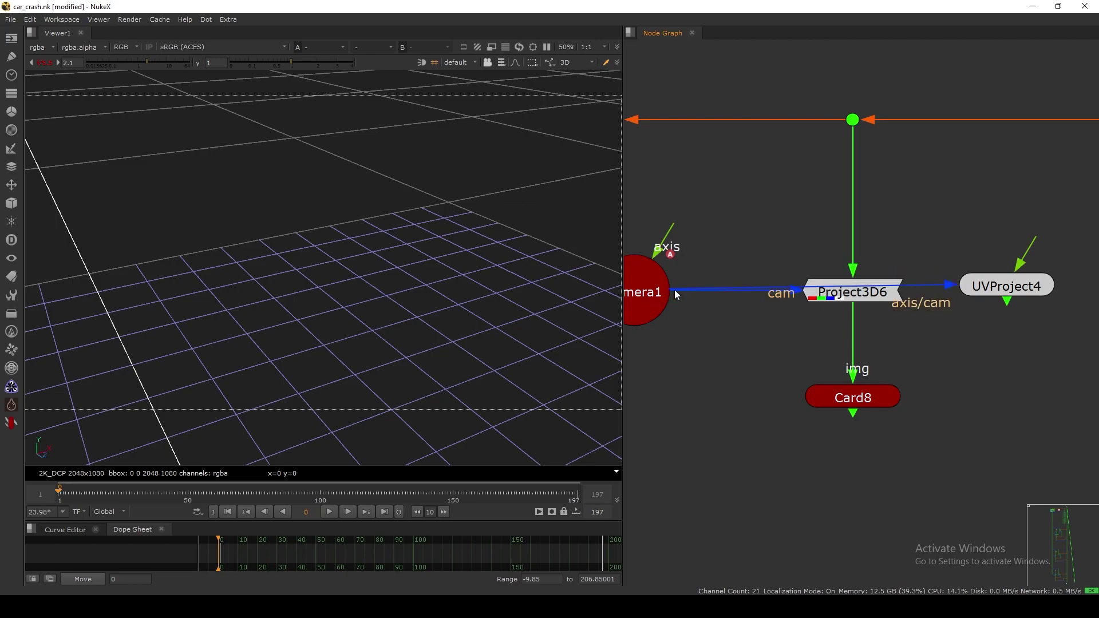
- Move the UVProject node below the camera and try connecting its free input to the dot on the plate pipe
{"action": "scroll", "coordinate": [864, 301], "scroll_direction": "down", "scroll_amount": 4}
{"action": "left_click", "coordinate": [785, 313]}
{"action": "scroll", "coordinate": [710, 328], "scroll_direction": "up", "scroll_amount": 3}
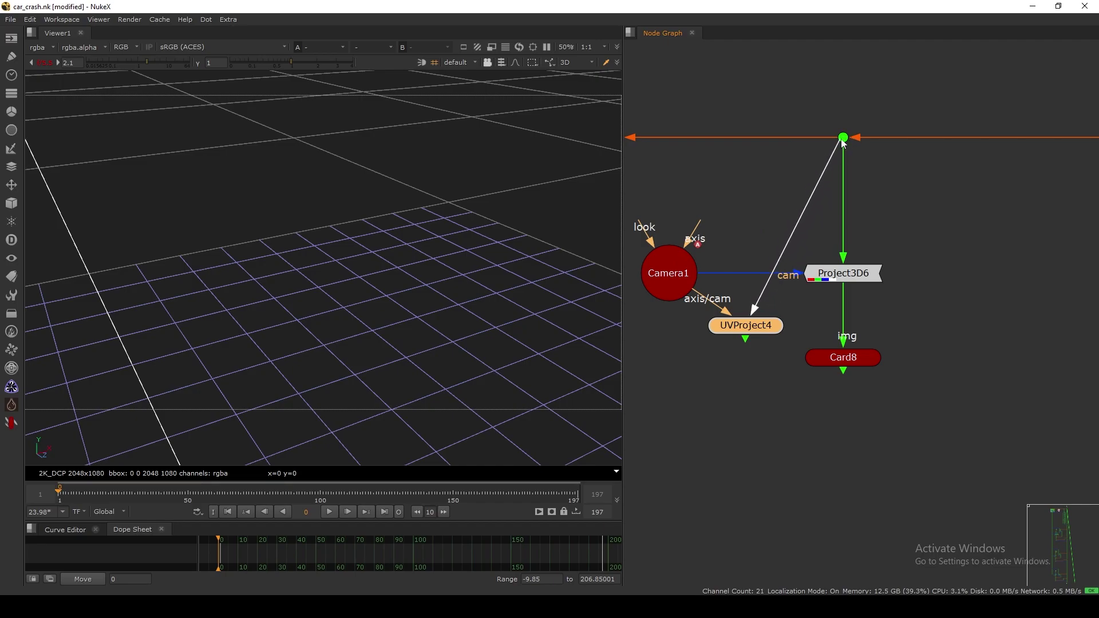
{"action": "left_click", "coordinate": [847, 278]}
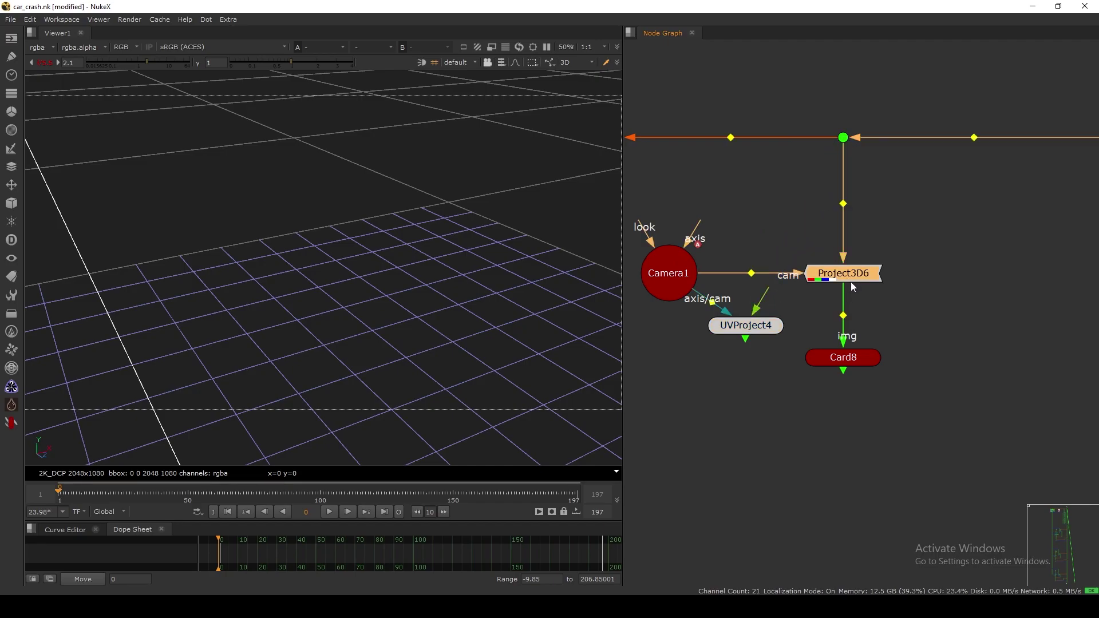
- Duplicate the Card8 node and place the copy beside it, below the UVProject node
{"action": "left_click", "coordinate": [849, 353]}
{"action": "left_click", "coordinate": [803, 393]}
{"action": "key", "text": "ctrl+v"}
{"action": "left_click_drag", "start_coordinate": [793, 399], "coordinate": [779, 404]}
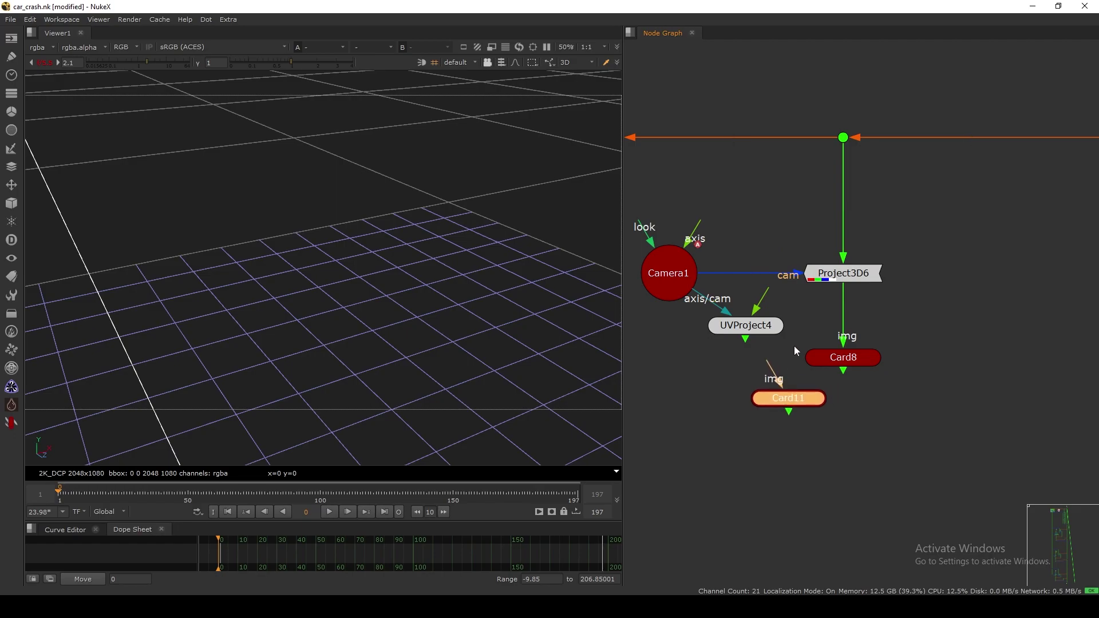
- Place the UVProject node directly below Camera1 and move the duplicated card between UVProject and Card8
{"action": "middle_click_drag", "start_coordinate": [739, 338], "coordinate": [835, 281]}
{"action": "left_click_drag", "start_coordinate": [837, 274], "coordinate": [773, 312]}
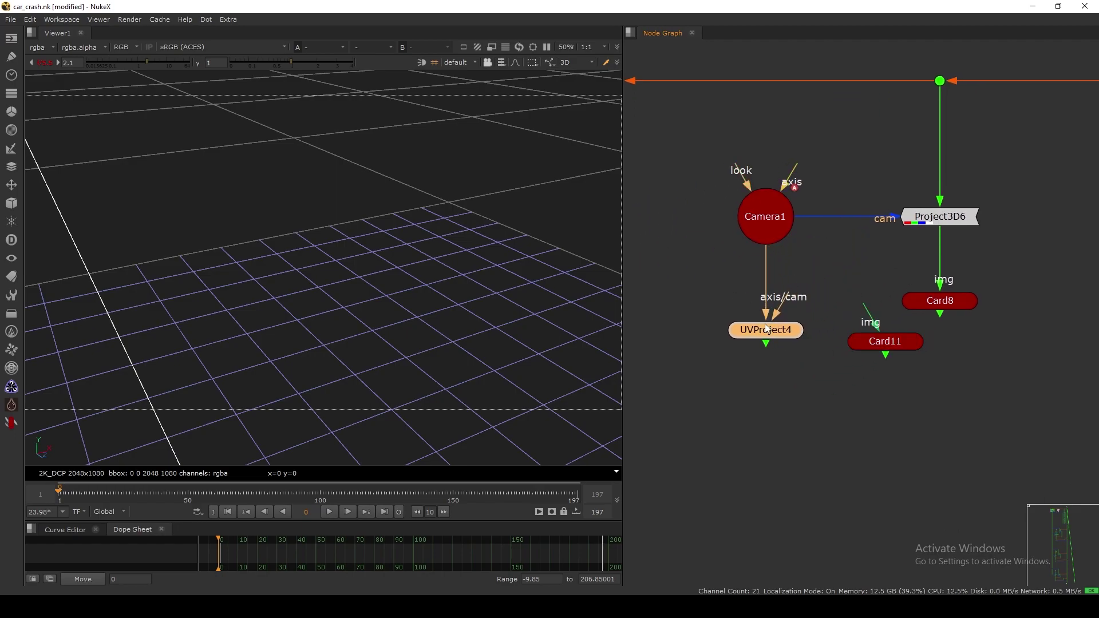
{"action": "left_click_drag", "start_coordinate": [860, 341], "coordinate": [831, 294]}
{"action": "left_click", "coordinate": [854, 272]}
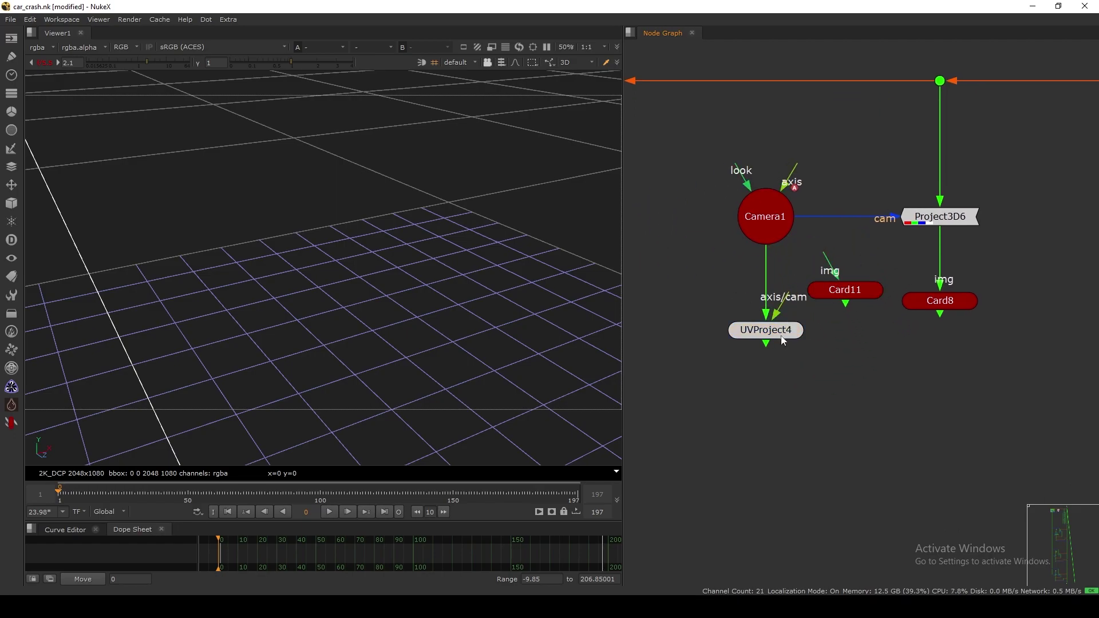
- Connect the UVProject node's free input to the duplicated card, align it below that card and show UVProject in the viewer
{"action": "left_click_drag", "start_coordinate": [767, 330], "coordinate": [774, 368]}
{"action": "left_click_drag", "start_coordinate": [792, 329], "coordinate": [845, 306]}
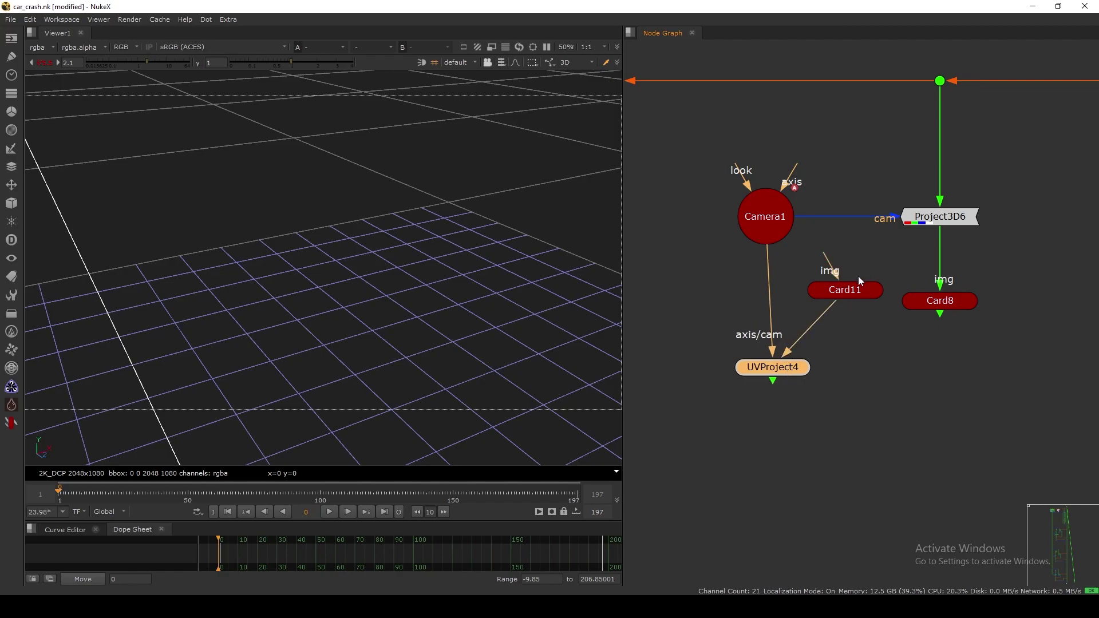
{"action": "left_click_drag", "start_coordinate": [783, 372], "coordinate": [856, 364]}
{"action": "key", "text": "1"}
{"action": "left_click", "coordinate": [742, 332]}
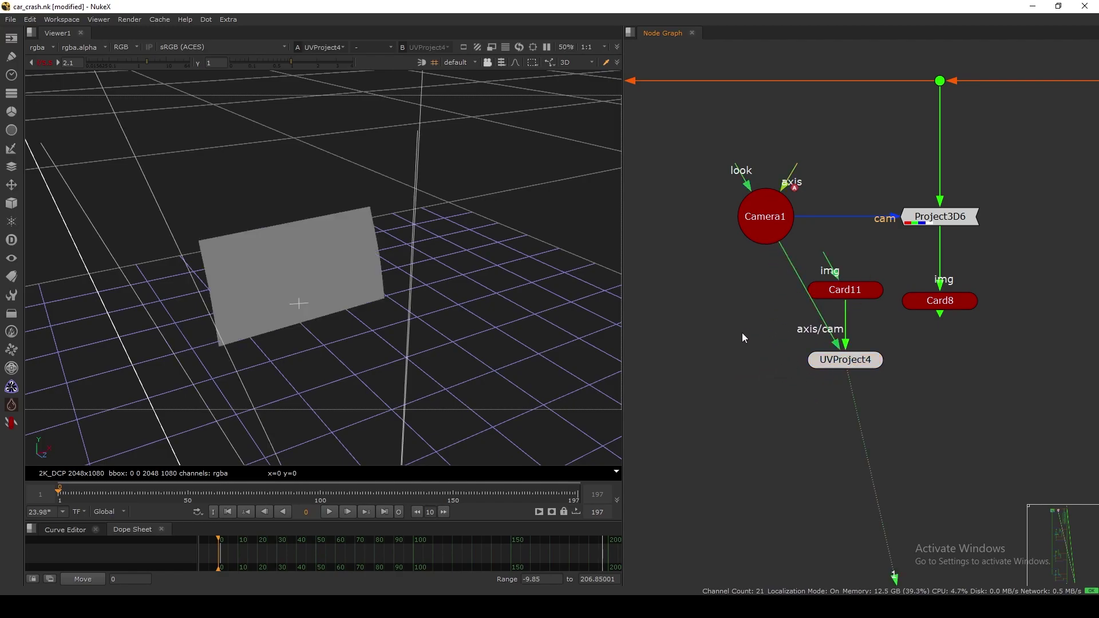
{"action": "left_click_drag", "start_coordinate": [414, 352], "coordinate": [401, 258], "text": "ctrl"}
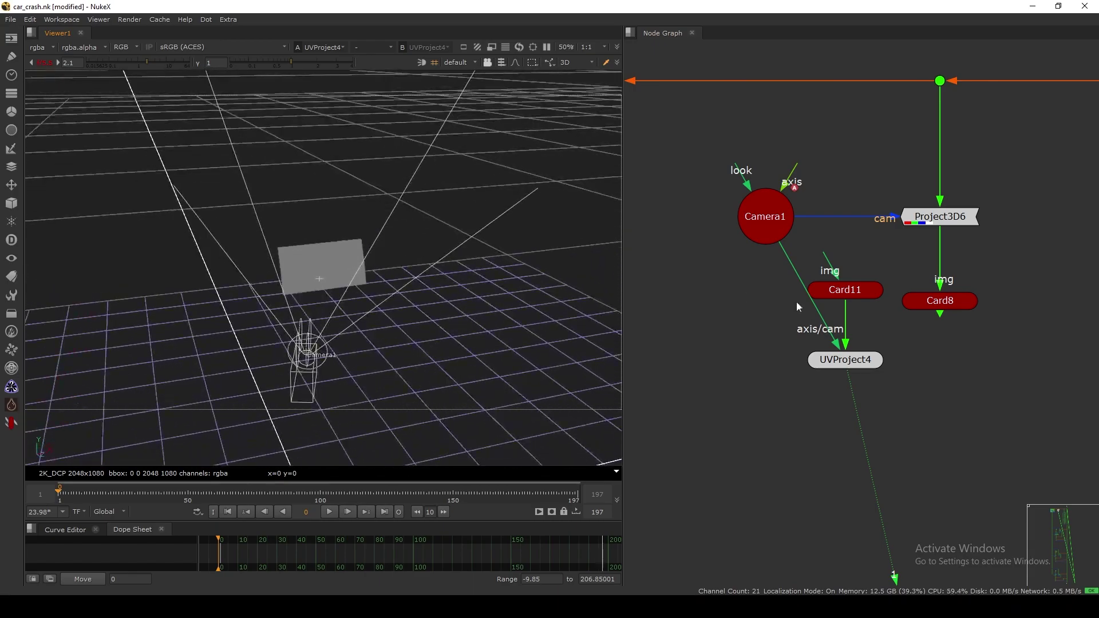
- Reposition the duplicated card and UVProject, and connect the card's img input to the dot on the plate pipe
{"action": "left_click", "coordinate": [849, 358]}
{"action": "left_click_drag", "start_coordinate": [892, 260], "coordinate": [755, 411]}
{"action": "left_click_drag", "start_coordinate": [843, 366], "coordinate": [787, 373]}
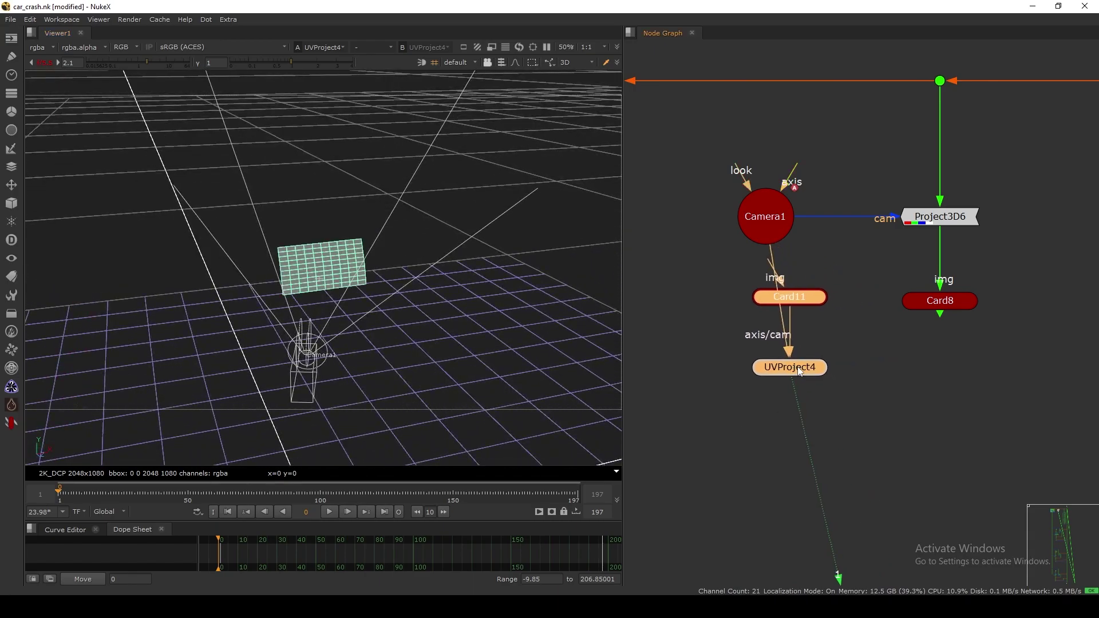
{"action": "left_click", "coordinate": [836, 300]}
{"action": "left_click_drag", "start_coordinate": [804, 296], "coordinate": [940, 81]}
{"action": "middle_click_drag", "start_coordinate": [835, 190], "coordinate": [830, 180]}
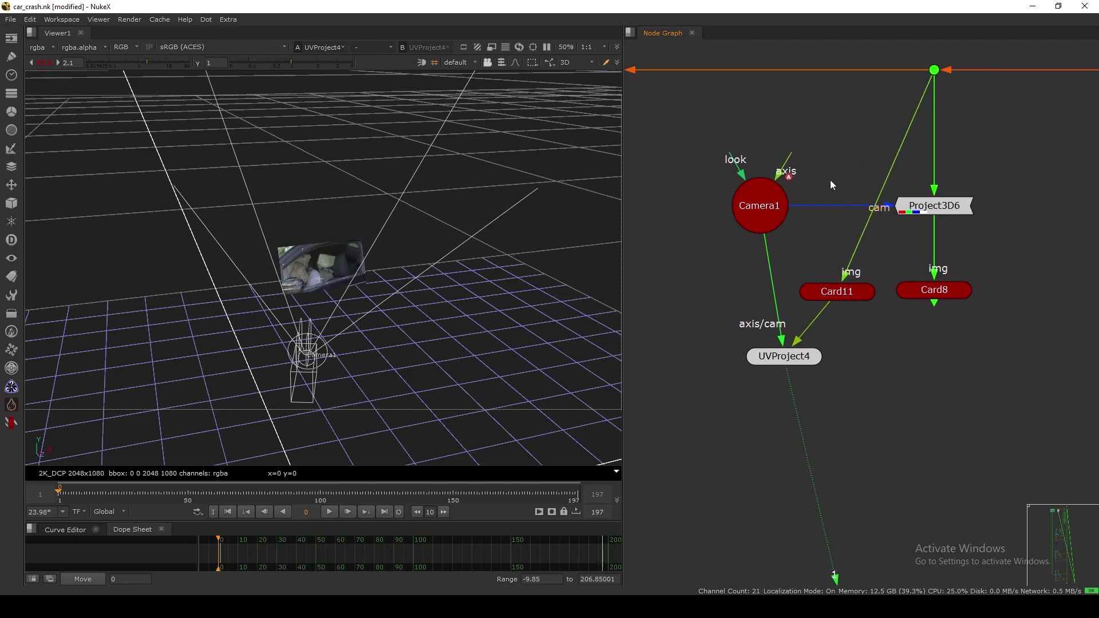
- Align the UVProject node below the duplicated card and move Camera1 farther away from both
{"action": "left_click_drag", "start_coordinate": [783, 356], "coordinate": [837, 376]}
{"action": "left_click_drag", "start_coordinate": [777, 217], "coordinate": [722, 222]}
{"action": "left_click_drag", "start_coordinate": [830, 295], "coordinate": [838, 292]}
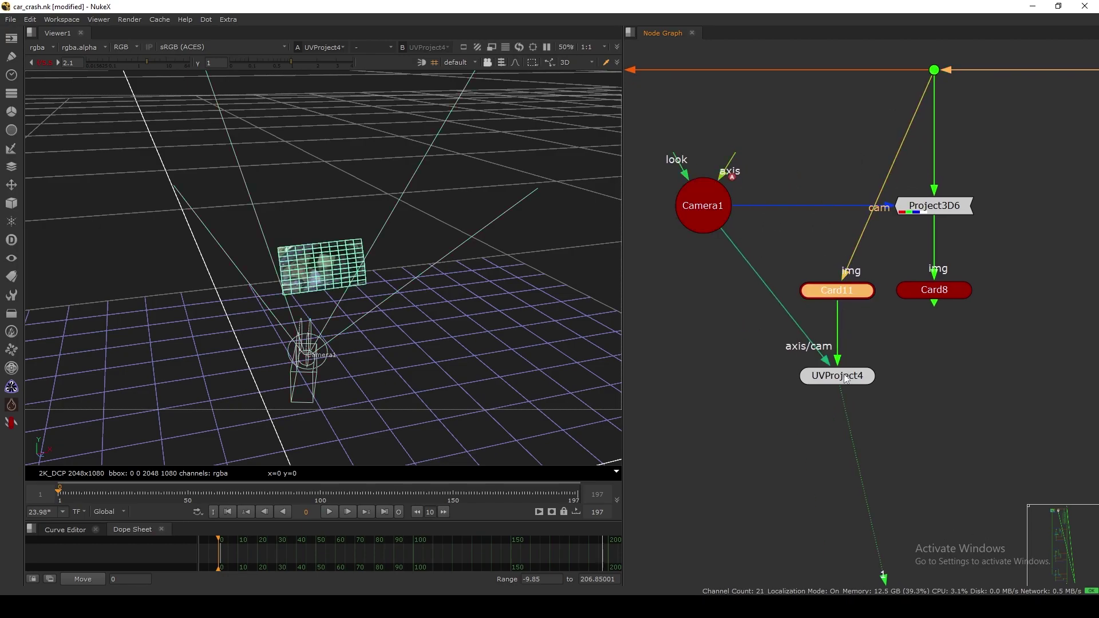
{"action": "left_click_drag", "start_coordinate": [844, 375], "coordinate": [846, 369]}
{"action": "left_click", "coordinate": [863, 354]}
- Examine the UVProject card and the projecting camera from several angles in the 3D view
{"action": "scroll", "coordinate": [410, 313], "scroll_direction": "up", "scroll_amount": 3}
{"action": "left_click_drag", "start_coordinate": [409, 314], "coordinate": [557, 277], "text": "ctrl"}
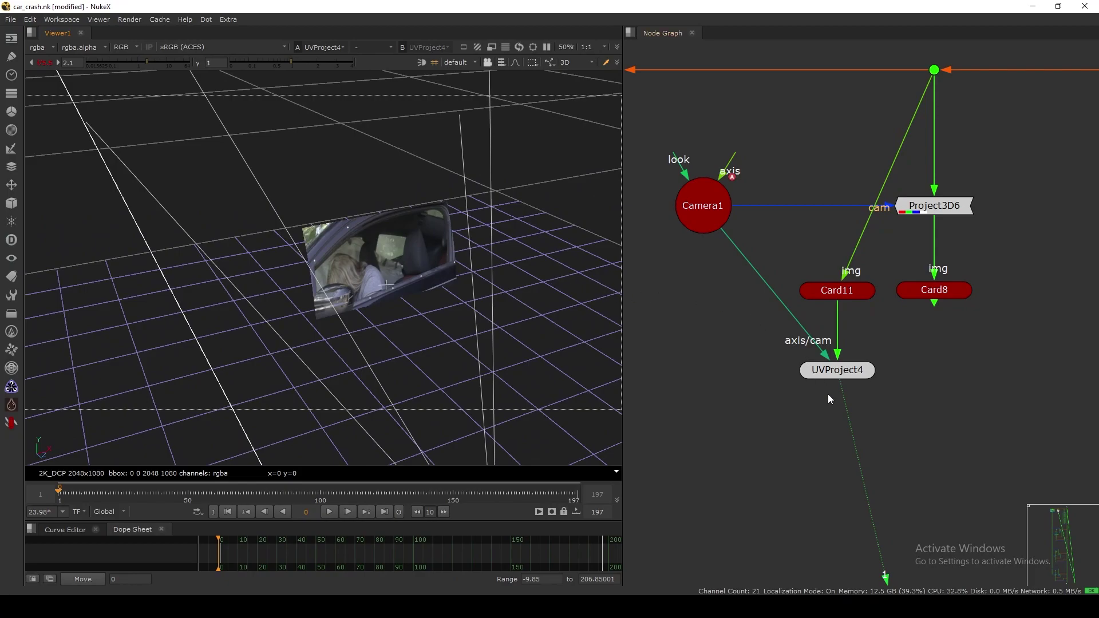
{"action": "middle_click_drag", "start_coordinate": [828, 394], "coordinate": [820, 396]}
{"action": "left_click_drag", "start_coordinate": [840, 372], "coordinate": [841, 376]}
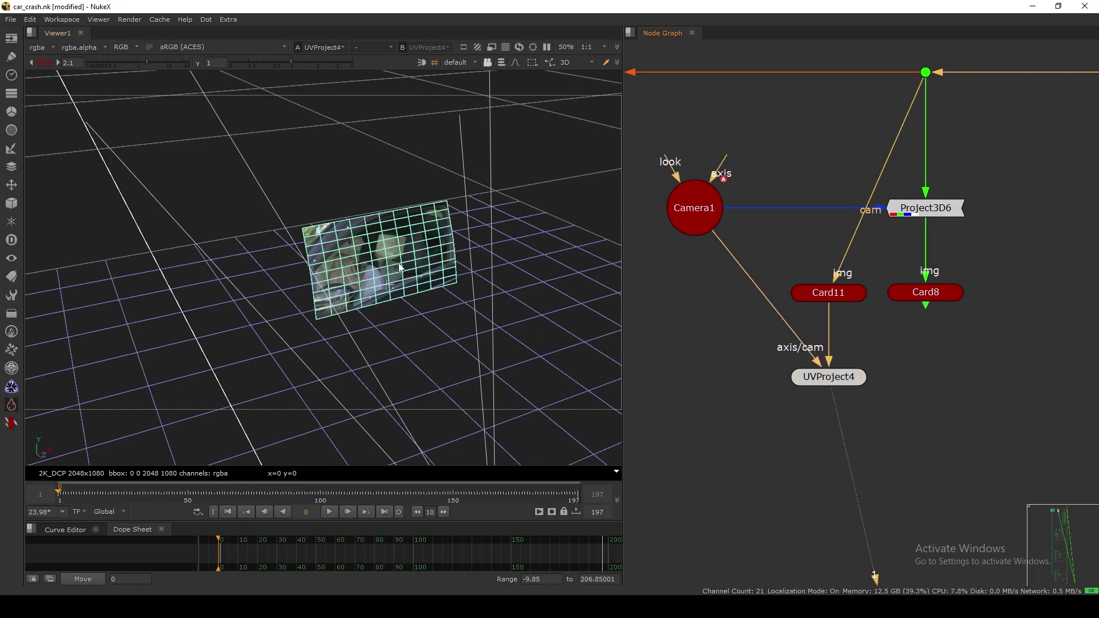
{"action": "left_click_drag", "start_coordinate": [400, 264], "coordinate": [309, 275], "text": "ctrl"}
{"action": "left_click_drag", "start_coordinate": [709, 221], "coordinate": [700, 223]}
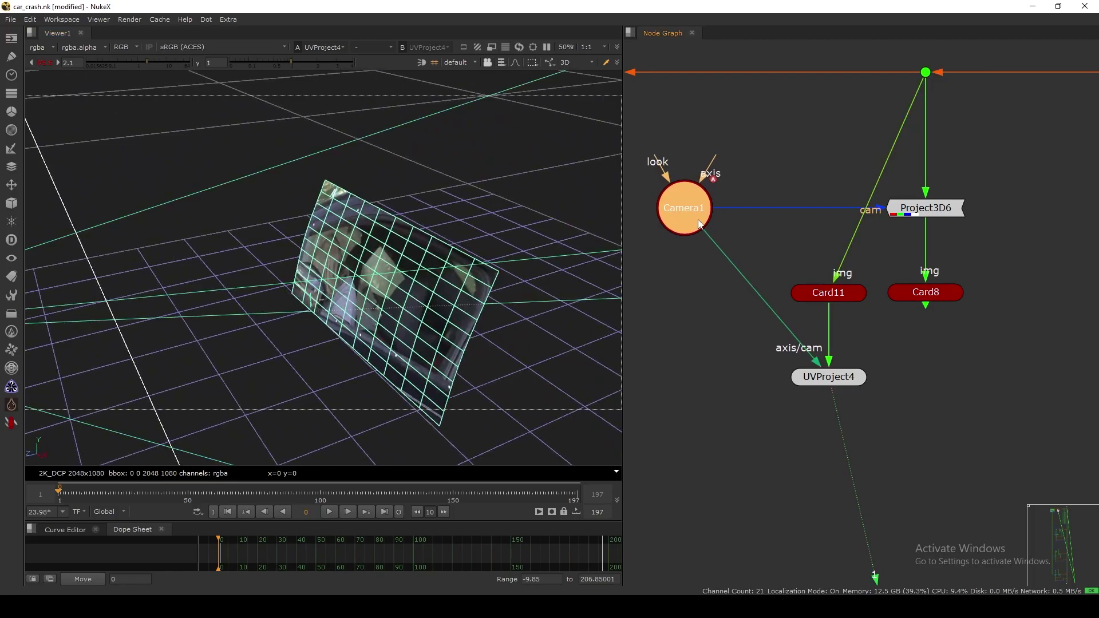
{"action": "left_click_drag", "start_coordinate": [561, 275], "coordinate": [450, 355], "text": "ctrl"}
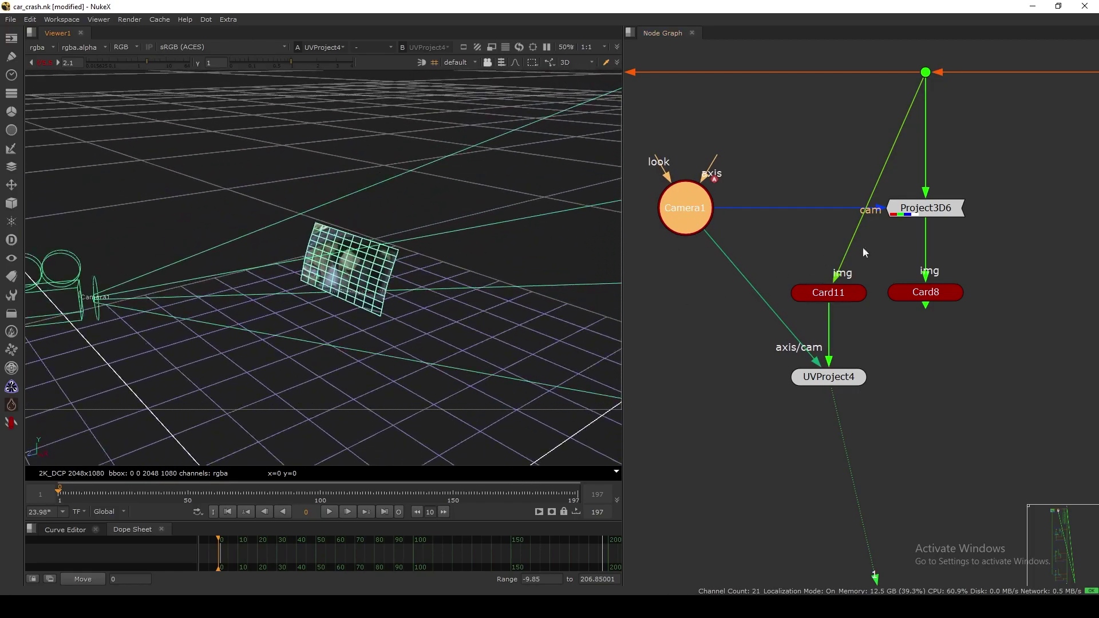
- Show the Project3D node and its Card8 in the viewer for comparison with the UVProject setup
{"action": "left_click", "coordinate": [922, 212]}
{"action": "key", "text": "1"}
{"action": "left_click", "coordinate": [931, 295]}
{"action": "key", "text": "1"}
{"action": "left_click", "coordinate": [760, 287]}
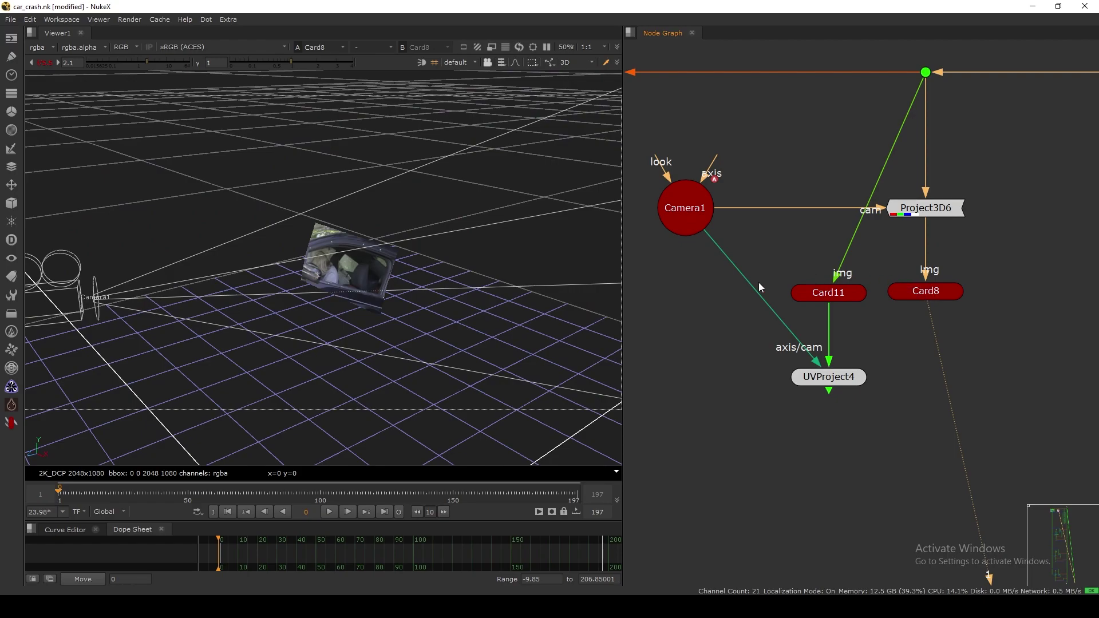
- Show the UVProject node in the viewer again and inspect the textured duplicate card from another angle
{"action": "left_click", "coordinate": [836, 294]}
{"action": "left_click", "coordinate": [824, 377]}
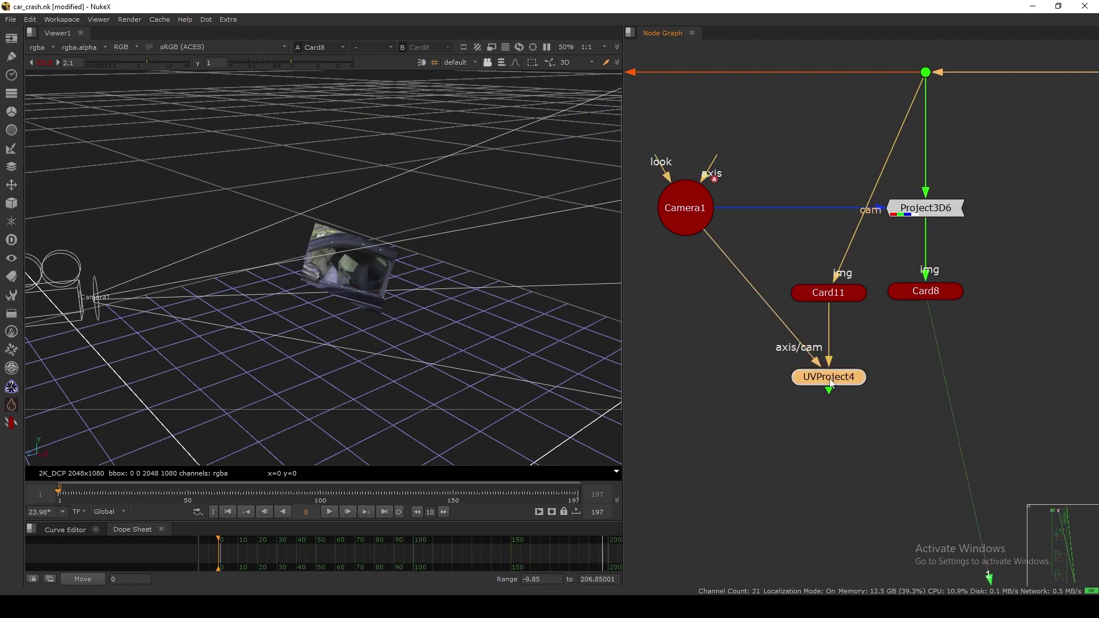
{"action": "key", "text": "1"}
{"action": "left_click_drag", "start_coordinate": [504, 331], "coordinate": [282, 312], "text": "ctrl"}
{"action": "left_click_drag", "start_coordinate": [363, 261], "coordinate": [339, 277], "text": "ctrl"}
{"action": "scroll", "coordinate": [379, 252], "scroll_direction": "up", "scroll_amount": 3}
{"action": "left_click_drag", "start_coordinate": [828, 293], "coordinate": [829, 290]}
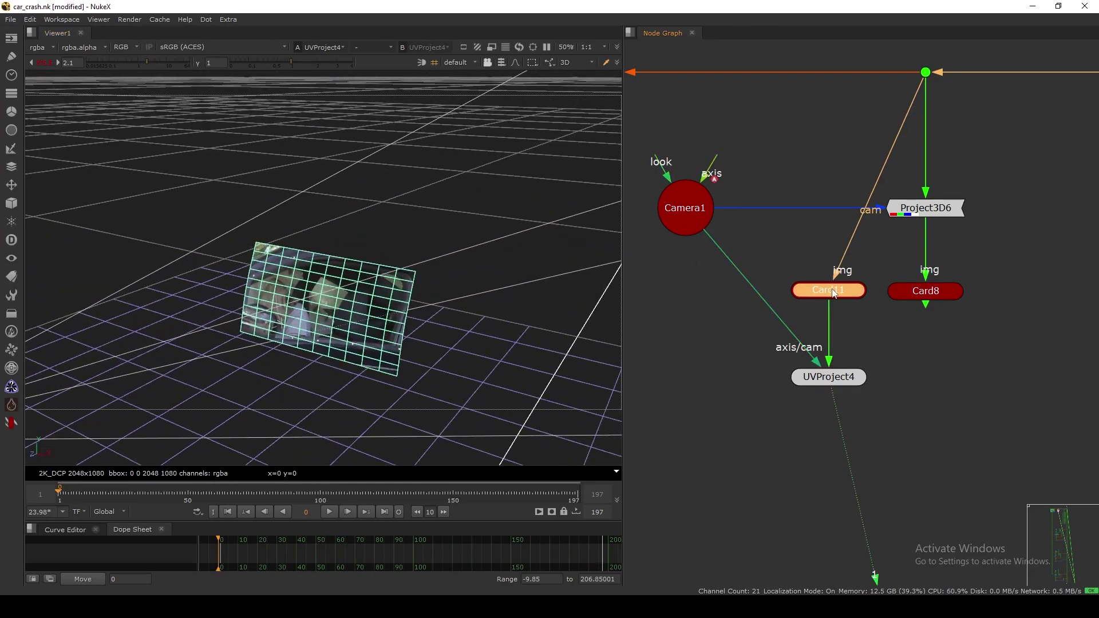
{"action": "left_click", "coordinate": [836, 376]}
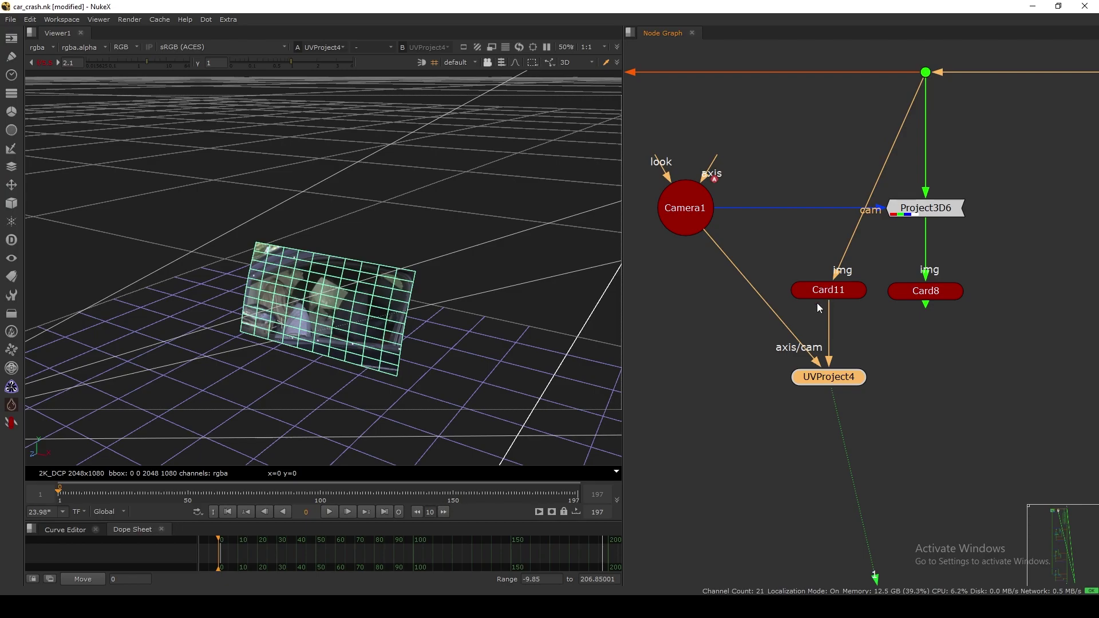
{"action": "left_click_drag", "start_coordinate": [829, 382], "coordinate": [829, 383]}
{"action": "left_click_drag", "start_coordinate": [832, 293], "coordinate": [832, 298]}
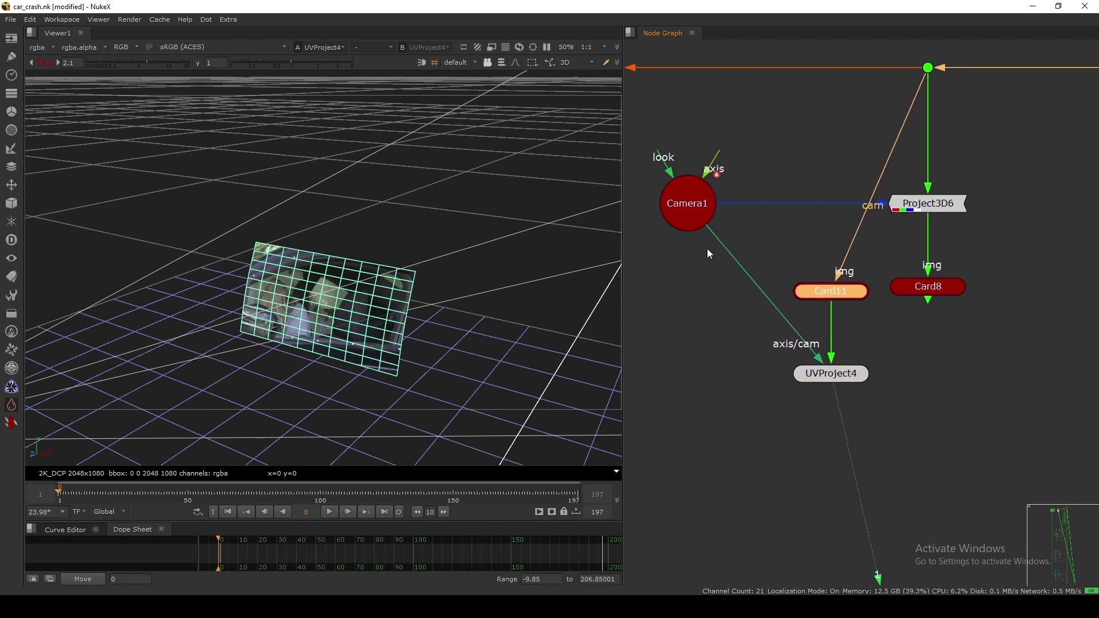
{"action": "middle_click_drag", "start_coordinate": [831, 376], "coordinate": [850, 393]}
{"action": "left_click_drag", "start_coordinate": [849, 393], "coordinate": [849, 389]}
- Add an Axis node above Camera1 and connect it to the camera's axis input
{"action": "middle_click_drag", "start_coordinate": [754, 327], "coordinate": [789, 298]}
{"action": "scroll", "coordinate": [777, 299], "scroll_direction": "down", "scroll_amount": 3}
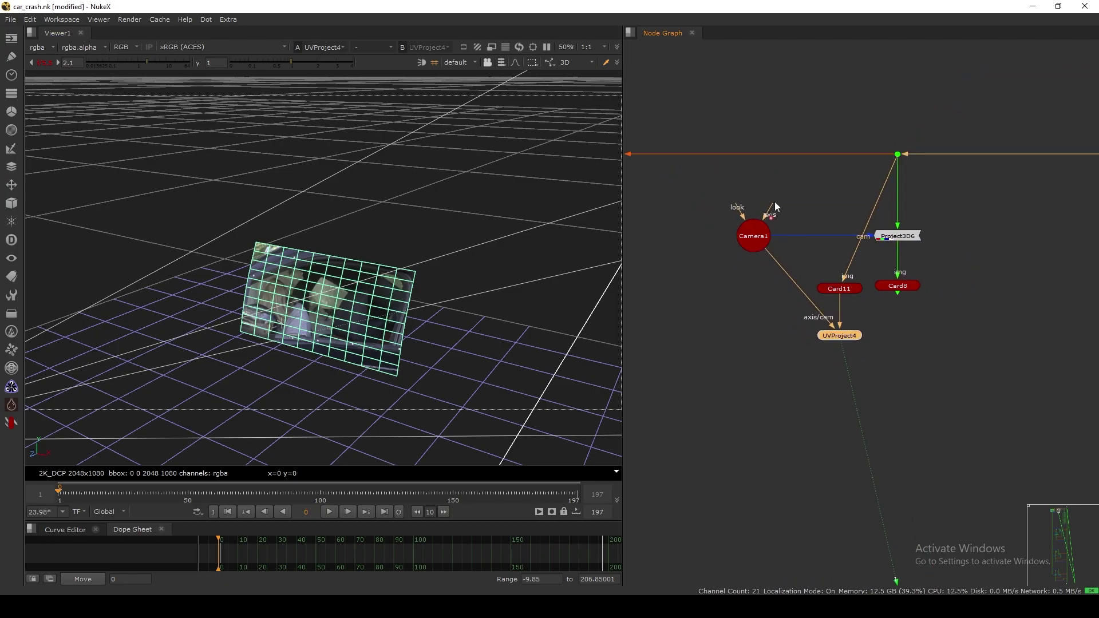
{"action": "left_click", "coordinate": [799, 174]}
{"action": "key", "text": "Tab"}
{"action": "type", "text": "axs"}
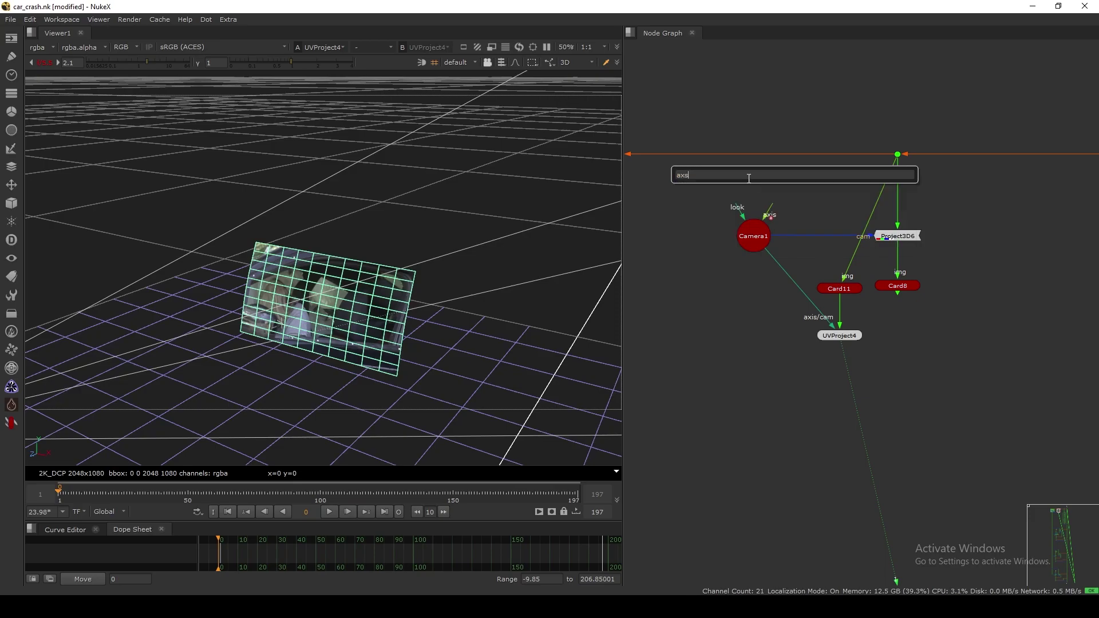
{"action": "key", "text": "Return"}
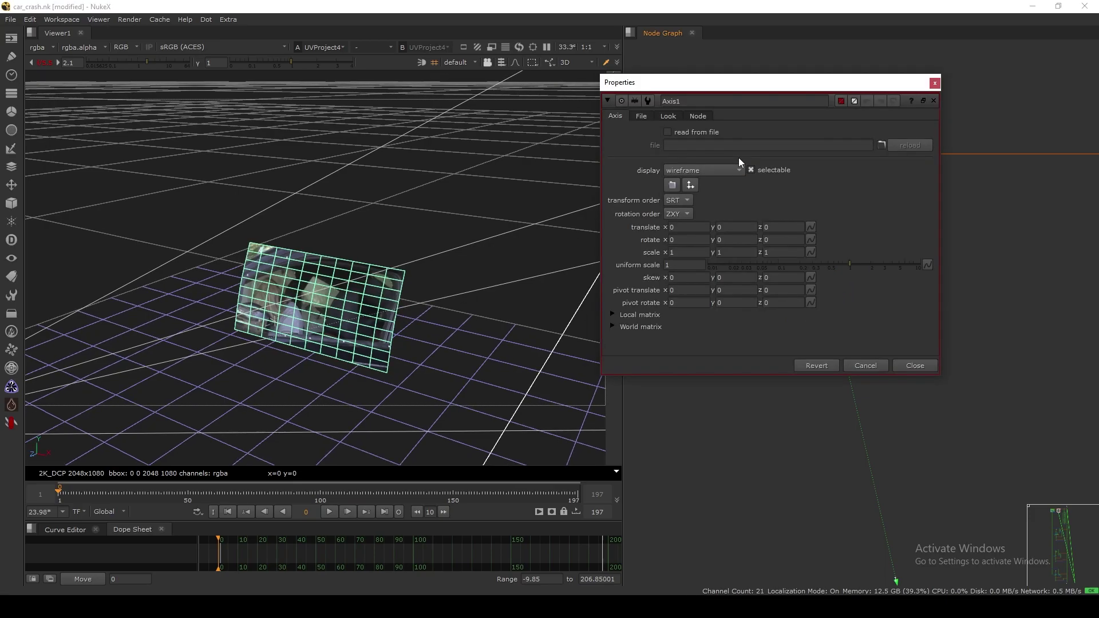
{"action": "scroll", "coordinate": [804, 137], "scroll_direction": "up", "scroll_amount": 3}
{"action": "left_click_drag", "start_coordinate": [818, 125], "coordinate": [805, 172]}
{"action": "double_click", "coordinate": [805, 172]}
{"action": "scroll", "coordinate": [331, 346], "scroll_direction": "down", "scroll_amount": 3}
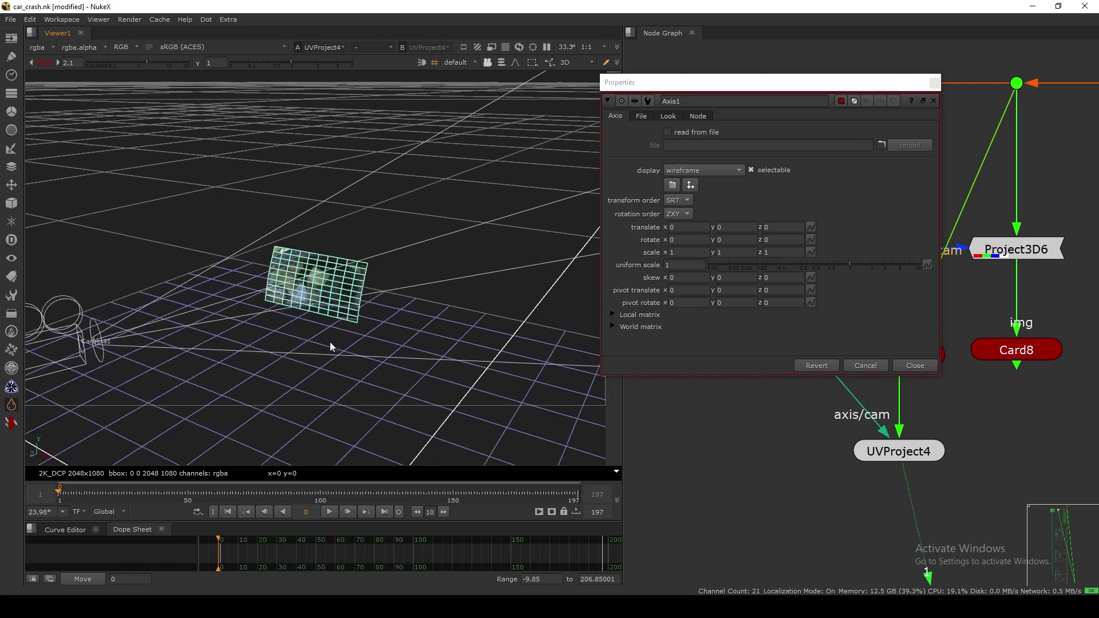
- Raise the Axis to 0.1 in Y and view the camera and projected card from the side
{"action": "middle_click_drag", "start_coordinate": [331, 346], "coordinate": [403, 298]}
{"action": "scroll", "coordinate": [403, 303], "scroll_direction": "down", "scroll_amount": 2}
{"action": "left_click_drag", "start_coordinate": [402, 373], "coordinate": [238, 285]}
{"action": "middle_click_drag", "start_coordinate": [335, 289], "coordinate": [338, 327]}
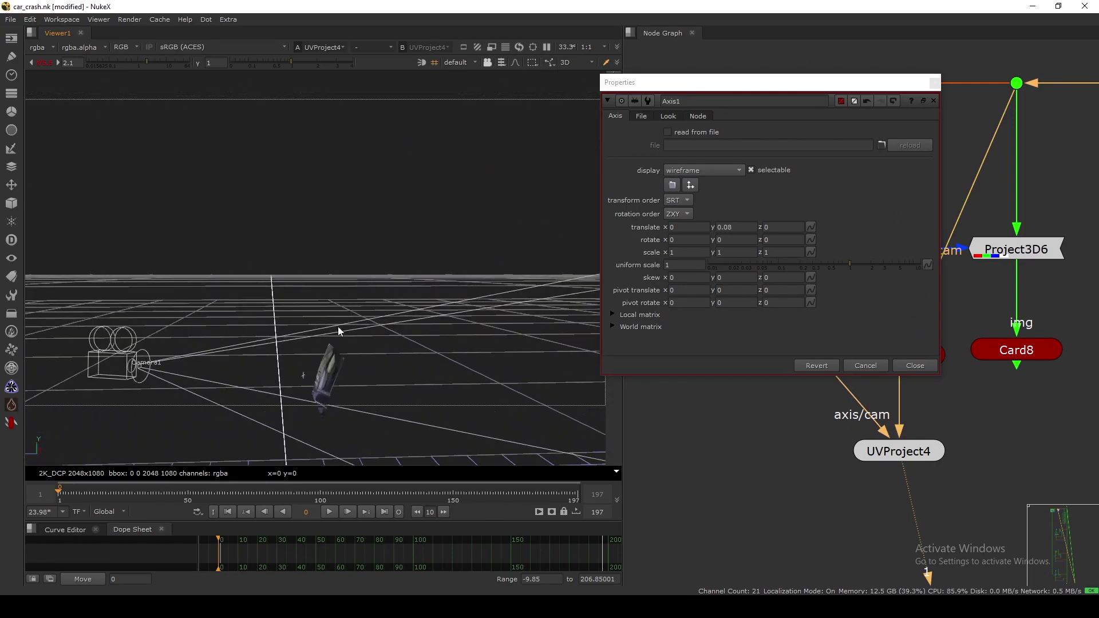
{"action": "scroll", "coordinate": [338, 326], "scroll_direction": "up", "scroll_amount": 3}
{"action": "middle_click_drag", "start_coordinate": [343, 366], "coordinate": [398, 290]}
{"action": "left_click_drag", "start_coordinate": [397, 289], "coordinate": [369, 364], "text": "ctrl"}
{"action": "scroll", "coordinate": [375, 189], "scroll_direction": "up", "scroll_amount": 5}
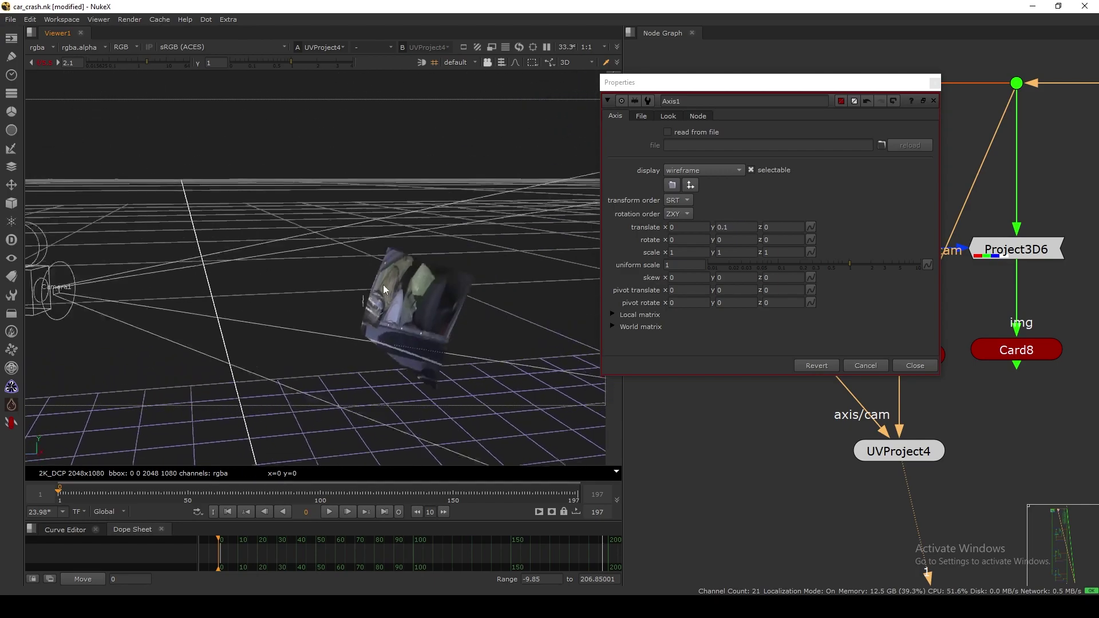
- Sweep the Axis's Y translation up to about 0.4 and back down to test the projection, discarding the changes
{"action": "left_click", "coordinate": [738, 225]}
{"action": "key", "text": "Up"}
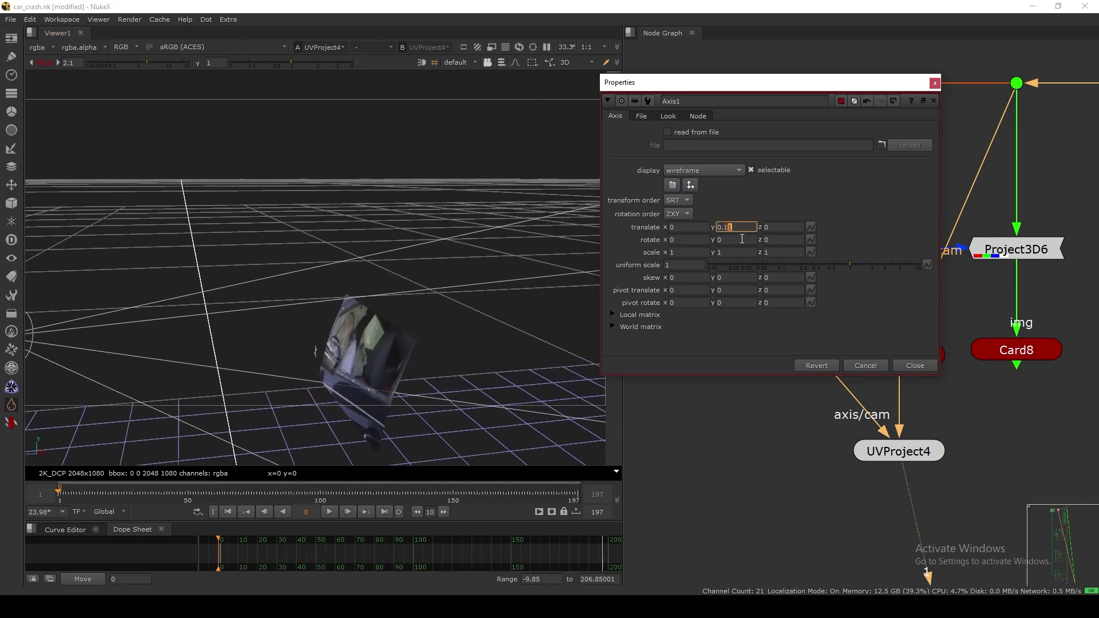
{"action": "key", "text": "Up"}
{"action": "key", "text": "Up"}
{"action": "key", "text": "Up"}
{"action": "key", "text": "Up"}
{"action": "key", "text": "Up"}
{"action": "key", "text": "Up"}
{"action": "key", "text": "Up"}
{"action": "key", "text": "Up"}
{"action": "key", "text": "Up"}
{"action": "key", "text": "Up"}
{"action": "key", "text": "Up"}
{"action": "key", "text": "Up"}
{"action": "key", "text": "Up"}
{"action": "key", "text": "Up"}
{"action": "key", "text": "Up"}
{"action": "key", "text": "Up"}
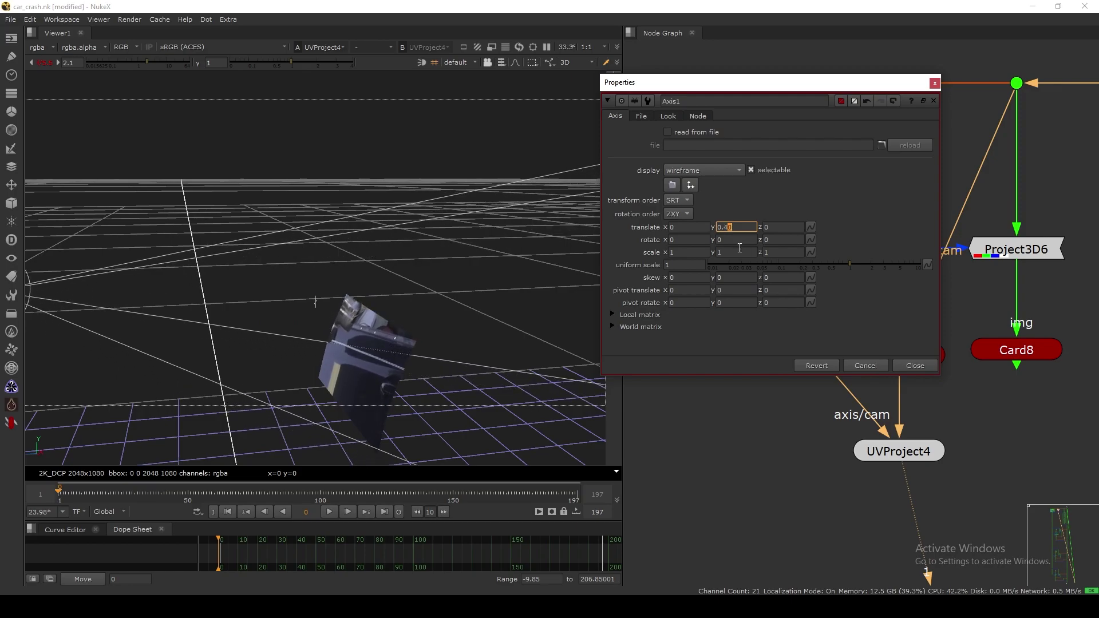
{"action": "key", "text": "Down"}
{"action": "key", "text": "Down"}
{"action": "key", "text": "Down"}
{"action": "key", "text": "Down"}
{"action": "key", "text": "Down"}
{"action": "key", "text": "Down"}
{"action": "key", "text": "Down"}
{"action": "key", "text": "Down"}
{"action": "key", "text": "Down"}
{"action": "key", "text": "Down"}
{"action": "key", "text": "Down"}
{"action": "key", "text": "Down"}
{"action": "key", "text": "Down"}
{"action": "key", "text": "Down"}
{"action": "key", "text": "Down"}
{"action": "key", "text": "Down"}
{"action": "key", "text": "Down"}
{"action": "key", "text": "Down"}
{"action": "key", "text": "Down"}
{"action": "key", "text": "Down"}
{"action": "left_click", "coordinate": [866, 366]}
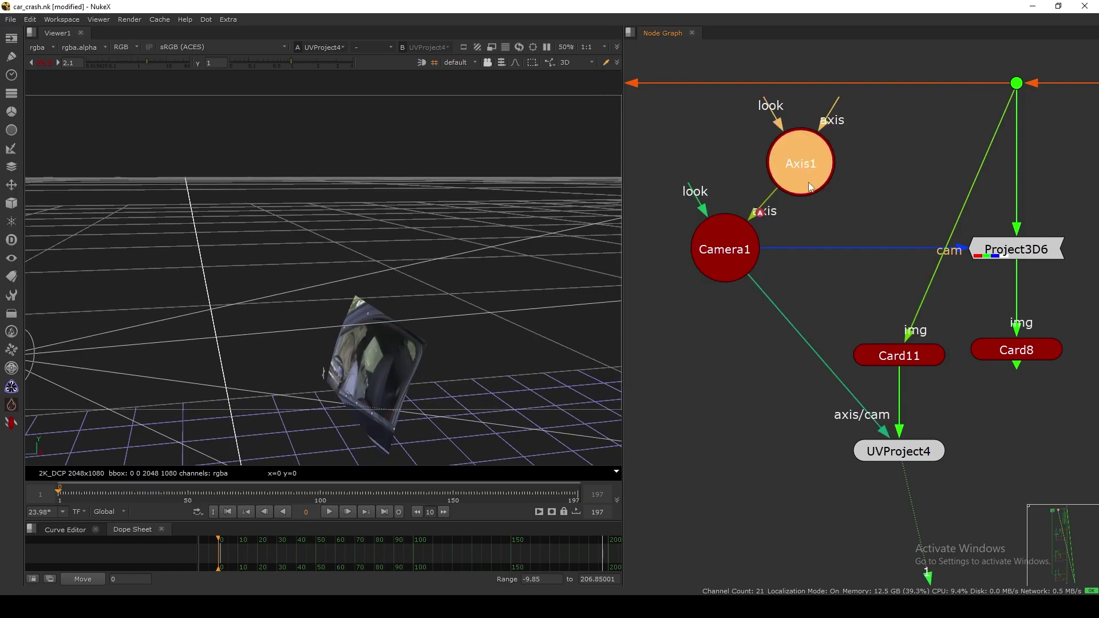
- Remove the Axis node from Camera1 and switch the viewer to 2D
{"action": "mouse_move", "coordinate": [432, 332]}
{"action": "left_mouse_down", "text": "ctrl"}
{"action": "mouse_move", "coordinate": [428, 309]}
{"action": "mouse_move", "coordinate": [449, 303]}
{"action": "mouse_move", "coordinate": [424, 321]}
{"action": "left_mouse_up", "text": "ctrl"}
{"action": "key", "text": "Tab"}
{"action": "scroll", "coordinate": [820, 391], "scroll_direction": "down", "scroll_amount": 5}
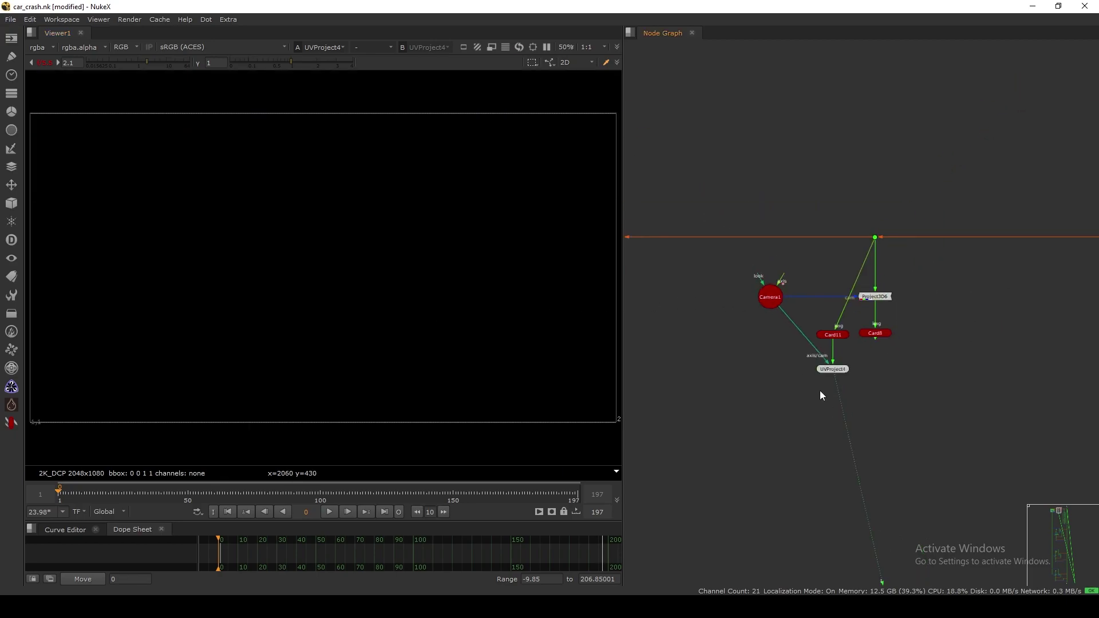
- Add a ScanlineRender below the UVProject node and connect Camera1 to its cam input
{"action": "scroll", "coordinate": [865, 356], "scroll_direction": "up", "scroll_amount": 3}
{"action": "key", "text": "Tab"}
{"action": "type", "text": "scan"}
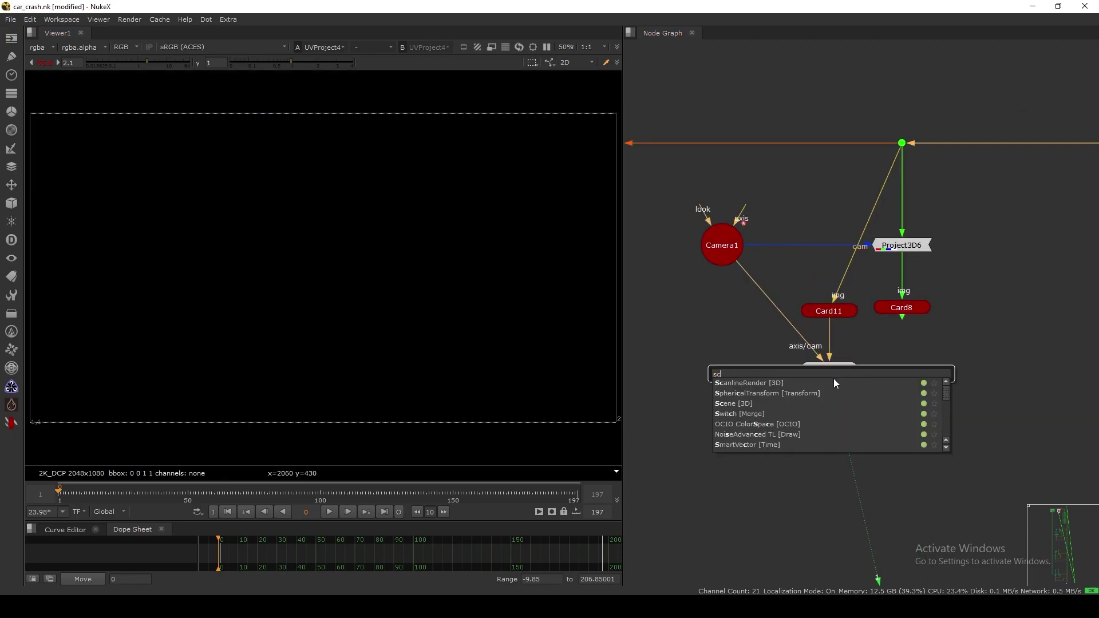
{"action": "key", "text": "Return"}
{"action": "left_click_drag", "start_coordinate": [798, 452], "coordinate": [730, 262]}
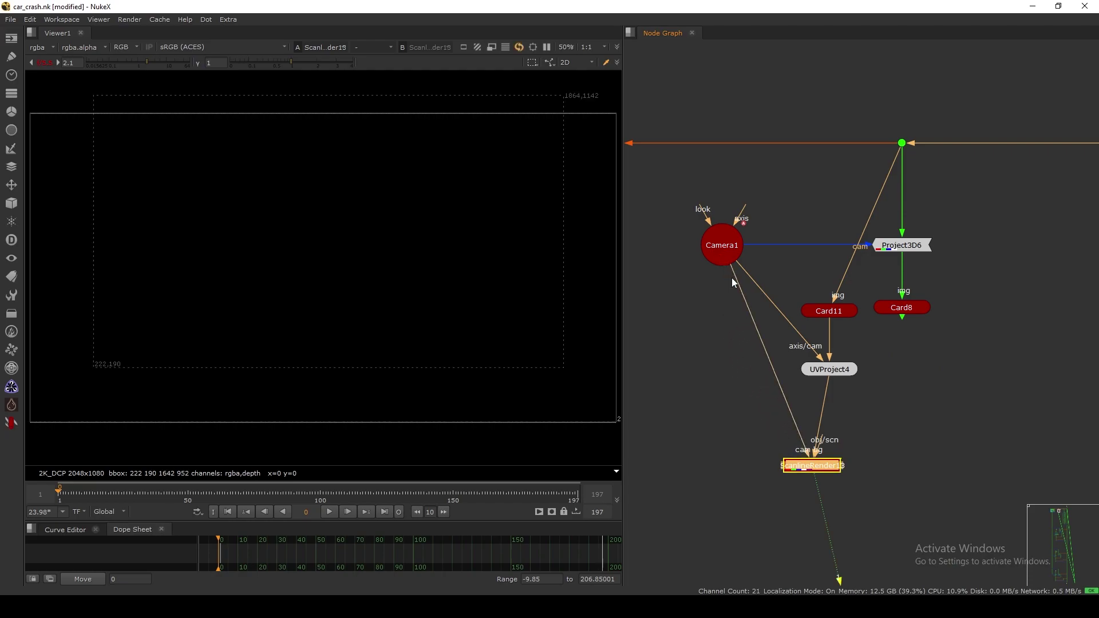
{"action": "left_click_drag", "start_coordinate": [805, 459], "coordinate": [834, 446]}
{"action": "left_click", "coordinate": [834, 450]}
{"action": "left_click", "coordinate": [845, 400]}
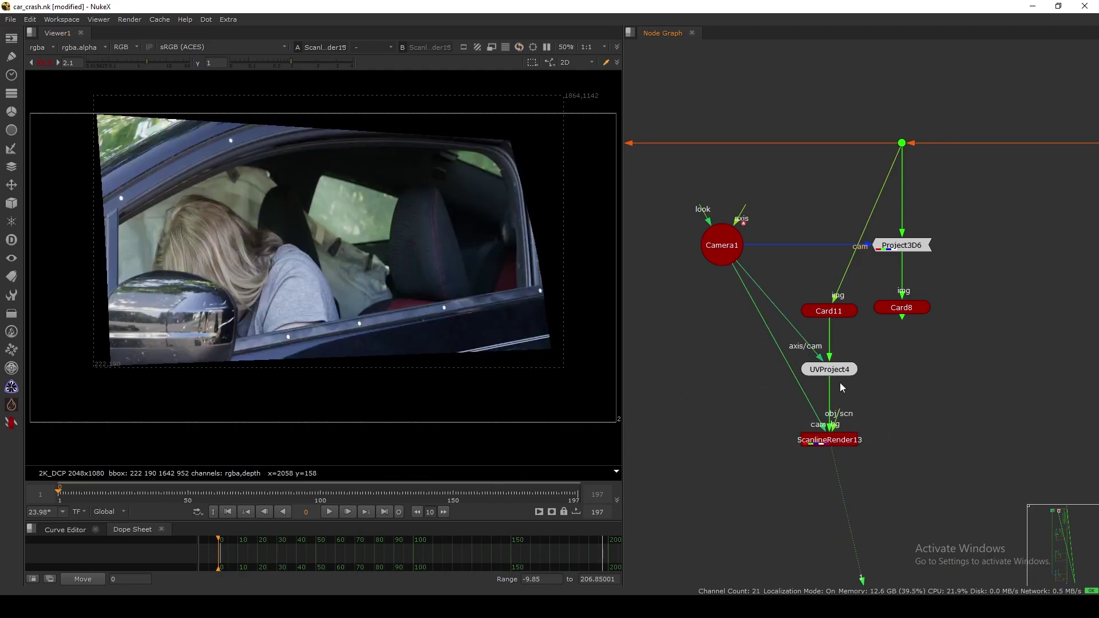
- Feed the ScanlineRender from Card8 to compare the renders, and reconnect it to the UVProject node
{"action": "left_click_drag", "start_coordinate": [838, 370], "coordinate": [839, 354]}
{"action": "left_click_drag", "start_coordinate": [830, 390], "coordinate": [907, 311]}
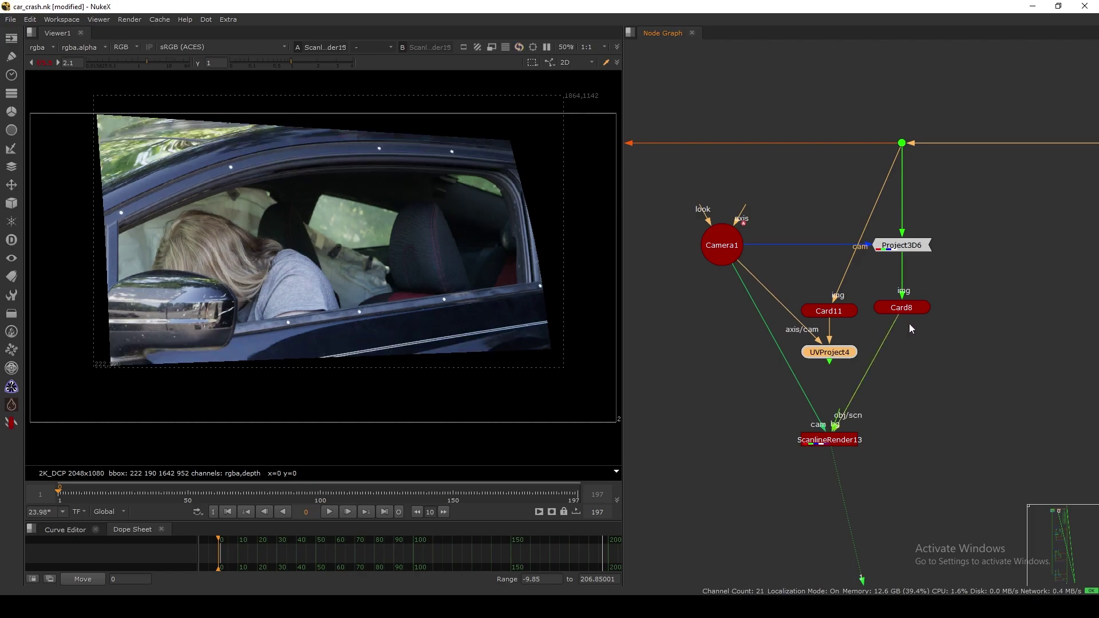
{"action": "left_click", "coordinate": [922, 348]}
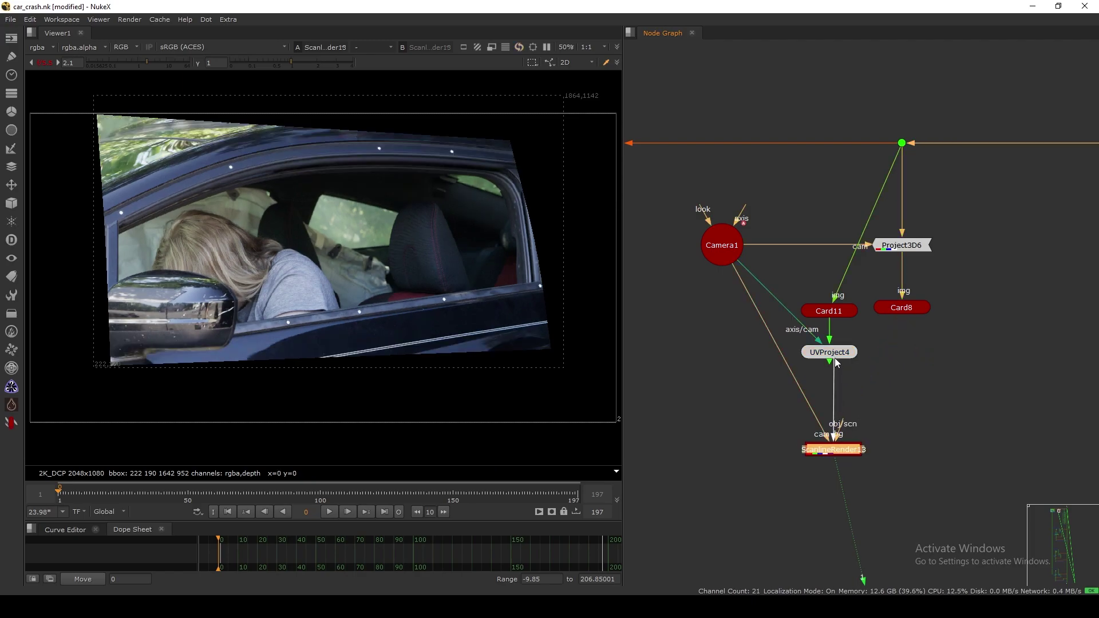
{"action": "left_click_drag", "start_coordinate": [835, 358], "coordinate": [835, 365]}
{"action": "left_click", "coordinate": [833, 372]}
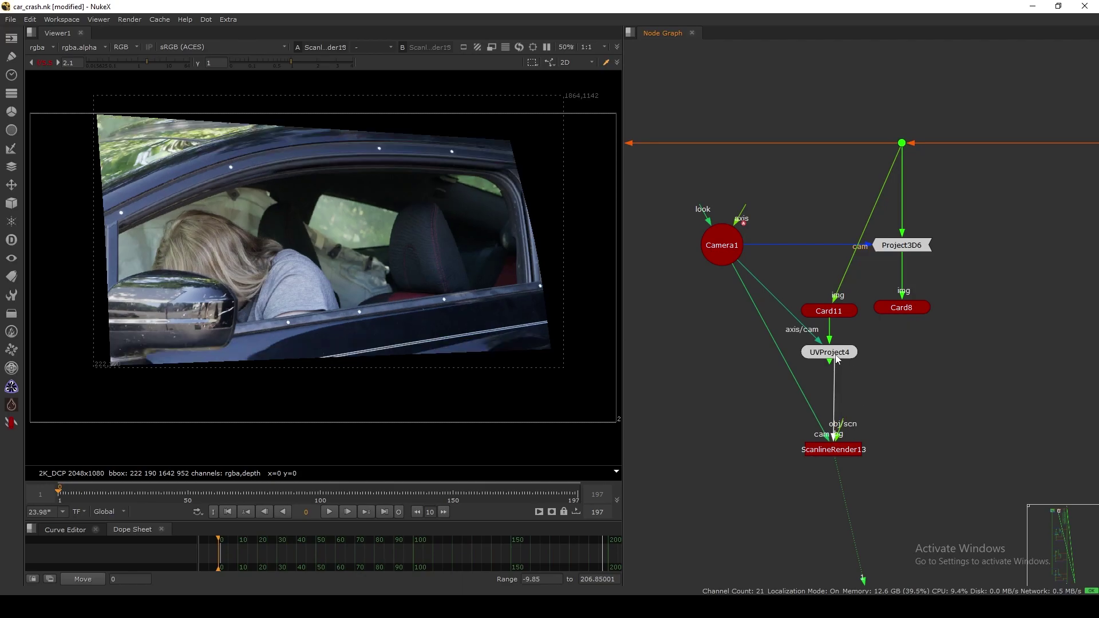
{"action": "left_click_drag", "start_coordinate": [833, 455], "coordinate": [829, 458]}
{"action": "middle_click_drag", "start_coordinate": [834, 366], "coordinate": [842, 351]}
{"action": "left_click_drag", "start_coordinate": [892, 404], "coordinate": [766, 461]}
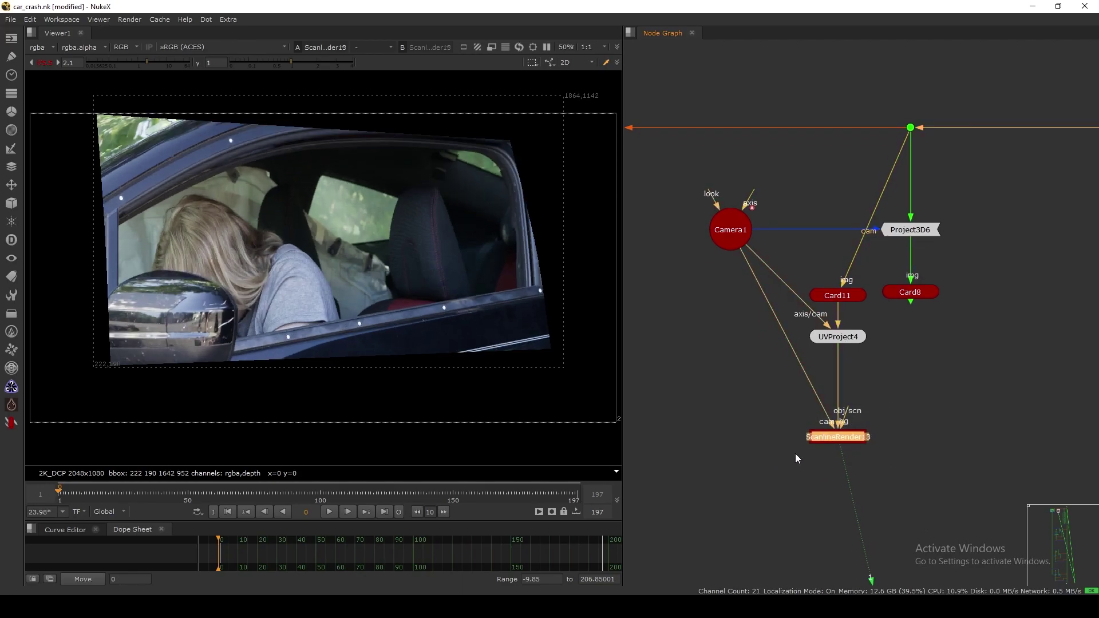
{"action": "left_click_drag", "start_coordinate": [834, 438], "coordinate": [834, 439]}
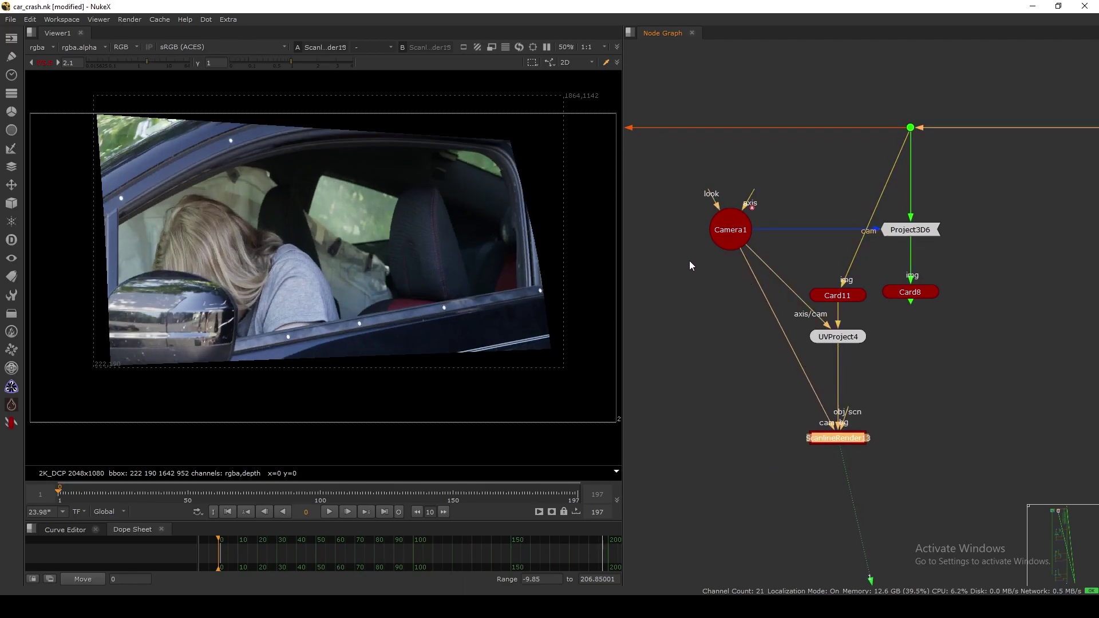
- Move the Card11, UVProject and ScanlineRender column farther away from the Project3D branch
{"action": "left_click_drag", "start_coordinate": [689, 260], "coordinate": [873, 447]}
{"action": "left_click_drag", "start_coordinate": [837, 342], "coordinate": [803, 344]}
{"action": "left_click", "coordinate": [828, 298]}
{"action": "scroll", "coordinate": [828, 299], "scroll_direction": "up", "scroll_amount": 1}
- Inspect the UVProject card and camera in the 3D view, and bring back the ScanlineRender output in 2D
{"action": "key", "text": "1"}
{"action": "left_click", "coordinate": [819, 296]}
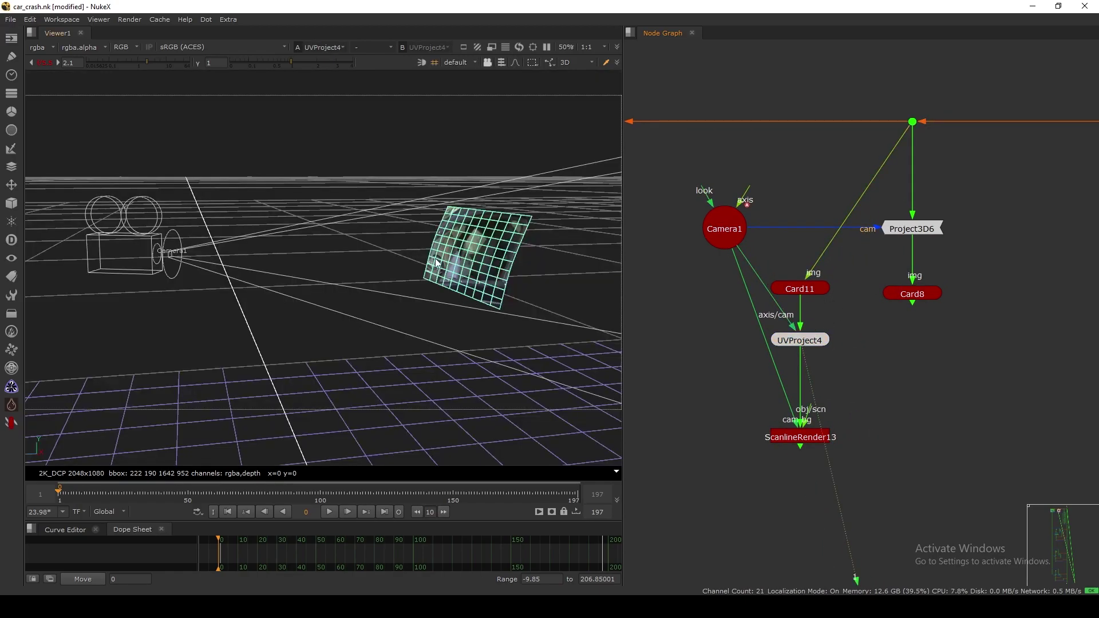
{"action": "left_click", "coordinate": [410, 241]}
{"action": "left_click", "coordinate": [415, 240]}
{"action": "left_click_drag", "start_coordinate": [414, 241], "coordinate": [435, 252], "text": "ctrl"}
{"action": "left_click", "coordinate": [808, 335]}
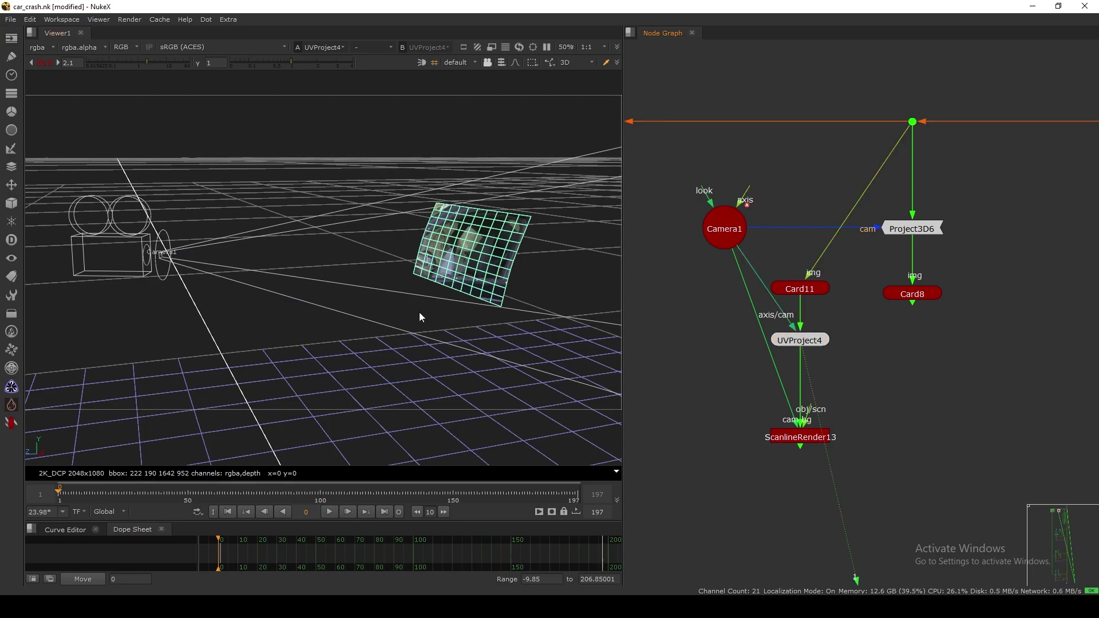
{"action": "key", "text": "Tab"}
{"action": "left_click", "coordinate": [814, 438]}
{"action": "key", "text": "1"}
{"action": "left_click", "coordinate": [849, 390]}
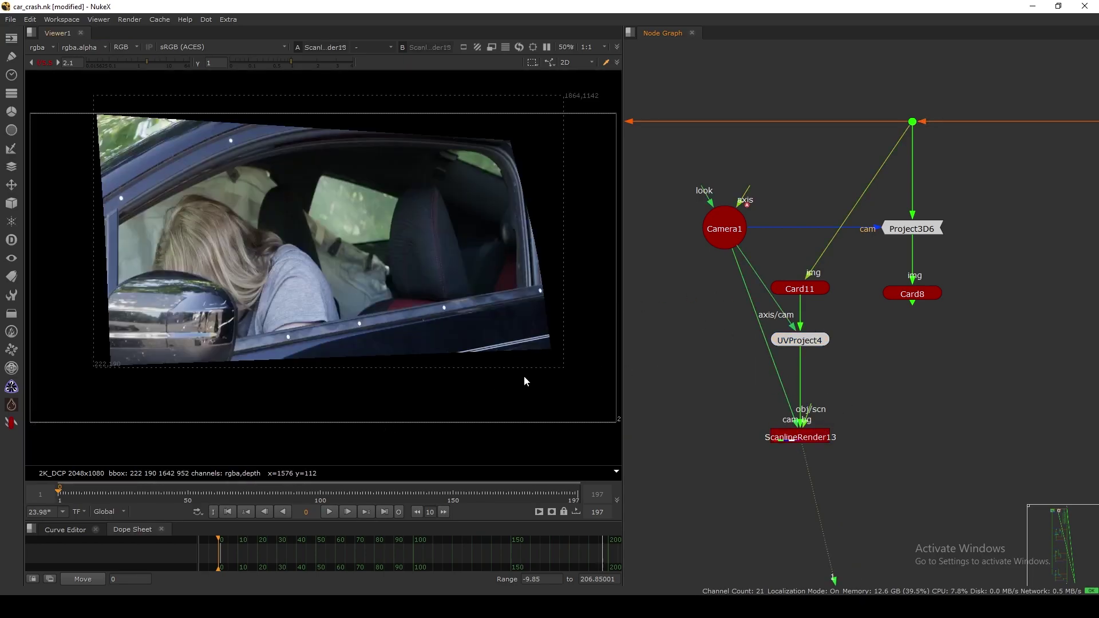
- Insert a dot on the pipe feeding Card11 and show the full source image in the viewer
{"action": "middle_click_drag", "start_coordinate": [825, 167], "coordinate": [790, 226]}
{"action": "left_click_drag", "start_coordinate": [825, 256], "coordinate": [792, 263], "text": "ctrl"}
{"action": "key", "text": "1"}
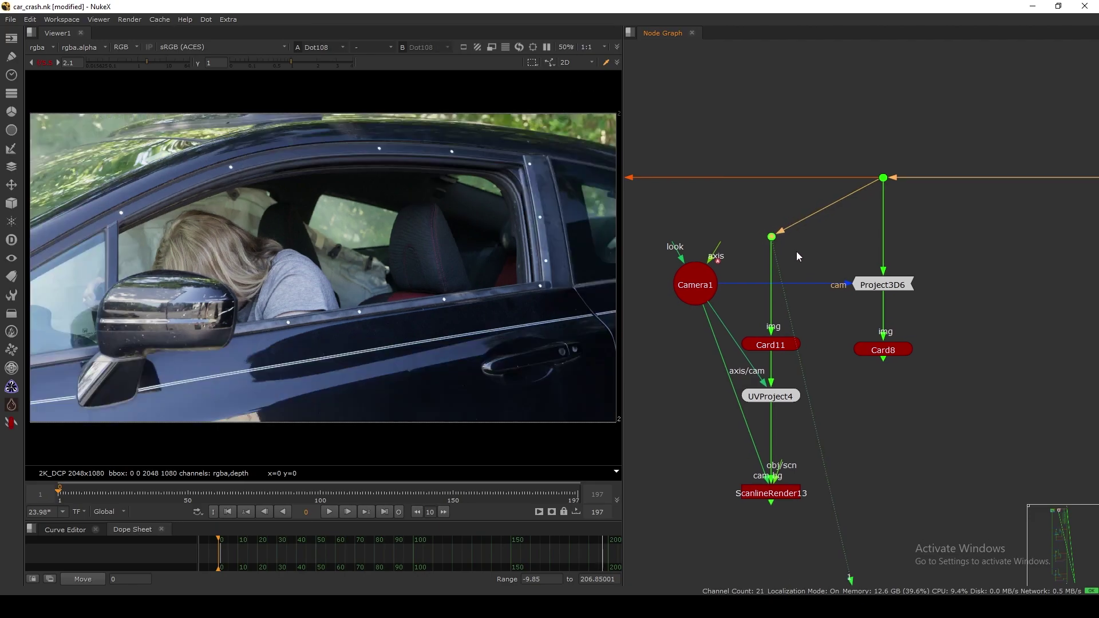
{"action": "scroll", "coordinate": [401, 314], "scroll_direction": "down", "scroll_amount": 4}
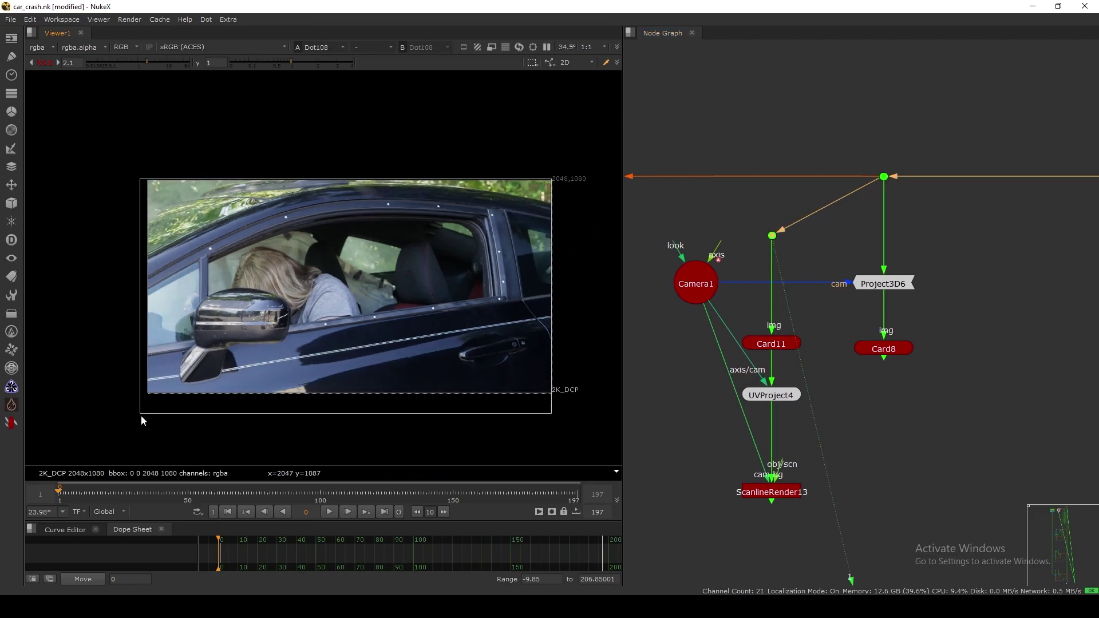
- Move Card11, UVProject and ScanlineRender slightly up their column while viewing each stage of the branch
{"action": "middle_click_drag", "start_coordinate": [774, 341], "coordinate": [801, 309]}
{"action": "left_click", "coordinate": [800, 309]}
{"action": "left_click_drag", "start_coordinate": [799, 304], "coordinate": [798, 287]}
{"action": "key", "text": "1"}
{"action": "left_click_drag", "start_coordinate": [798, 361], "coordinate": [797, 342]}
{"action": "key", "text": "1"}
{"action": "left_click", "coordinate": [839, 325]}
{"action": "left_click_drag", "start_coordinate": [442, 281], "coordinate": [431, 323], "text": "ctrl"}
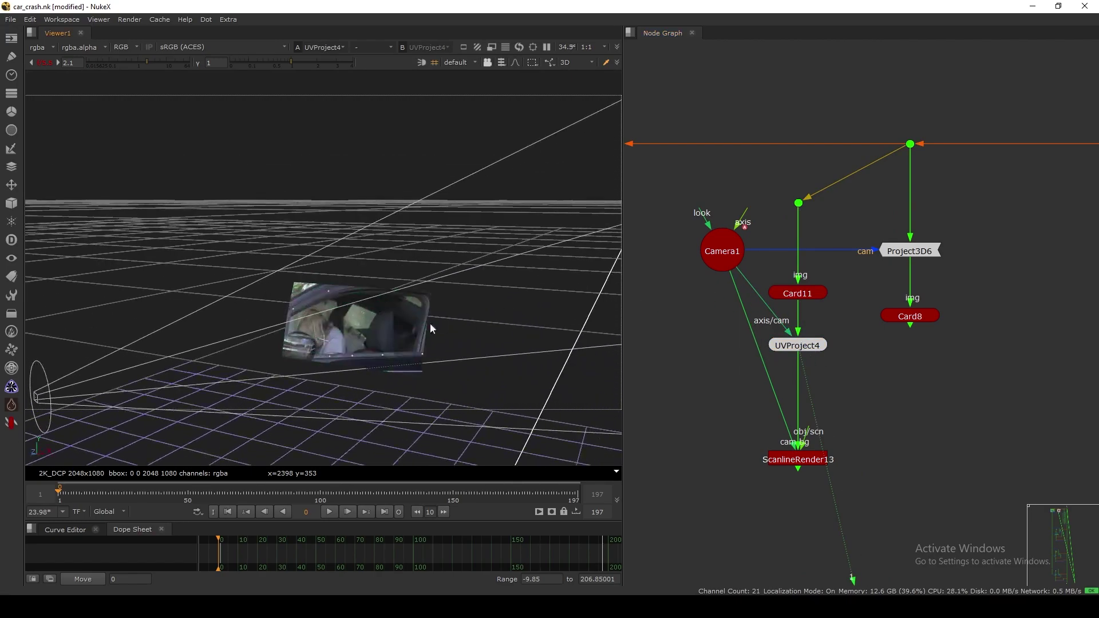
{"action": "scroll", "coordinate": [417, 328], "scroll_direction": "up", "scroll_amount": 3}
{"action": "left_click_drag", "start_coordinate": [789, 459], "coordinate": [788, 454]}
{"action": "key", "text": "1"}
- Add a second ScanlineRender below Card8, connect Card8 as its object and Camera1 as its camera, and show it in the viewer
{"action": "key", "text": "Tab"}
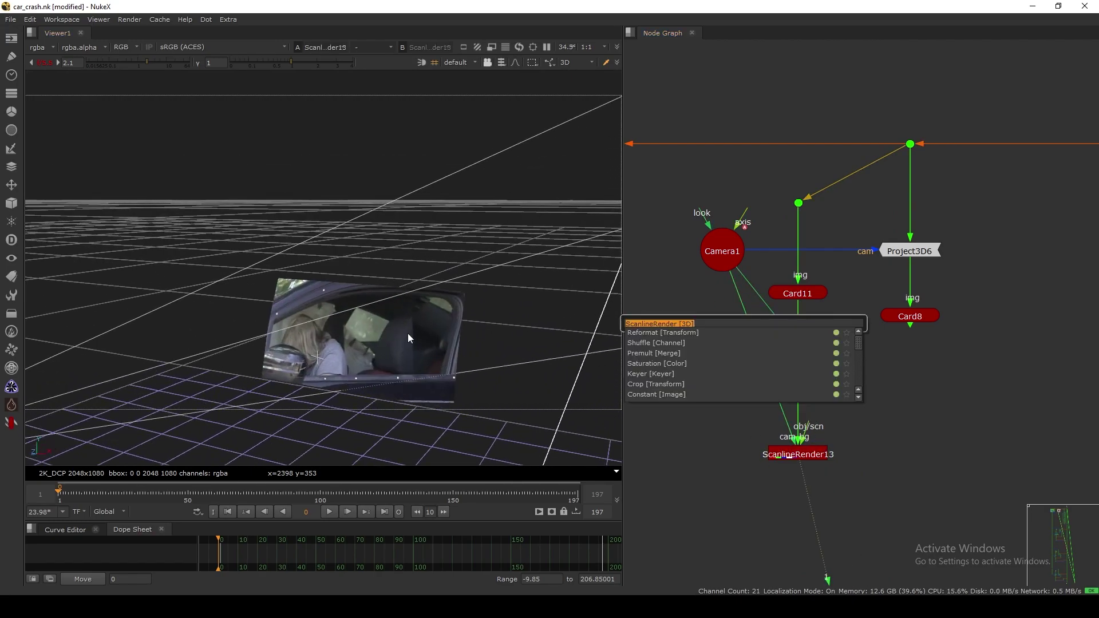
{"action": "key", "text": "Return"}
{"action": "key", "text": "Tab"}
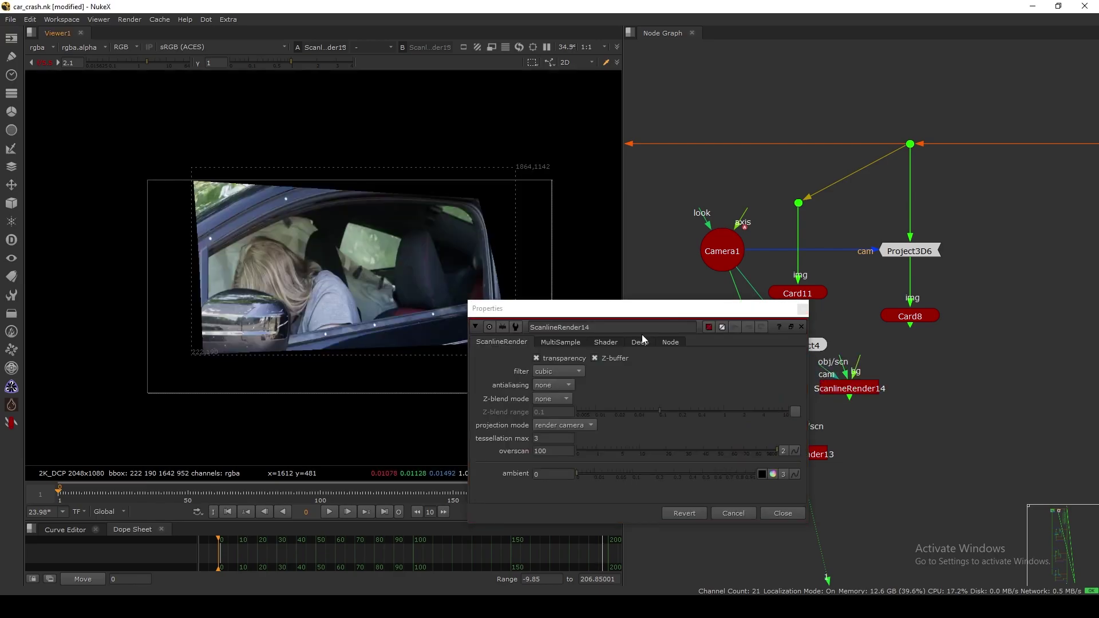
{"action": "key", "text": "Escape"}
{"action": "left_click_drag", "start_coordinate": [913, 393], "coordinate": [820, 355]}
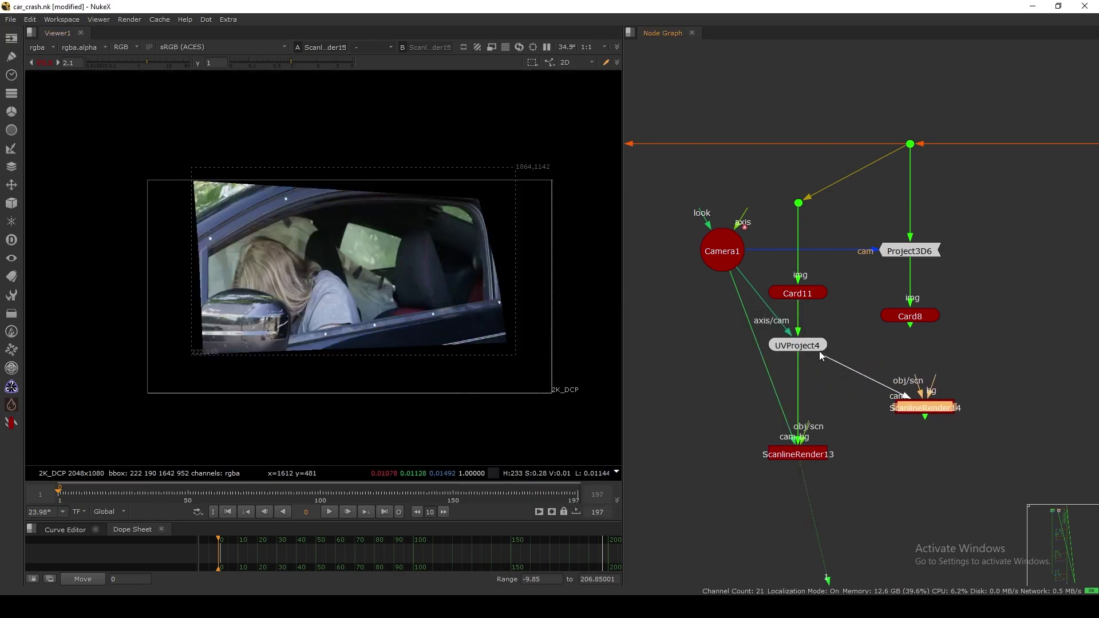
{"action": "left_click_drag", "start_coordinate": [915, 380], "coordinate": [911, 317]}
{"action": "left_click_drag", "start_coordinate": [925, 407], "coordinate": [910, 383]}
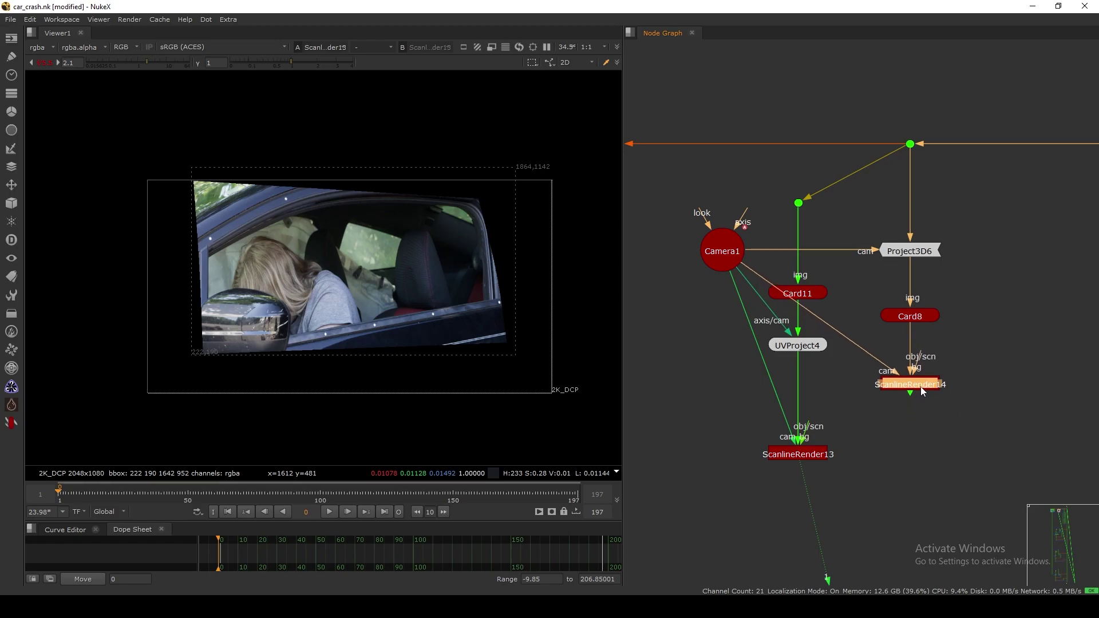
{"action": "key", "text": "1"}
- Arrange the UVProject and Project3D branches on either side of Camera1 and place the dot above Card11 on the main pipe
{"action": "scroll", "coordinate": [837, 326], "scroll_direction": "down", "scroll_amount": 2}
{"action": "left_click_drag", "start_coordinate": [893, 319], "coordinate": [961, 318]}
{"action": "left_click", "coordinate": [813, 303]}
{"action": "left_click_drag", "start_coordinate": [746, 267], "coordinate": [884, 300]}
{"action": "left_click_drag", "start_coordinate": [962, 269], "coordinate": [962, 299]}
{"action": "left_click_drag", "start_coordinate": [813, 300], "coordinate": [813, 270]}
{"action": "left_click_drag", "start_coordinate": [807, 341], "coordinate": [807, 300]}
{"action": "left_click_drag", "start_coordinate": [807, 424], "coordinate": [807, 391]}
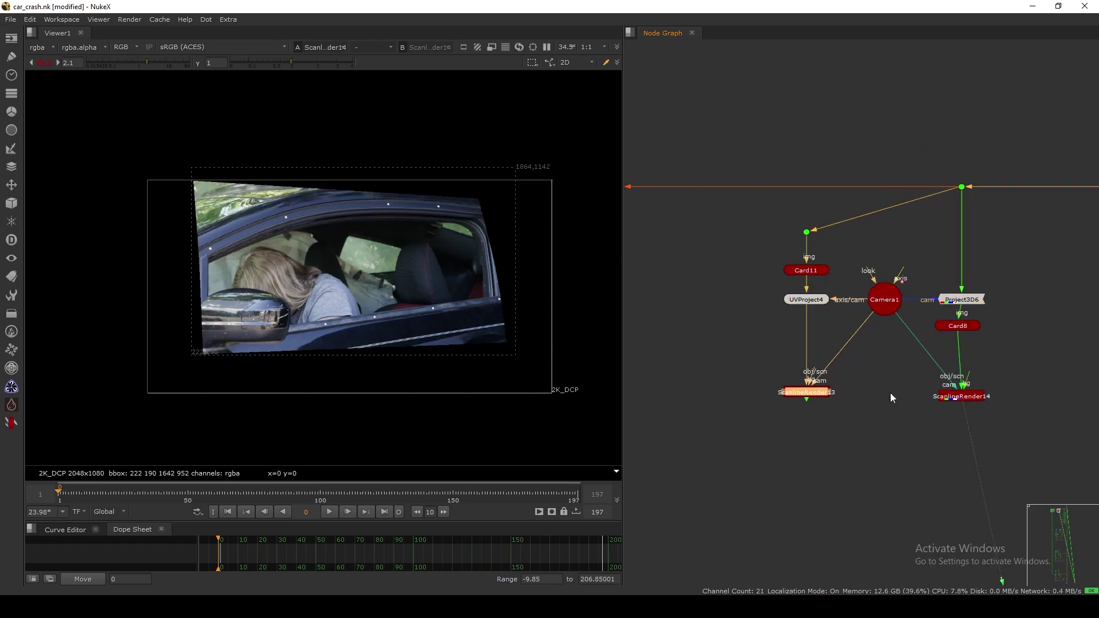
{"action": "scroll", "coordinate": [891, 393], "scroll_direction": "up", "scroll_amount": 2}
{"action": "middle_click_drag", "start_coordinate": [891, 393], "coordinate": [820, 435]}
{"action": "left_click_drag", "start_coordinate": [812, 206], "coordinate": [716, 178], "text": "ctrl"}
- Show the UVProject branch's render in the viewer and fine-tune the positions of its ScanlineRender and Card11 nodes
{"action": "left_click_drag", "start_coordinate": [800, 334], "coordinate": [700, 413]}
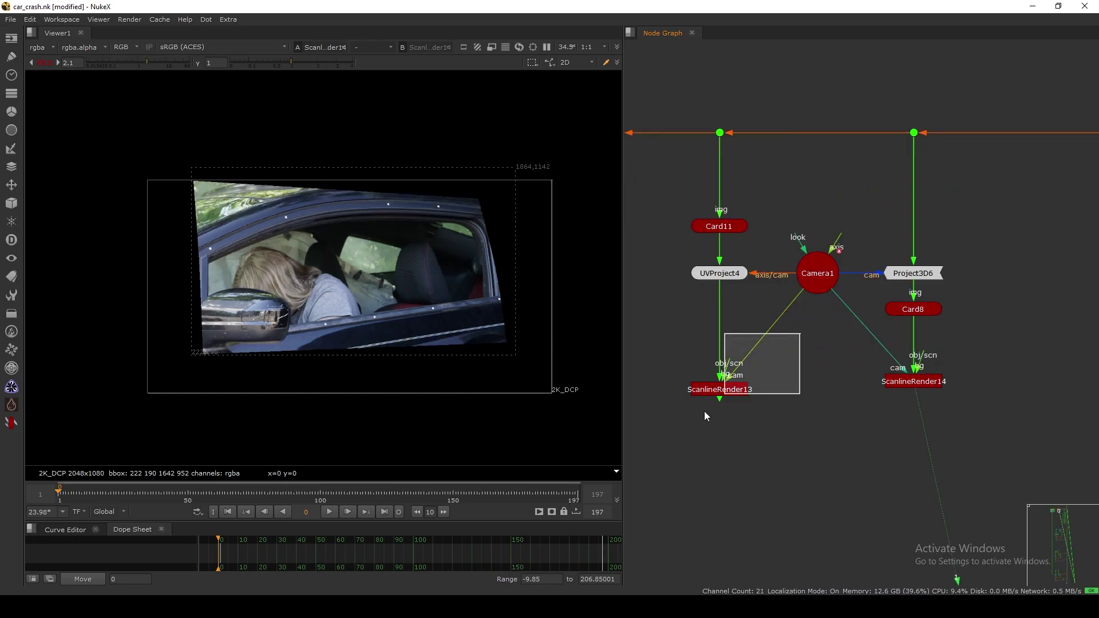
{"action": "key", "text": "1"}
{"action": "middle_click_drag", "start_coordinate": [760, 379], "coordinate": [751, 379]}
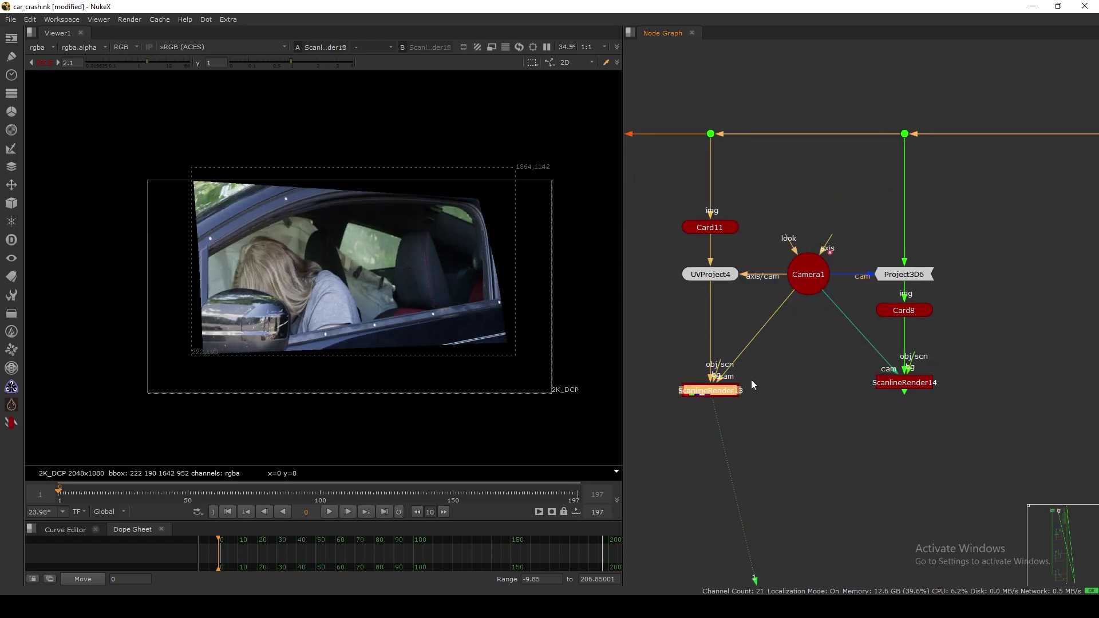
{"action": "left_click_drag", "start_coordinate": [724, 390], "coordinate": [725, 386]}
{"action": "left_click", "coordinate": [749, 301]}
{"action": "left_click", "coordinate": [714, 278]}
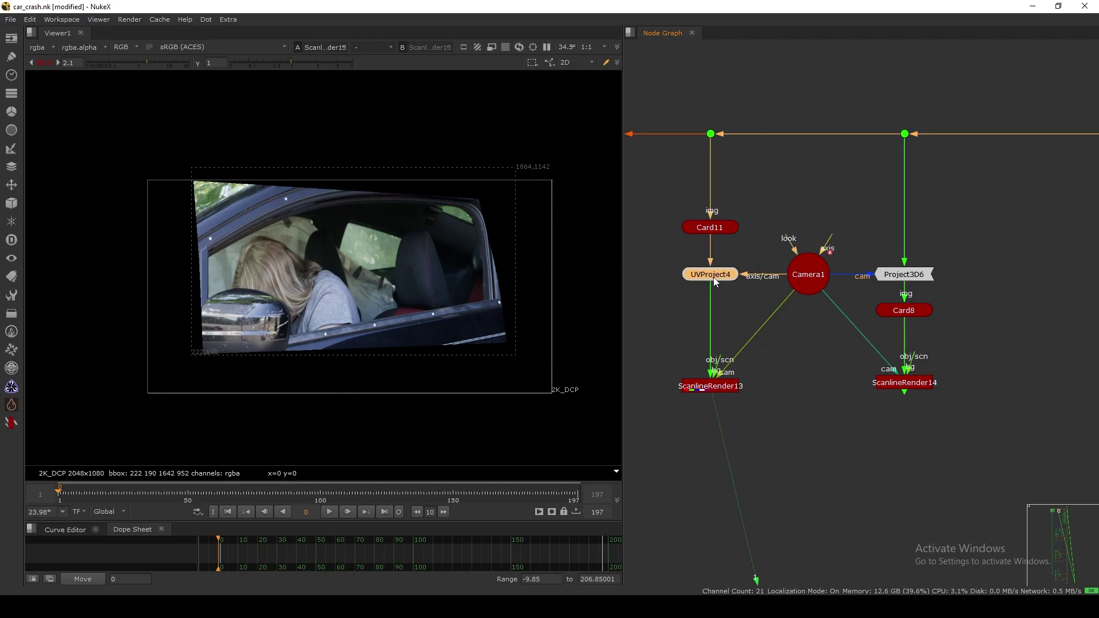
{"action": "left_click", "coordinate": [665, 288]}
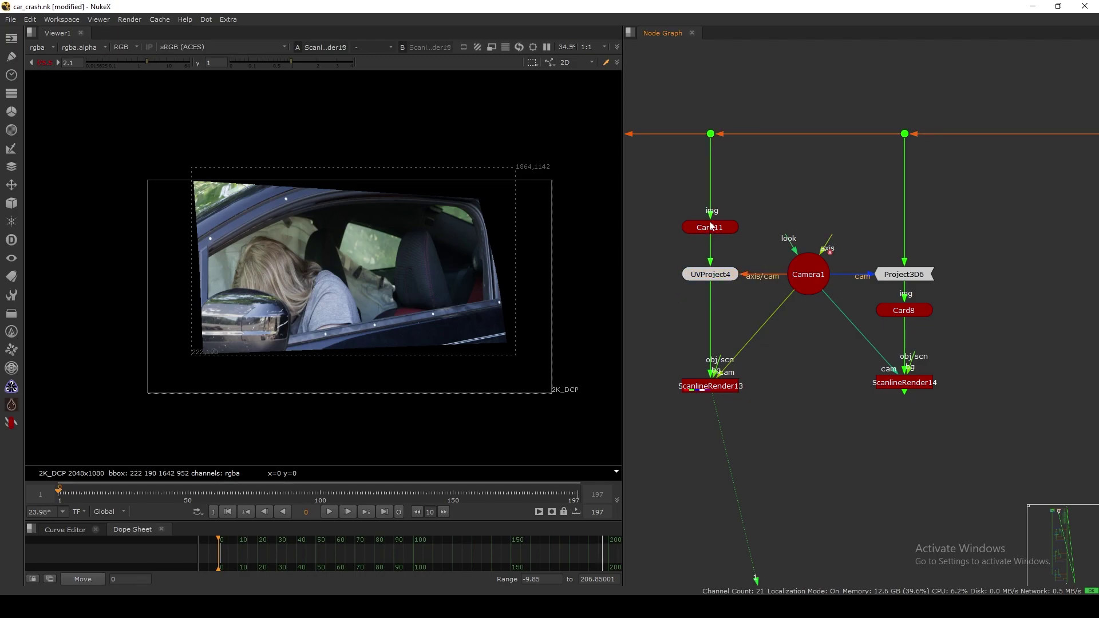
{"action": "left_click_drag", "start_coordinate": [711, 226], "coordinate": [712, 230]}
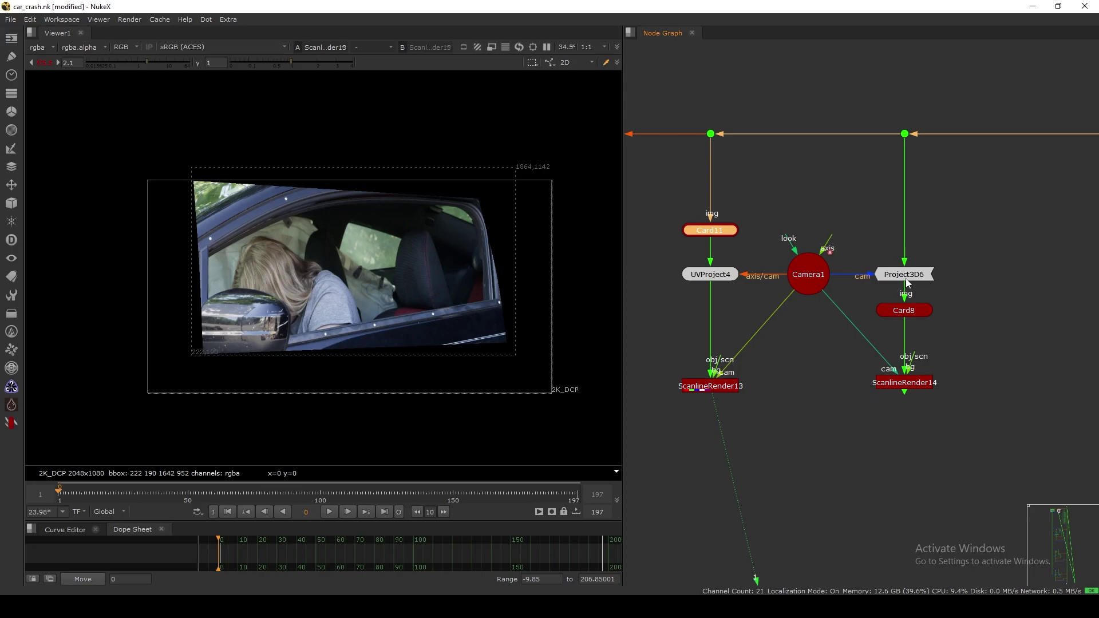
- Examine the card, projection and camera connections of the UVProject and Project3D branches on both sides of Camera1
{"action": "left_click_drag", "start_coordinate": [909, 312], "coordinate": [855, 348]}
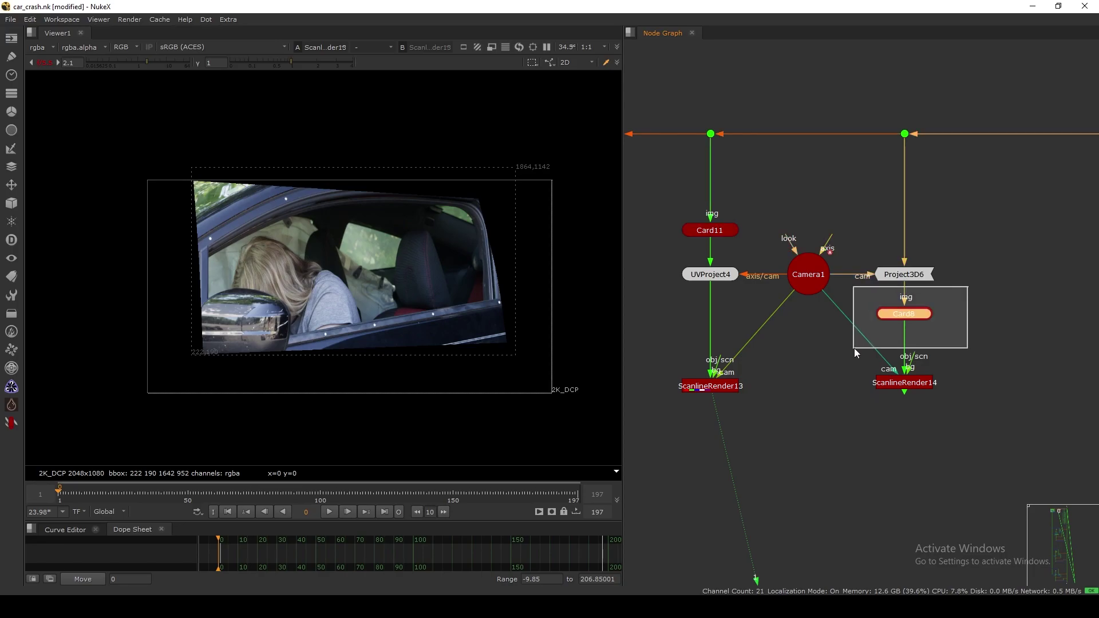
{"action": "left_click_drag", "start_coordinate": [968, 243], "coordinate": [853, 298]}
{"action": "left_click", "coordinate": [868, 307]}
{"action": "left_click", "coordinate": [896, 309]}
{"action": "middle_click_drag", "start_coordinate": [865, 315], "coordinate": [831, 365]}
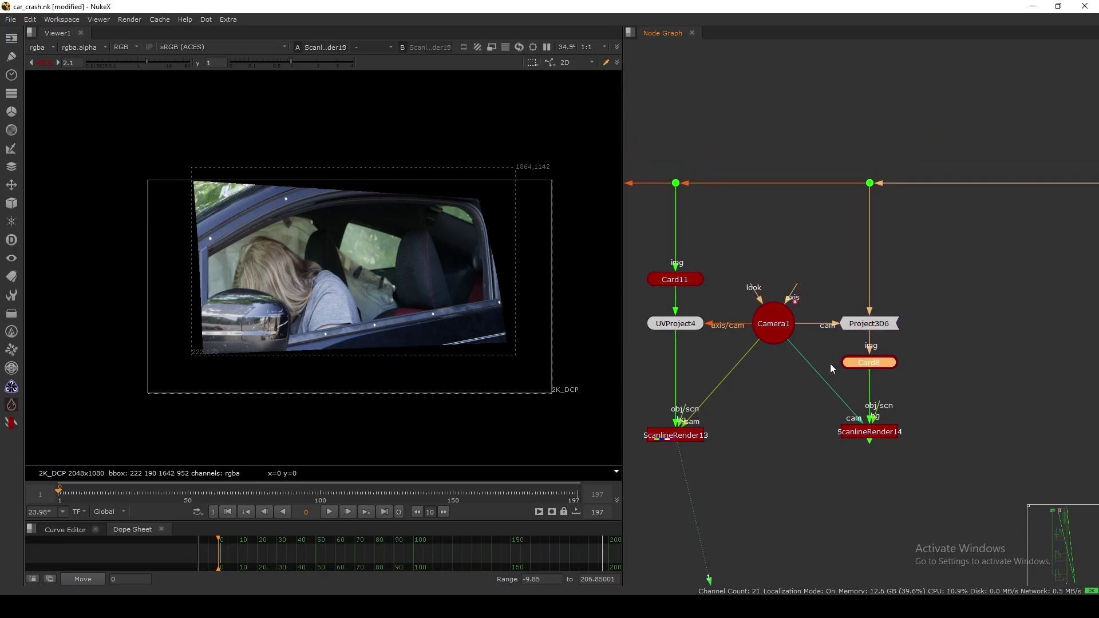
{"action": "left_click_drag", "start_coordinate": [905, 152], "coordinate": [723, 371]}
{"action": "left_click", "coordinate": [873, 364]}
{"action": "middle_click_drag", "start_coordinate": [786, 378], "coordinate": [832, 361]}
{"action": "scroll", "coordinate": [833, 361], "scroll_direction": "up", "scroll_amount": 3}
{"action": "middle_click_drag", "start_coordinate": [716, 261], "coordinate": [797, 285]}
{"action": "left_click_drag", "start_coordinate": [830, 74], "coordinate": [691, 183]}
{"action": "left_click", "coordinate": [762, 331]}
{"action": "left_click_drag", "start_coordinate": [763, 331], "coordinate": [762, 316]}
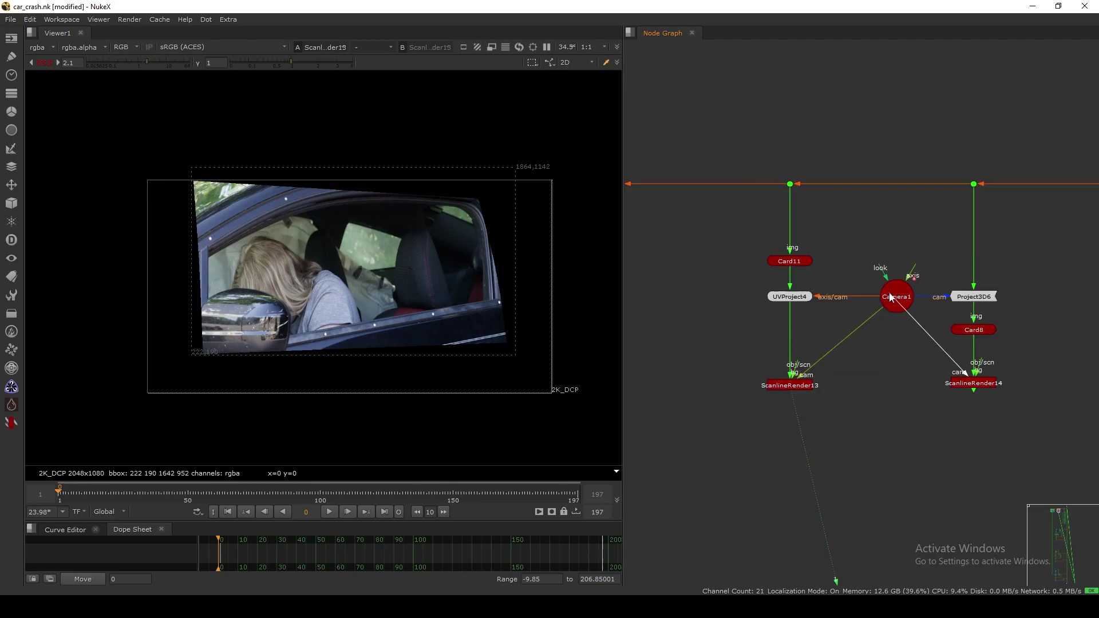
{"action": "left_click", "coordinate": [892, 297]}
{"action": "scroll", "coordinate": [861, 314], "scroll_direction": "up", "scroll_amount": 2}
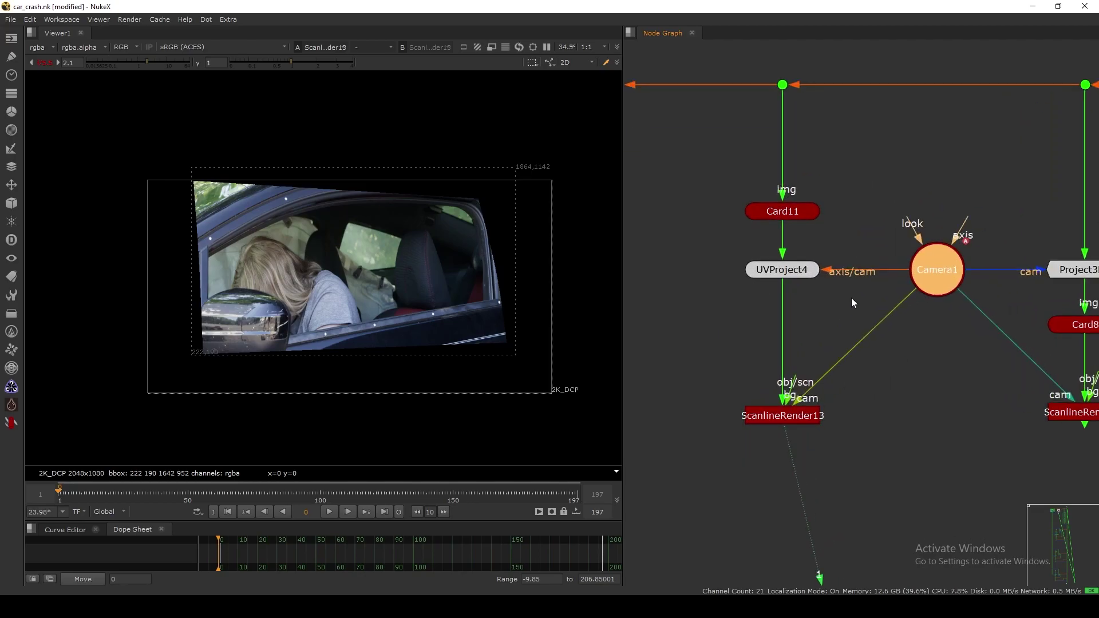
- Add a DisplaceGeo node and insert it between UVProject4 and ScanlineRender13
{"action": "left_click", "coordinate": [776, 323]}
{"action": "key", "text": "Tab"}
{"action": "type", "text": "p"}
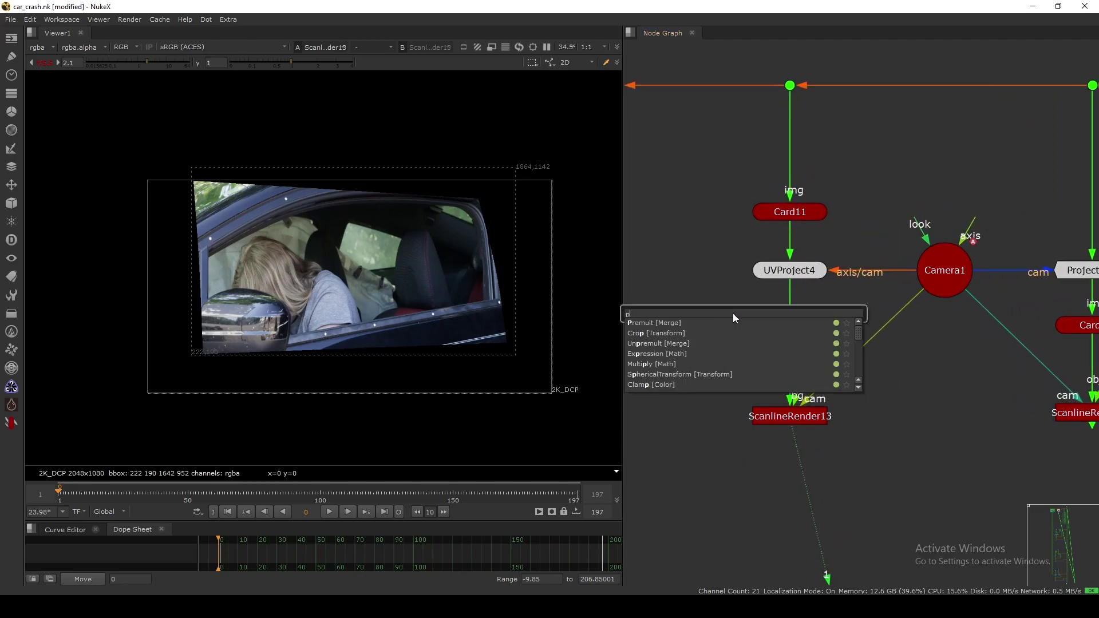
{"action": "key", "text": "BackSpace"}
{"action": "type", "text": "dis"}
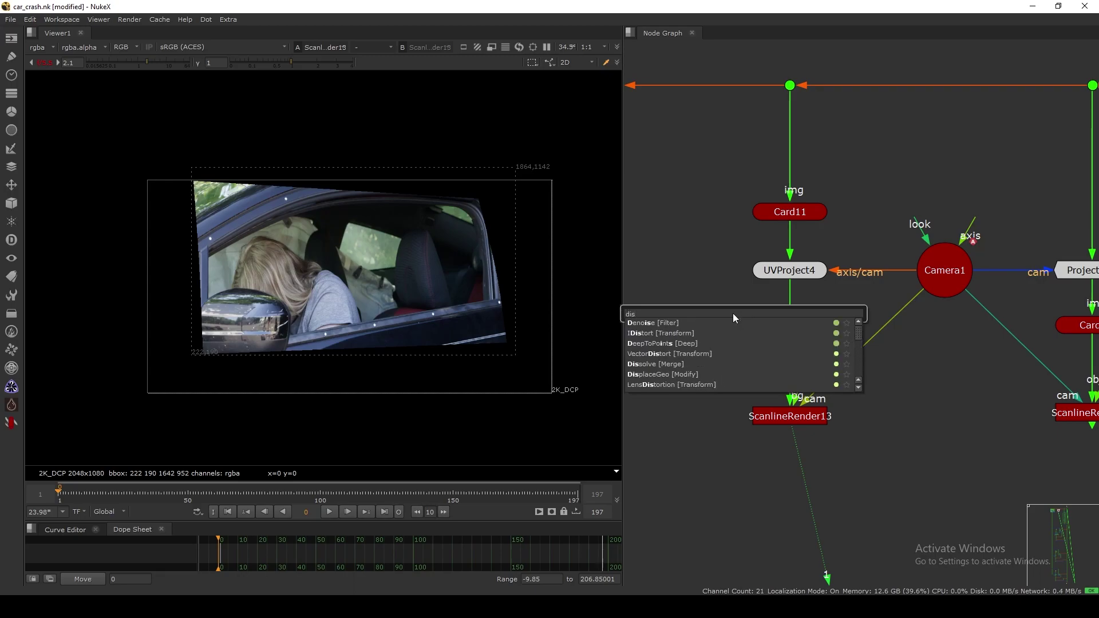
{"action": "type", "text": "pla"}
{"action": "key", "text": "Down"}
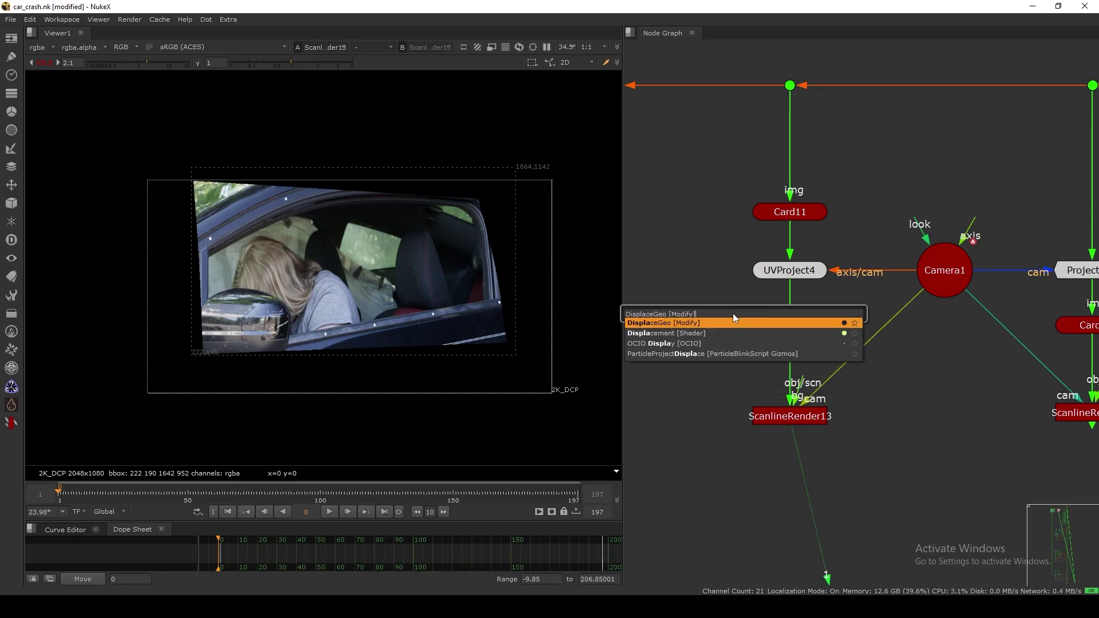
{"action": "key", "text": "Return"}
{"action": "left_click", "coordinate": [695, 248]}
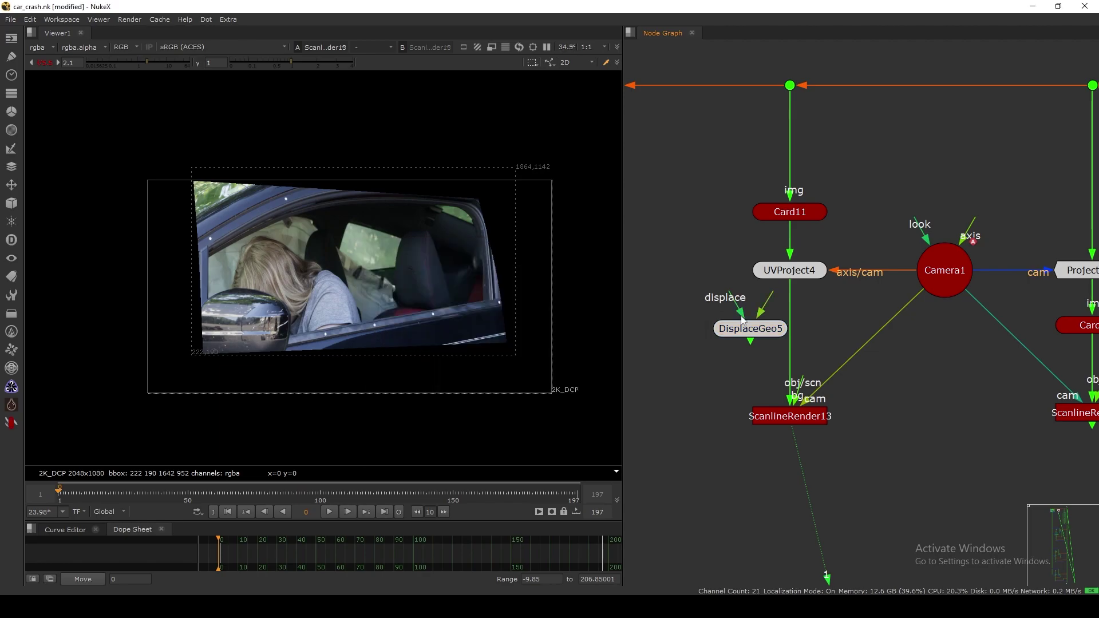
{"action": "left_click_drag", "start_coordinate": [750, 329], "coordinate": [788, 313]}
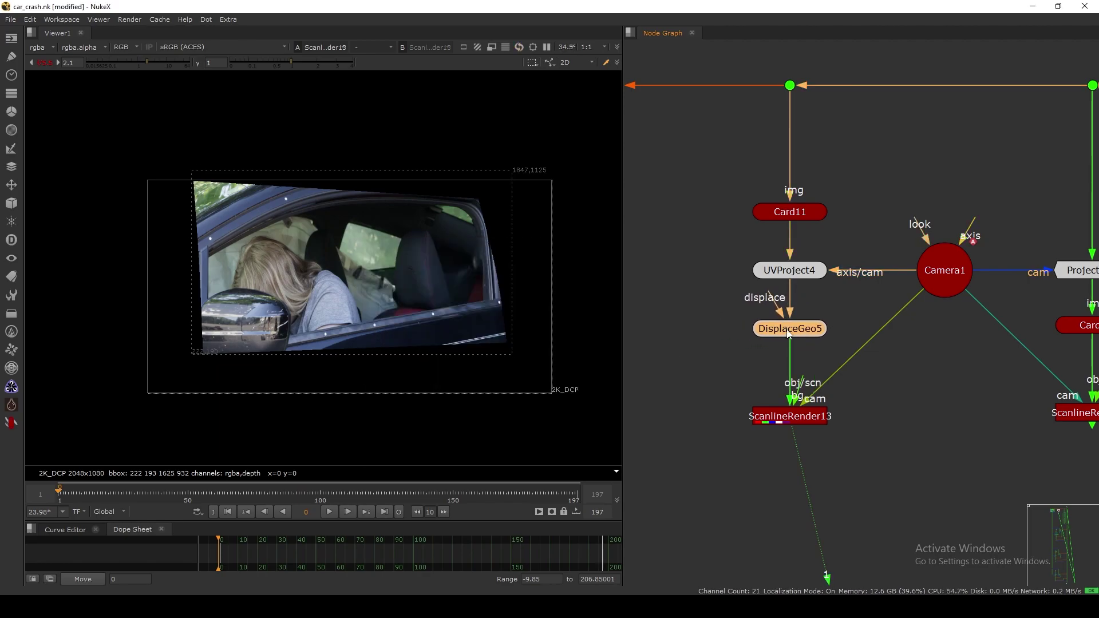
- Feed the DisplaceGeo's displace input from the main pipe dot above Card11 through a new dot placed beside the branch
{"action": "left_click", "coordinate": [699, 311]}
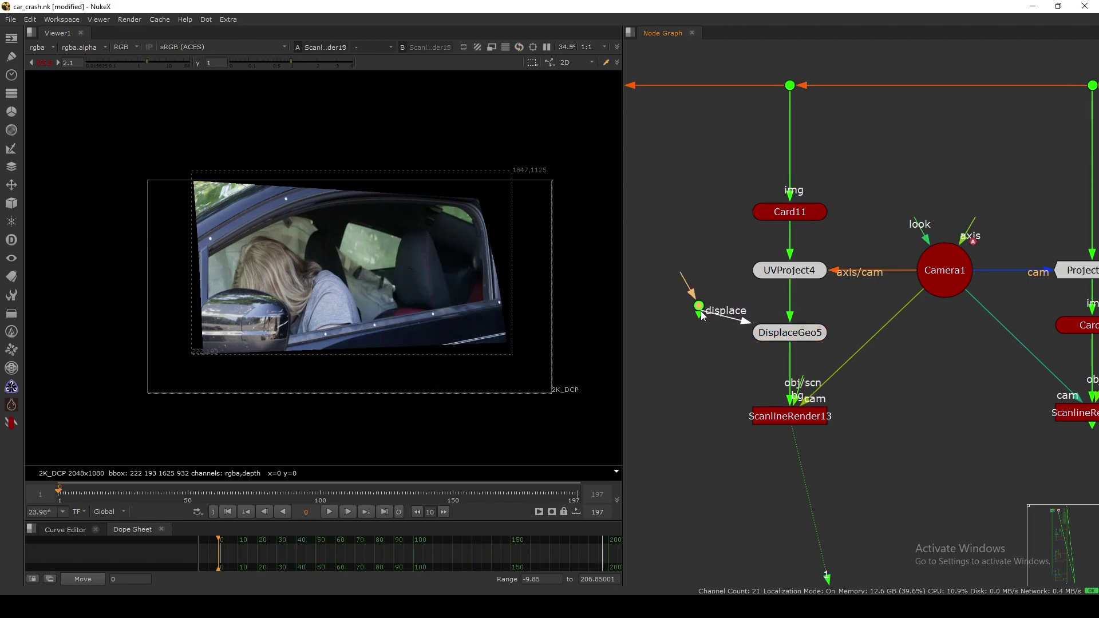
{"action": "left_click_drag", "start_coordinate": [702, 312], "coordinate": [693, 308]}
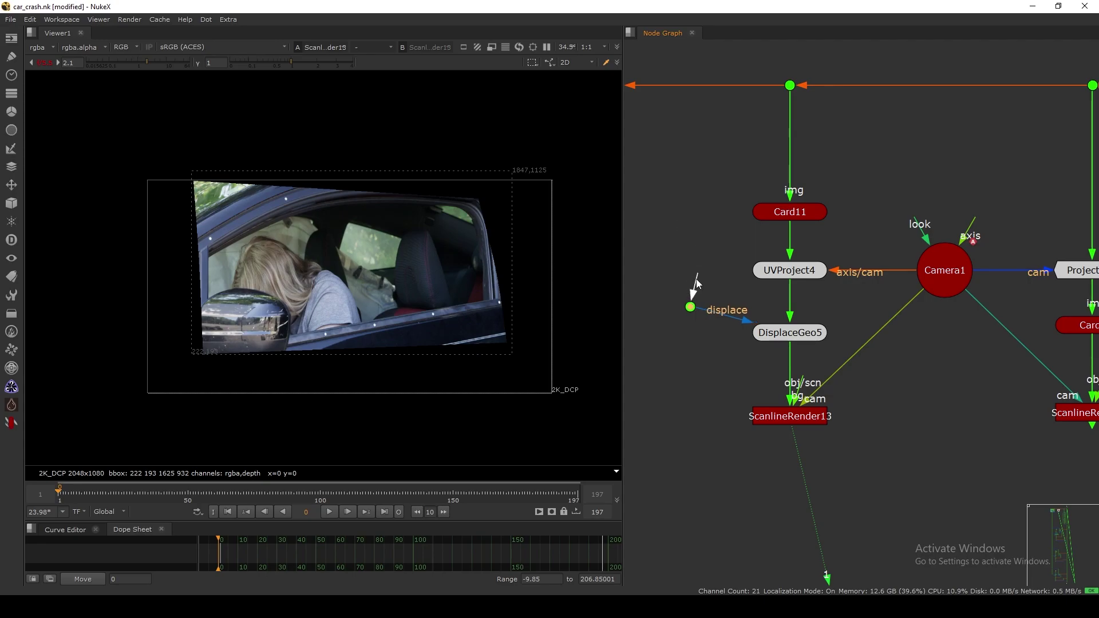
{"action": "left_click_drag", "start_coordinate": [773, 103], "coordinate": [790, 85]}
{"action": "left_click_drag", "start_coordinate": [690, 307], "coordinate": [664, 273]}
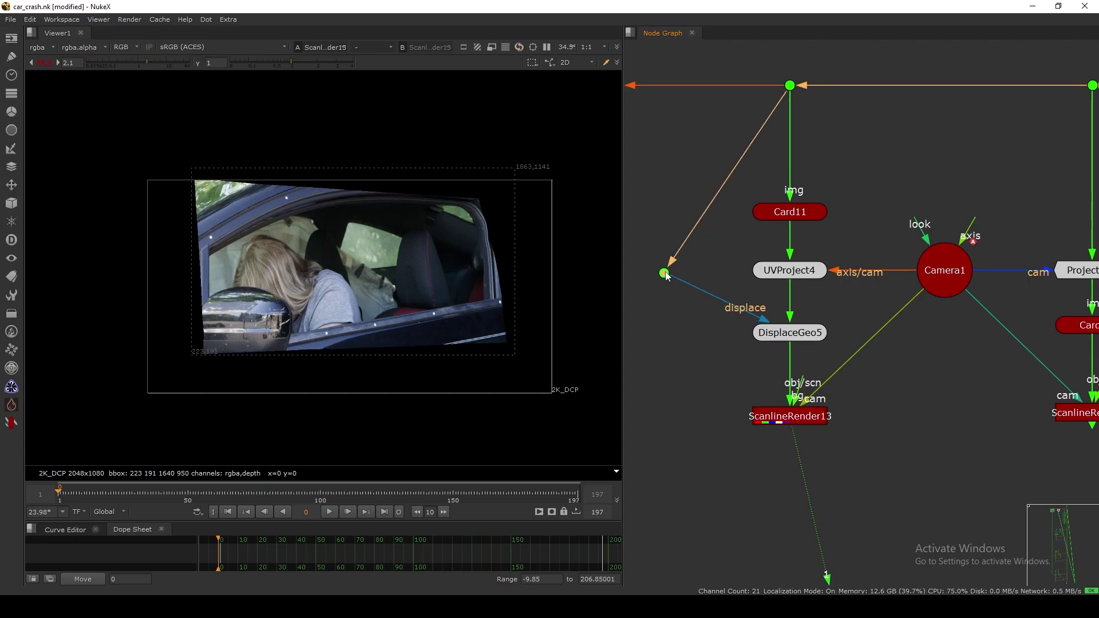
- View UVProject4 and DisplaceGeo5 in the viewer and inspect the displaced card from an angle in 3D
{"action": "left_click", "coordinate": [790, 271]}
{"action": "key", "text": "1"}
{"action": "left_click", "coordinate": [796, 328]}
{"action": "key", "text": "1"}
{"action": "left_click", "coordinate": [751, 339]}
{"action": "left_click_drag", "start_coordinate": [350, 350], "coordinate": [612, 350], "text": "ctrl"}
{"action": "right_click_drag", "start_coordinate": [611, 348], "coordinate": [352, 318], "text": "alt"}
- Raise DisplaceGeo5's scale to 0.61 while checking the displaced mesh in 3D, and close its properties
{"action": "double_click", "coordinate": [779, 334]}
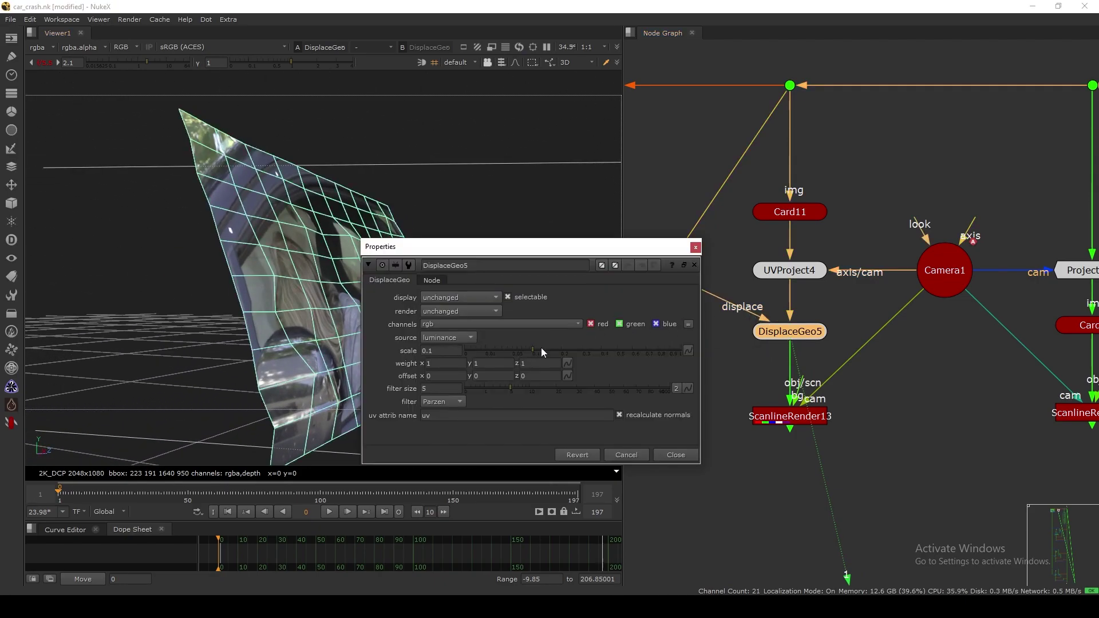
{"action": "left_click_drag", "start_coordinate": [541, 348], "coordinate": [573, 348]}
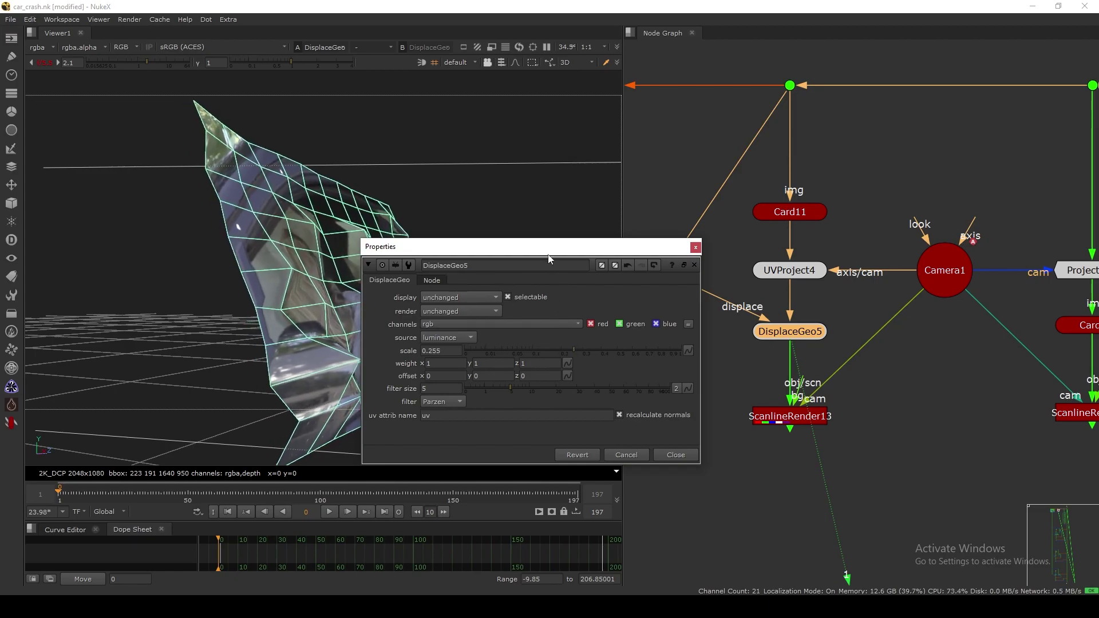
{"action": "left_click_drag", "start_coordinate": [548, 256], "coordinate": [746, 179]}
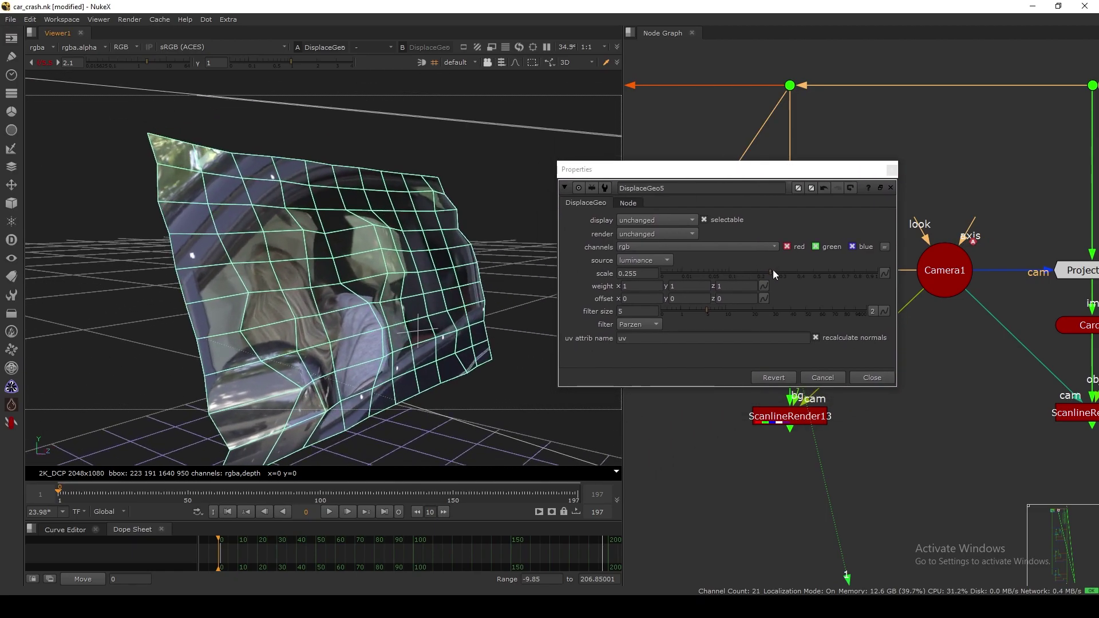
{"action": "left_click_drag", "start_coordinate": [773, 271], "coordinate": [815, 279]}
{"action": "left_click_drag", "start_coordinate": [419, 329], "coordinate": [356, 316], "text": "ctrl"}
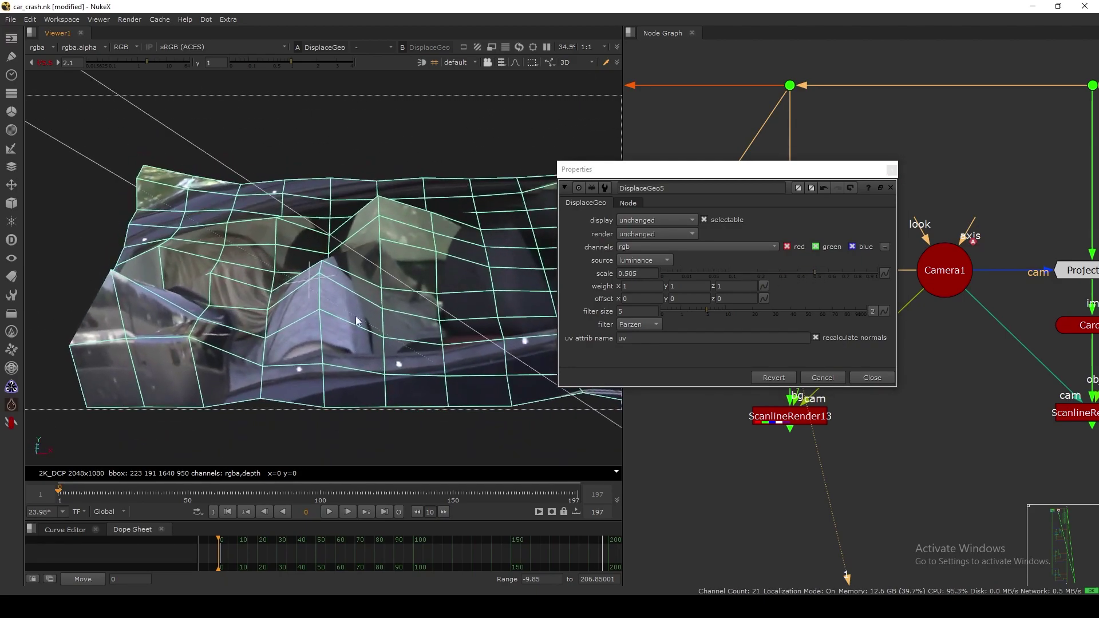
{"action": "mouse_move", "coordinate": [819, 274]}
{"action": "left_mouse_down"}
{"action": "mouse_move", "coordinate": [799, 274]}
{"action": "mouse_move", "coordinate": [854, 278]}
{"action": "mouse_move", "coordinate": [820, 280]}
{"action": "mouse_move", "coordinate": [831, 280]}
{"action": "left_mouse_up"}
{"action": "left_click_drag", "start_coordinate": [408, 316], "coordinate": [349, 332], "text": "ctrl"}
{"action": "left_click", "coordinate": [872, 377]}
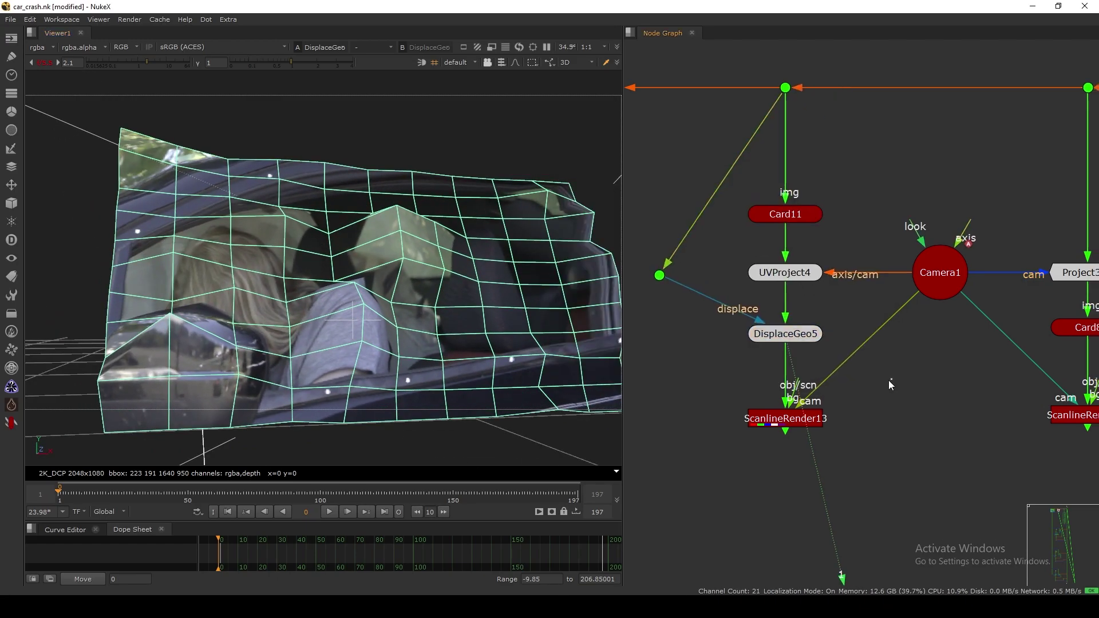
- Copy DisplaceGeo5 into the Project3D branch between Card8 and ScanlineRender14, and make room for it below the card
{"action": "middle_click_drag", "start_coordinate": [888, 380], "coordinate": [830, 374]}
{"action": "left_click", "coordinate": [730, 332]}
{"action": "middle_click_drag", "start_coordinate": [925, 376], "coordinate": [812, 362]}
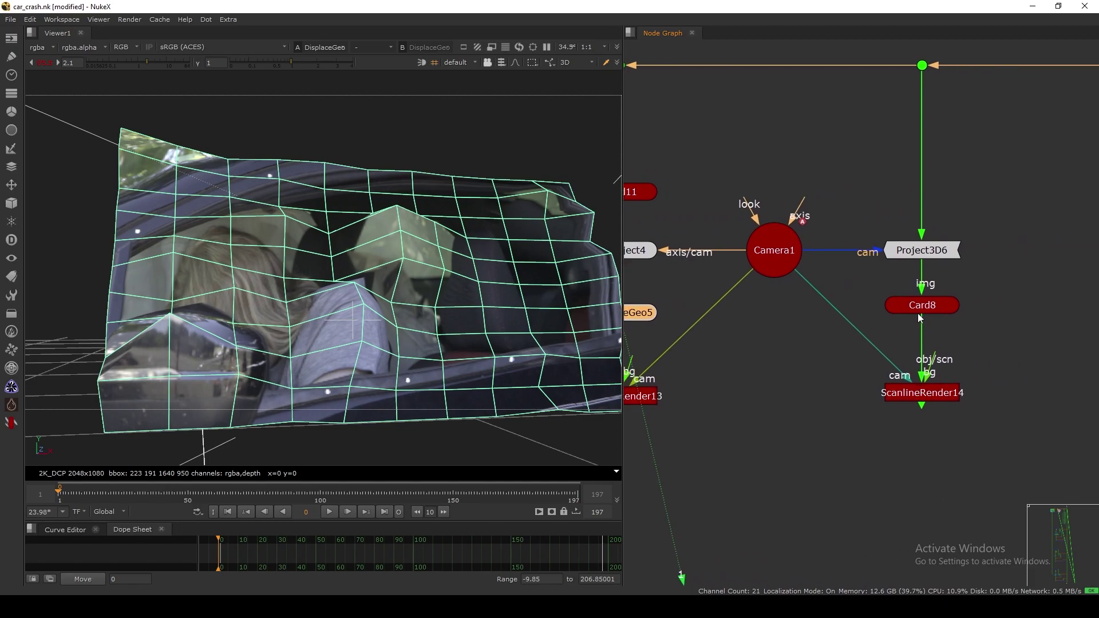
{"action": "left_click", "coordinate": [932, 303]}
{"action": "key", "text": "ctrl+v"}
{"action": "left_click_drag", "start_coordinate": [932, 324], "coordinate": [932, 338]}
{"action": "left_click", "coordinate": [931, 304]}
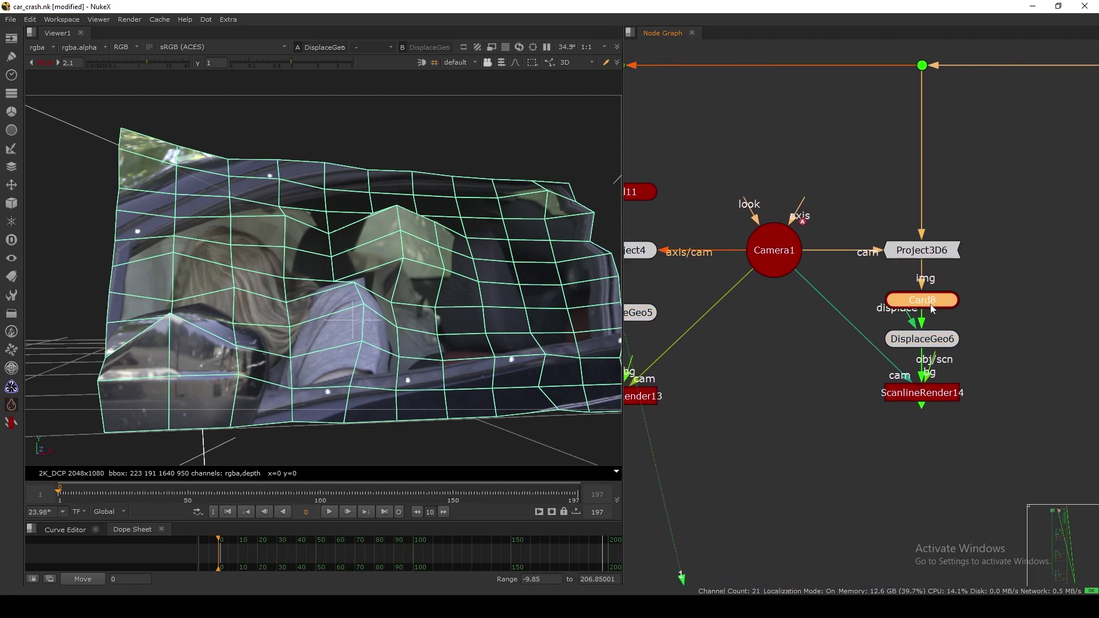
- Show Card8 and the Project3D branch's ScanlineRender in the viewer
{"action": "key", "text": "1"}
{"action": "left_click", "coordinate": [939, 363]}
{"action": "middle_click_drag", "start_coordinate": [939, 363], "coordinate": [917, 362]}
{"action": "left_click", "coordinate": [910, 393]}
{"action": "key", "text": "1"}
- Connect DisplaceGeo6's displace input through a dot to the main pipe dot above Project3D6
{"action": "left_click", "coordinate": [981, 313]}
{"action": "middle_click_drag", "start_coordinate": [981, 312], "coordinate": [906, 336]}
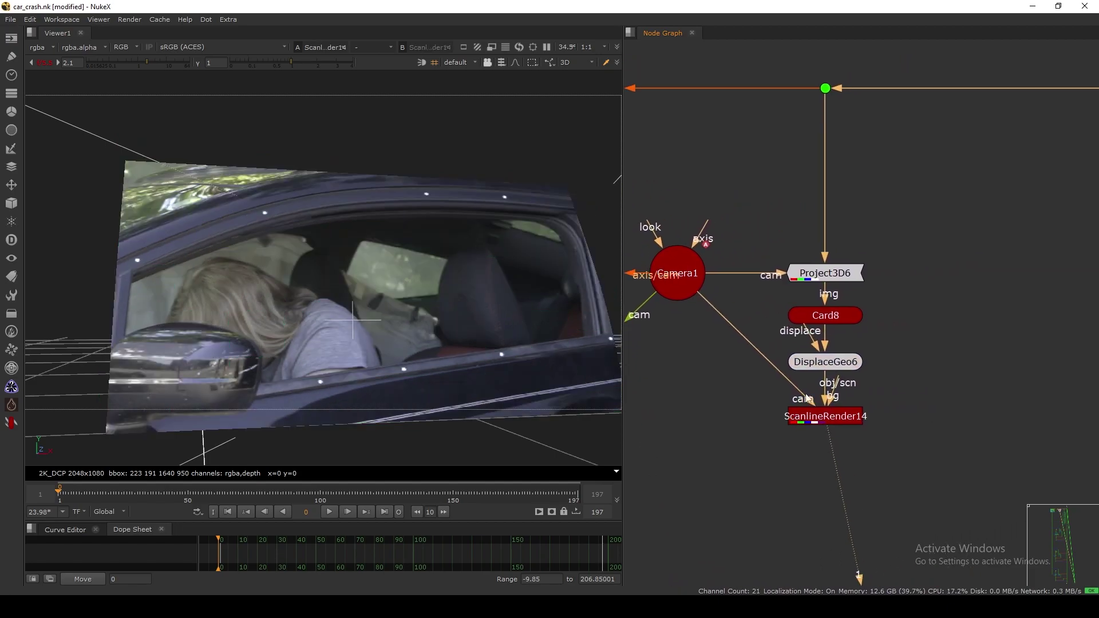
{"action": "left_click_drag", "start_coordinate": [823, 342], "coordinate": [826, 90]}
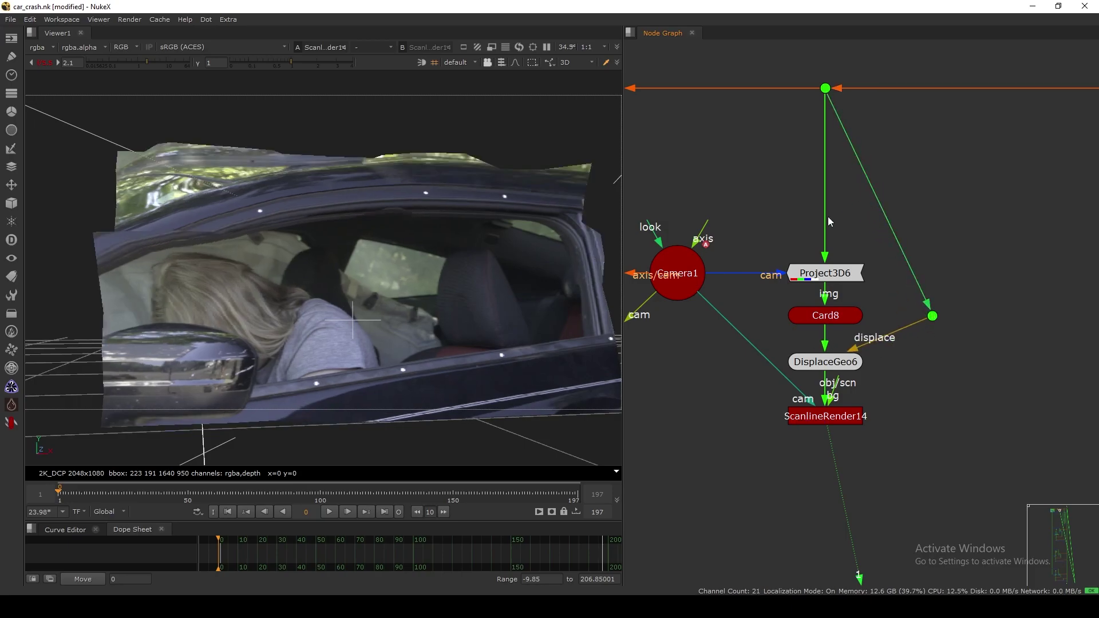
- Try feeding DisplaceGeo6's displace dot from Project3D6, inspect the geometry, and reconnect the dot to the main pipe
{"action": "scroll", "coordinate": [338, 336], "scroll_direction": "up", "scroll_amount": 2}
{"action": "left_click_drag", "start_coordinate": [274, 357], "coordinate": [329, 338], "text": "ctrl"}
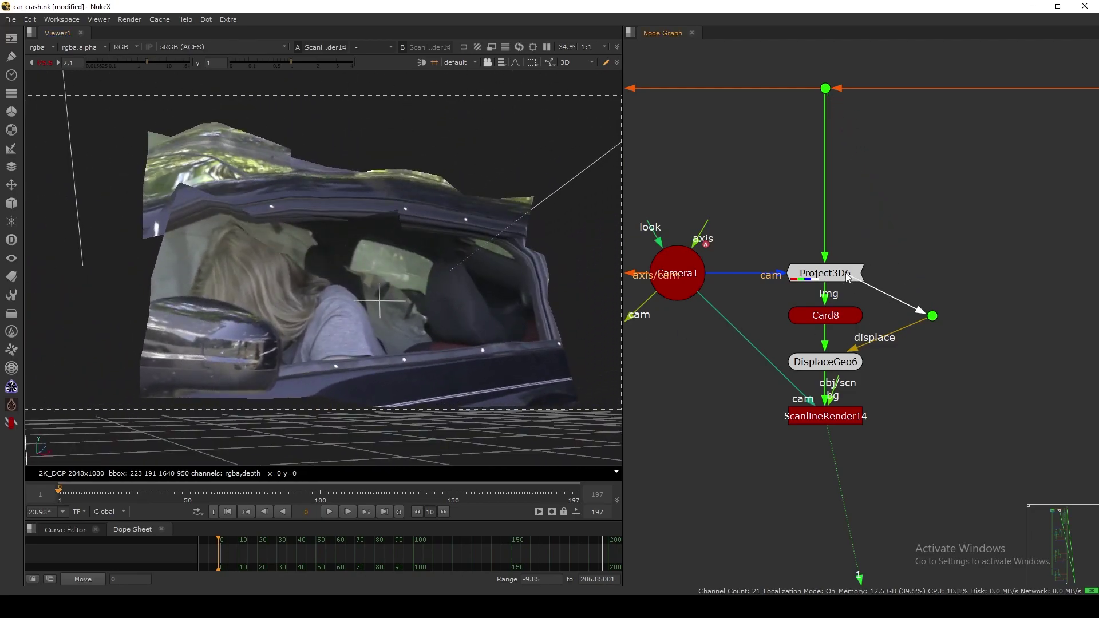
{"action": "left_click_drag", "start_coordinate": [933, 316], "coordinate": [937, 306]}
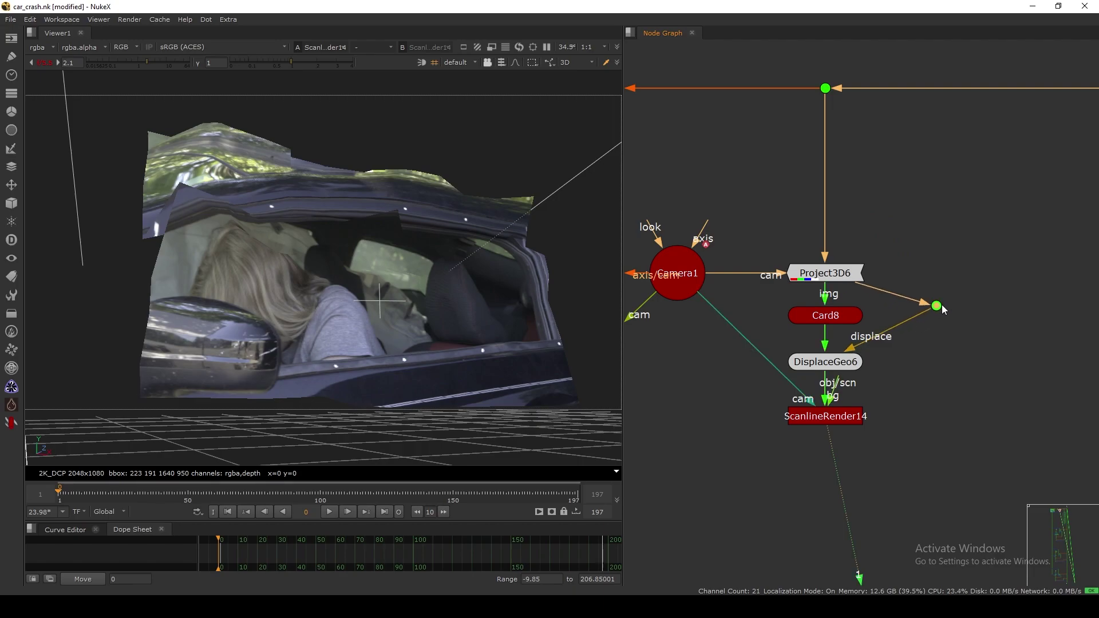
{"action": "left_click_drag", "start_coordinate": [393, 316], "coordinate": [417, 347], "text": "ctrl"}
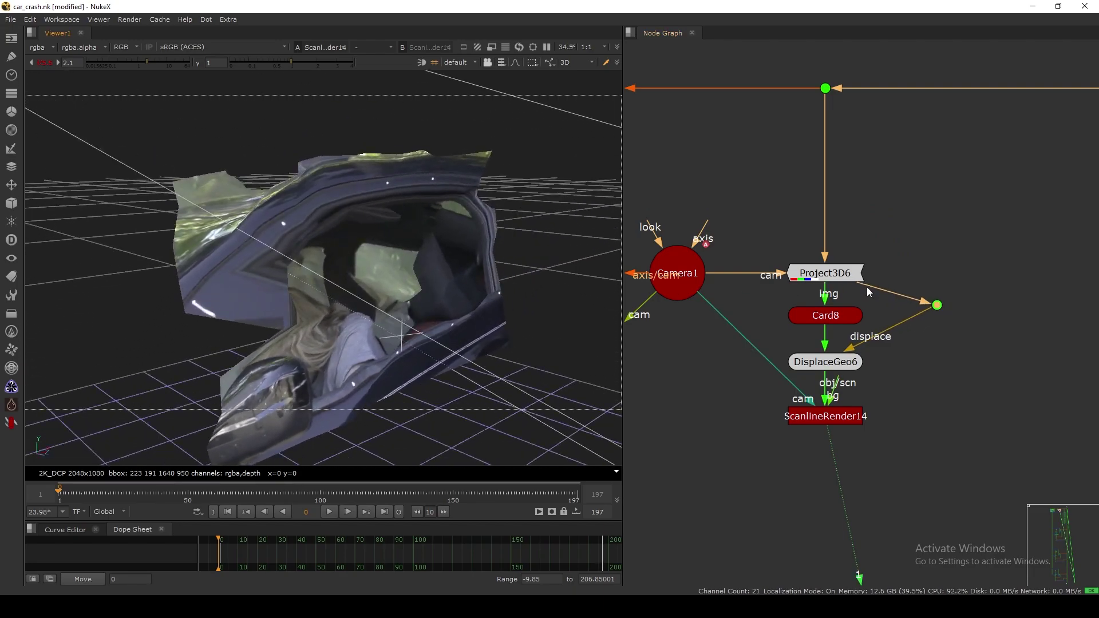
{"action": "left_click_drag", "start_coordinate": [826, 94], "coordinate": [822, 94]}
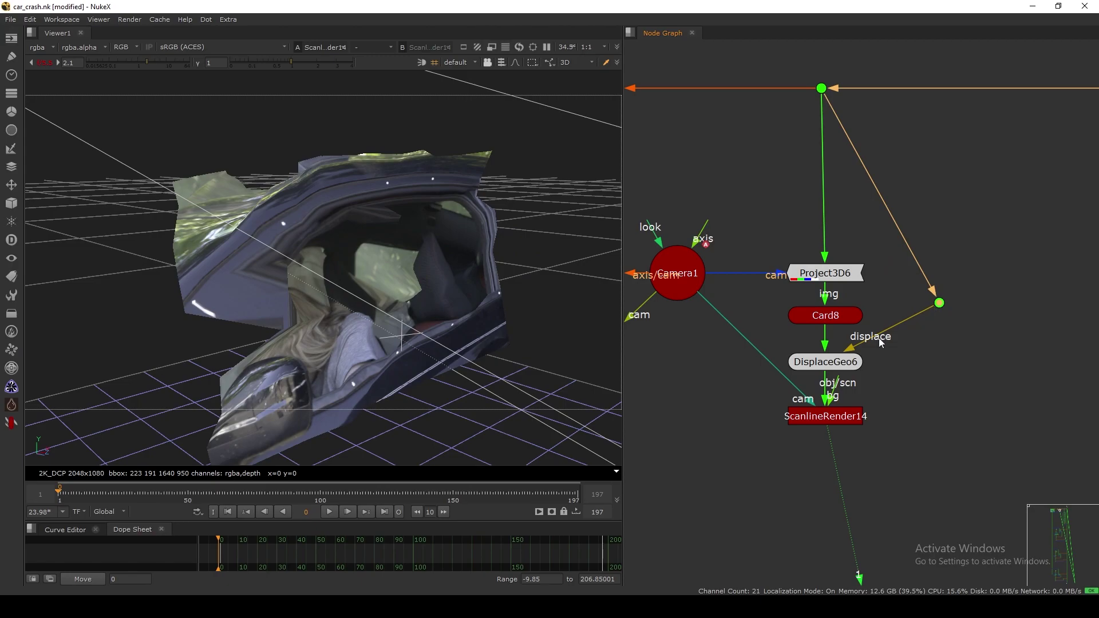
- Open DisplaceGeo6's properties, set its scale to 0.555 and inspect the displaced mesh up close
{"action": "left_click_drag", "start_coordinate": [846, 365], "coordinate": [846, 361]}
{"action": "double_click", "coordinate": [809, 359]}
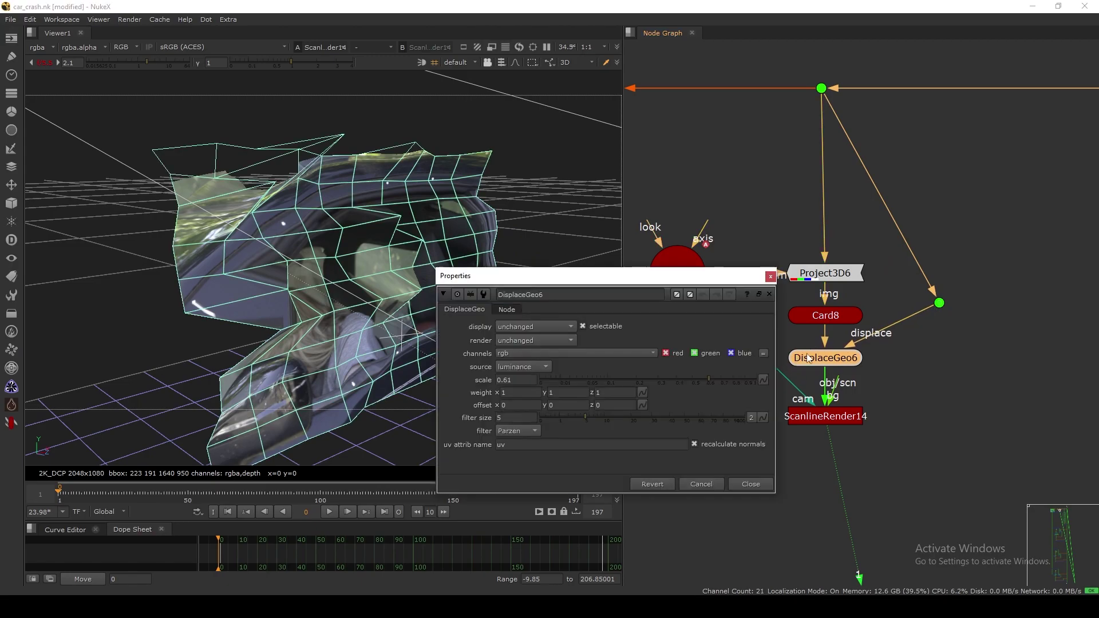
{"action": "left_click_drag", "start_coordinate": [704, 280], "coordinate": [904, 133]}
{"action": "left_click_drag", "start_coordinate": [904, 235], "coordinate": [899, 236]}
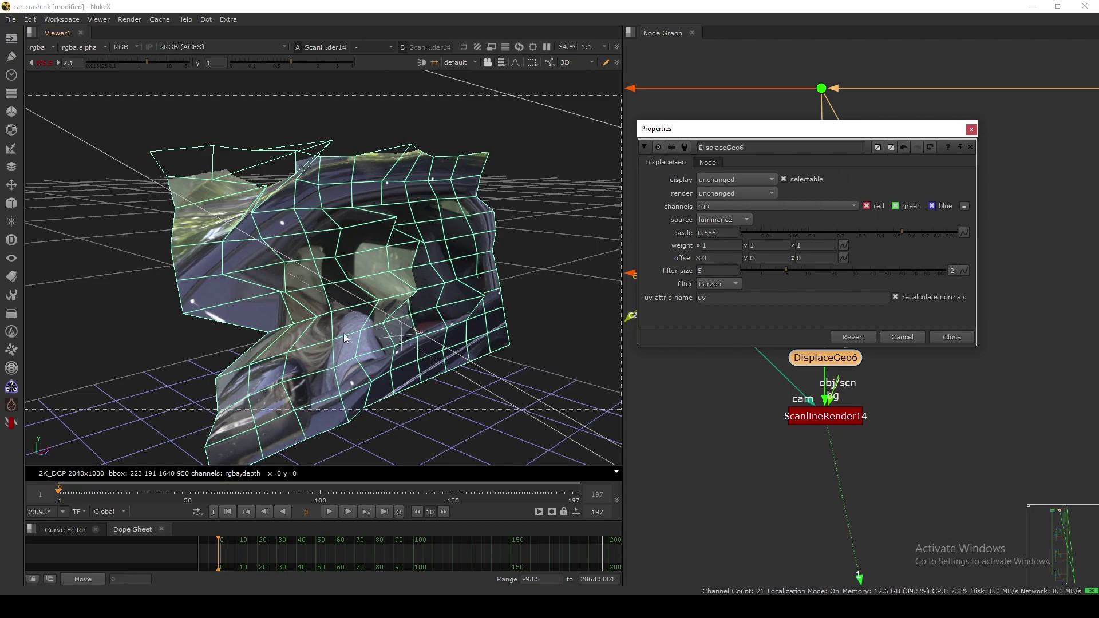
{"action": "scroll", "coordinate": [343, 344], "scroll_direction": "up", "scroll_amount": 3}
{"action": "scroll", "coordinate": [346, 342], "scroll_direction": "down", "scroll_amount": 1}
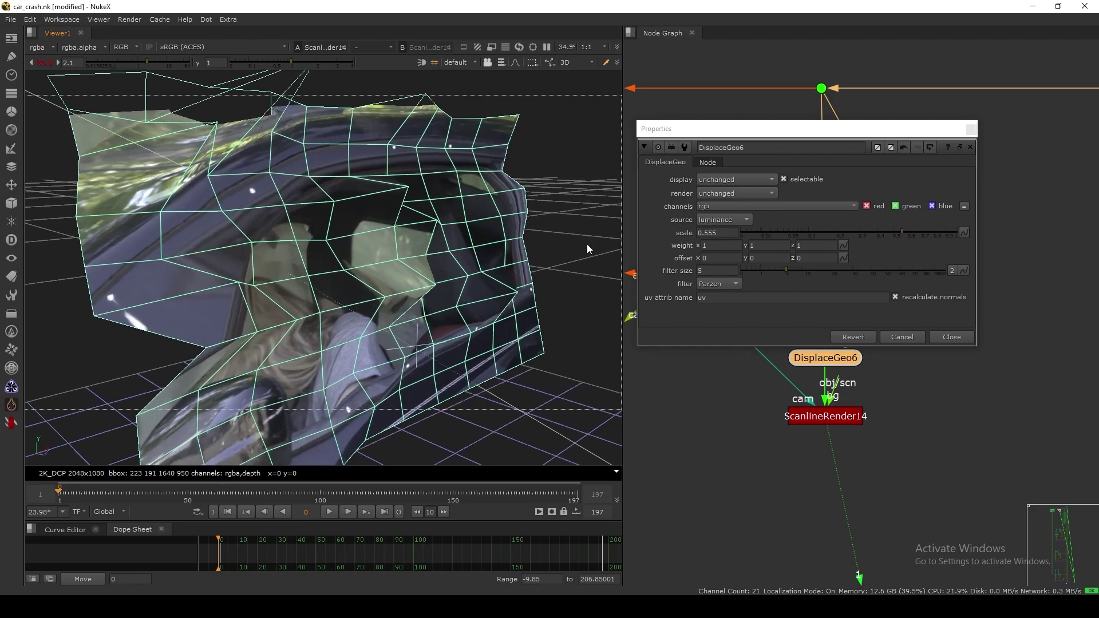
- Set DisplaceGeo6's scale to 0.56 and inspect the projected car image on the displaced card from several angles
{"action": "left_click_drag", "start_coordinate": [773, 120], "coordinate": [758, 54]}
{"action": "middle_click_drag", "start_coordinate": [781, 346], "coordinate": [788, 452]}
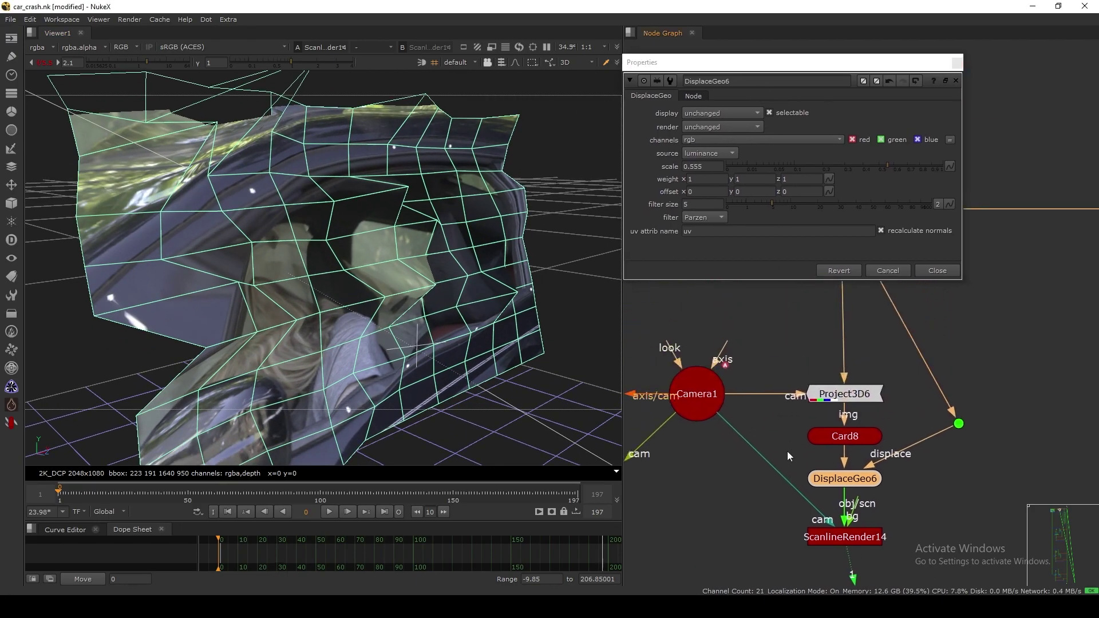
{"action": "middle_click_drag", "start_coordinate": [806, 343], "coordinate": [803, 313]}
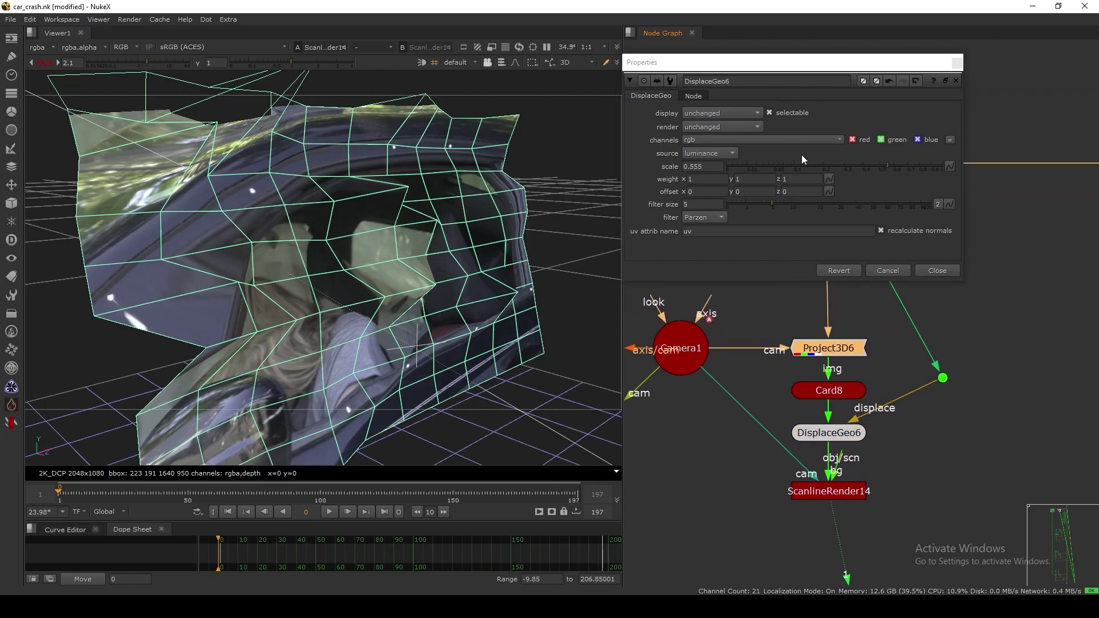
{"action": "left_click", "coordinate": [888, 168]}
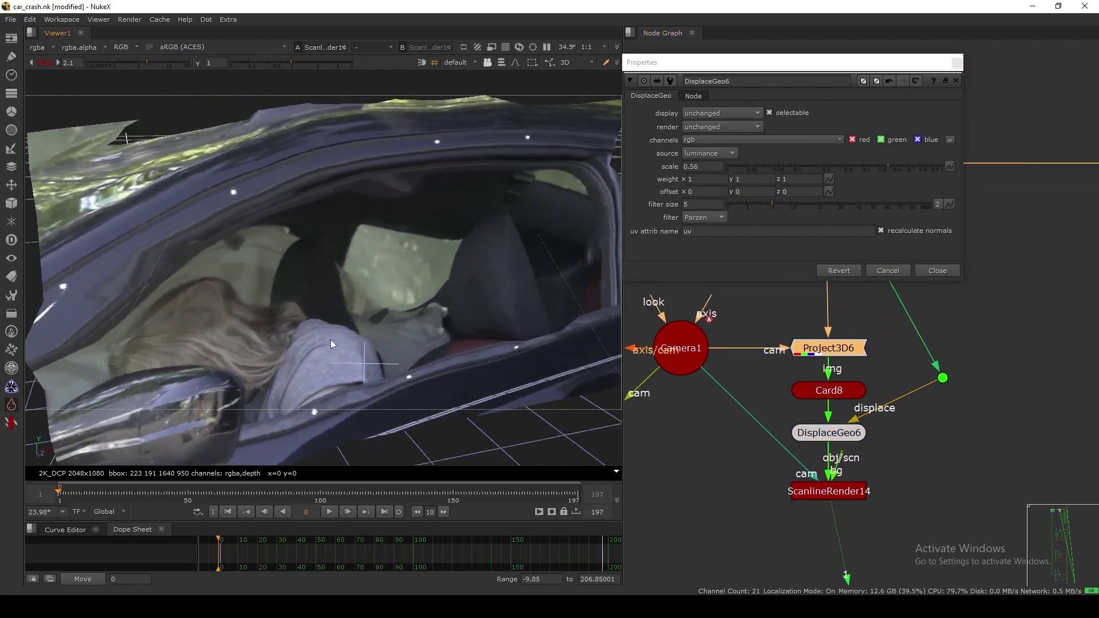
{"action": "left_click_drag", "start_coordinate": [330, 339], "coordinate": [390, 366], "text": "ctrl"}
{"action": "scroll", "coordinate": [361, 325], "scroll_direction": "down", "scroll_amount": 4}
{"action": "left_click_drag", "start_coordinate": [946, 376], "coordinate": [945, 372]}
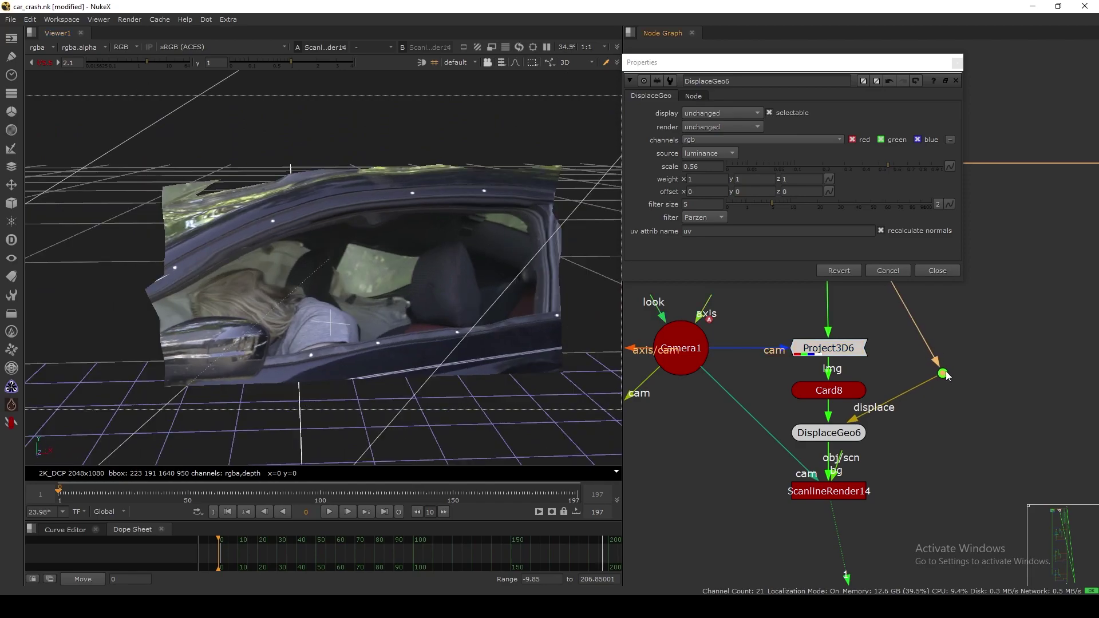
{"action": "left_click_drag", "start_coordinate": [328, 330], "coordinate": [355, 330], "text": "ctrl"}
{"action": "scroll", "coordinate": [348, 305], "scroll_direction": "up", "scroll_amount": 3}
{"action": "middle_click_drag", "start_coordinate": [743, 353], "coordinate": [742, 410]}
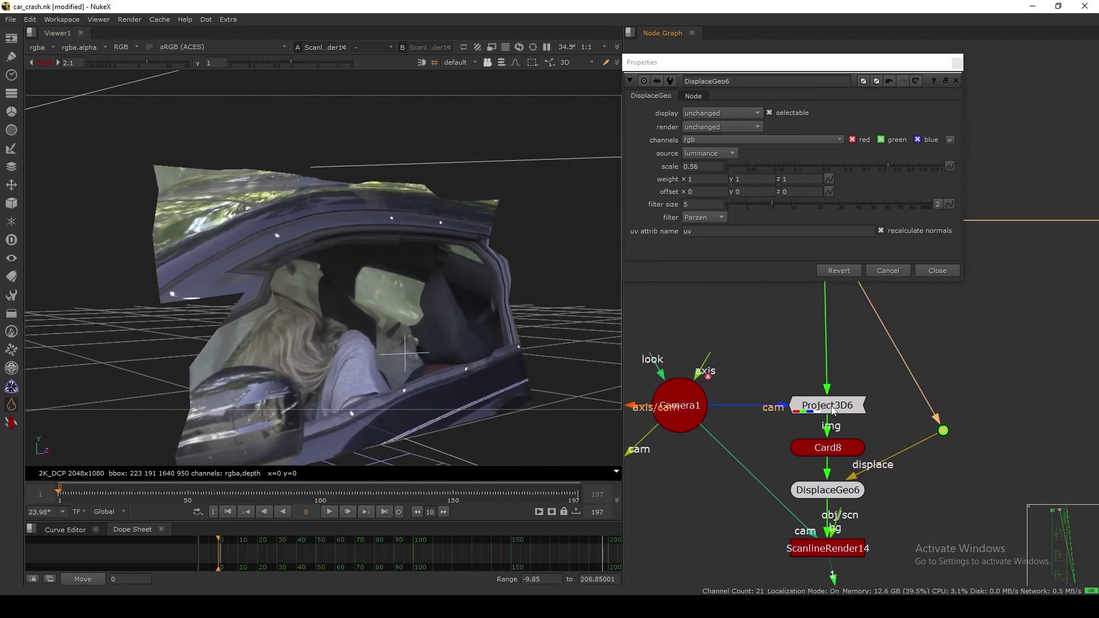
- Move the displace dot slightly outward, set DisplaceGeo6's scale to 0.755 and check the projection in 3D
{"action": "left_click", "coordinate": [833, 406]}
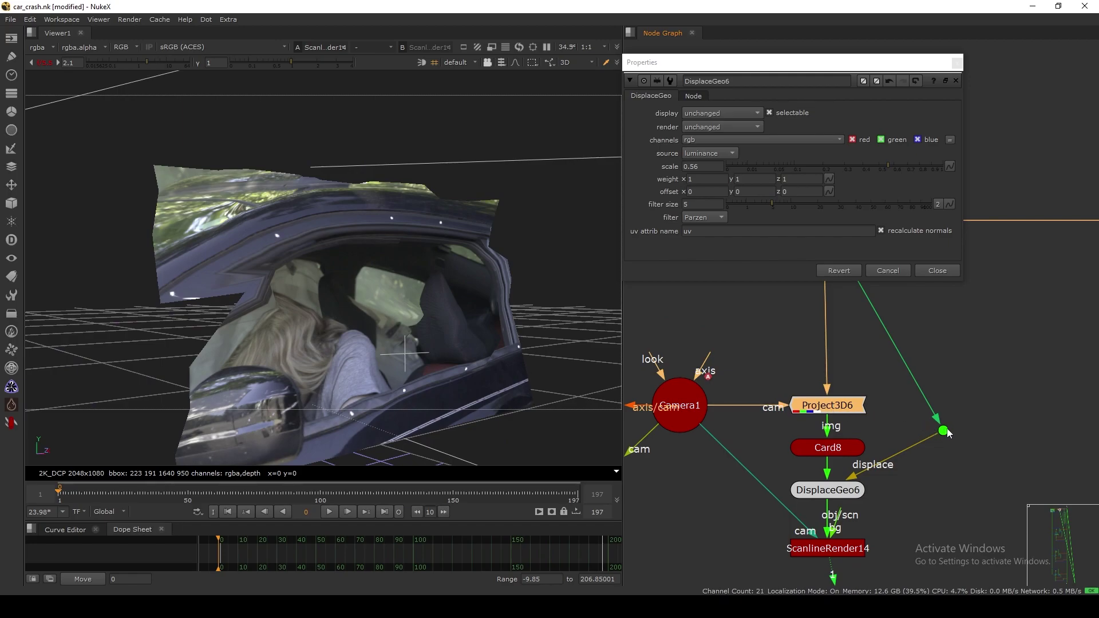
{"action": "left_click_drag", "start_coordinate": [948, 433], "coordinate": [959, 426]}
{"action": "left_click_drag", "start_coordinate": [365, 342], "coordinate": [309, 349], "text": "alt"}
{"action": "left_click_drag", "start_coordinate": [881, 161], "coordinate": [914, 168]}
{"action": "left_click_drag", "start_coordinate": [357, 322], "coordinate": [521, 238], "text": "ctrl"}
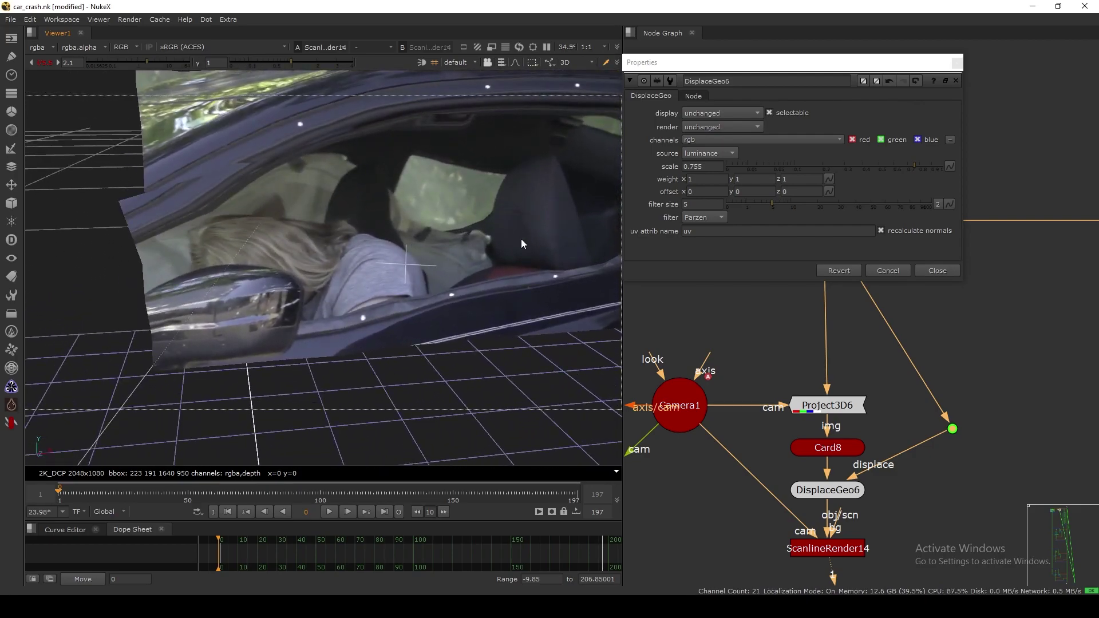
- Set DisplaceGeo6's scale to 0.56 and close its properties
{"action": "left_click", "coordinate": [450, 244]}
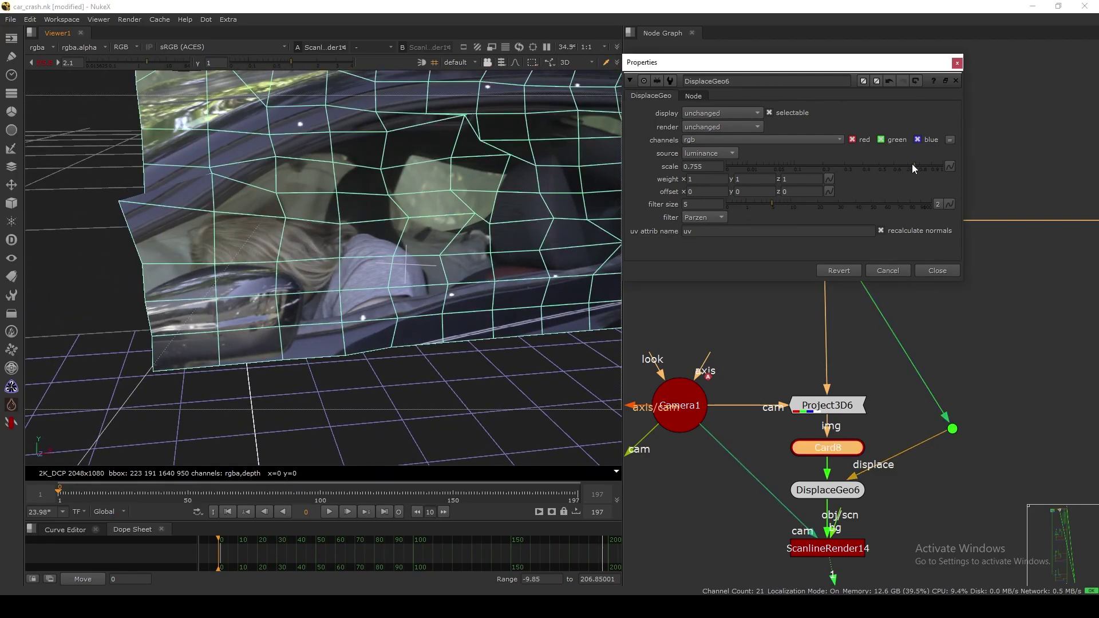
{"action": "left_click_drag", "start_coordinate": [912, 164], "coordinate": [895, 212]}
{"action": "left_click", "coordinate": [919, 276]}
{"action": "middle_click_drag", "start_coordinate": [796, 384], "coordinate": [783, 347]}
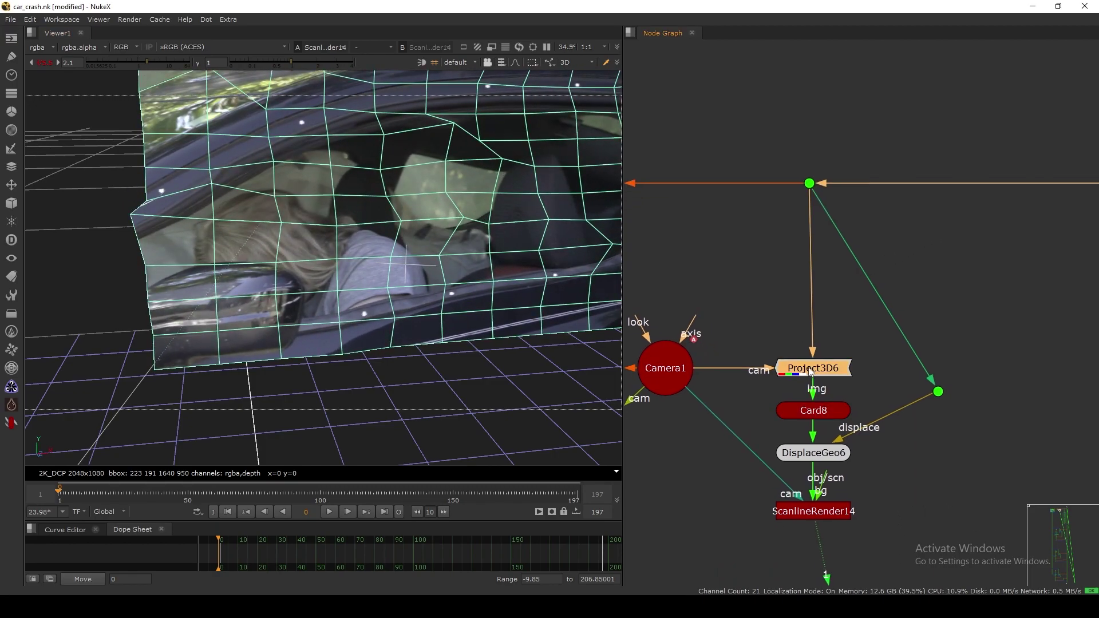
- View Card8, DisplaceGeo6 and ScanlineRender14 in turn to compare the Project3D image before and after displacement
{"action": "key", "text": "1"}
{"action": "left_click", "coordinate": [786, 348]}
{"action": "middle_click_drag", "start_coordinate": [809, 428], "coordinate": [789, 400]}
{"action": "left_click", "coordinate": [801, 383]}
{"action": "key", "text": "1"}
{"action": "left_click", "coordinate": [785, 359]}
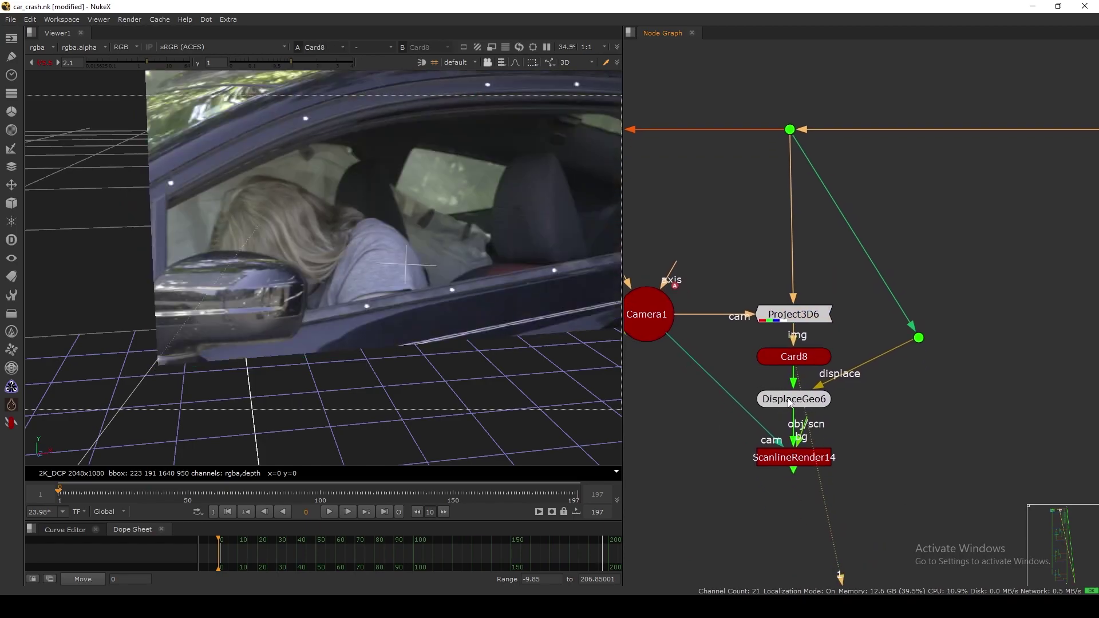
{"action": "left_click", "coordinate": [790, 400]}
{"action": "key", "text": "1"}
{"action": "left_click_drag", "start_coordinate": [796, 450], "coordinate": [796, 458]}
{"action": "key", "text": "1"}
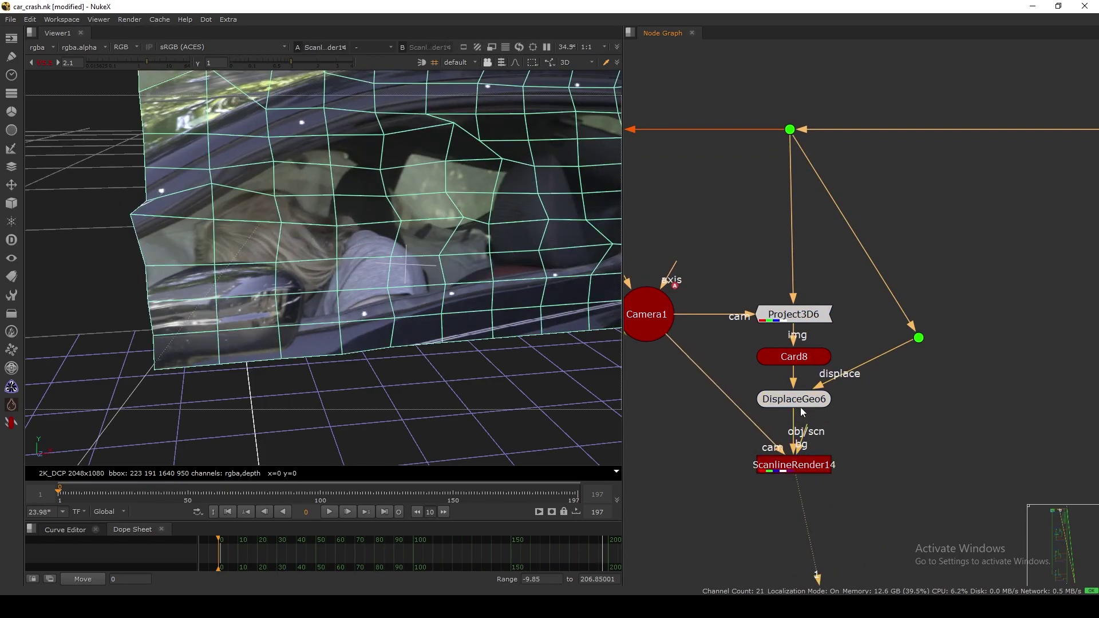
- View DisplaceGeo6's output and toggle the node off and on repeatedly to compare the projection with and without displacement
{"action": "left_click_drag", "start_coordinate": [800, 403], "coordinate": [801, 406]}
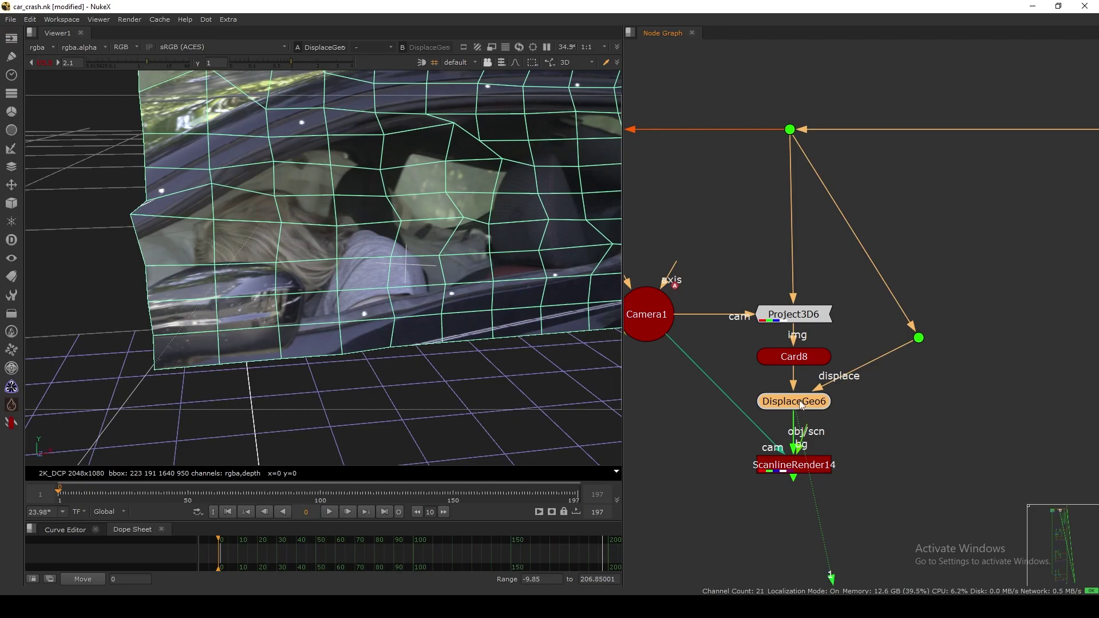
{"action": "key", "text": "d"}
{"action": "key", "text": "d"}
{"action": "key", "text": "d"}
{"action": "key", "text": "d"}
{"action": "scroll", "coordinate": [401, 338], "scroll_direction": "down", "scroll_amount": 3}
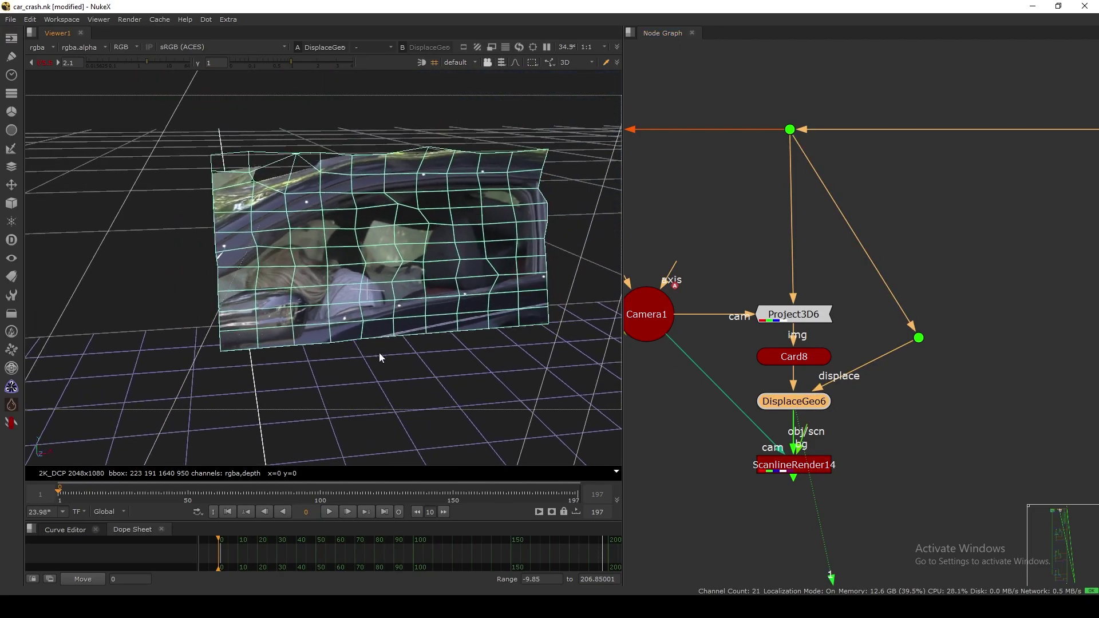
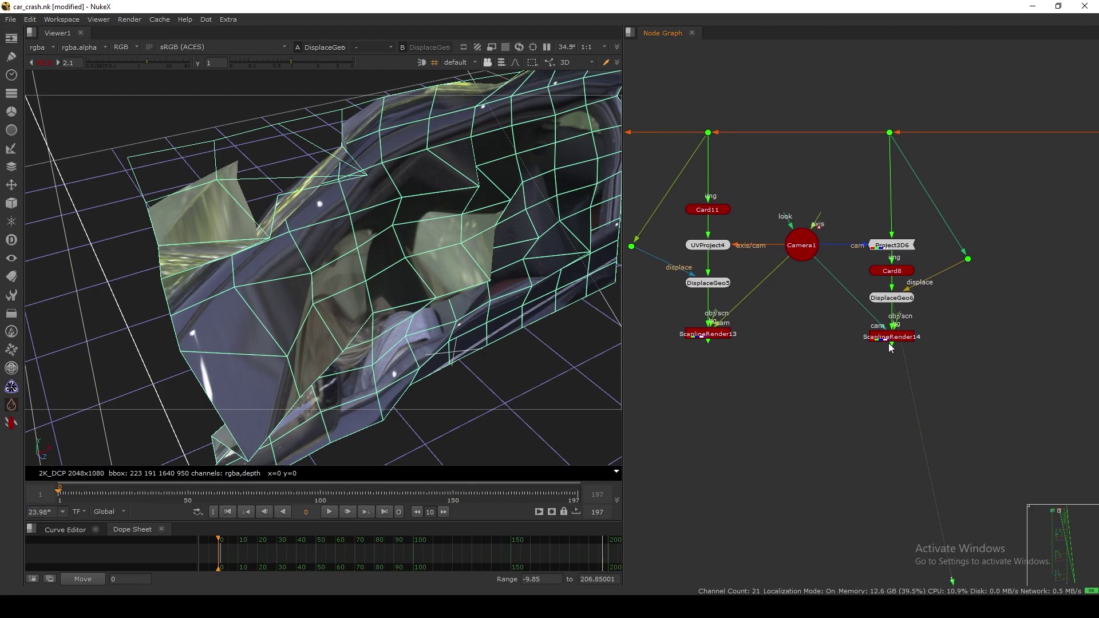
- View ScanlineRender14's output, try DisplaceGeo6's scale at 0.44, and raise it slightly after inspecting the mesh
{"action": "left_click", "coordinate": [890, 340]}
{"action": "key", "text": "1"}
{"action": "middle_click_drag", "start_coordinate": [924, 291], "coordinate": [840, 344]}
{"action": "scroll", "coordinate": [840, 345], "scroll_direction": "up", "scroll_amount": 7}
{"action": "left_click", "coordinate": [803, 354]}
{"action": "double_click", "coordinate": [806, 359]}
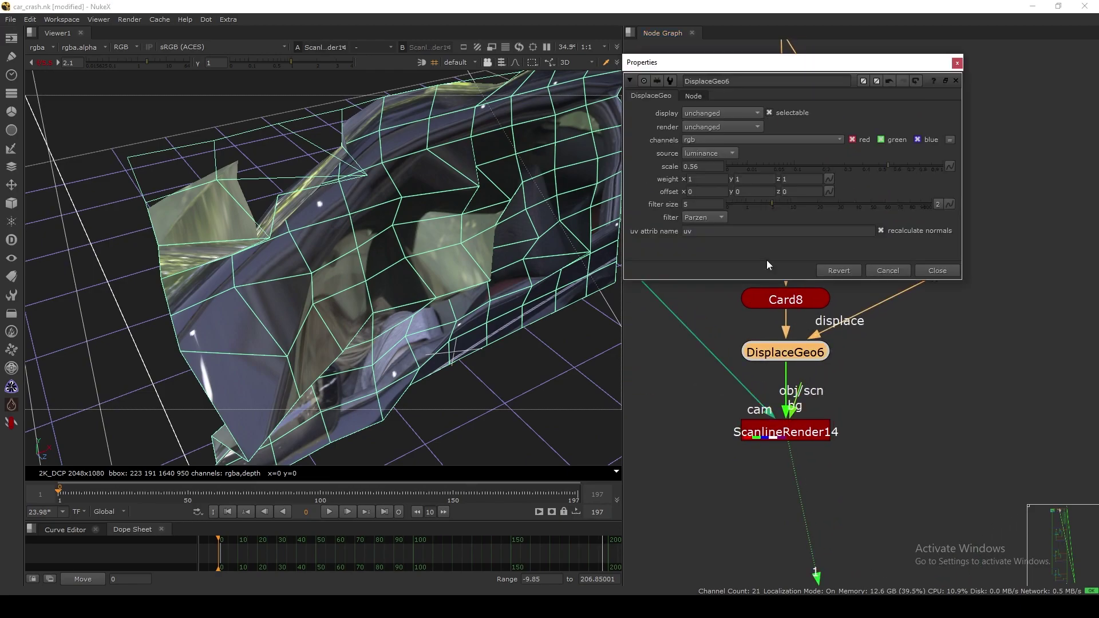
{"action": "mouse_move", "coordinate": [887, 166]}
{"action": "left_mouse_down"}
{"action": "mouse_move", "coordinate": [850, 171]}
{"action": "mouse_move", "coordinate": [869, 170]}
{"action": "left_mouse_up"}
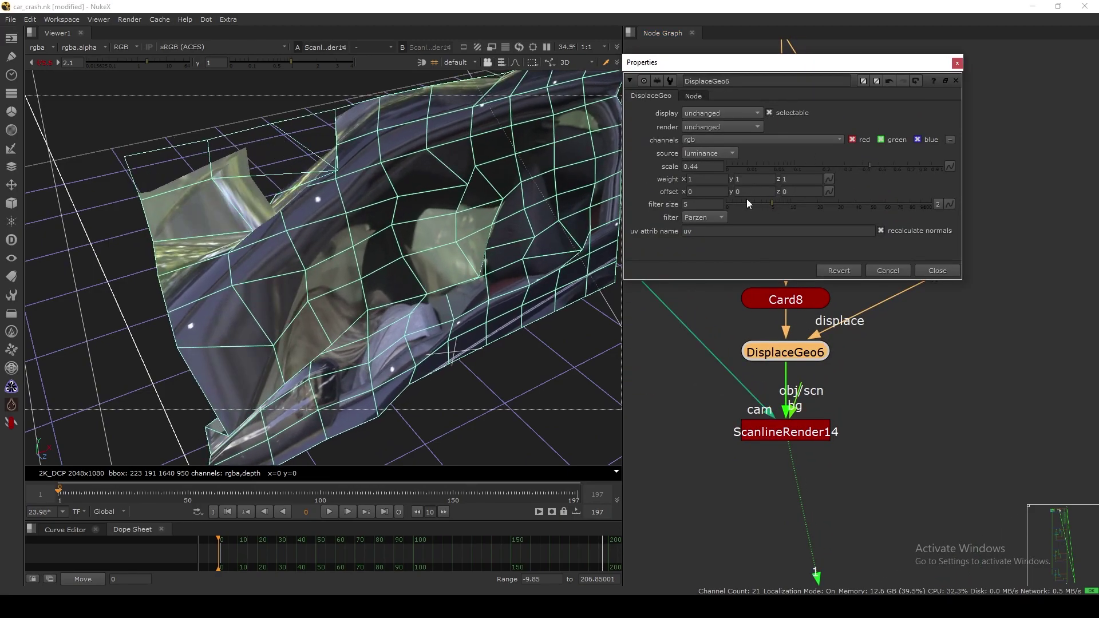
{"action": "left_click_drag", "start_coordinate": [343, 240], "coordinate": [468, 259], "text": "ctrl"}
{"action": "right_click_drag", "start_coordinate": [468, 263], "coordinate": [372, 303], "text": "alt"}
{"action": "left_click_drag", "start_coordinate": [867, 170], "coordinate": [878, 170]}
{"action": "left_click", "coordinate": [937, 271]}
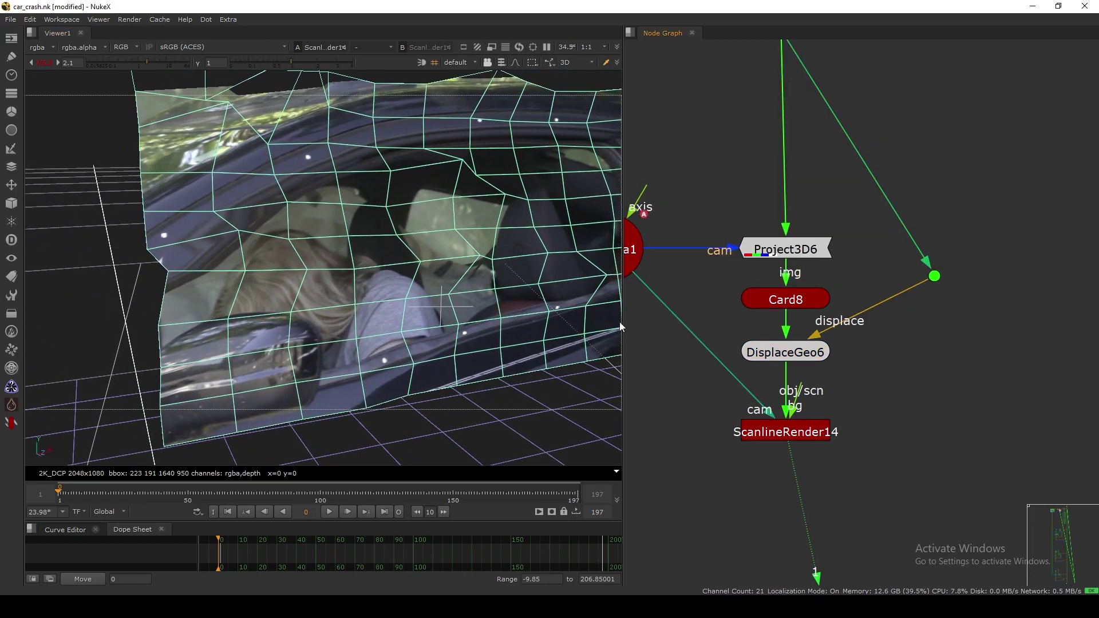
- Inspect the whole displaced Project3D card and view DisplaceGeo6's output
{"action": "scroll", "coordinate": [421, 341], "scroll_direction": "down", "scroll_amount": 2}
{"action": "left_click", "coordinate": [400, 338]}
{"action": "left_click", "coordinate": [792, 301]}
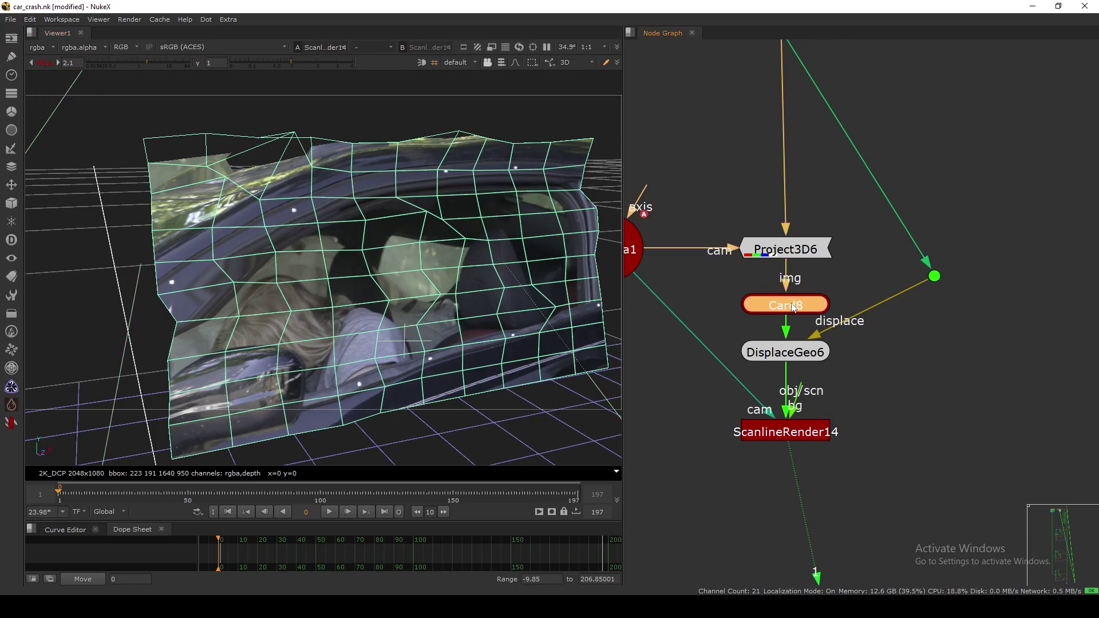
{"action": "left_click", "coordinate": [793, 352]}
{"action": "key", "text": "1"}
- View DisplaceGeo5 and ScanlineRender13 in the UVProject branch to compare with the Project3D result
{"action": "scroll", "coordinate": [769, 317], "scroll_direction": "down", "scroll_amount": 6}
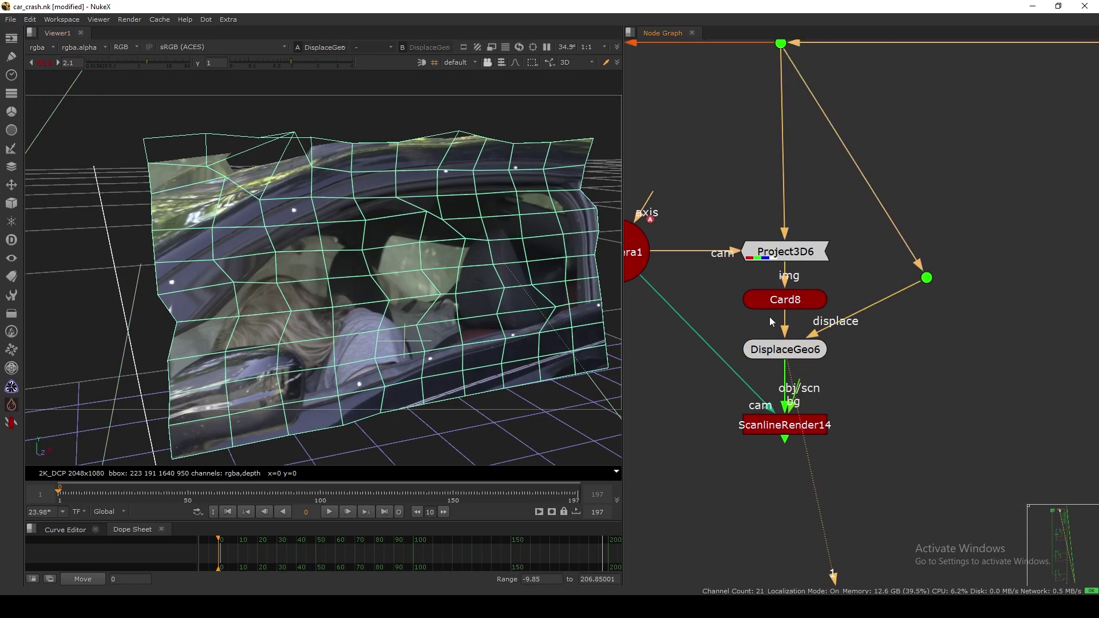
{"action": "middle_click_drag", "start_coordinate": [687, 337], "coordinate": [827, 300]}
{"action": "scroll", "coordinate": [815, 254], "scroll_direction": "up", "scroll_amount": 3}
{"action": "scroll", "coordinate": [815, 252], "scroll_direction": "up", "scroll_amount": 2}
{"action": "left_click", "coordinate": [813, 255]}
{"action": "key", "text": "1"}
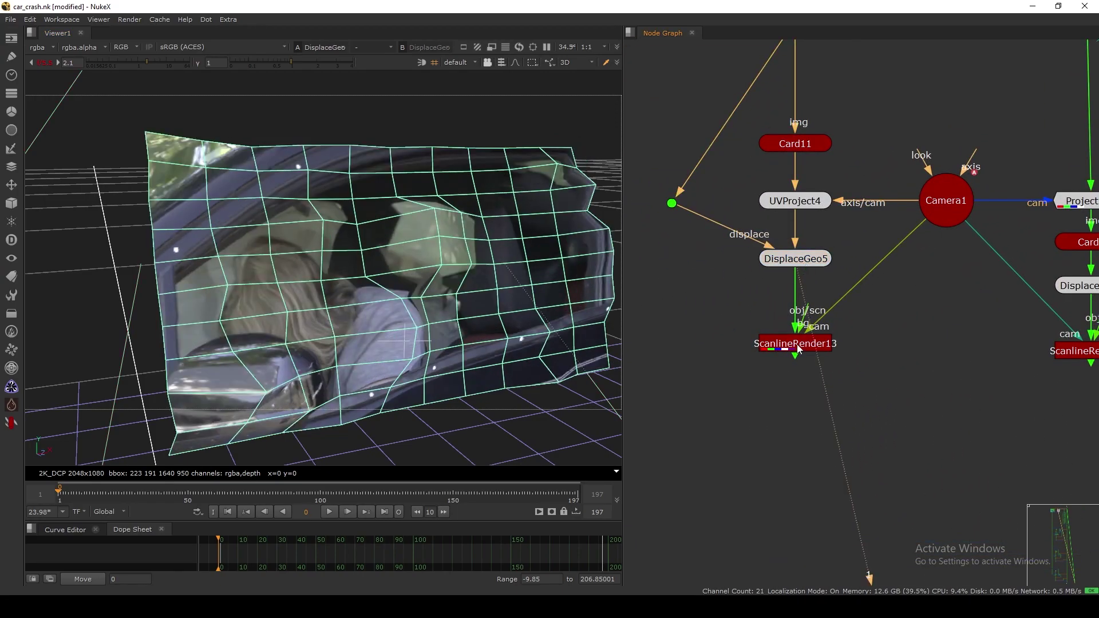
{"action": "left_click", "coordinate": [796, 344]}
{"action": "key", "text": "1"}
- Move DisplaceGeo5 slightly lower beneath UVProject4 and review the node order of the UVProject branch
{"action": "middle_click_drag", "start_coordinate": [750, 294], "coordinate": [760, 332]}
{"action": "left_click_drag", "start_coordinate": [809, 296], "coordinate": [808, 305]}
{"action": "left_click", "coordinate": [813, 243]}
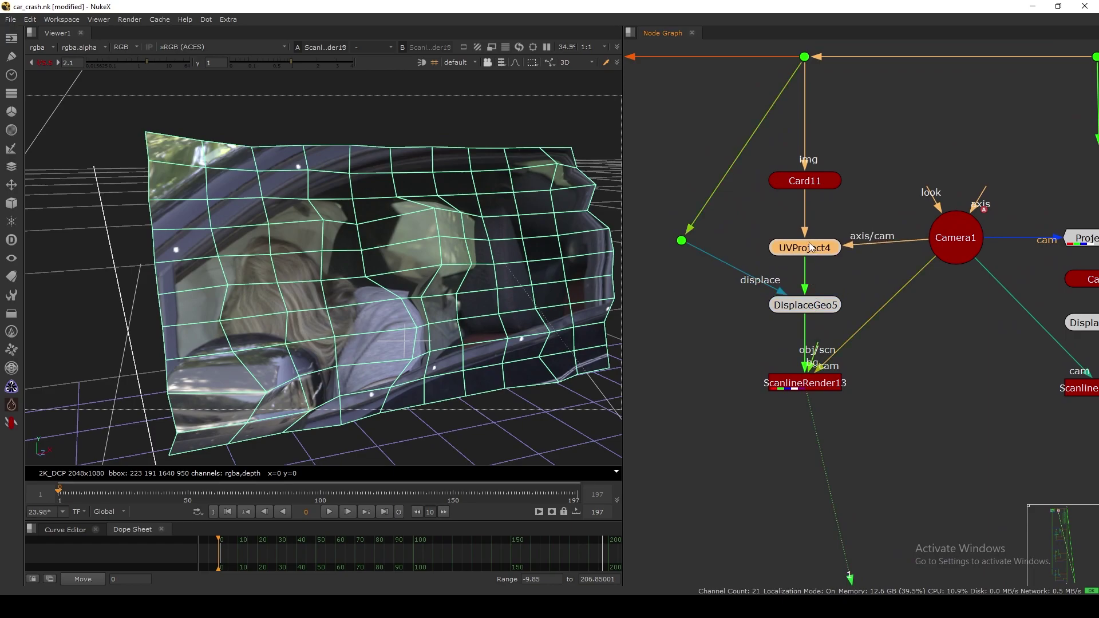
{"action": "left_click", "coordinate": [811, 307]}
{"action": "left_click", "coordinate": [821, 276]}
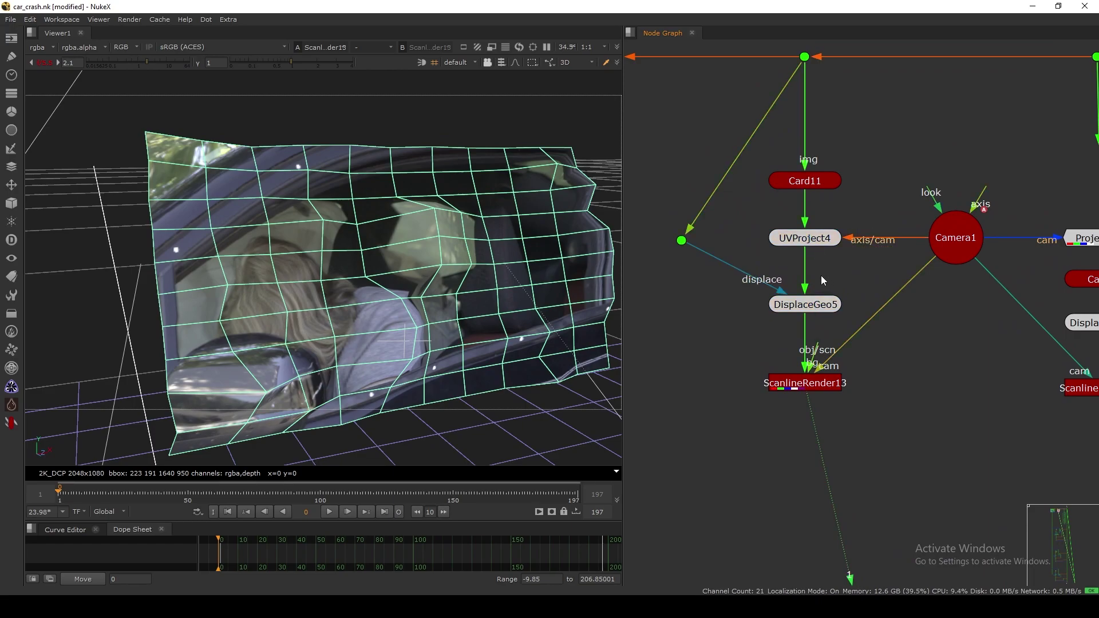
{"action": "middle_click_drag", "start_coordinate": [752, 227], "coordinate": [784, 261]}
{"action": "left_click", "coordinate": [714, 278]}
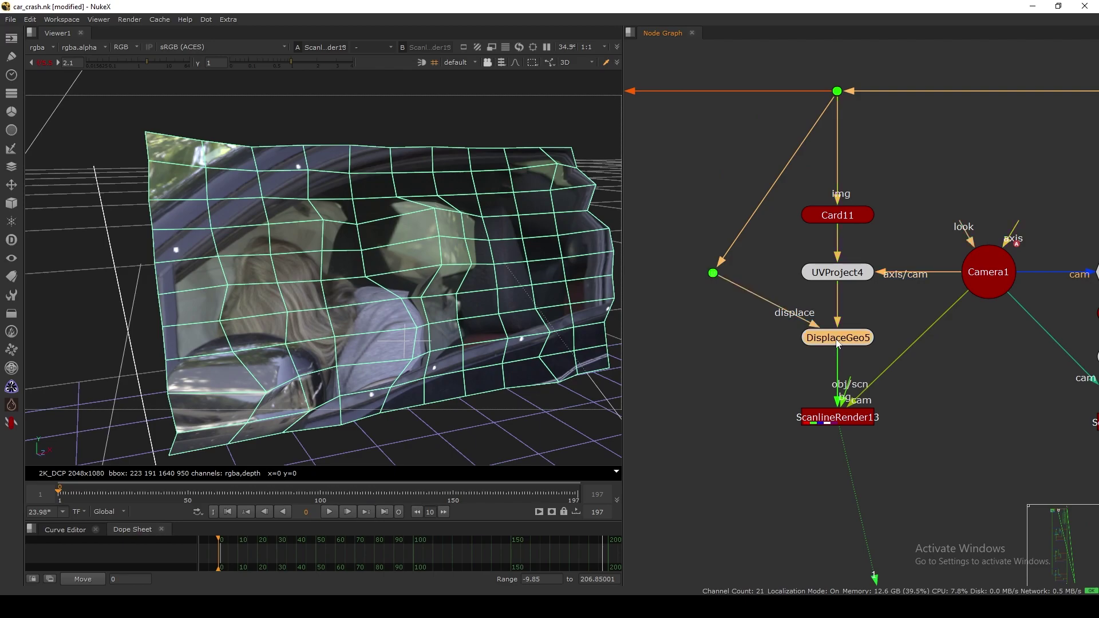
- Set DisplaceGeo5's scale to 0.65 and check the displaced UVProject card at an angle
{"action": "left_click_drag", "start_coordinate": [373, 327], "coordinate": [393, 312], "text": "ctrl"}
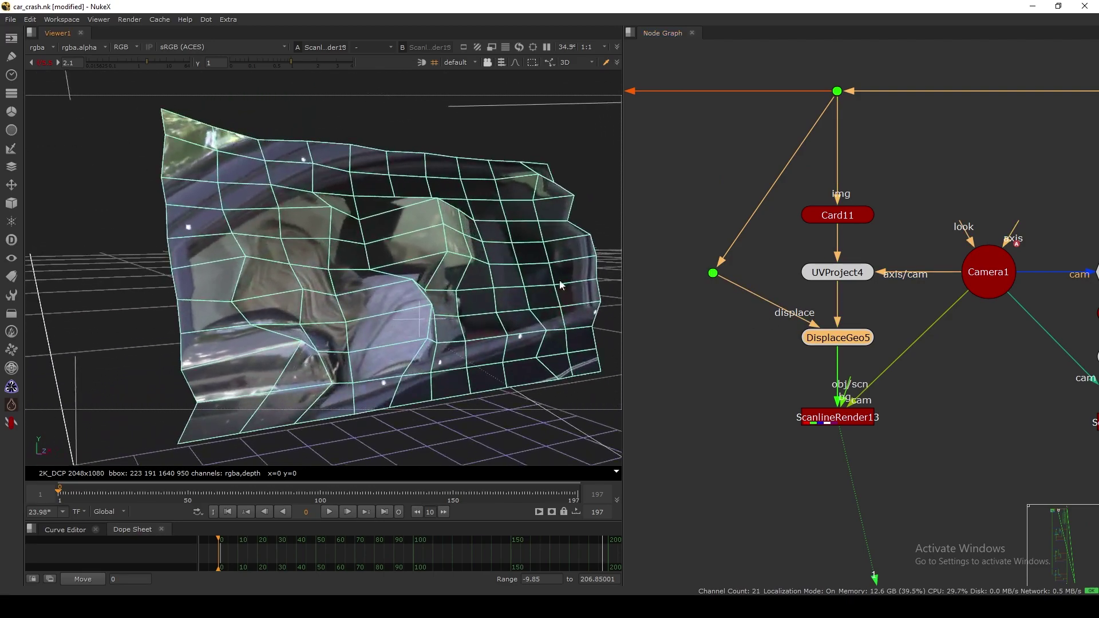
{"action": "double_click", "coordinate": [836, 339]}
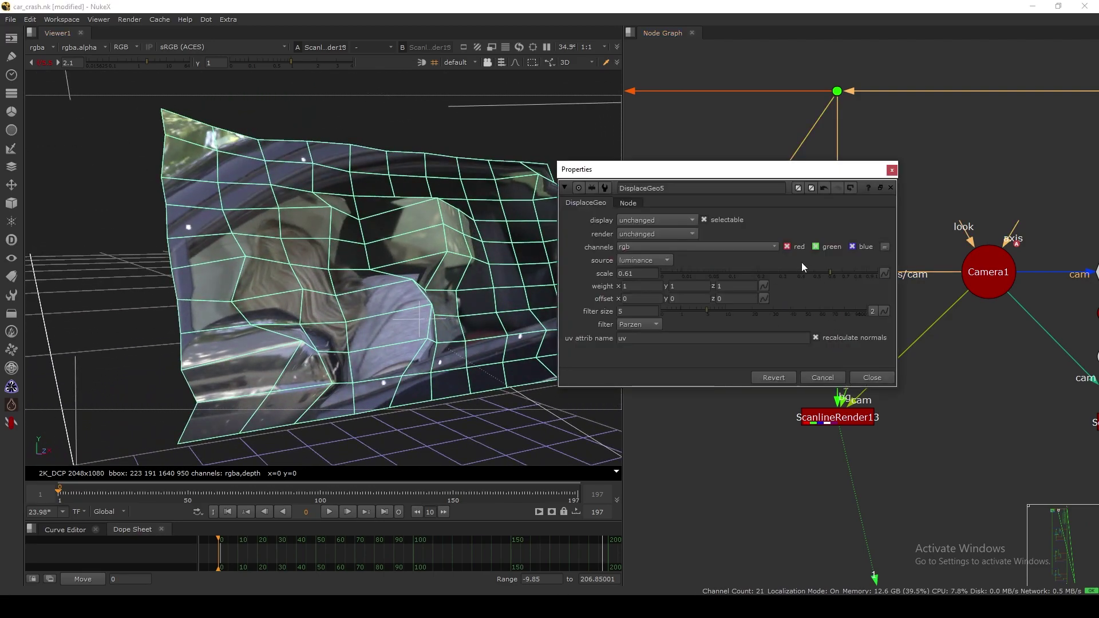
{"action": "left_click_drag", "start_coordinate": [814, 276], "coordinate": [837, 278]}
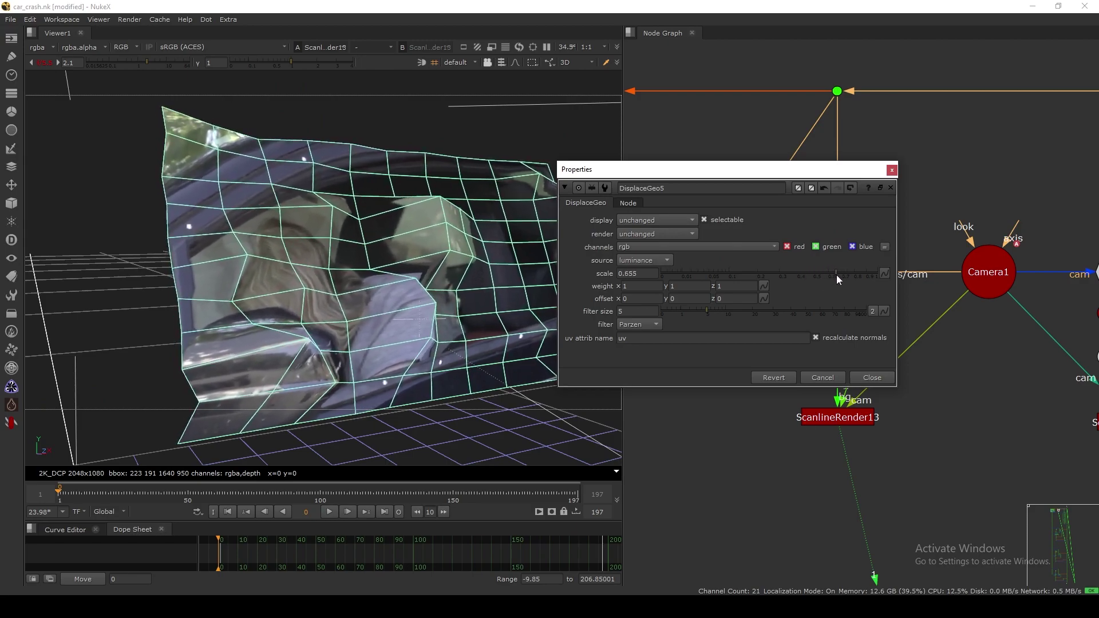
{"action": "left_click", "coordinate": [886, 378]}
- View UVProject4 and Card11 alternately from an orbited angle to compare the card with and without the UV projection
{"action": "left_click", "coordinate": [980, 273]}
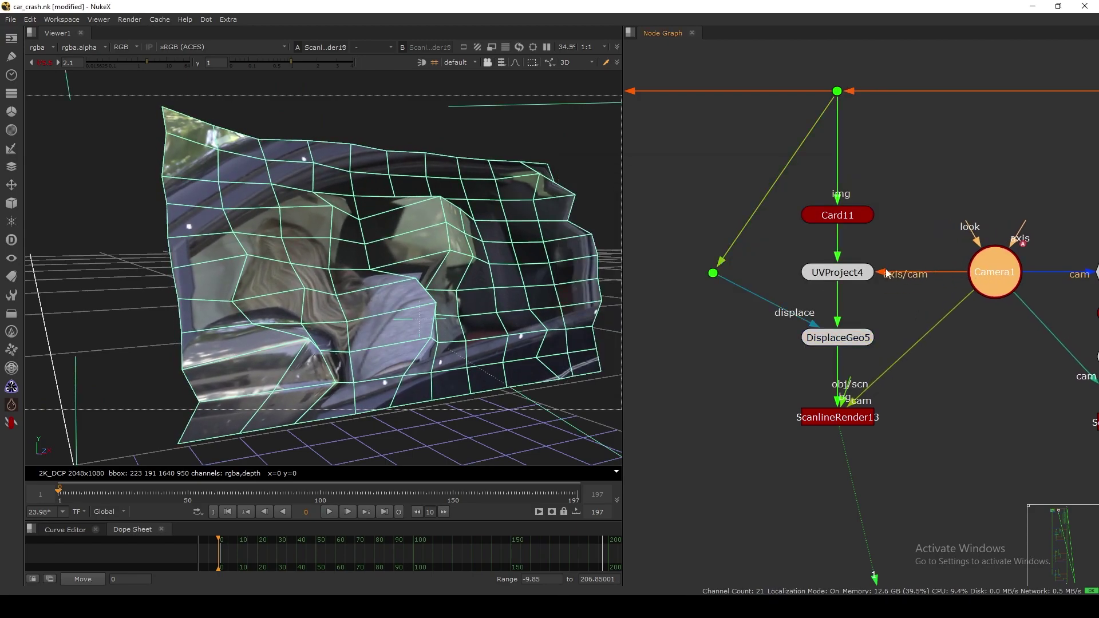
{"action": "middle_click_drag", "start_coordinate": [842, 198], "coordinate": [829, 215]}
{"action": "left_click_drag", "start_coordinate": [829, 228], "coordinate": [829, 234]}
{"action": "middle_click_drag", "start_coordinate": [829, 234], "coordinate": [824, 240]}
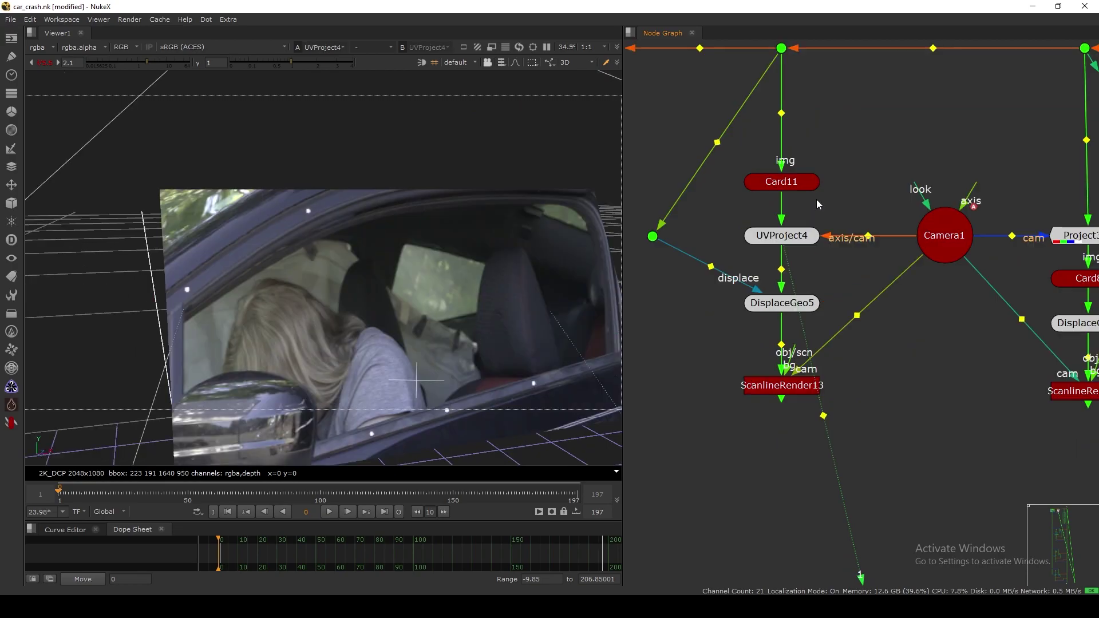
{"action": "left_click", "coordinate": [804, 182]}
{"action": "key", "text": "1"}
{"action": "left_click", "coordinate": [804, 181]}
{"action": "left_click", "coordinate": [739, 210]}
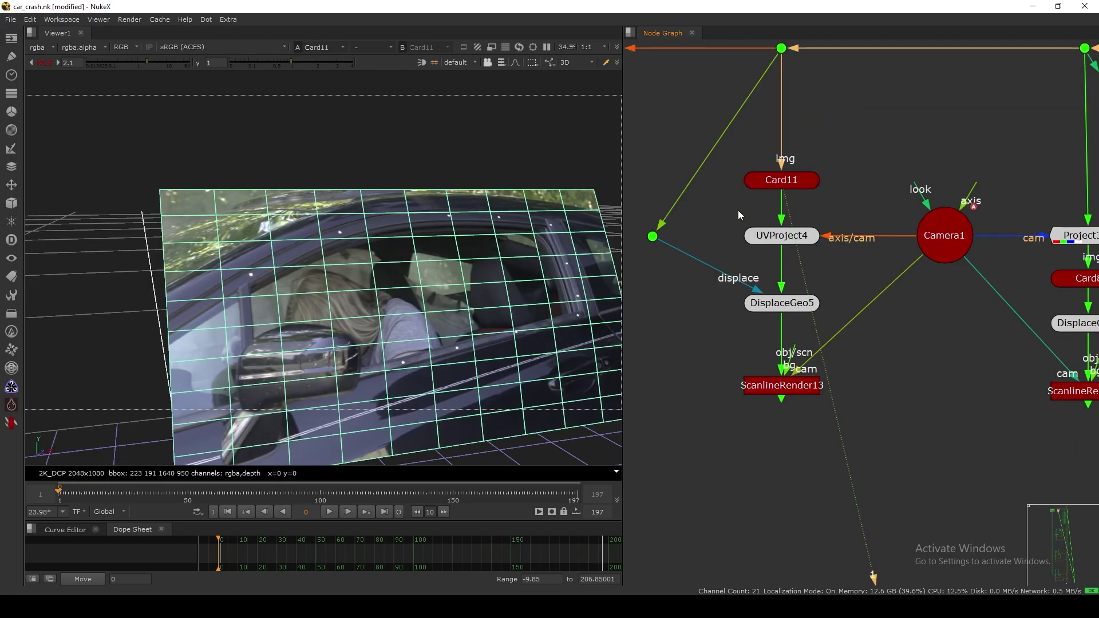
{"action": "left_click_drag", "start_coordinate": [463, 315], "coordinate": [543, 277], "text": "ctrl"}
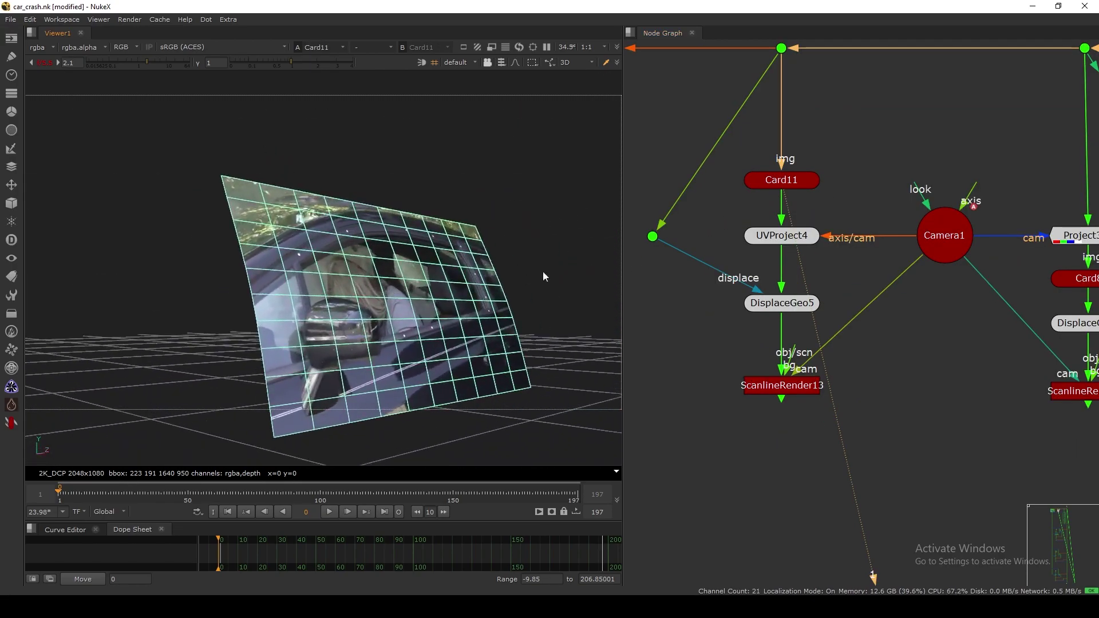
{"action": "left_click", "coordinate": [787, 241]}
{"action": "key", "text": "1"}
{"action": "left_click", "coordinate": [824, 216]}
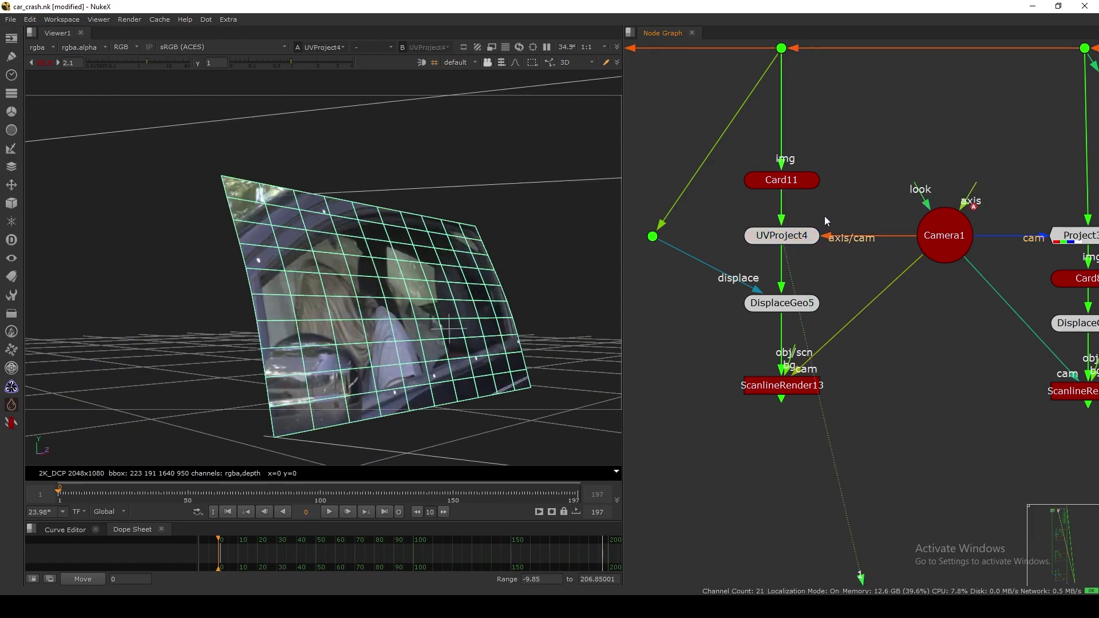
- View DisplaceGeo5's output and inspect the displaced UVProject mesh from several angles
{"action": "left_click", "coordinate": [923, 231]}
{"action": "middle_click_drag", "start_coordinate": [806, 101], "coordinate": [791, 165]}
{"action": "left_click_drag", "start_coordinate": [815, 81], "coordinate": [744, 150]}
{"action": "middle_click_drag", "start_coordinate": [810, 212], "coordinate": [824, 212]}
{"action": "left_click", "coordinate": [780, 365]}
{"action": "key", "text": "1"}
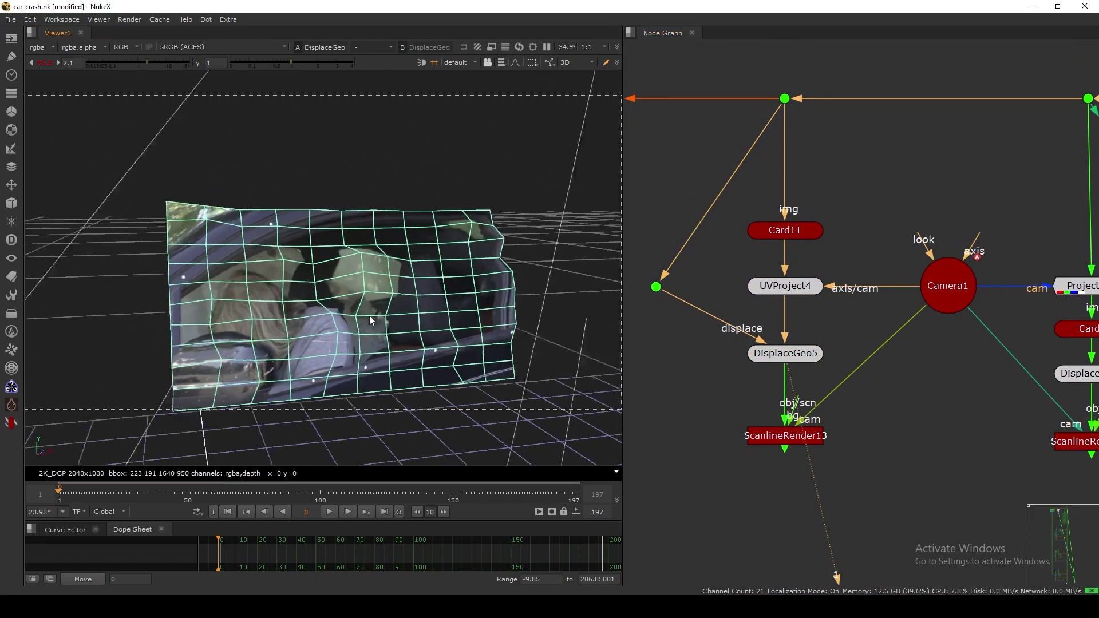
{"action": "left_click_drag", "start_coordinate": [419, 274], "coordinate": [375, 286], "text": "ctrl"}
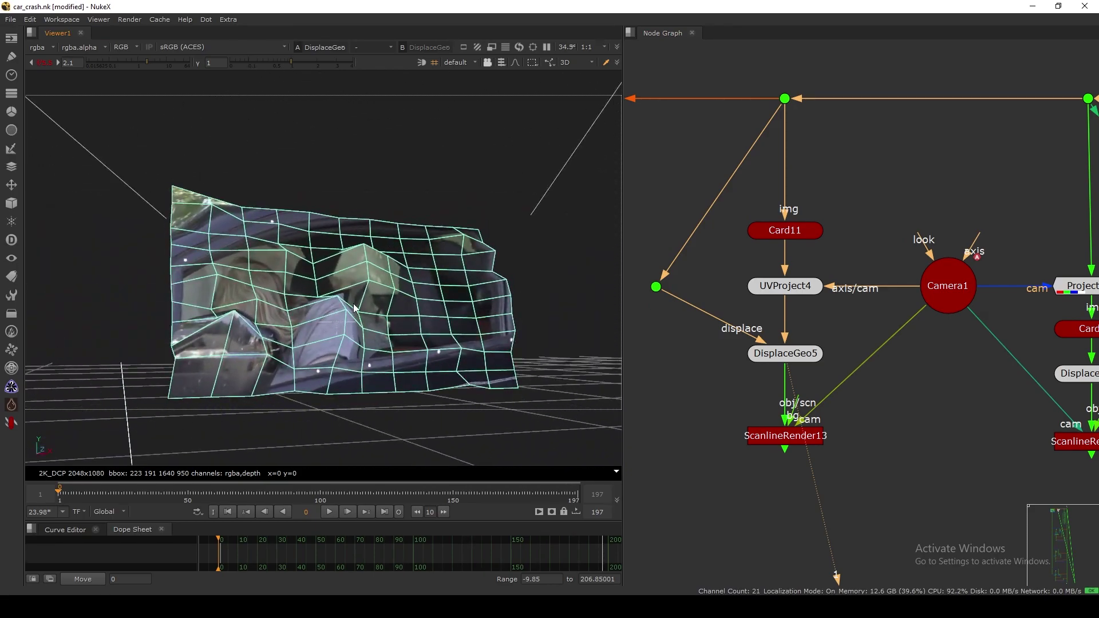
{"action": "scroll", "coordinate": [352, 305], "scroll_direction": "up", "scroll_amount": 3}
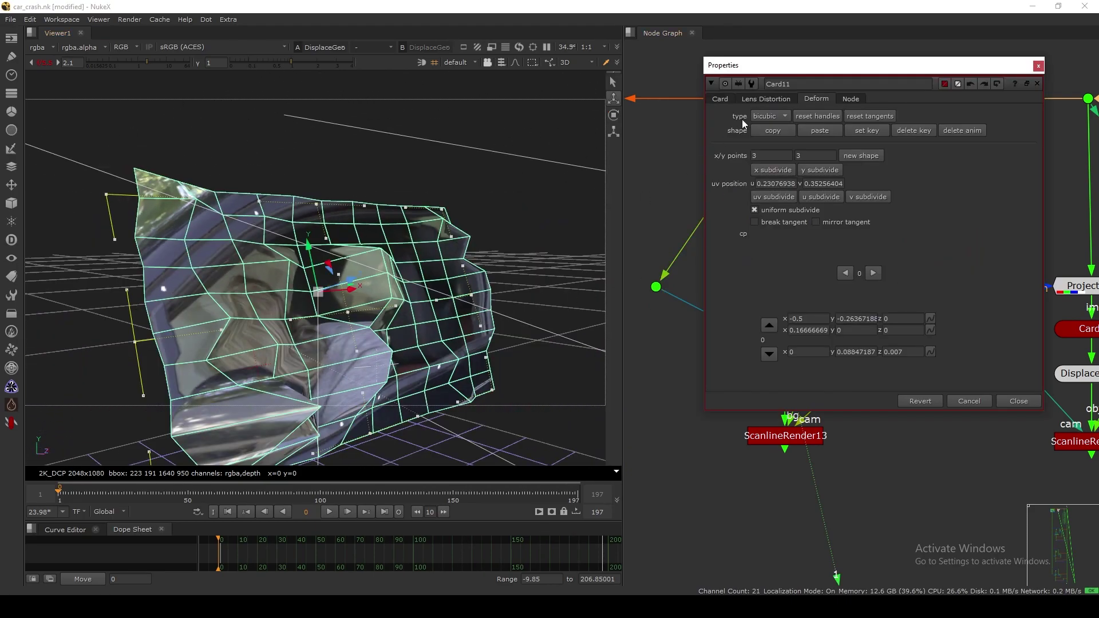
- Set Card11's rows and columns to 20 each and inspect the denser displaced mesh
{"action": "left_click", "coordinate": [720, 99]}
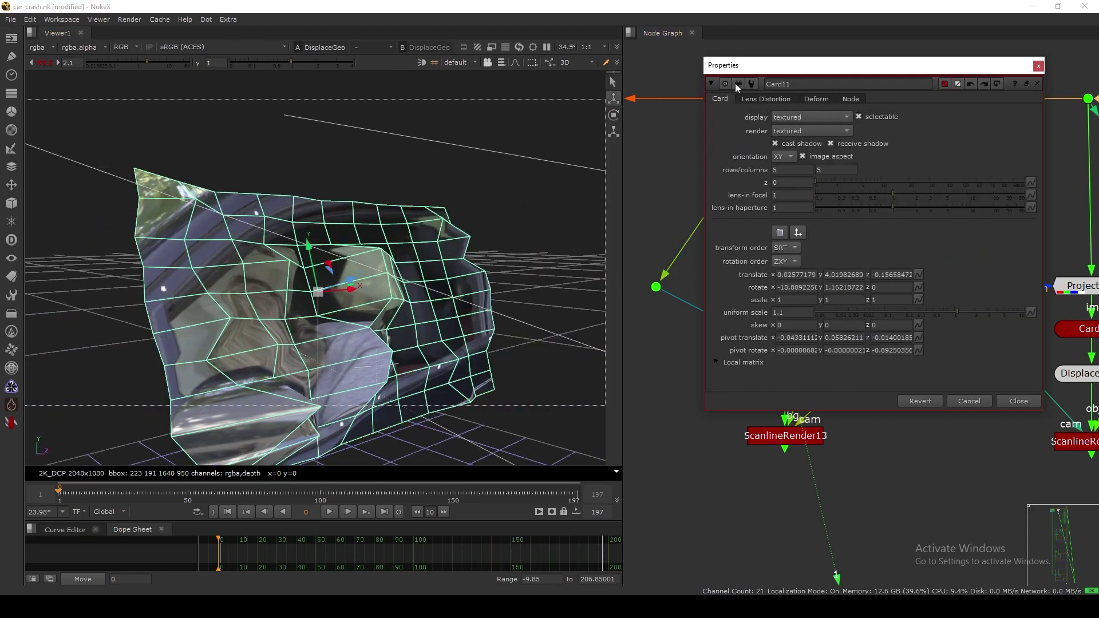
{"action": "left_click_drag", "start_coordinate": [433, 318], "coordinate": [337, 303], "text": "ctrl"}
{"action": "type", "text": "2"}
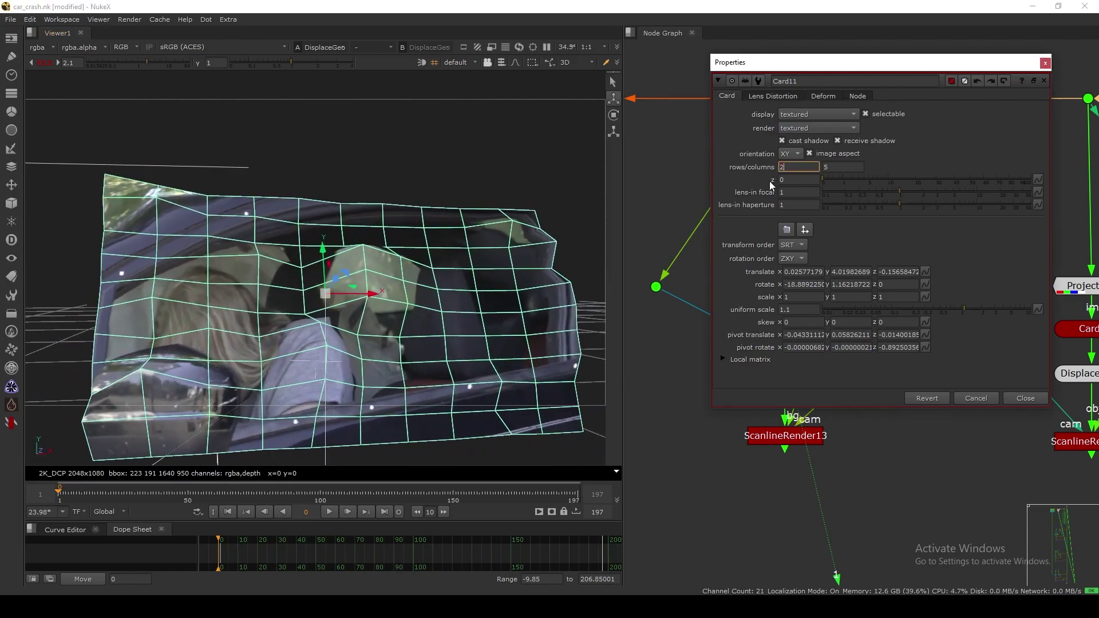
{"action": "type", "text": "0"}
{"action": "key", "text": "Tab"}
{"action": "type", "text": "2"}
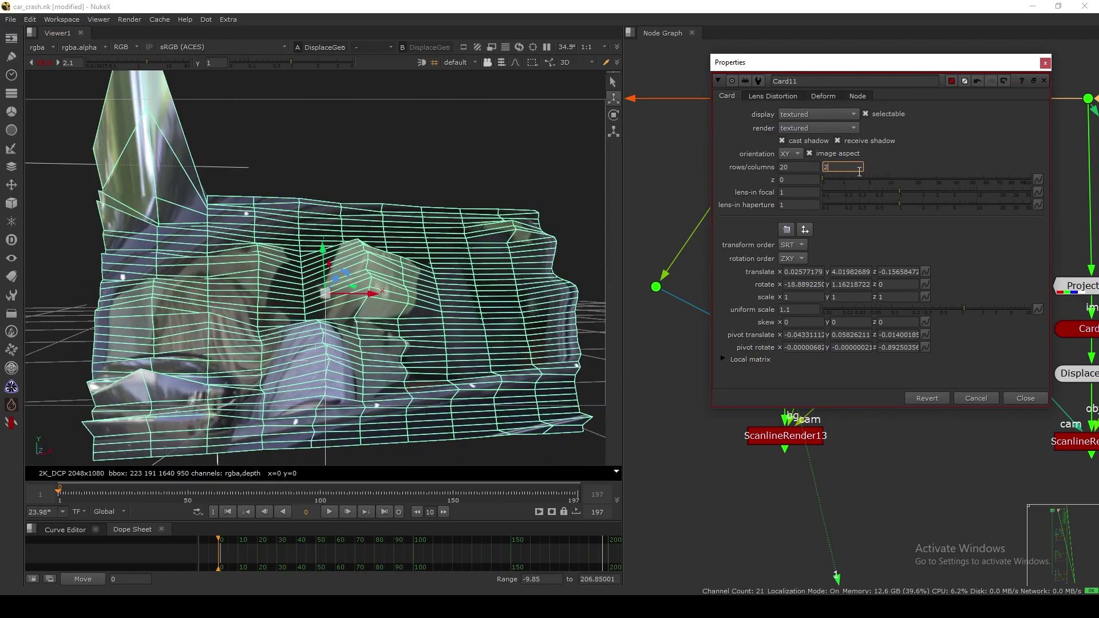
{"action": "type", "text": "0"}
{"action": "key", "text": "Return"}
{"action": "left_click", "coordinate": [1018, 395]}
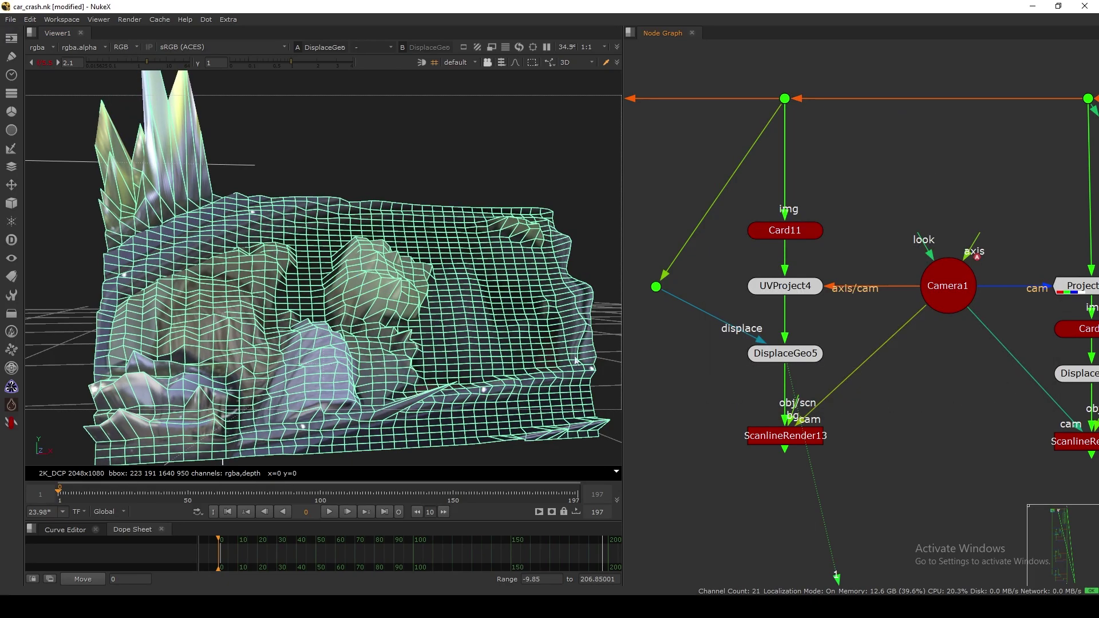
{"action": "left_click", "coordinate": [434, 208]}
{"action": "left_click_drag", "start_coordinate": [435, 208], "coordinate": [367, 280], "text": "ctrl"}
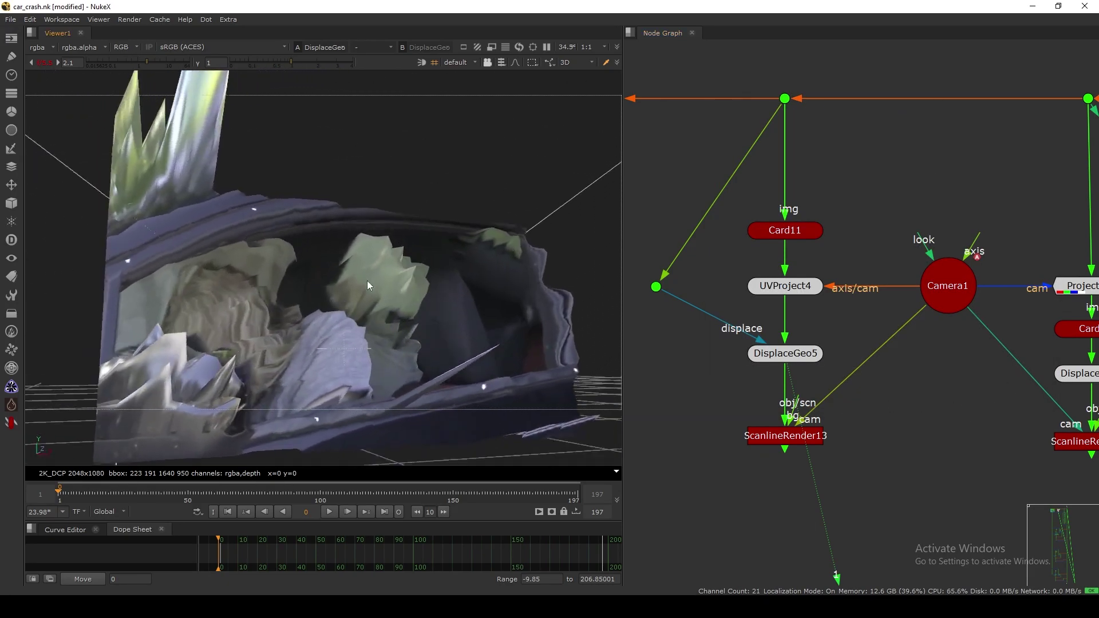
- Insert a Blur node into DisplaceGeo5's displace branch and increase its size to smooth the displacement
{"action": "middle_click_drag", "start_coordinate": [719, 259], "coordinate": [757, 245]}
{"action": "key", "text": "b"}
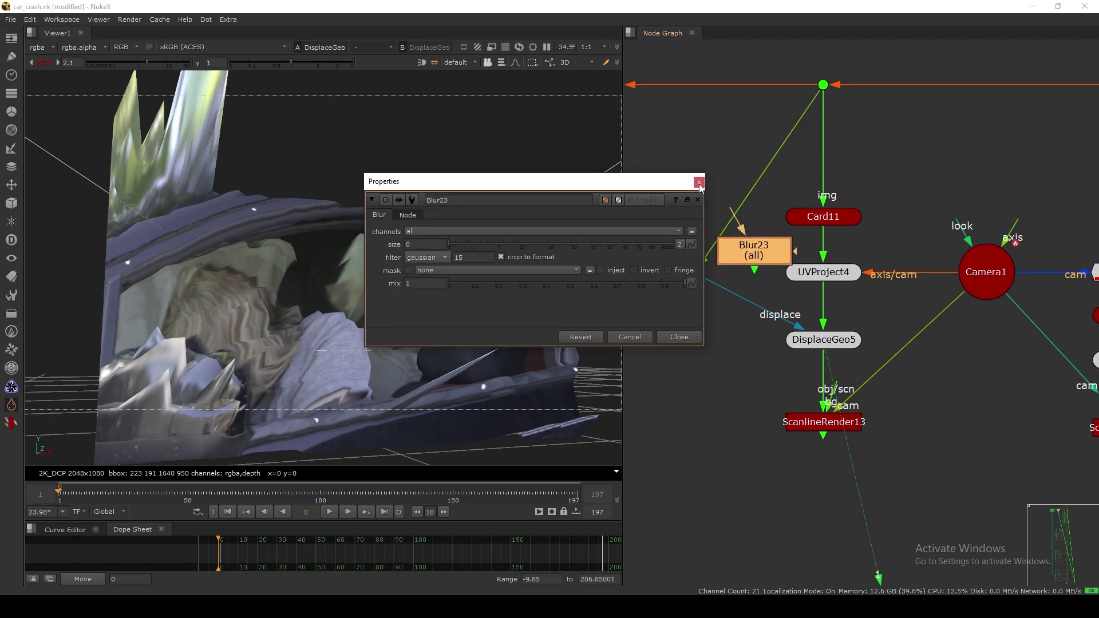
{"action": "left_click_drag", "start_coordinate": [757, 249], "coordinate": [702, 217]}
{"action": "double_click", "coordinate": [702, 218]}
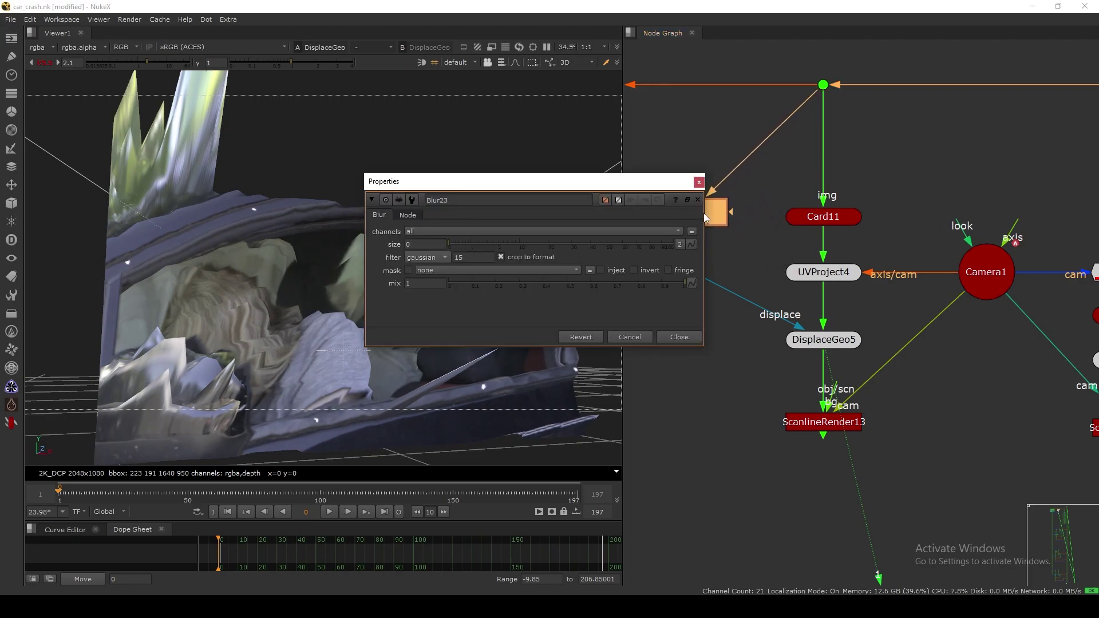
{"action": "left_click_drag", "start_coordinate": [463, 252], "coordinate": [580, 260]}
{"action": "left_click", "coordinate": [680, 337]}
- Raise DisplaceGeo5's scale to 0.81 and inspect the stronger displacement up close and from other angles
{"action": "double_click", "coordinate": [822, 339]}
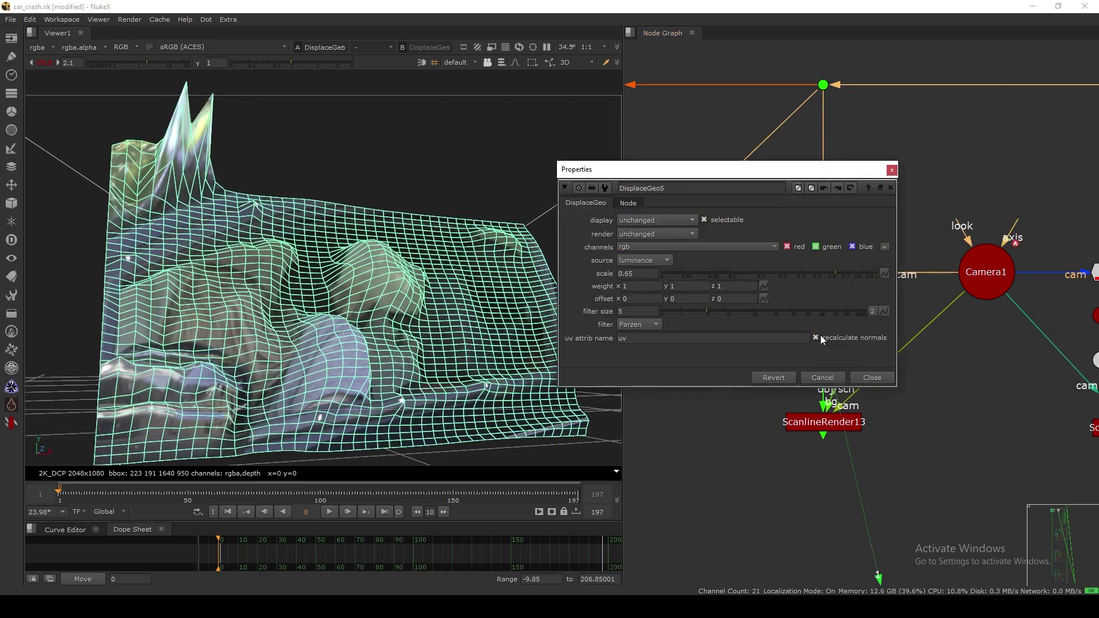
{"action": "left_click_drag", "start_coordinate": [837, 274], "coordinate": [857, 275]}
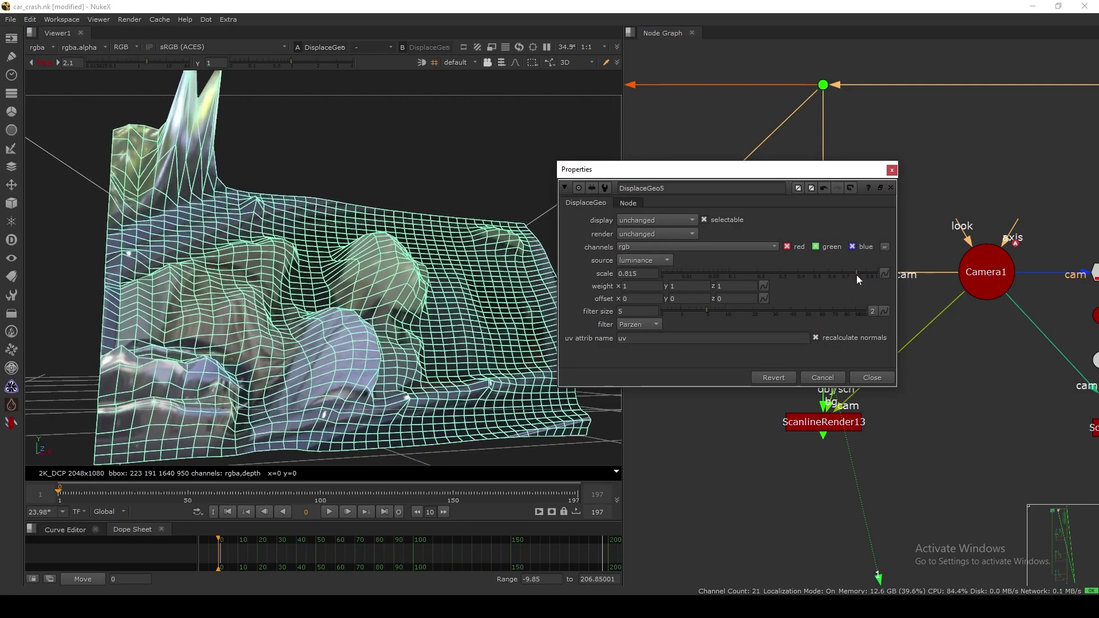
{"action": "left_click_drag", "start_coordinate": [433, 308], "coordinate": [284, 364], "text": "ctrl"}
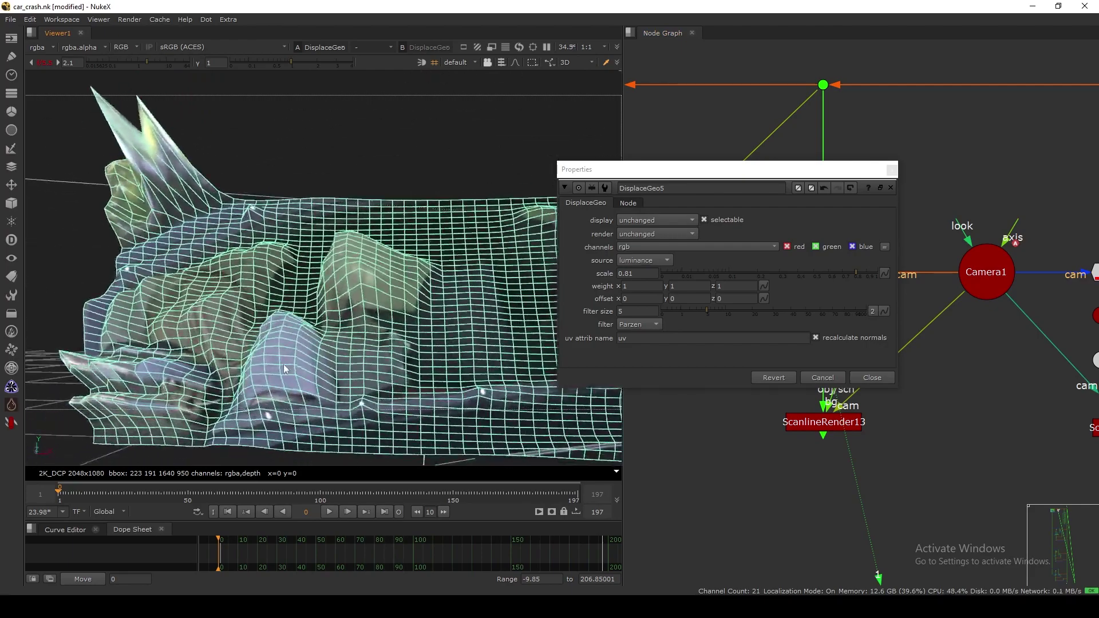
{"action": "scroll", "coordinate": [284, 364], "scroll_direction": "up", "scroll_amount": 3}
{"action": "middle_click_drag", "start_coordinate": [321, 309], "coordinate": [348, 265]}
{"action": "middle_click_drag", "start_coordinate": [390, 128], "coordinate": [446, 282], "text": "alt"}
{"action": "left_click_drag", "start_coordinate": [445, 283], "coordinate": [412, 290], "text": "ctrl"}
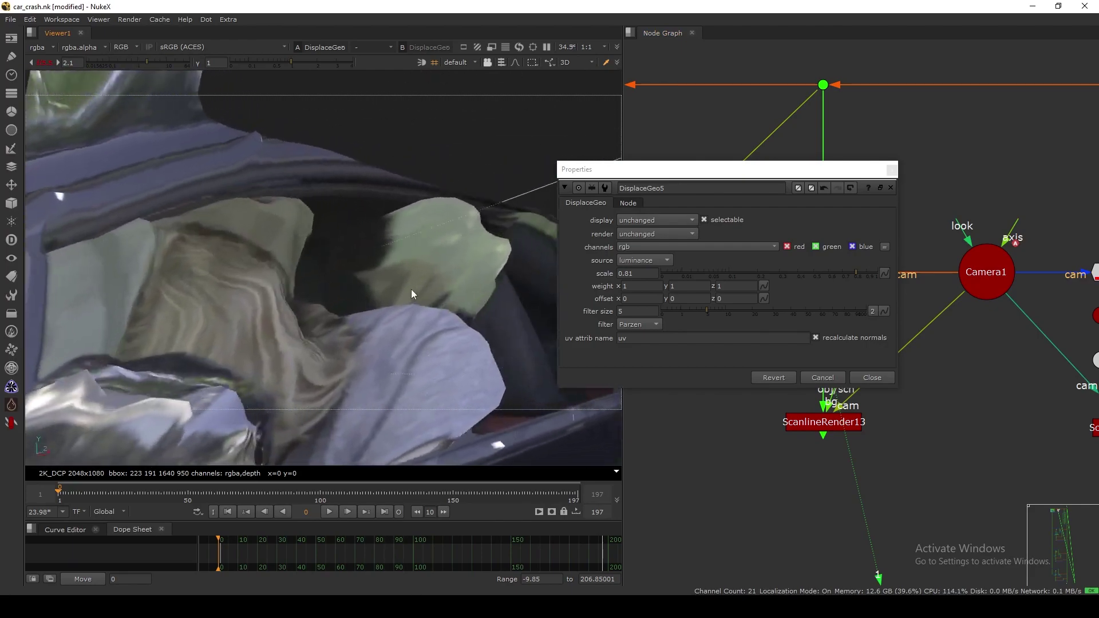
{"action": "left_click", "coordinate": [860, 378]}
{"action": "left_click", "coordinate": [445, 345]}
{"action": "key", "text": "f"}
{"action": "left_click", "coordinate": [506, 273]}
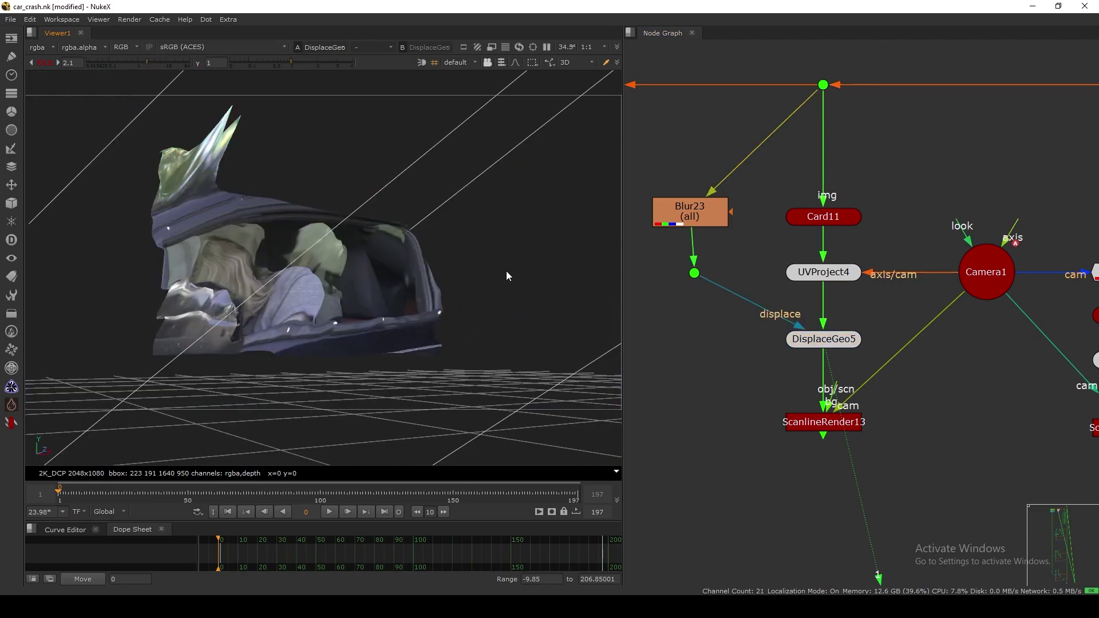
{"action": "middle_click_drag", "start_coordinate": [441, 333], "coordinate": [424, 291], "text": "alt"}
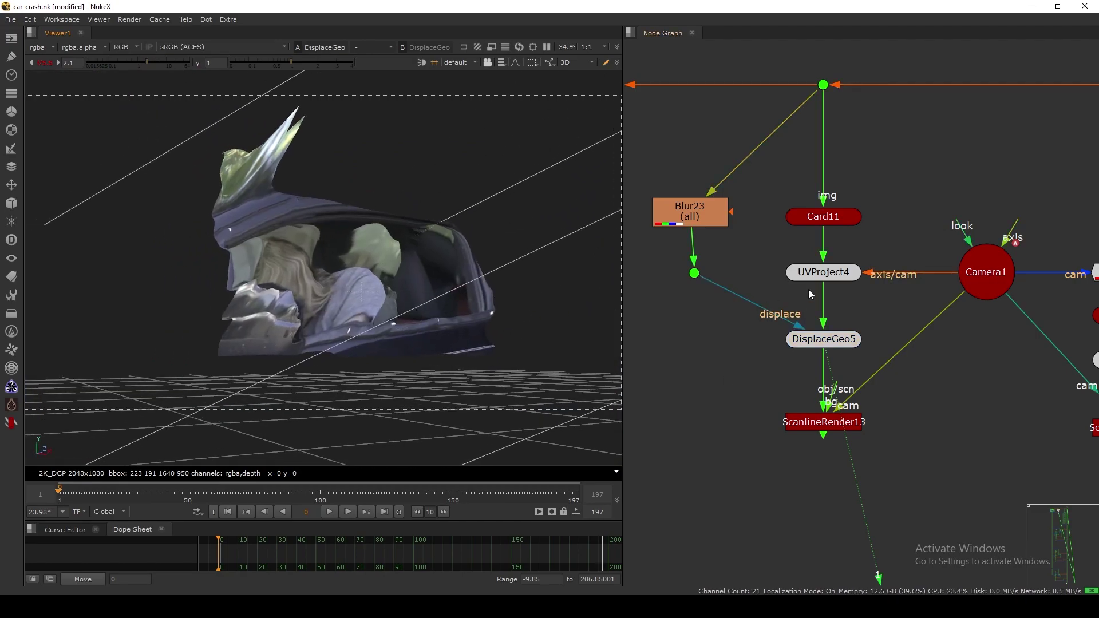
- Move DisplaceGeo5 closer to UVProject4, then view the source image dot followed by UVProject4
{"action": "left_click_drag", "start_coordinate": [832, 340], "coordinate": [832, 328]}
{"action": "middle_click_drag", "start_coordinate": [813, 176], "coordinate": [808, 226]}
{"action": "left_click_drag", "start_coordinate": [850, 113], "coordinate": [767, 196]}
{"action": "key", "text": "1"}
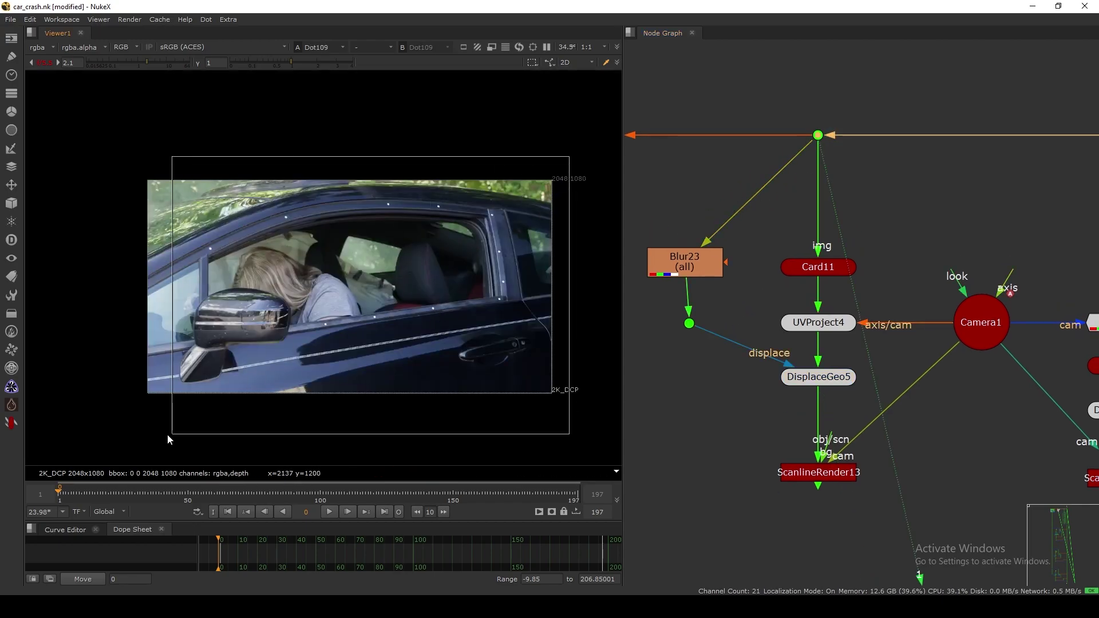
{"action": "middle_click_drag", "start_coordinate": [811, 391], "coordinate": [779, 361]}
{"action": "left_click", "coordinate": [813, 333]}
{"action": "left_click", "coordinate": [818, 281]}
{"action": "key", "text": "1"}
- View DisplaceGeo5's output and orbit around the displaced card near Camera1's projection direction
{"action": "left_click", "coordinate": [807, 334]}
{"action": "key", "text": "1"}
{"action": "scroll", "coordinate": [806, 364], "scroll_direction": "down", "scroll_amount": 2}
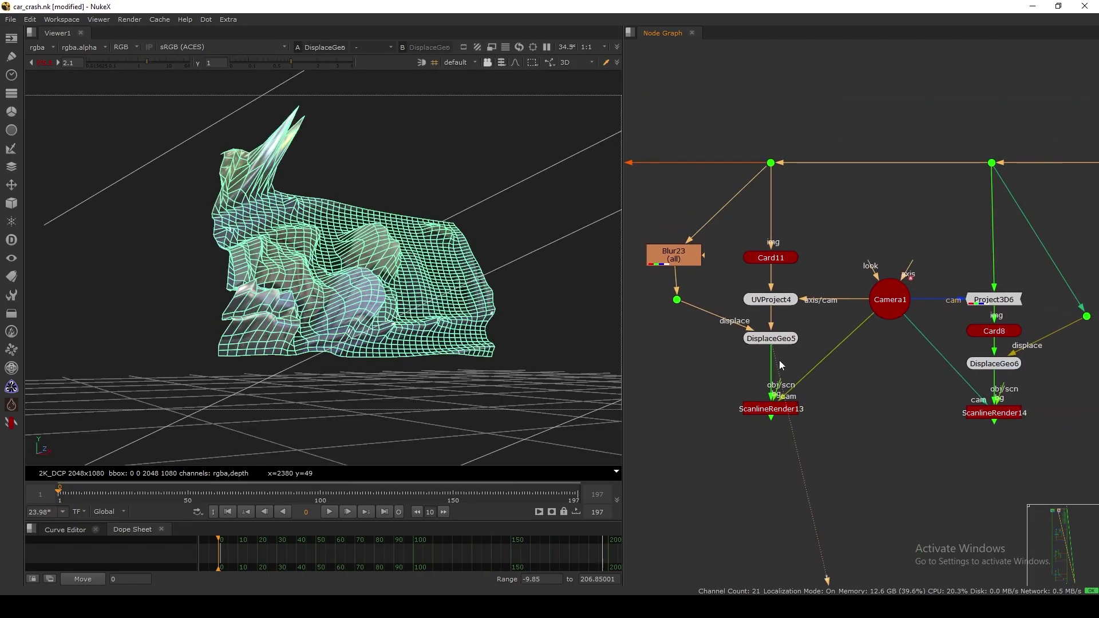
{"action": "scroll", "coordinate": [888, 304], "scroll_direction": "up", "scroll_amount": 4}
{"action": "left_click", "coordinate": [888, 297]}
{"action": "left_click_drag", "start_coordinate": [507, 261], "coordinate": [394, 316], "text": "ctrl"}
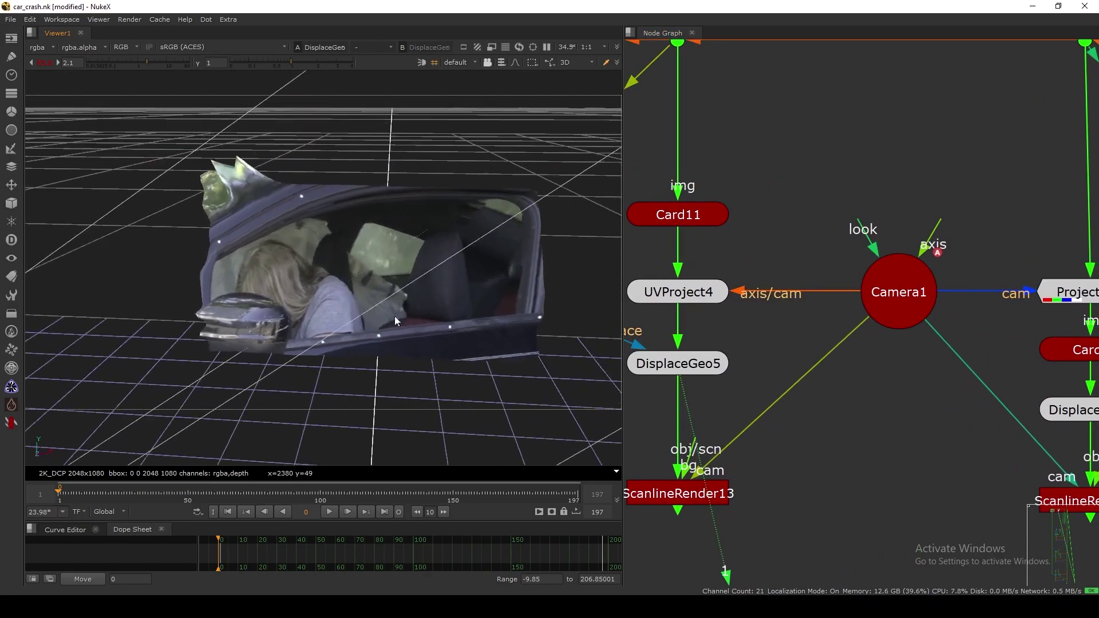
{"action": "scroll", "coordinate": [844, 247], "scroll_direction": "down", "scroll_amount": 2}
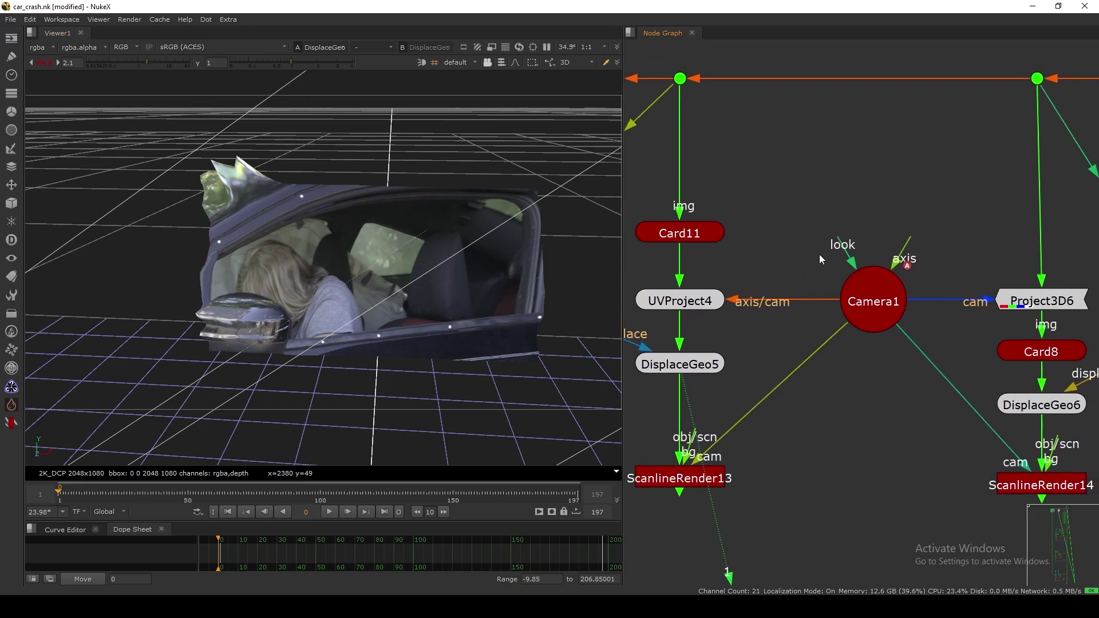
- Create an Axis node above Camera1 and connect it to the camera's axis input instead of its look input
{"action": "key", "text": "Tab"}
{"action": "type", "text": "axis"}
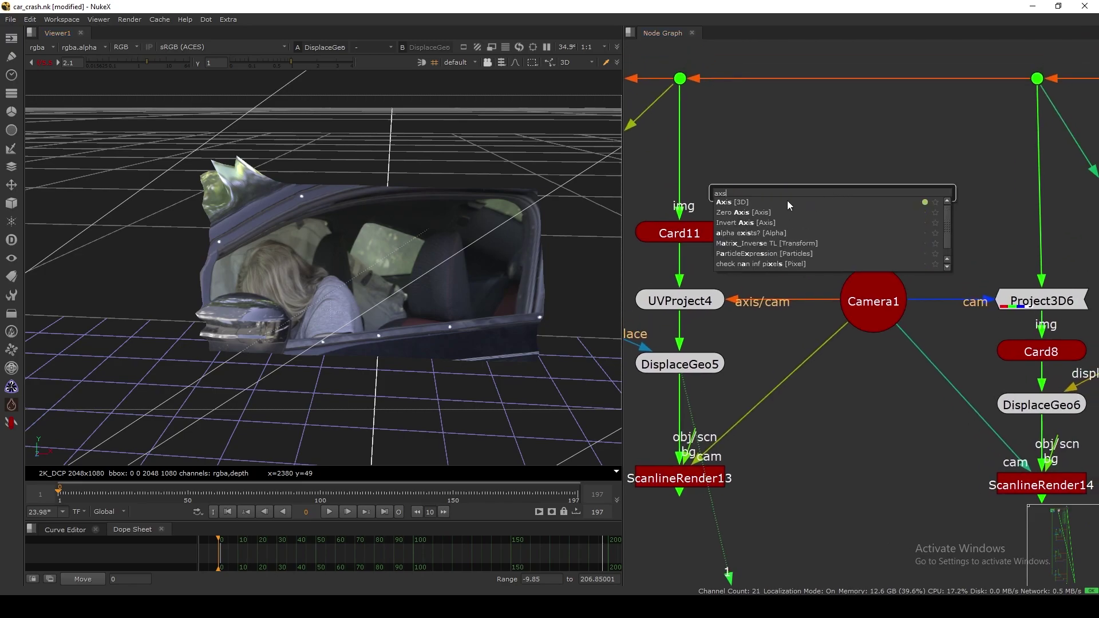
{"action": "key", "text": "Return"}
{"action": "left_click", "coordinate": [934, 83]}
{"action": "left_click_drag", "start_coordinate": [852, 248], "coordinate": [851, 189]}
{"action": "double_click", "coordinate": [849, 171]}
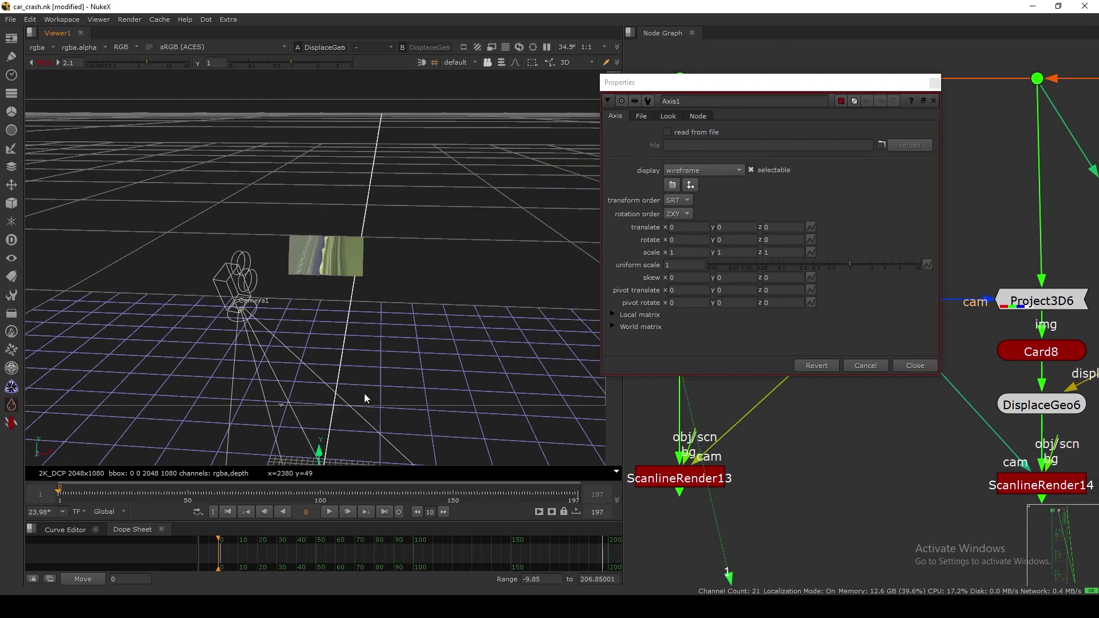
{"action": "left_click", "coordinate": [878, 363]}
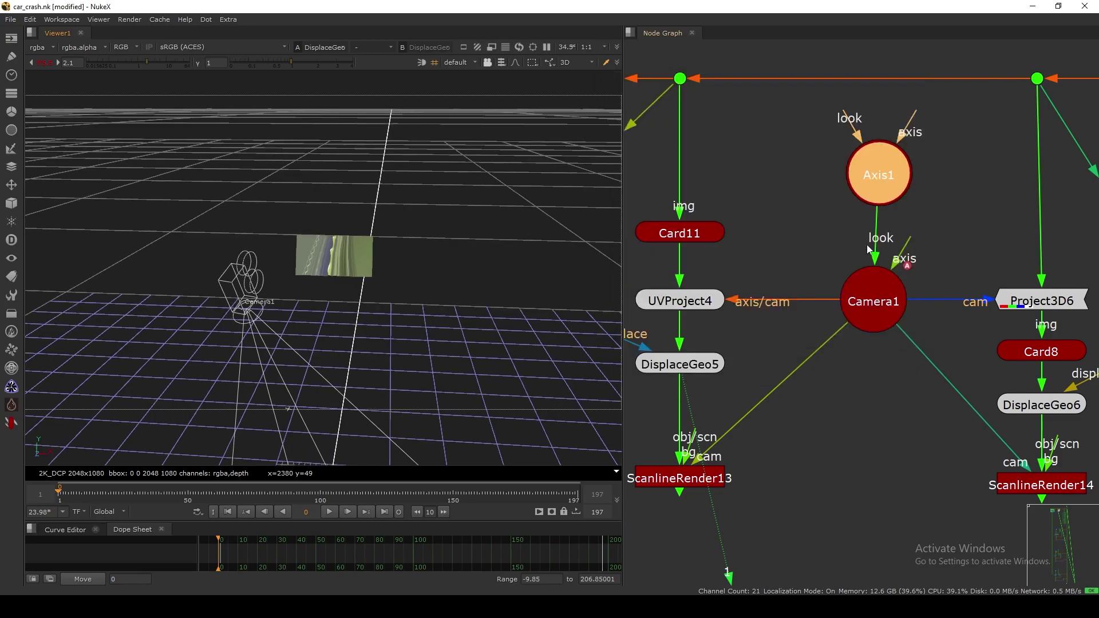
{"action": "left_click", "coordinate": [903, 244]}
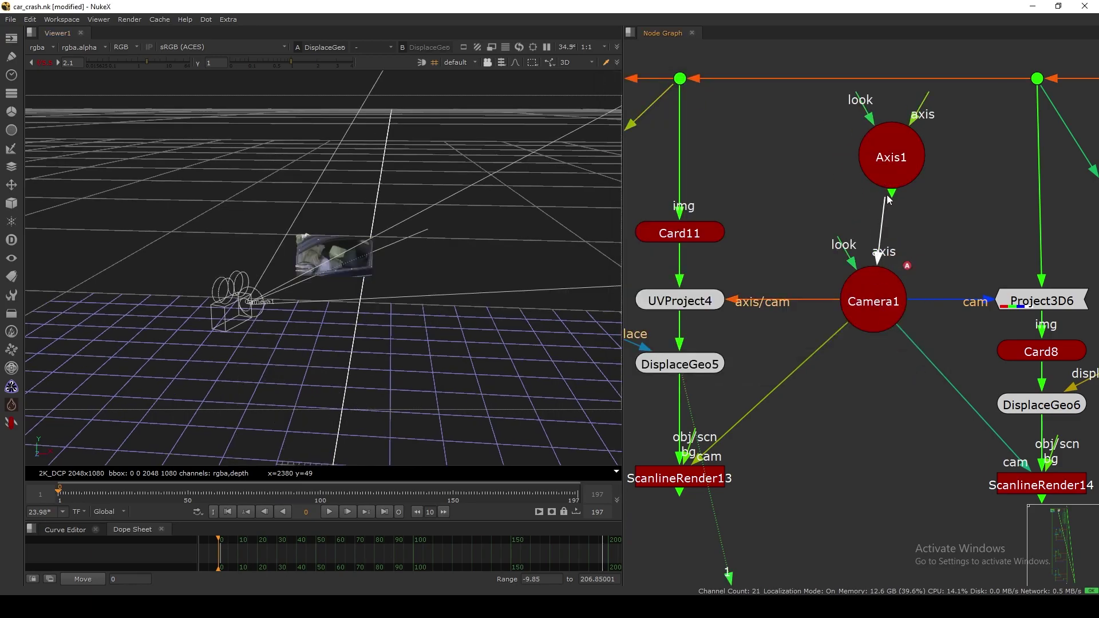
{"action": "left_click_drag", "start_coordinate": [890, 170], "coordinate": [871, 187]}
- Try sliding Axis1 along z to about -0.36 and scaling it uniformly to 1.04
{"action": "double_click", "coordinate": [871, 186]}
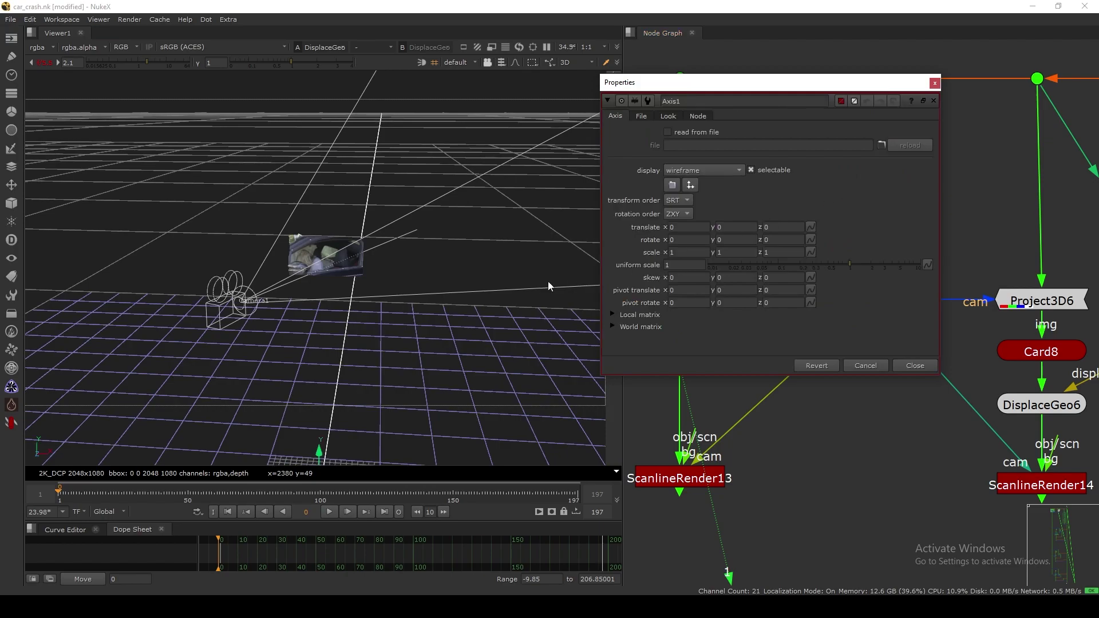
{"action": "left_click_drag", "start_coordinate": [384, 363], "coordinate": [341, 237], "text": "alt"}
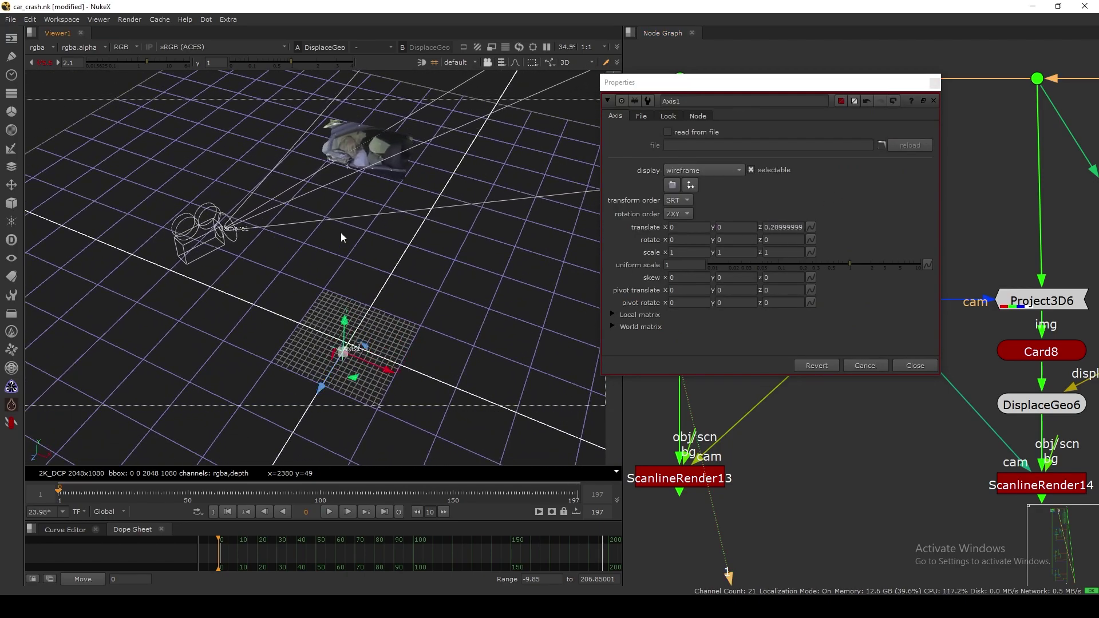
{"action": "right_click_drag", "start_coordinate": [341, 237], "coordinate": [358, 321], "text": "alt"}
{"action": "left_click_drag", "start_coordinate": [320, 424], "coordinate": [345, 387]}
{"action": "left_click_drag", "start_coordinate": [841, 264], "coordinate": [850, 263]}
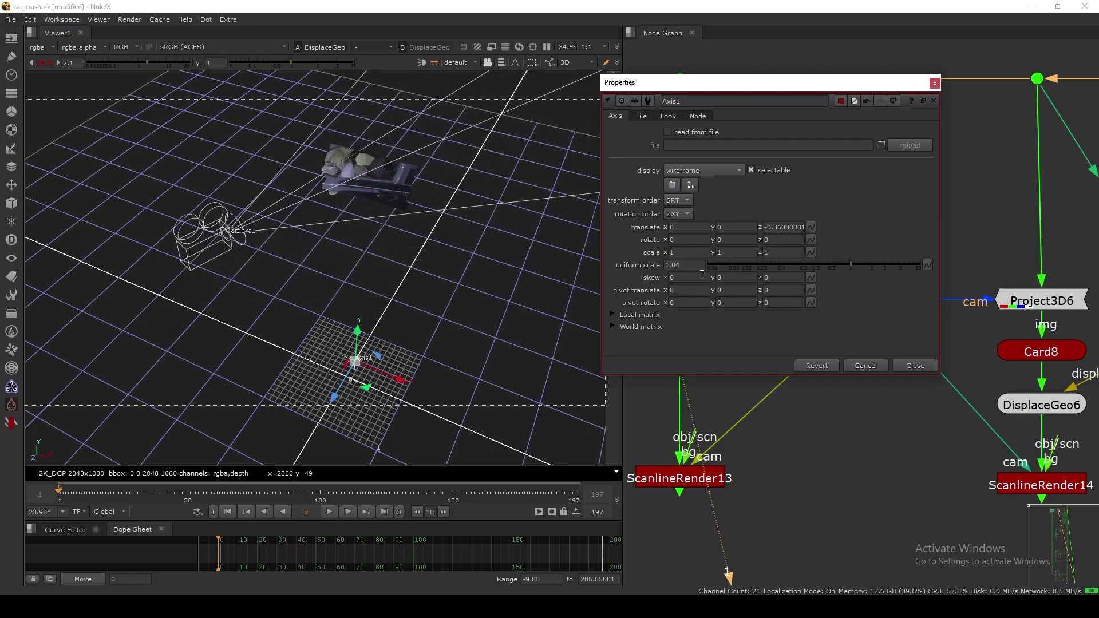
- Set Axis1's uniform scale to 1, offset its pivot to about -0.705, 3.99, 1.858 at the camera, and shift the axis
{"action": "left_click_drag", "start_coordinate": [692, 265], "coordinate": [638, 269]}
{"action": "type", "text": "1"}
{"action": "key", "text": "Return"}
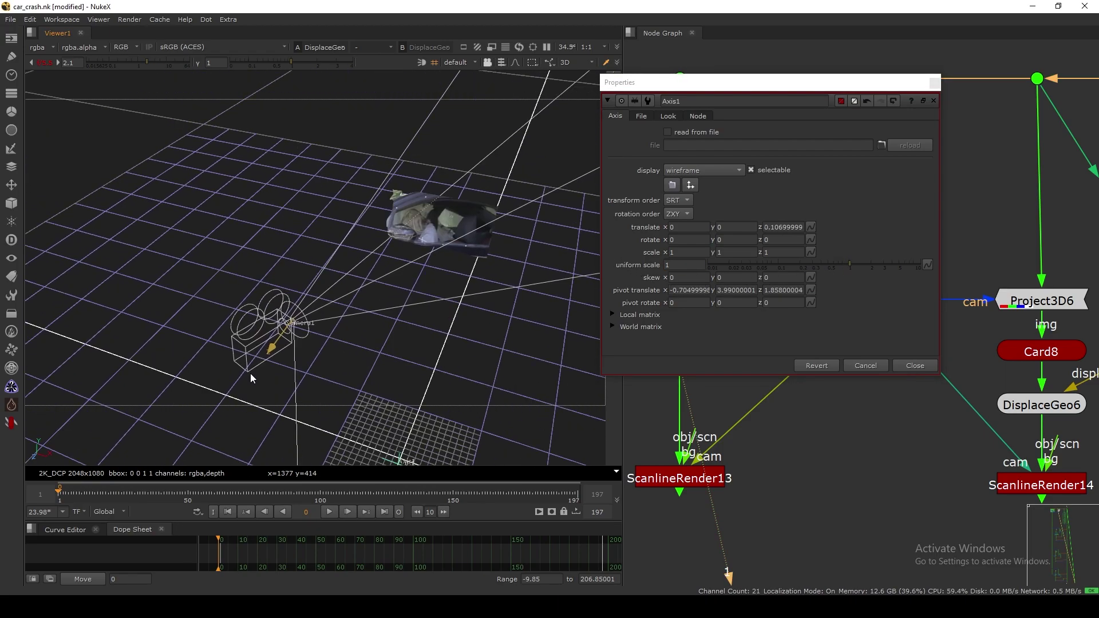
{"action": "left_click_drag", "start_coordinate": [249, 374], "coordinate": [358, 322]}
{"action": "left_click", "coordinate": [910, 366]}
- View ScanlineRender13's output and examine how the UVProject branch renders with the offset camera
{"action": "middle_click_drag", "start_coordinate": [827, 414], "coordinate": [903, 353]}
{"action": "left_click", "coordinate": [756, 418]}
{"action": "key", "text": "1"}
{"action": "left_click", "coordinate": [660, 483]}
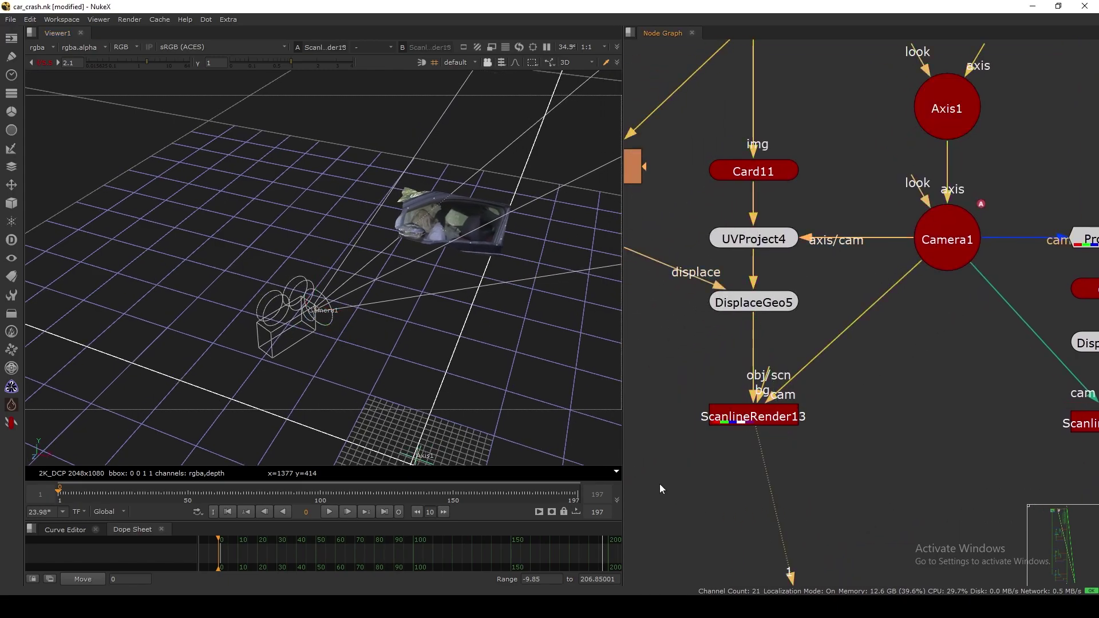
{"action": "scroll", "coordinate": [328, 270], "scroll_direction": "up", "scroll_amount": 2}
{"action": "scroll", "coordinate": [770, 404], "scroll_direction": "down", "scroll_amount": 2}
{"action": "middle_click_drag", "start_coordinate": [766, 291], "coordinate": [771, 291]}
{"action": "left_click_drag", "start_coordinate": [672, 247], "coordinate": [677, 249]}
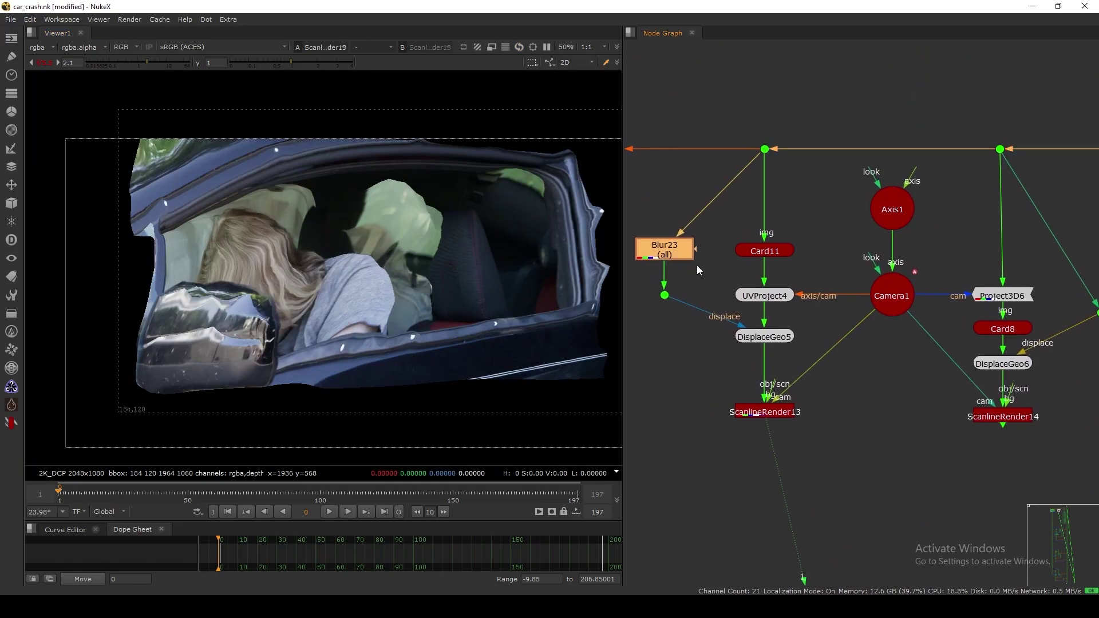
{"action": "middle_click_drag", "start_coordinate": [696, 267], "coordinate": [714, 259]}
{"action": "middle_click_drag", "start_coordinate": [463, 378], "coordinate": [428, 353]}
{"action": "middle_click_drag", "start_coordinate": [721, 359], "coordinate": [594, 344]}
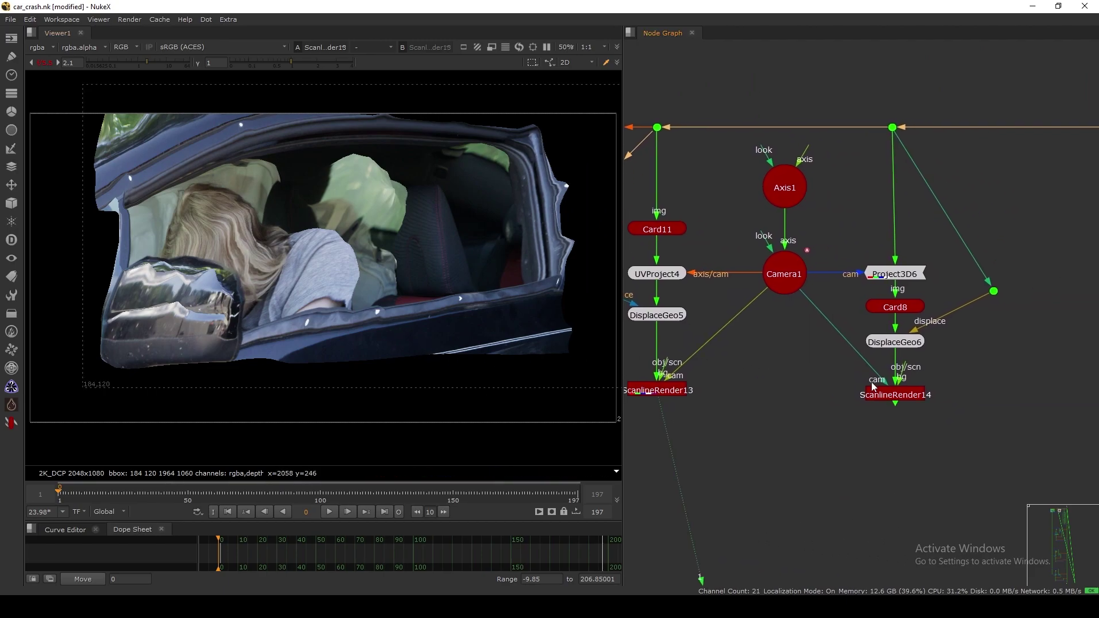
- View ScanlineRender14's output, then delete DisplaceGeo6 and its displace dot from the Project3D branch
{"action": "left_click_drag", "start_coordinate": [977, 371], "coordinate": [845, 452]}
{"action": "key", "text": "1"}
{"action": "middle_click_drag", "start_coordinate": [858, 446], "coordinate": [857, 439]}
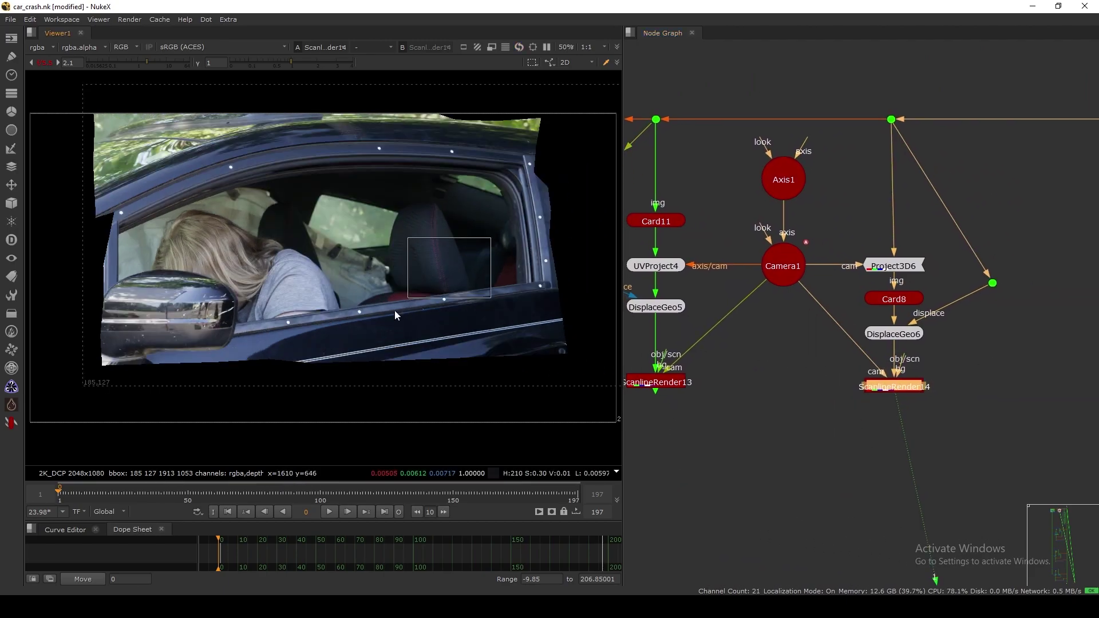
{"action": "left_click_drag", "start_coordinate": [395, 311], "coordinate": [376, 324]}
{"action": "left_click_drag", "start_coordinate": [1040, 257], "coordinate": [950, 324]}
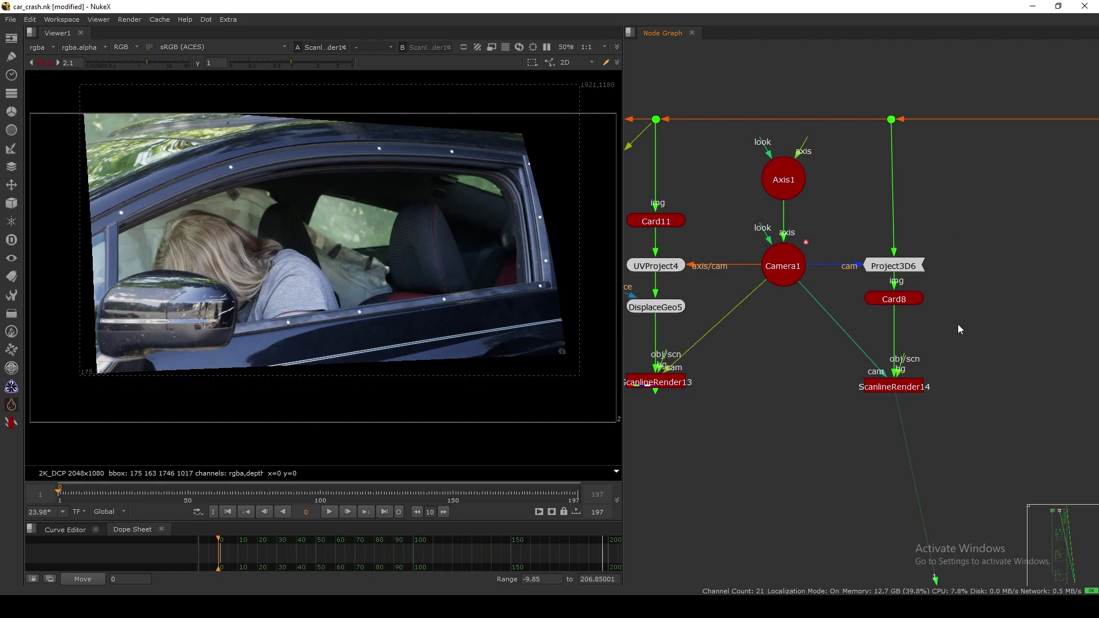
- Switch the viewer back to ScanlineRender13 and look over the nodes of the UVProject branch
{"action": "middle_click_drag", "start_coordinate": [713, 339], "coordinate": [844, 325]}
{"action": "left_click", "coordinate": [693, 210]}
{"action": "scroll", "coordinate": [726, 215], "scroll_direction": "down", "scroll_amount": 6}
{"action": "left_click", "coordinate": [745, 264]}
{"action": "key", "text": "1"}
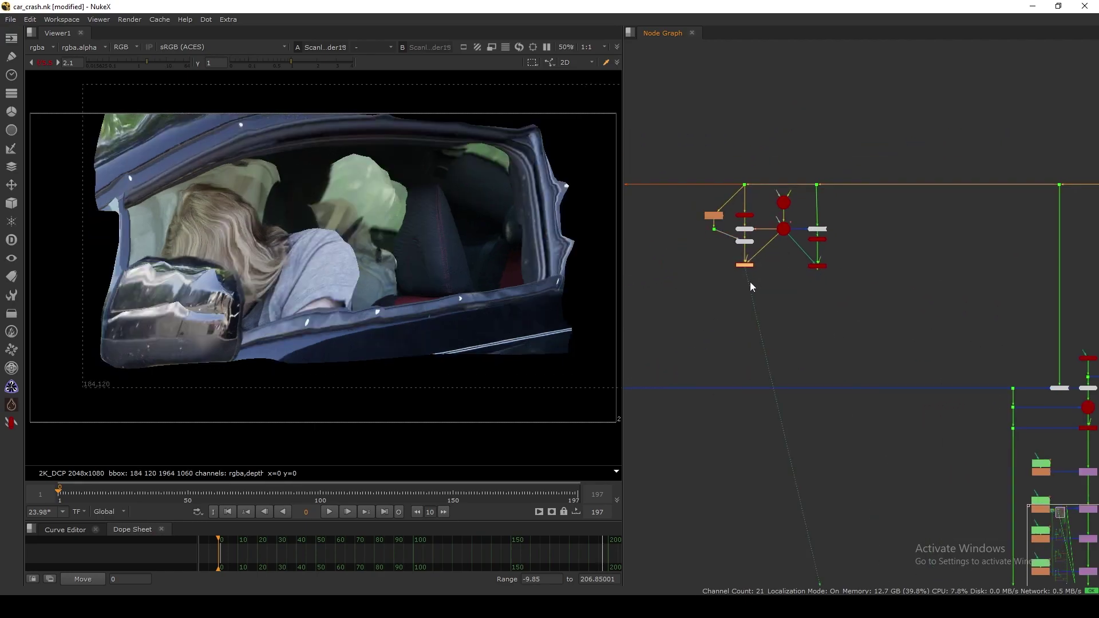
{"action": "scroll", "coordinate": [775, 270], "scroll_direction": "up", "scroll_amount": 8}
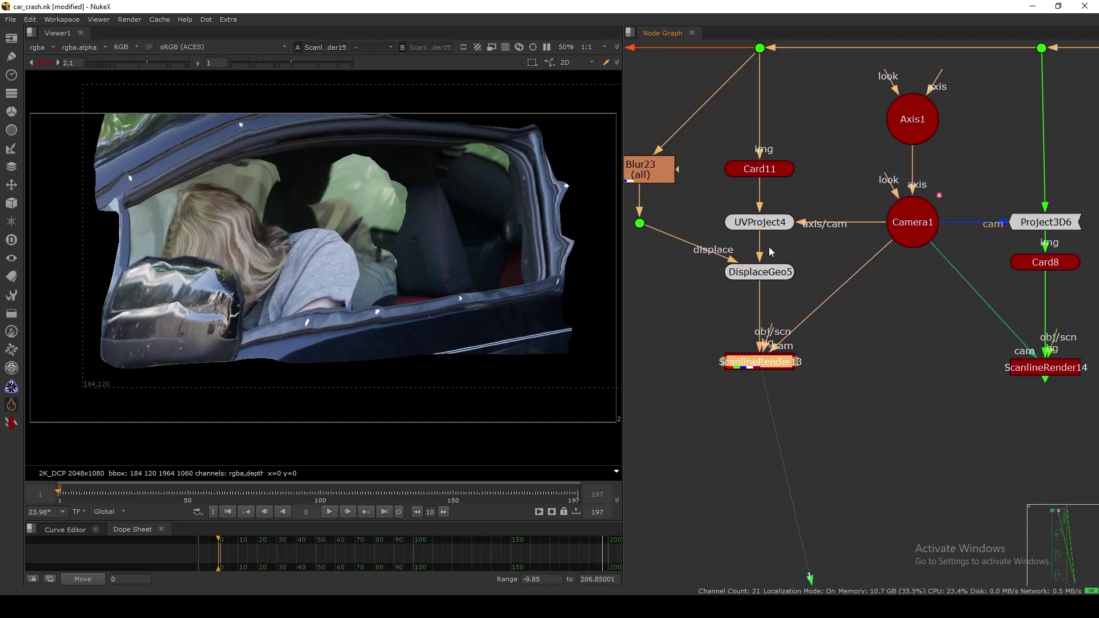
{"action": "left_click_drag", "start_coordinate": [797, 150], "coordinate": [703, 288]}
{"action": "left_click_drag", "start_coordinate": [820, 136], "coordinate": [706, 241]}
{"action": "left_click", "coordinate": [707, 242]}
- Insert an EditGeo node between UVProject4 and DisplaceGeo5 and dismiss its properties
{"action": "left_click_drag", "start_coordinate": [757, 270], "coordinate": [769, 303]}
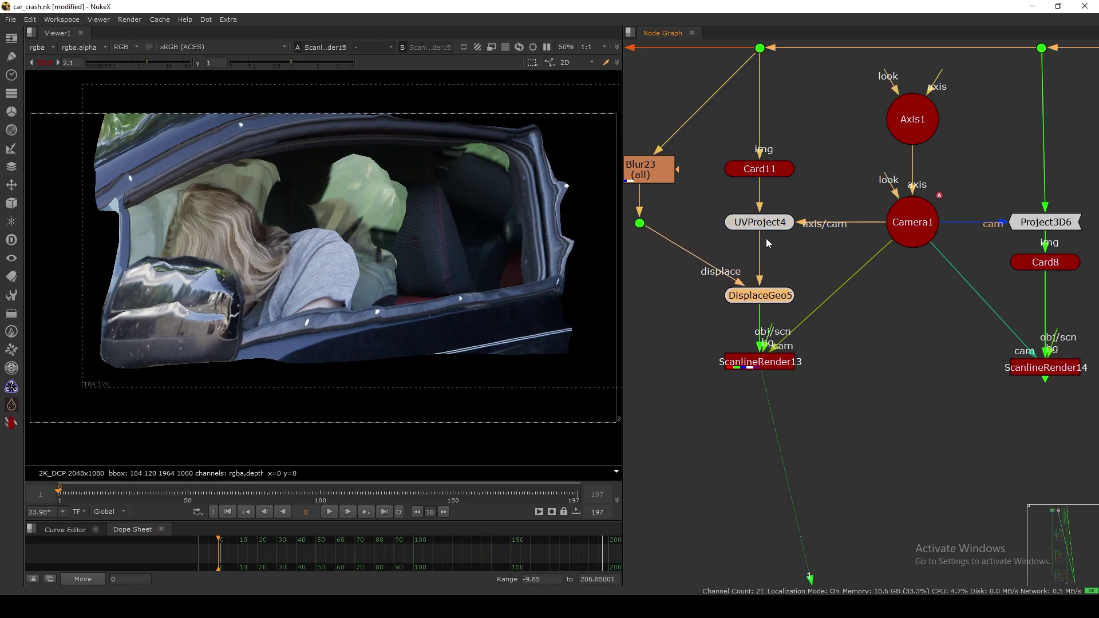
{"action": "key", "text": "Tab"}
{"action": "type", "text": "edtg"}
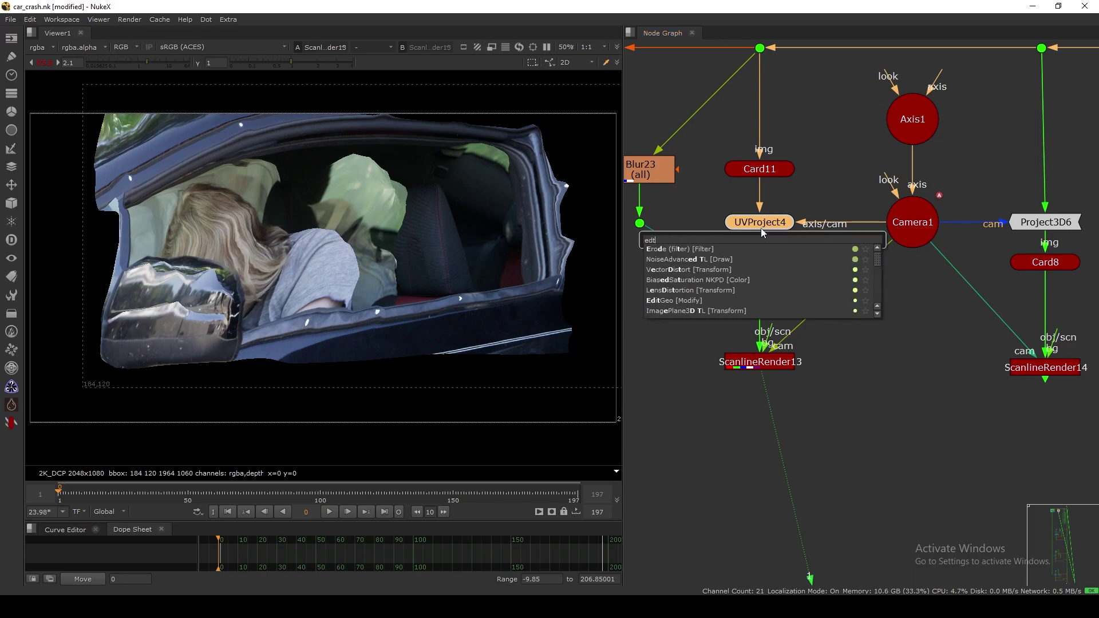
{"action": "key", "text": "Return"}
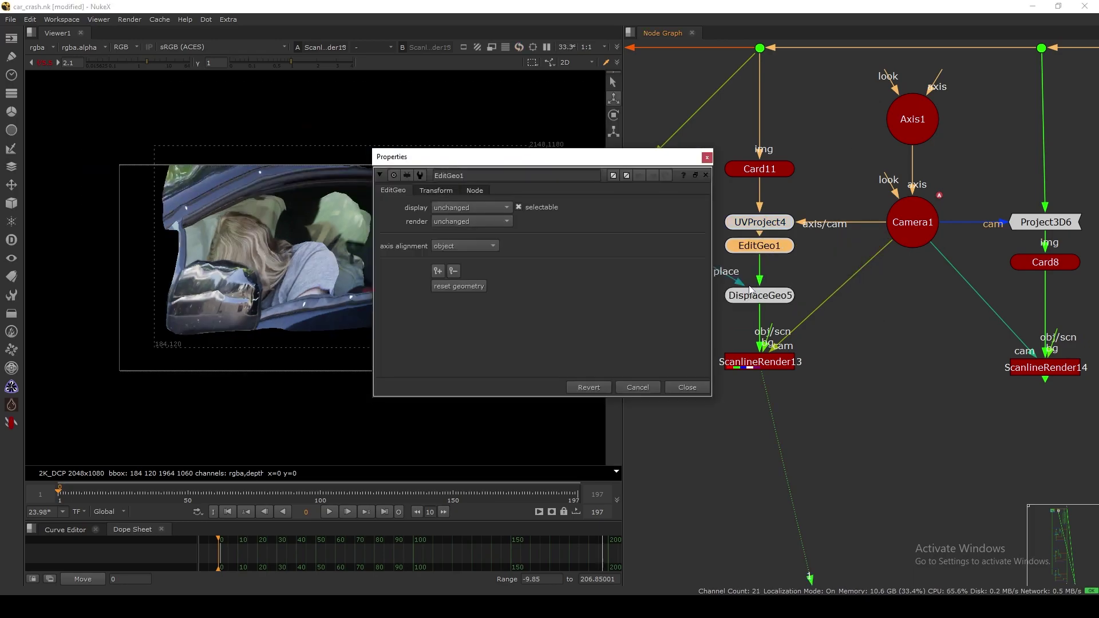
{"action": "left_click", "coordinate": [692, 392]}
- Disable DisplaceGeo5 and view its output in 3D
{"action": "left_click", "coordinate": [759, 303]}
{"action": "key", "text": "d"}
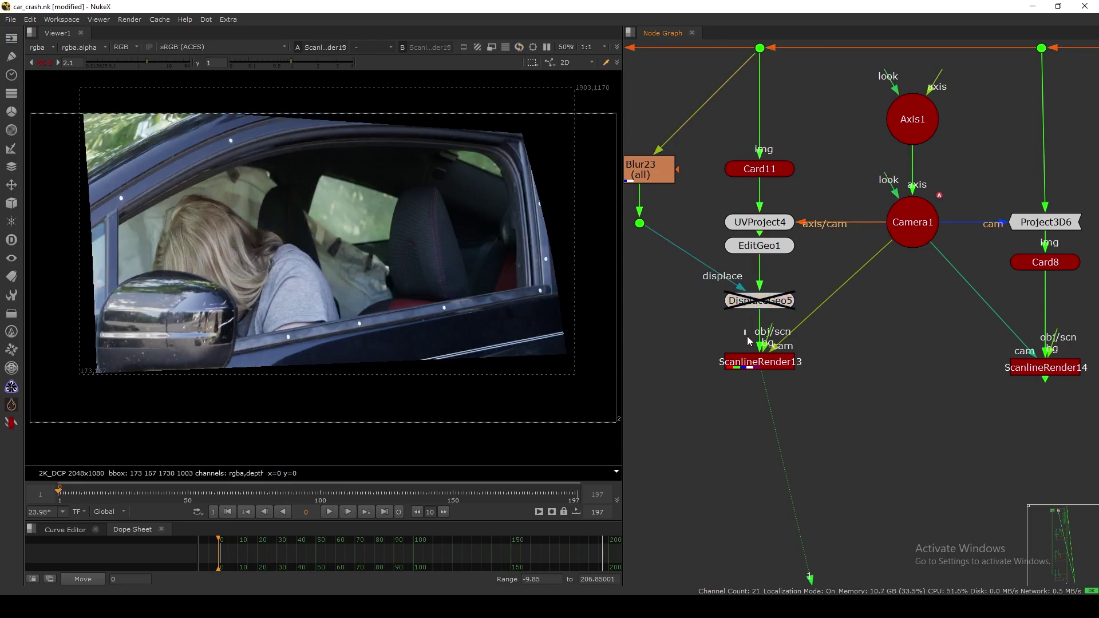
{"action": "key", "text": "1"}
{"action": "key", "text": "f"}
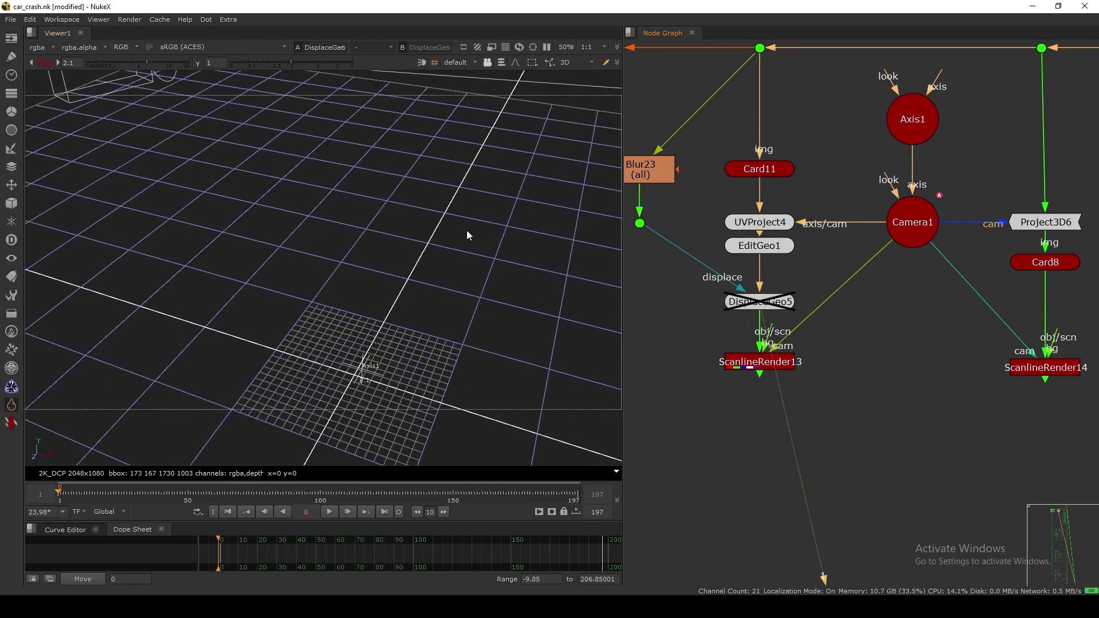
- Open EditGeo1's properties and bring the undisplaced card up close in the 3D viewer
{"action": "double_click", "coordinate": [779, 251]}
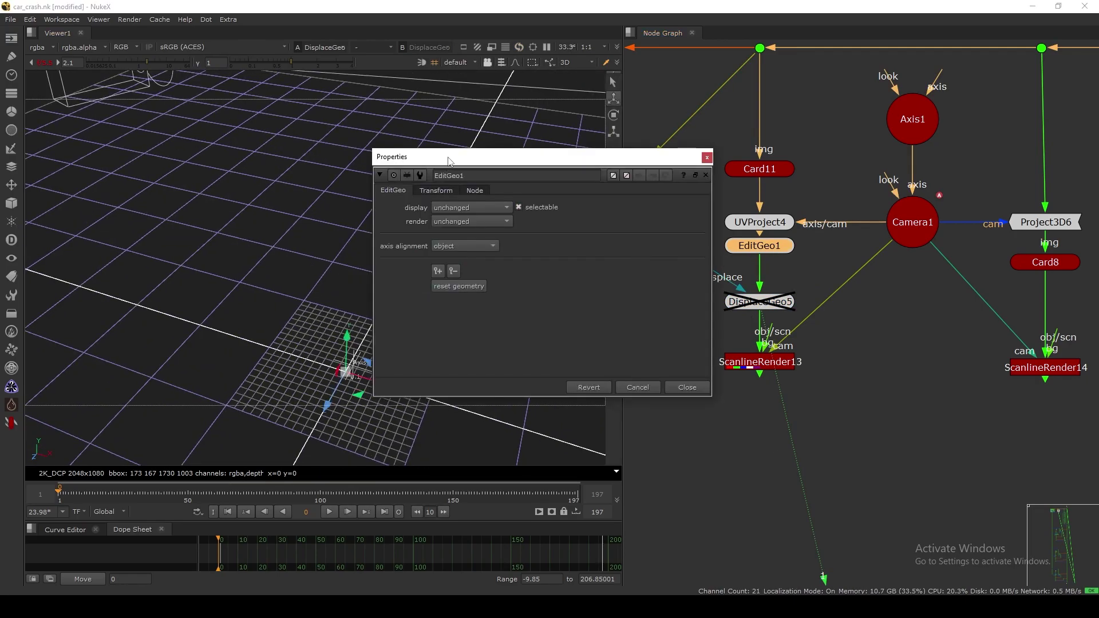
{"action": "left_click_drag", "start_coordinate": [449, 161], "coordinate": [641, 129]}
{"action": "key", "text": "f"}
{"action": "left_click_drag", "start_coordinate": [386, 160], "coordinate": [510, 150], "text": "ctrl"}
{"action": "left_click", "coordinate": [349, 317]}
{"action": "scroll", "coordinate": [349, 317], "scroll_direction": "up", "scroll_amount": 5}
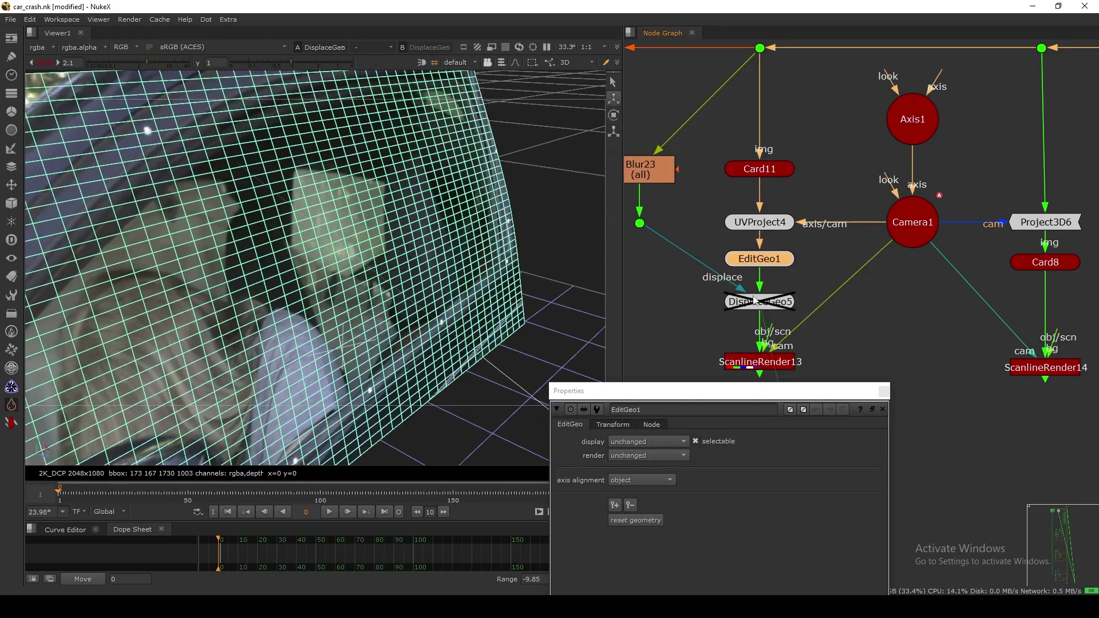
- Switch the viewer to vertex selection and pull groups of the card's vertices around the head and side mirror out of the plane
{"action": "left_click_drag", "start_coordinate": [712, 393], "coordinate": [866, 133]}
{"action": "left_click", "coordinate": [502, 63]}
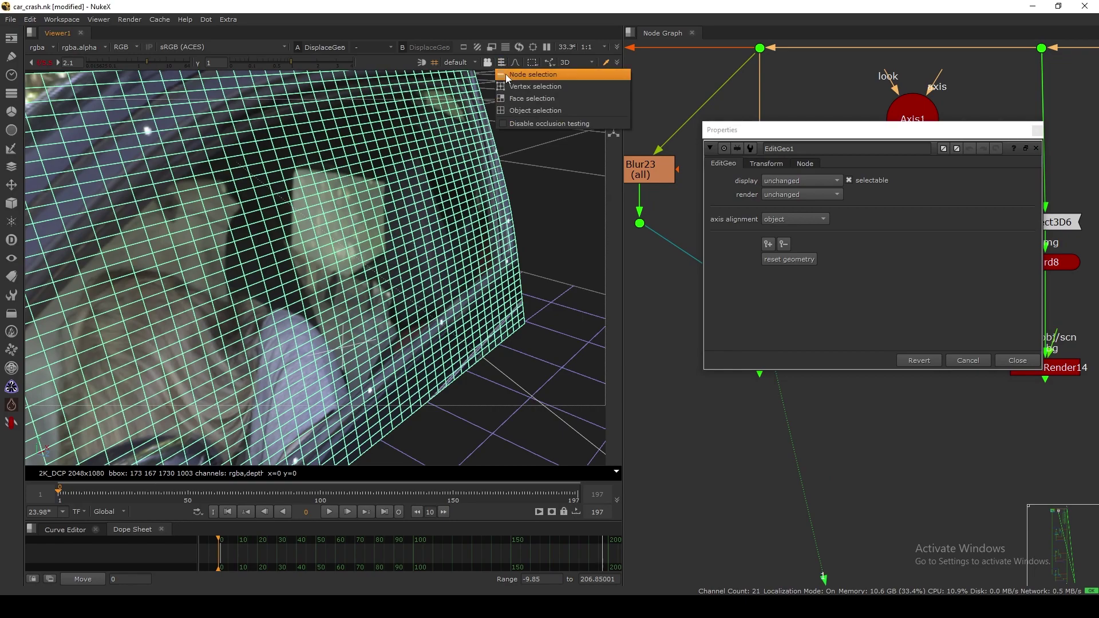
{"action": "left_click", "coordinate": [529, 86]}
{"action": "scroll", "coordinate": [458, 275], "scroll_direction": "down", "scroll_amount": 3}
{"action": "scroll", "coordinate": [329, 295], "scroll_direction": "up", "scroll_amount": 3}
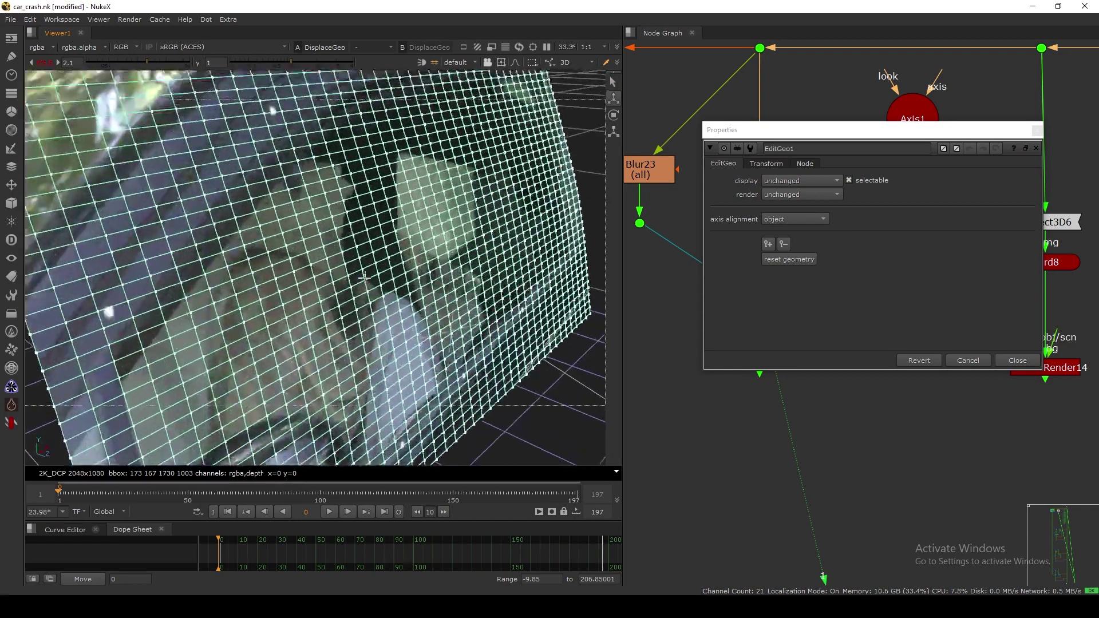
{"action": "mouse_move", "coordinate": [301, 270]}
{"action": "left_mouse_down"}
{"action": "mouse_move", "coordinate": [341, 299]}
{"action": "mouse_move", "coordinate": [490, 295]}
{"action": "mouse_move", "coordinate": [402, 329]}
{"action": "mouse_move", "coordinate": [388, 315]}
{"action": "mouse_move", "coordinate": [462, 358]}
{"action": "mouse_move", "coordinate": [381, 351]}
{"action": "mouse_move", "coordinate": [286, 429]}
{"action": "left_mouse_up"}
{"action": "left_click_drag", "start_coordinate": [309, 372], "coordinate": [367, 358], "text": "ctrl"}
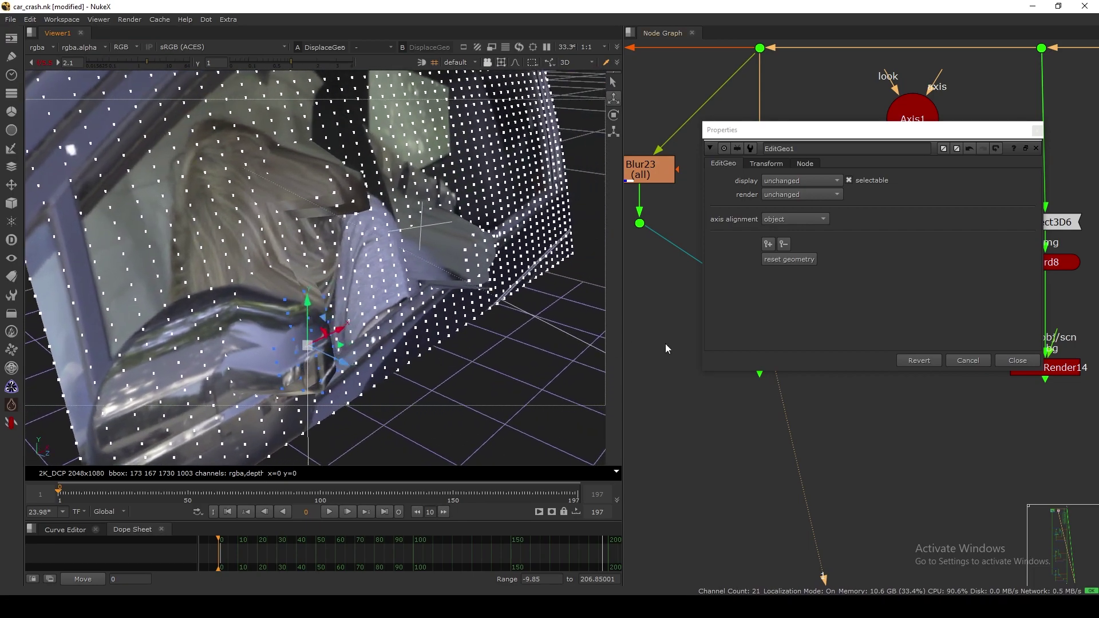
- Dismiss EditGeo1's properties and examine the edited Card11 from a more frontal angle
{"action": "left_click", "coordinate": [1014, 361]}
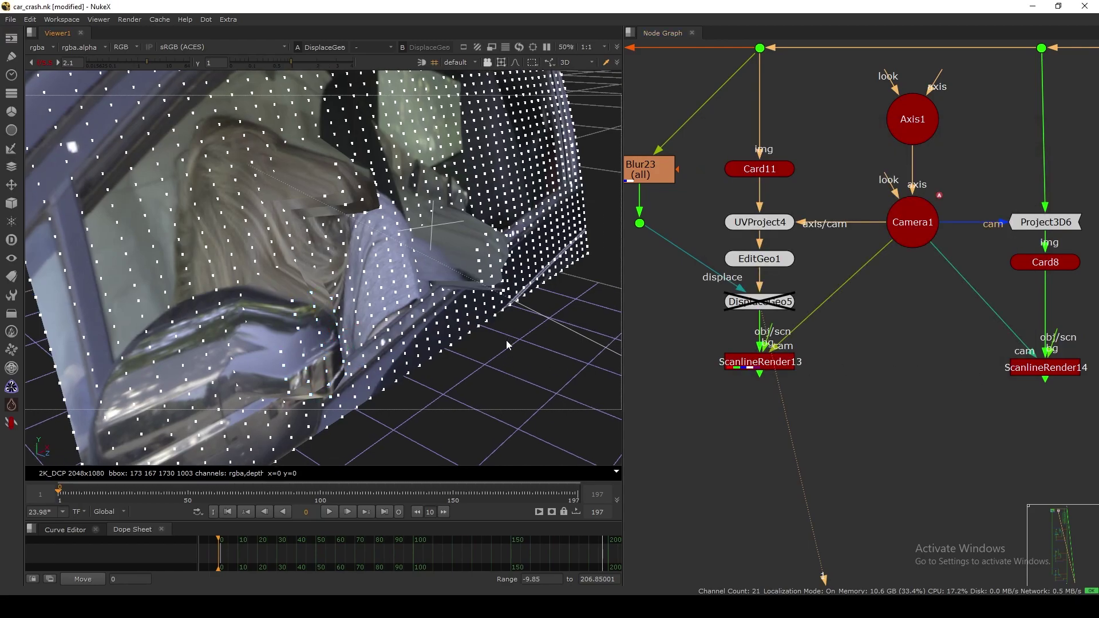
{"action": "left_click_drag", "start_coordinate": [507, 345], "coordinate": [293, 282], "text": "ctrl"}
{"action": "left_click", "coordinate": [768, 265]}
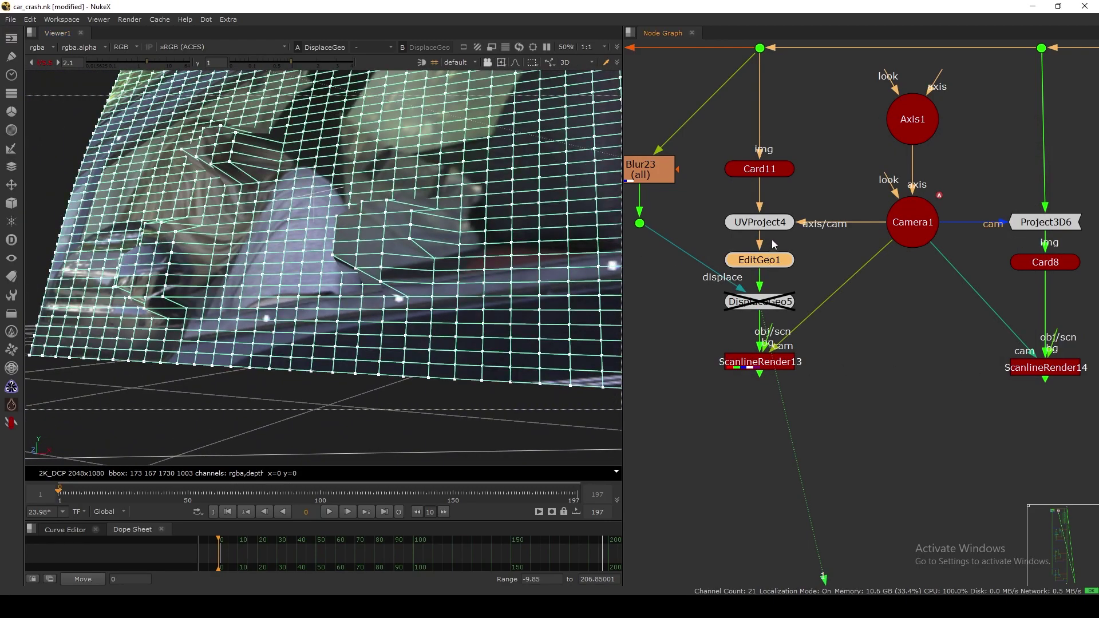
{"action": "middle_click_drag", "start_coordinate": [897, 344], "coordinate": [862, 340]}
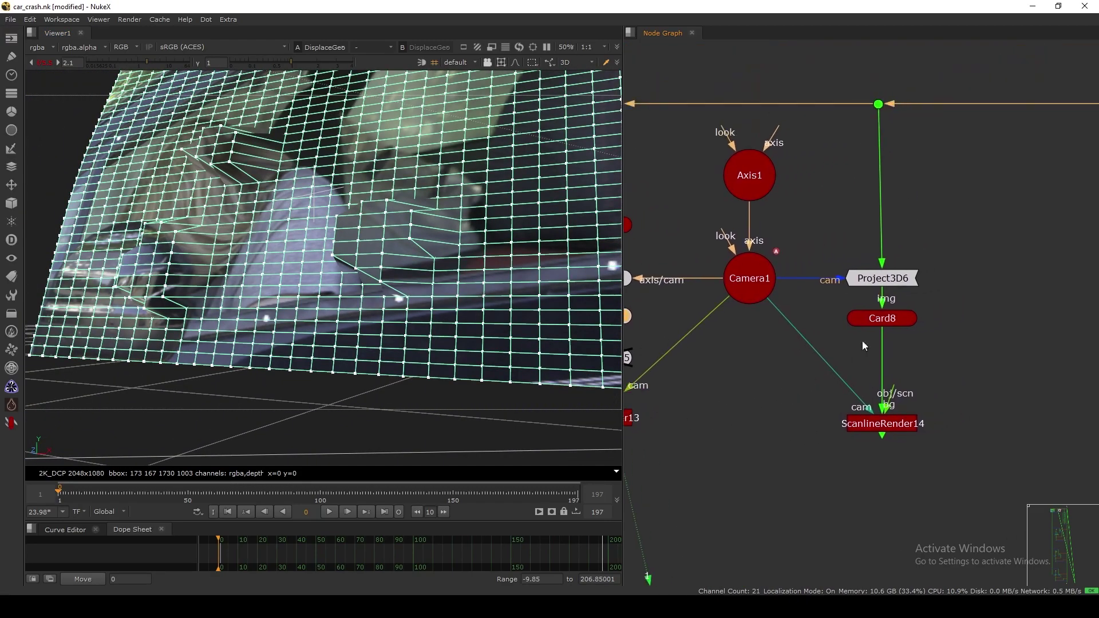
{"action": "left_click", "coordinate": [923, 345]}
{"action": "left_click_drag", "start_coordinate": [885, 347], "coordinate": [885, 355]}
{"action": "key", "text": "1"}
{"action": "left_click", "coordinate": [842, 379]}
{"action": "left_click_drag", "start_coordinate": [449, 344], "coordinate": [590, 337], "text": "ctrl"}
{"action": "left_click_drag", "start_coordinate": [878, 352], "coordinate": [885, 359]}
{"action": "double_click", "coordinate": [885, 359]}
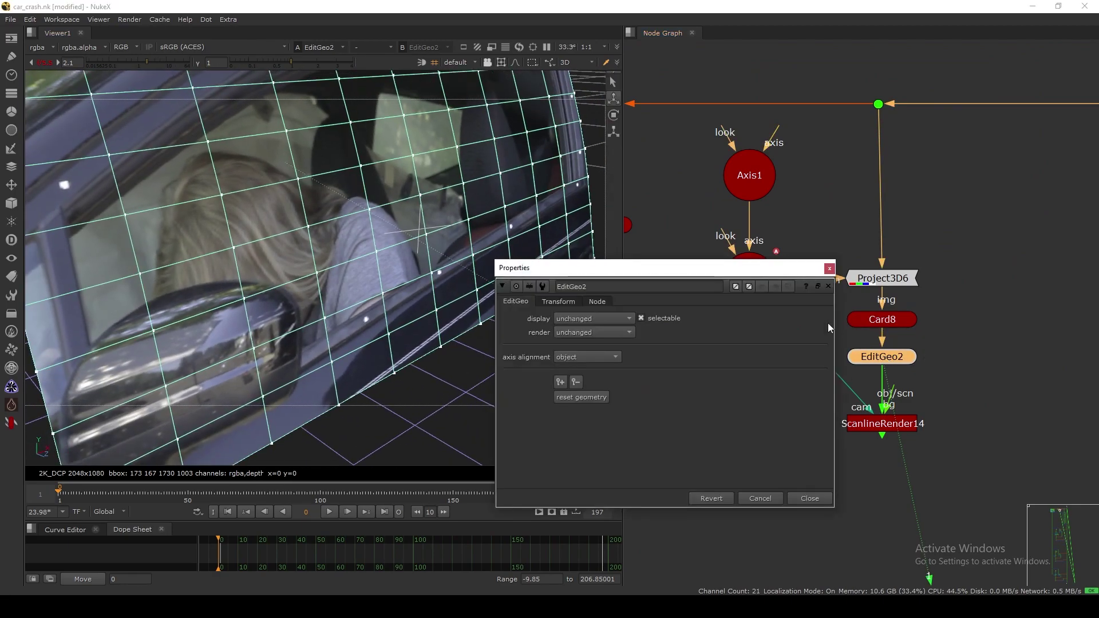
{"action": "left_click", "coordinate": [853, 357]}
{"action": "key", "text": "Delete"}
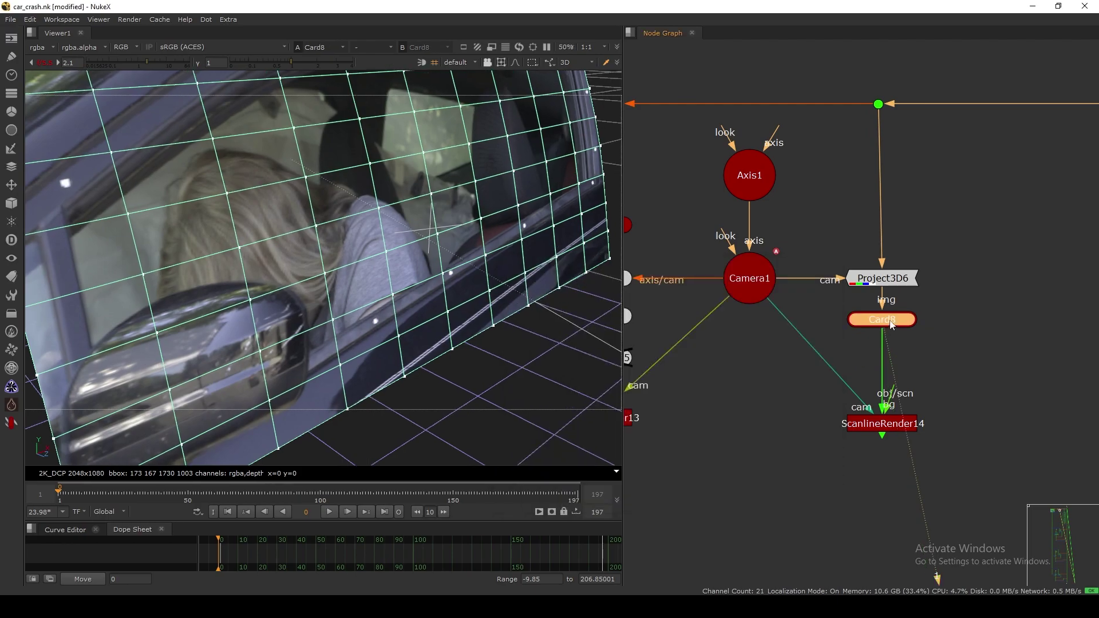
- Insert a new EditGeo node between Card8 and ScanlineRender14
{"action": "key", "text": "Tab"}
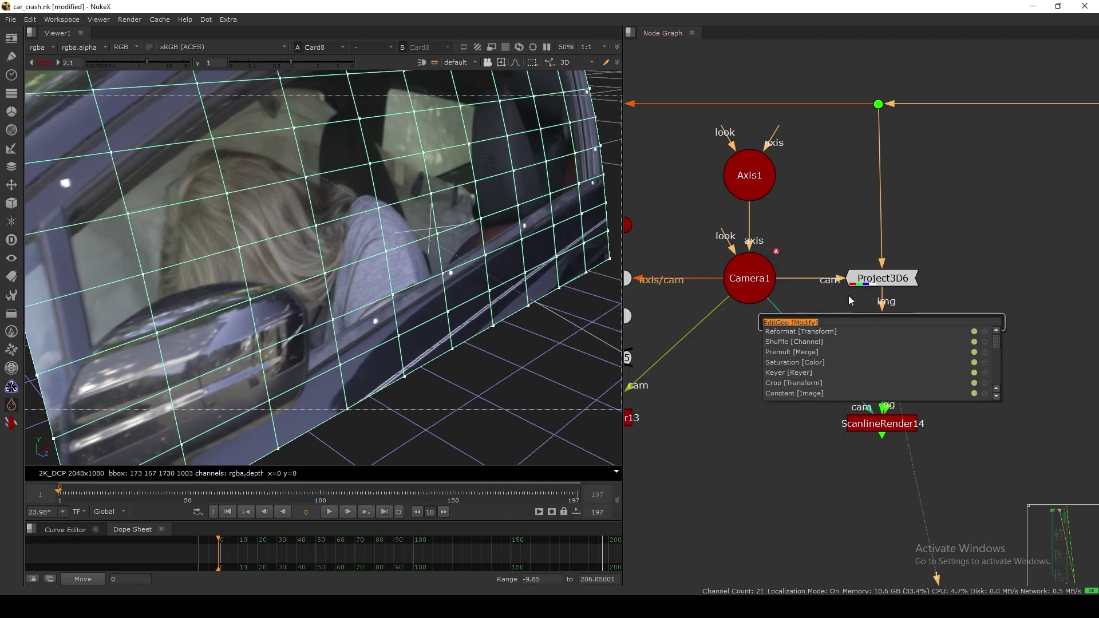
{"action": "key", "text": "Return"}
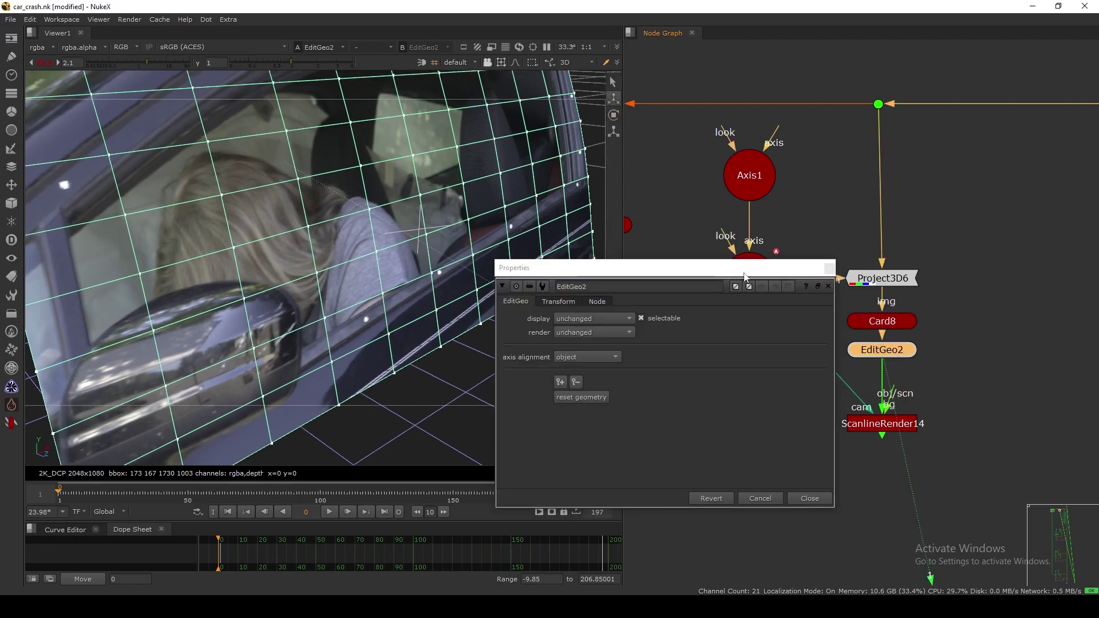
- Pull a group of Card8's vertices between the head and side mirror out of the plane and dismiss EditGeo2's properties
{"action": "left_click", "coordinate": [324, 205]}
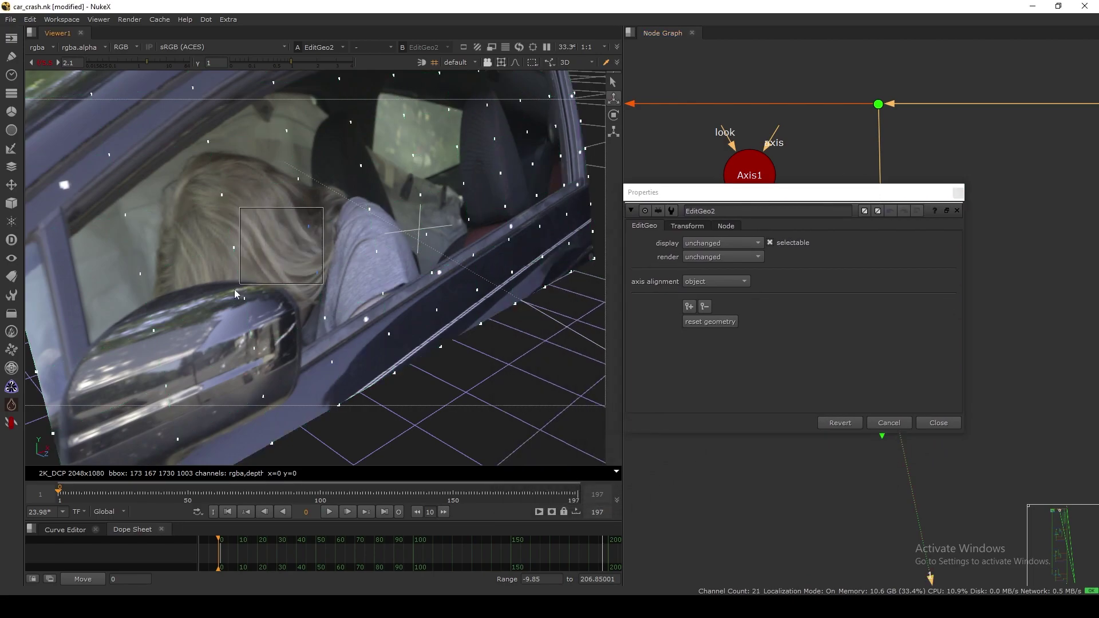
{"action": "left_click_drag", "start_coordinate": [235, 290], "coordinate": [300, 312]}
{"action": "left_click_drag", "start_coordinate": [363, 286], "coordinate": [551, 411]}
{"action": "left_click_drag", "start_coordinate": [551, 412], "coordinate": [360, 321], "text": "ctrl"}
{"action": "left_click_drag", "start_coordinate": [385, 324], "coordinate": [409, 324], "text": "ctrl"}
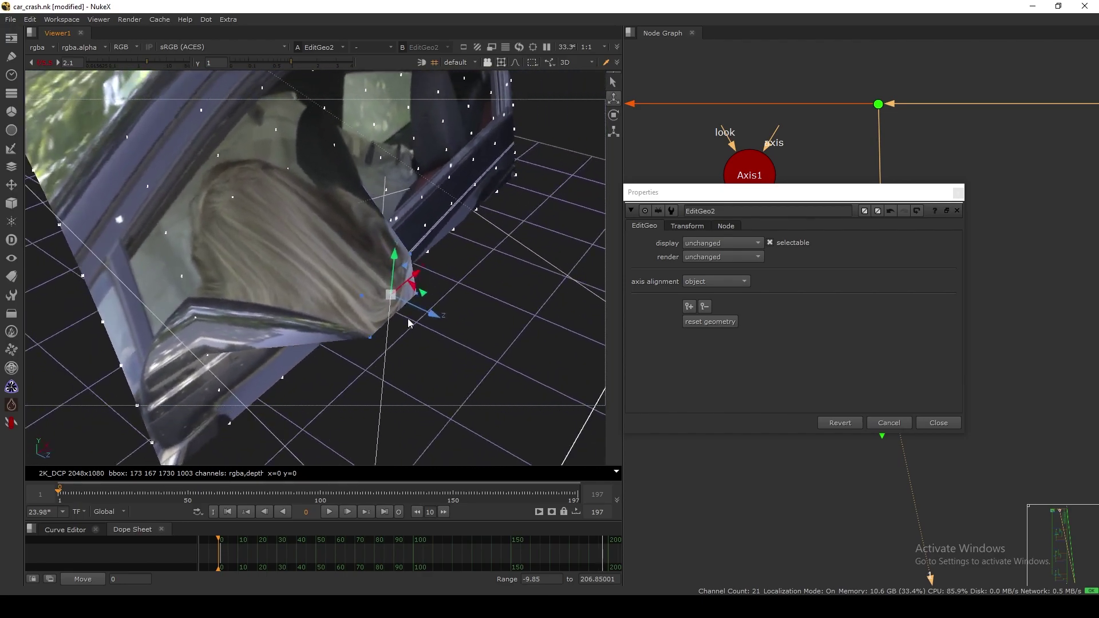
{"action": "left_click_drag", "start_coordinate": [351, 289], "coordinate": [323, 256], "text": "ctrl"}
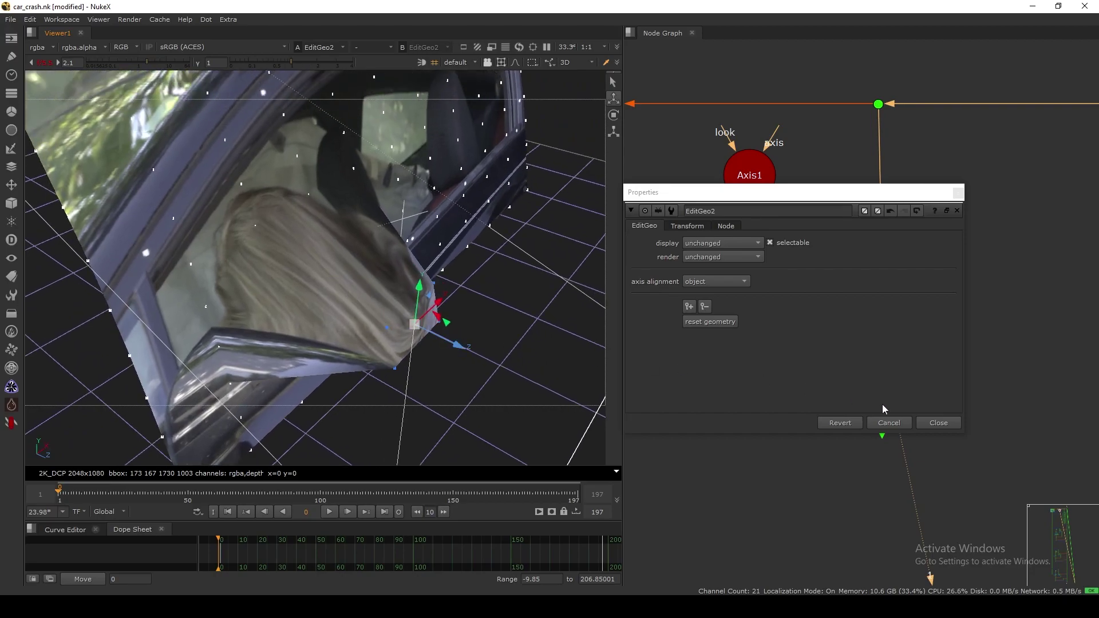
{"action": "left_click", "coordinate": [937, 422]}
- View ScanlineRender13 in 3D and examine how the UVProject image follows the deformed card from the side
{"action": "middle_click_drag", "start_coordinate": [676, 426], "coordinate": [827, 391]}
{"action": "left_click", "coordinate": [751, 381]}
{"action": "key", "text": "1"}
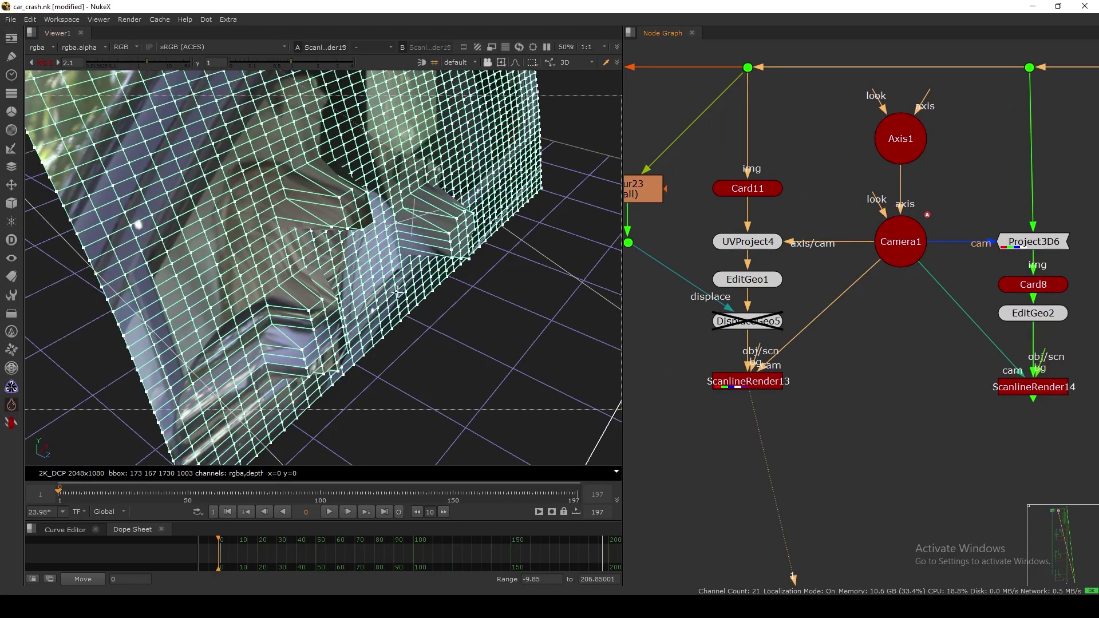
{"action": "left_click_drag", "start_coordinate": [398, 292], "coordinate": [441, 315], "text": "ctrl"}
{"action": "left_click_drag", "start_coordinate": [344, 220], "coordinate": [558, 296], "text": "ctrl"}
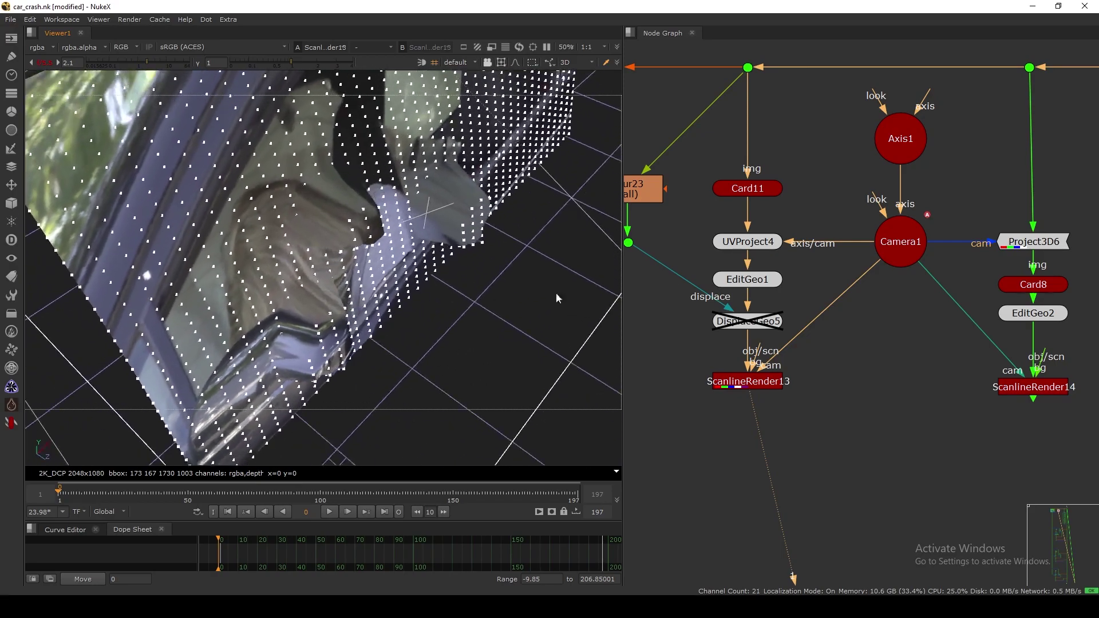
- View ScanlineRender14 in 3D and reopen EditGeo2's properties
{"action": "middle_click_drag", "start_coordinate": [938, 362], "coordinate": [823, 366]}
{"action": "left_click", "coordinate": [912, 392]}
{"action": "key", "text": "1"}
{"action": "double_click", "coordinate": [921, 322]}
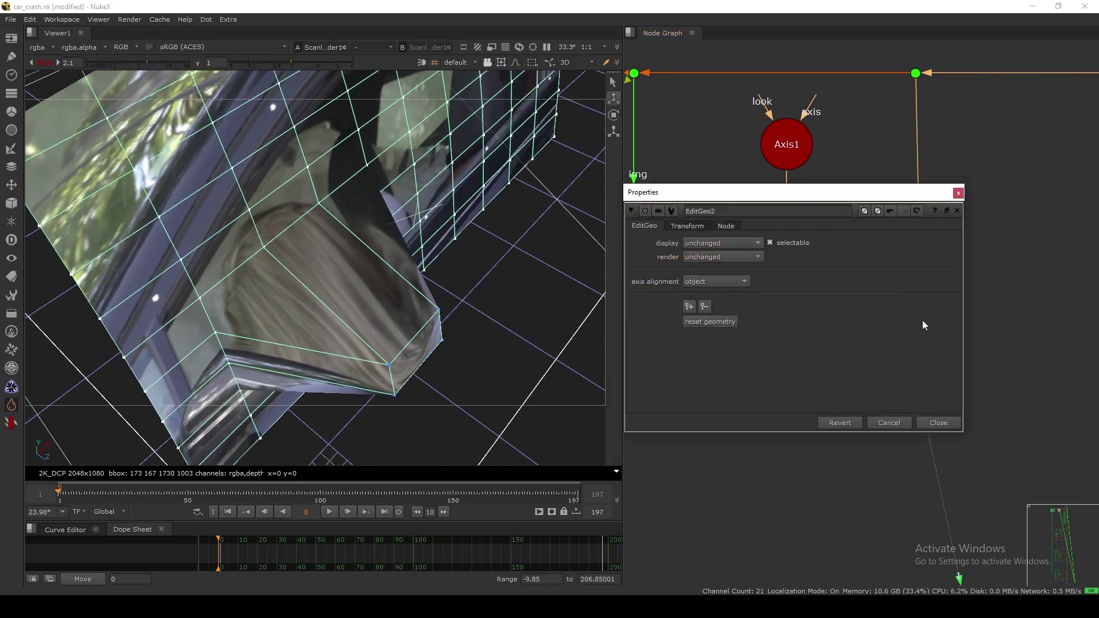
- Adjust the pulled-out vertices of Card8 to compare the Project3D image on the deformed surface, and dismiss EditGeo2's properties
{"action": "middle_click_drag", "start_coordinate": [485, 380], "coordinate": [410, 305]}
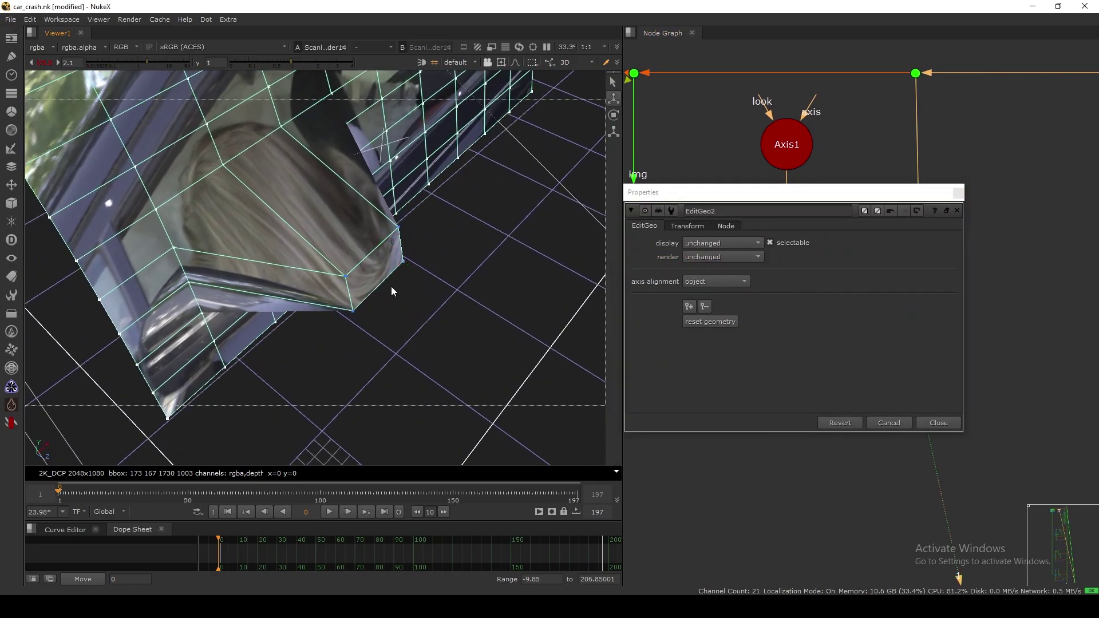
{"action": "left_click_drag", "start_coordinate": [425, 286], "coordinate": [447, 275], "text": "ctrl"}
{"action": "left_click_drag", "start_coordinate": [342, 393], "coordinate": [337, 401]}
{"action": "left_click_drag", "start_coordinate": [366, 390], "coordinate": [393, 261], "text": "ctrl"}
{"action": "left_click_drag", "start_coordinate": [393, 256], "coordinate": [366, 273], "text": "ctrl"}
{"action": "scroll", "coordinate": [383, 244], "scroll_direction": "up", "scroll_amount": 3}
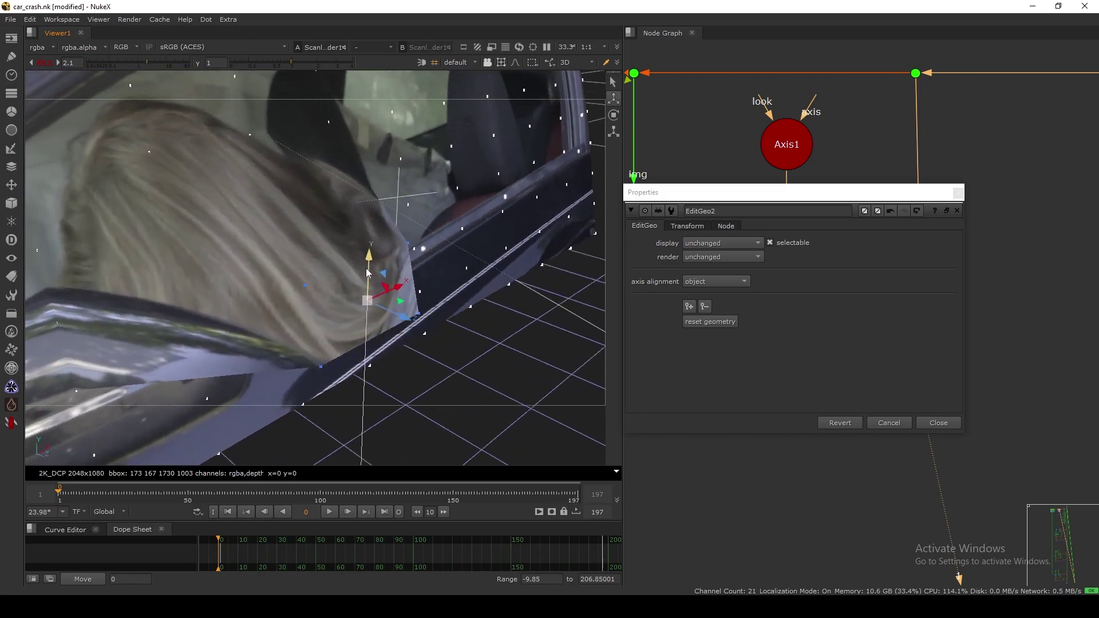
{"action": "left_click_drag", "start_coordinate": [404, 321], "coordinate": [315, 336], "text": "ctrl"}
{"action": "left_click", "coordinate": [933, 422]}
- View ScanlineRender13, reopen EditGeo1's properties, and adjust the group of Card11 vertices beside the grey sleeve before dismissing them
{"action": "middle_click_drag", "start_coordinate": [656, 405], "coordinate": [771, 371]}
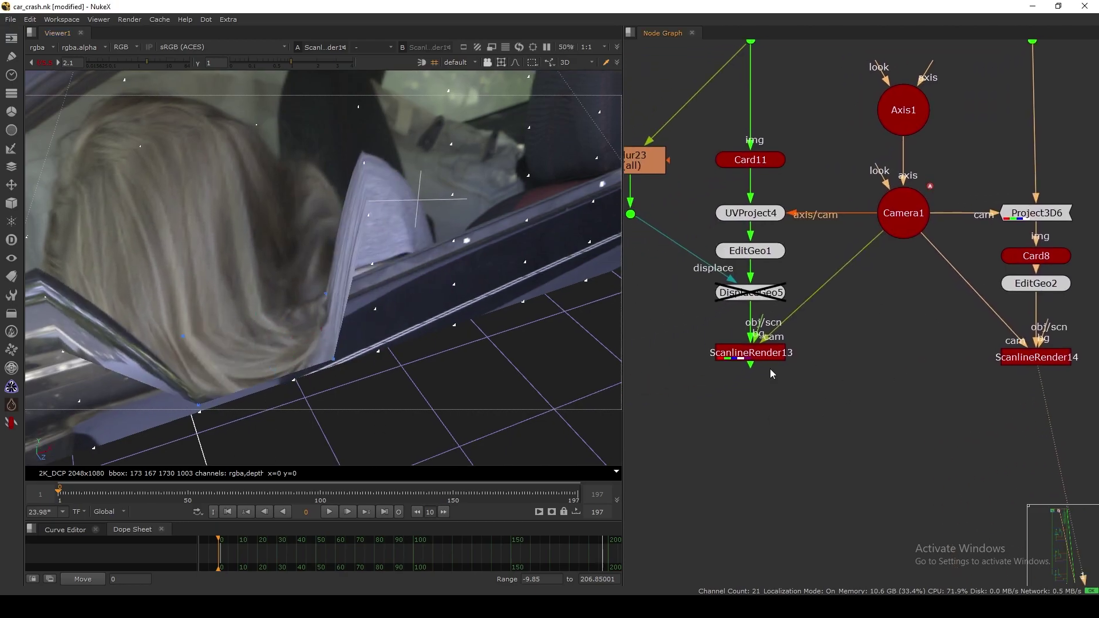
{"action": "left_click", "coordinate": [757, 356]}
{"action": "key", "text": "1"}
{"action": "left_click", "coordinate": [751, 252]}
{"action": "double_click", "coordinate": [751, 252]}
{"action": "left_click_drag", "start_coordinate": [511, 305], "coordinate": [423, 229], "text": "ctrl"}
{"action": "mouse_move", "coordinate": [463, 295]}
{"action": "left_mouse_down"}
{"action": "mouse_move", "coordinate": [487, 286]}
{"action": "mouse_move", "coordinate": [430, 303]}
{"action": "mouse_move", "coordinate": [485, 285]}
{"action": "mouse_move", "coordinate": [455, 269]}
{"action": "mouse_move", "coordinate": [458, 299]}
{"action": "mouse_move", "coordinate": [490, 287]}
{"action": "mouse_move", "coordinate": [457, 298]}
{"action": "left_mouse_up"}
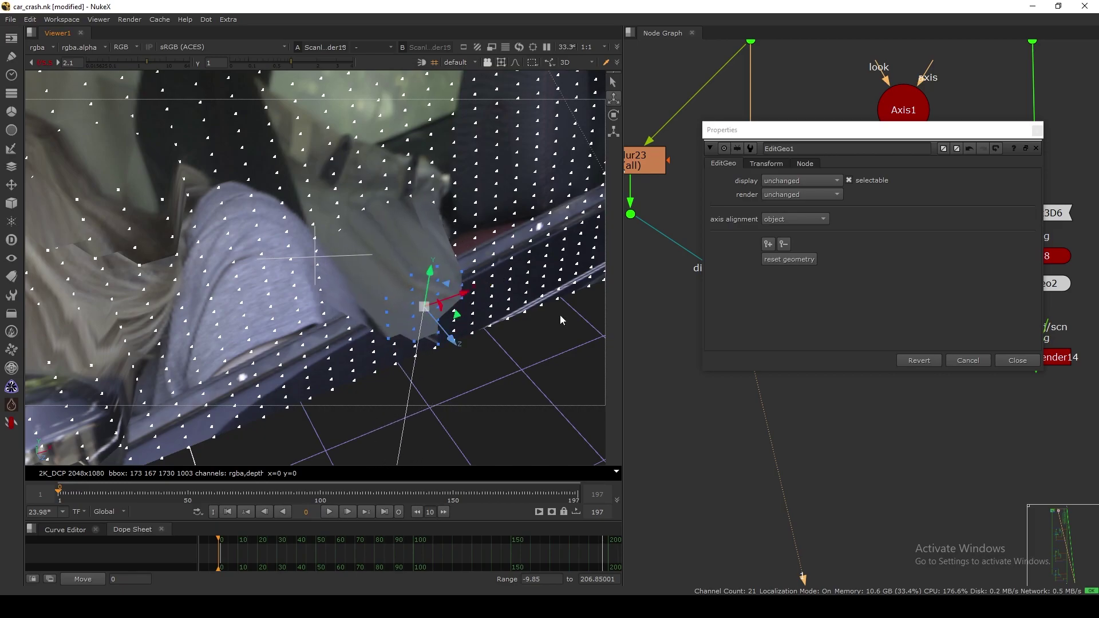
{"action": "left_click", "coordinate": [1003, 360]}
- Inspect the image connection feeding Card11 above the UVProject4 branch
{"action": "scroll", "coordinate": [462, 410], "scroll_direction": "down", "scroll_amount": 1}
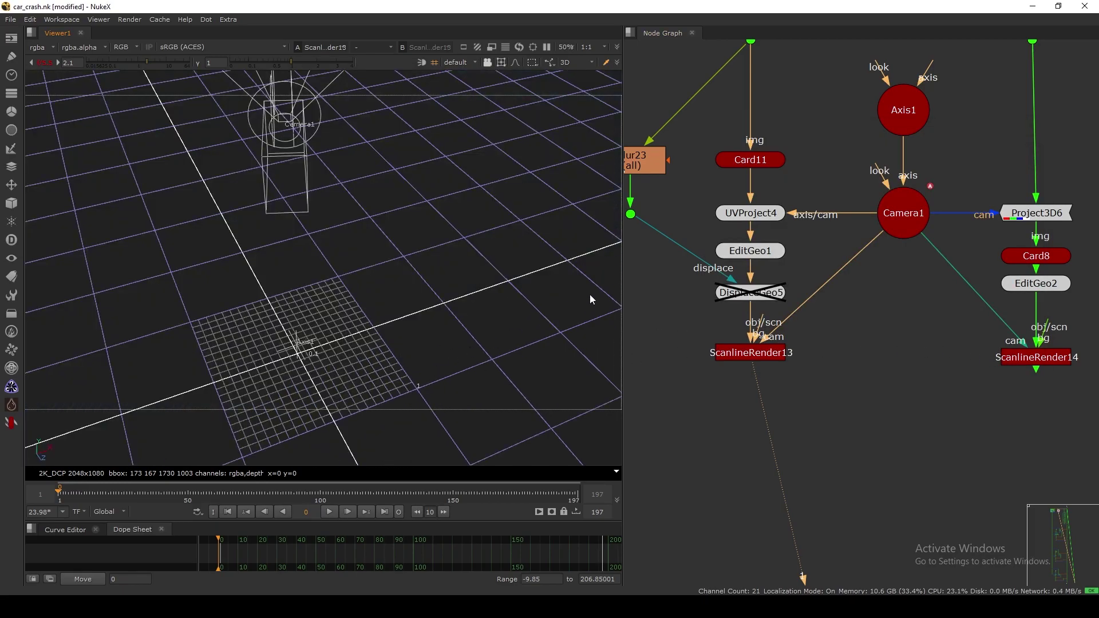
{"action": "middle_click_drag", "start_coordinate": [764, 119], "coordinate": [752, 222]}
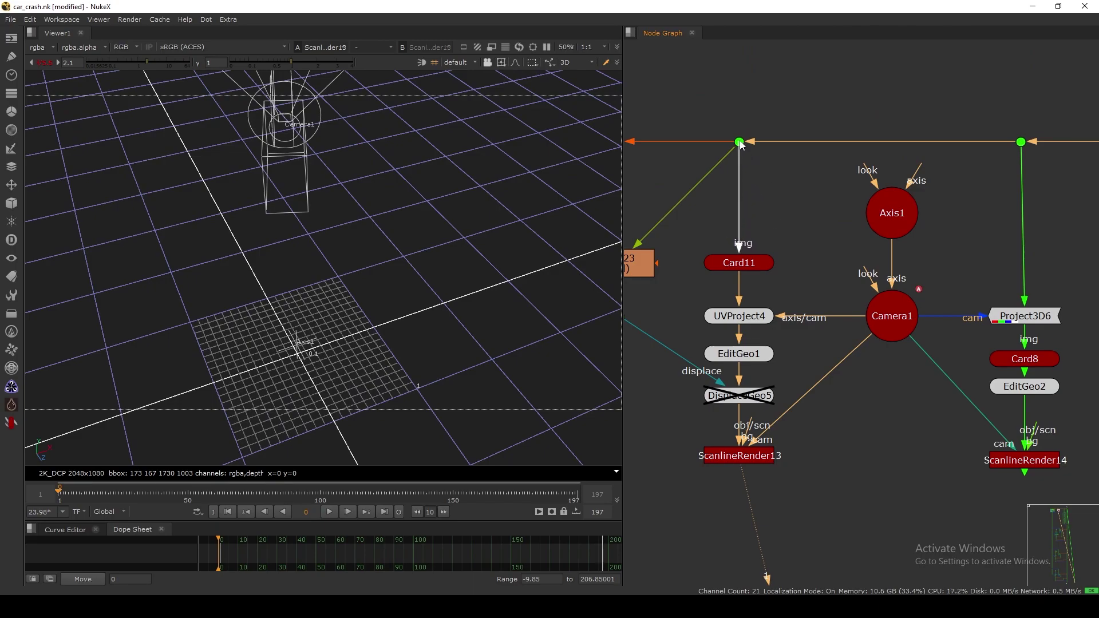
- Frame the UVProject4 card geometry in the 3D view and view the ScanlineRender13 output in 2D
{"action": "left_click_drag", "start_coordinate": [757, 267], "coordinate": [758, 270]}
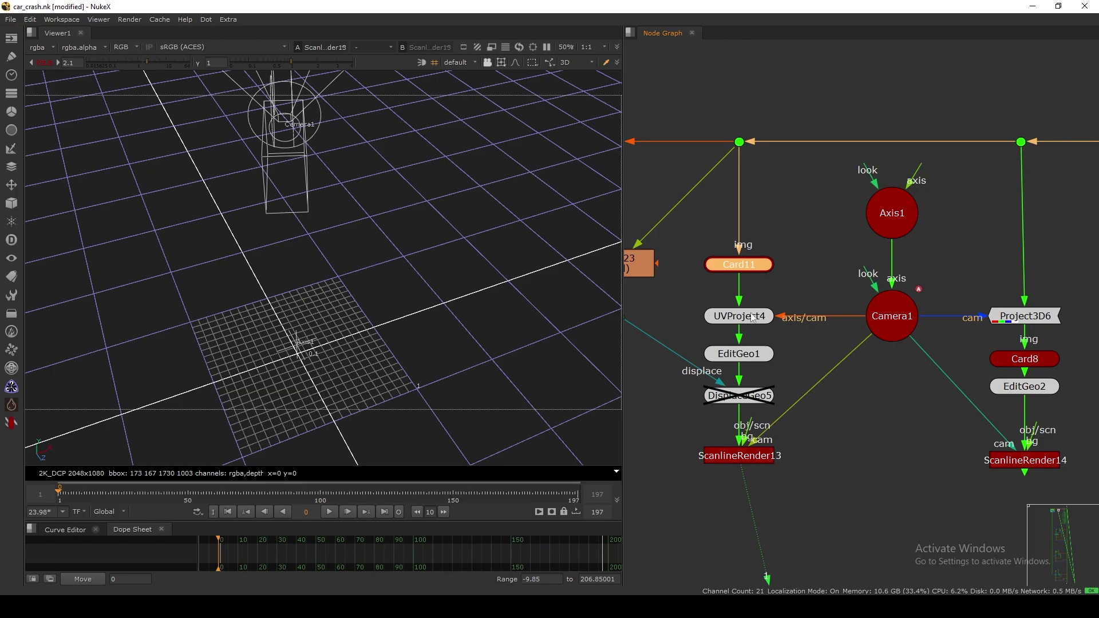
{"action": "middle_click_drag", "start_coordinate": [751, 313], "coordinate": [751, 310]}
{"action": "left_click_drag", "start_coordinate": [783, 308], "coordinate": [739, 323]}
{"action": "key", "text": "f"}
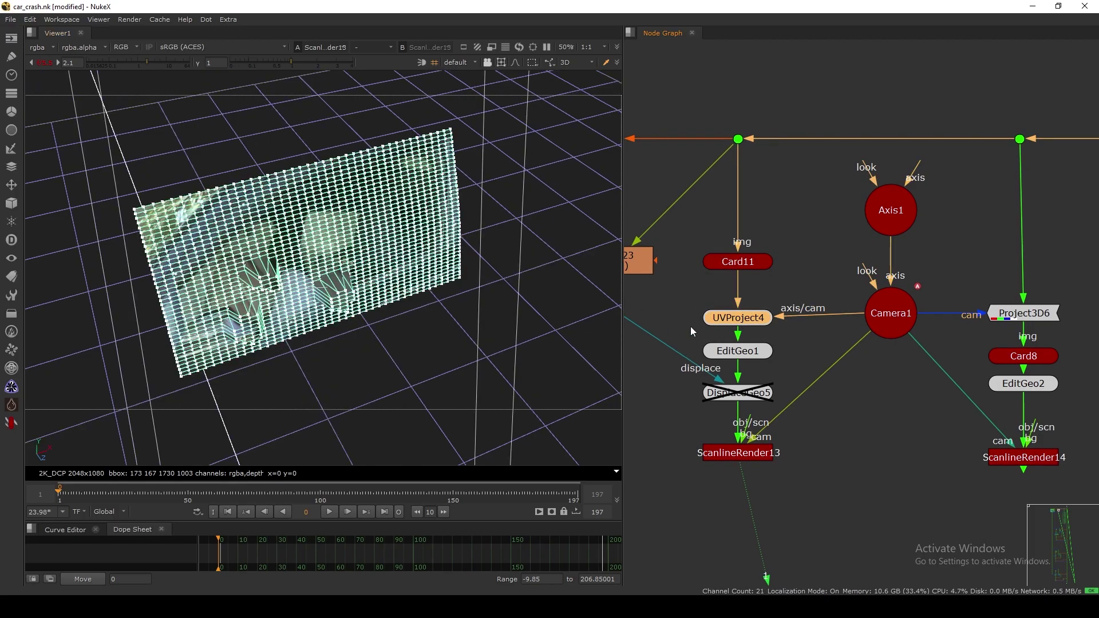
{"action": "key", "text": "Tab"}
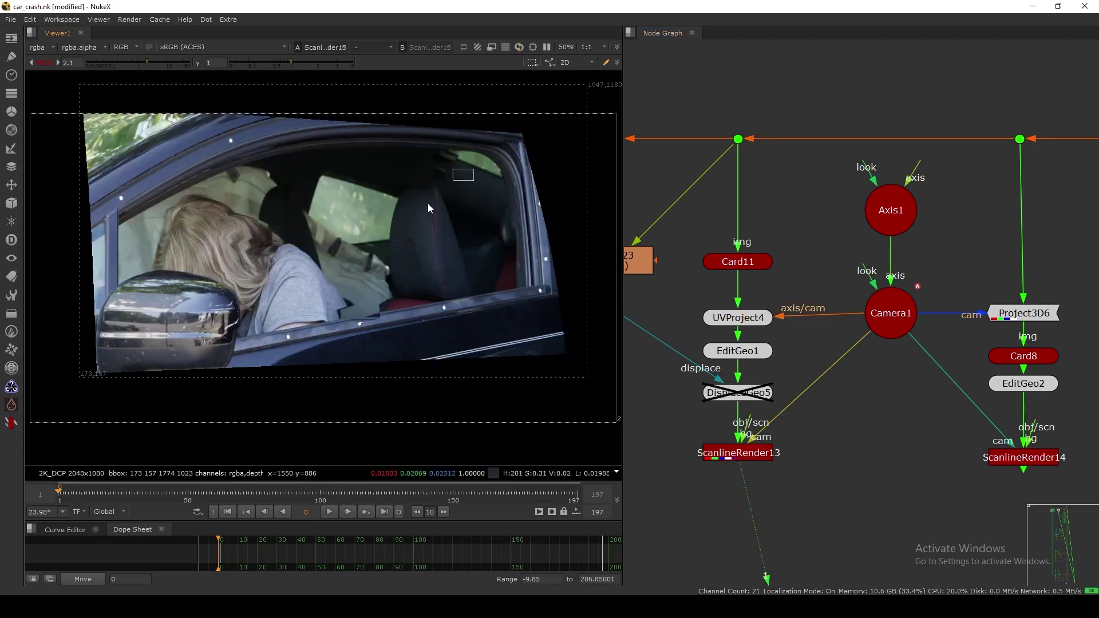
{"action": "scroll", "coordinate": [799, 330], "scroll_direction": "down", "scroll_amount": 6}
{"action": "scroll", "coordinate": [773, 343], "scroll_direction": "up", "scroll_amount": 6}
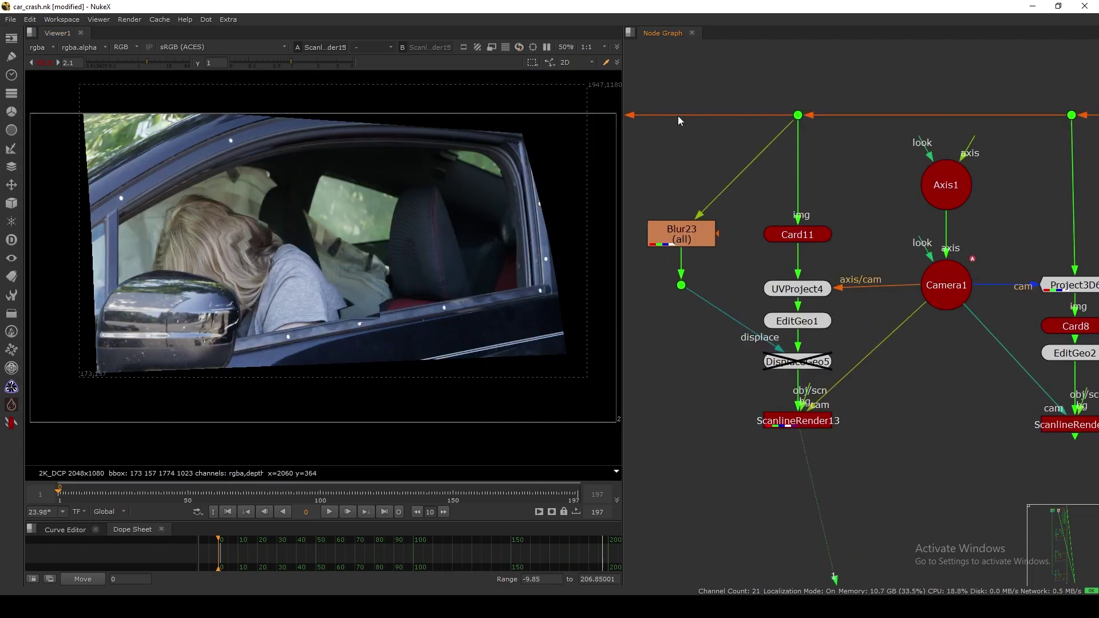
- Enable the DisplaceGeo5 node between EditGeo1 and ScanlineRender13
{"action": "middle_click_drag", "start_coordinate": [677, 115], "coordinate": [743, 135]}
{"action": "left_click_drag", "start_coordinate": [681, 104], "coordinate": [824, 316]}
{"action": "left_click", "coordinate": [845, 389]}
{"action": "key", "text": "d"}
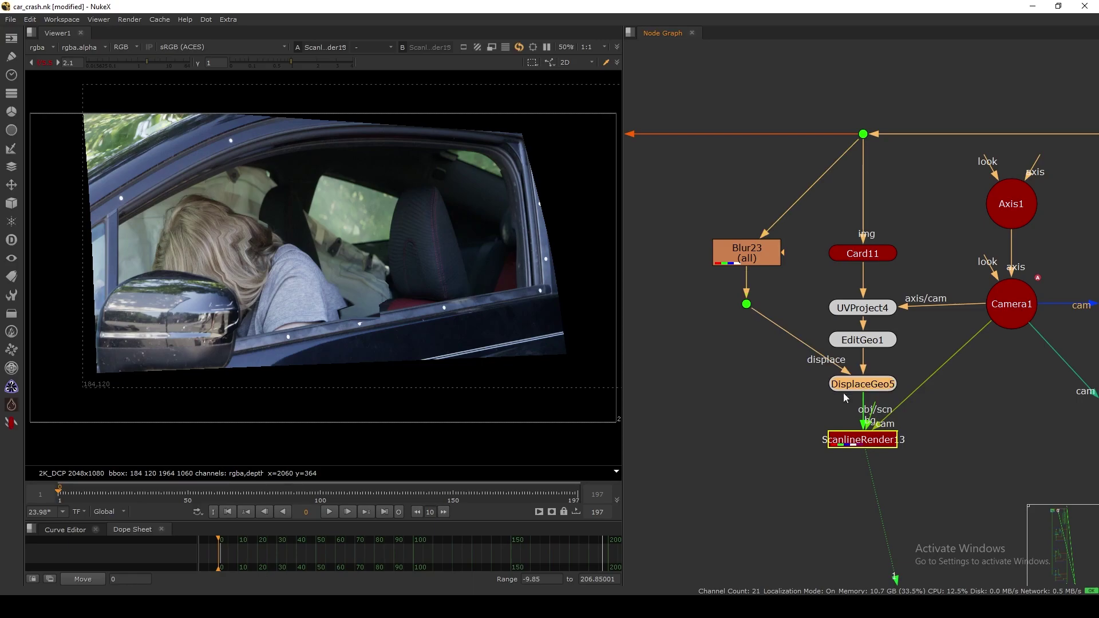
{"action": "left_click_drag", "start_coordinate": [861, 386], "coordinate": [862, 383]}
{"action": "left_click", "coordinate": [862, 341]}
{"action": "scroll", "coordinate": [827, 396], "scroll_direction": "down", "scroll_amount": 6}
{"action": "middle_click_drag", "start_coordinate": [846, 427], "coordinate": [815, 397]}
{"action": "scroll", "coordinate": [840, 370], "scroll_direction": "up", "scroll_amount": 2}
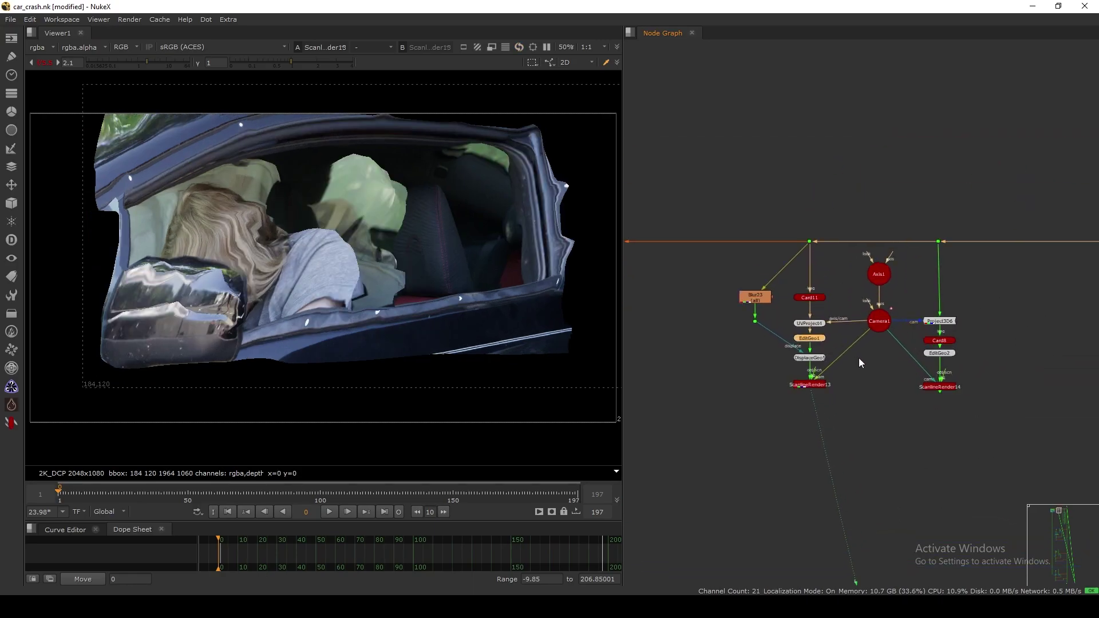
- Compare the original car plate above Card11 with the blurred plate from Blur23 in the viewer
{"action": "scroll", "coordinate": [859, 358], "scroll_direction": "up", "scroll_amount": 3}
{"action": "left_click_drag", "start_coordinate": [832, 305], "coordinate": [841, 302]}
{"action": "left_click_drag", "start_coordinate": [742, 277], "coordinate": [694, 322]}
{"action": "key", "text": "1"}
{"action": "left_click", "coordinate": [829, 135]}
{"action": "key", "text": "1"}
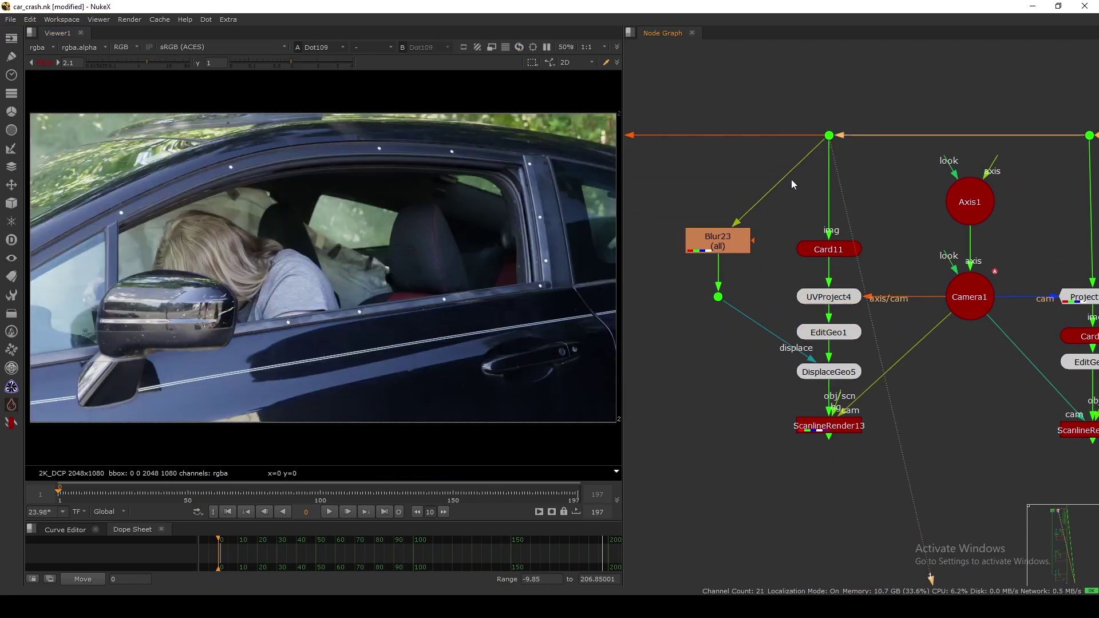
{"action": "left_click_drag", "start_coordinate": [689, 269], "coordinate": [753, 323]}
{"action": "key", "text": "1"}
{"action": "left_click", "coordinate": [829, 135]}
{"action": "key", "text": "1"}
{"action": "left_click_drag", "start_coordinate": [743, 274], "coordinate": [699, 346]}
{"action": "key", "text": "1"}
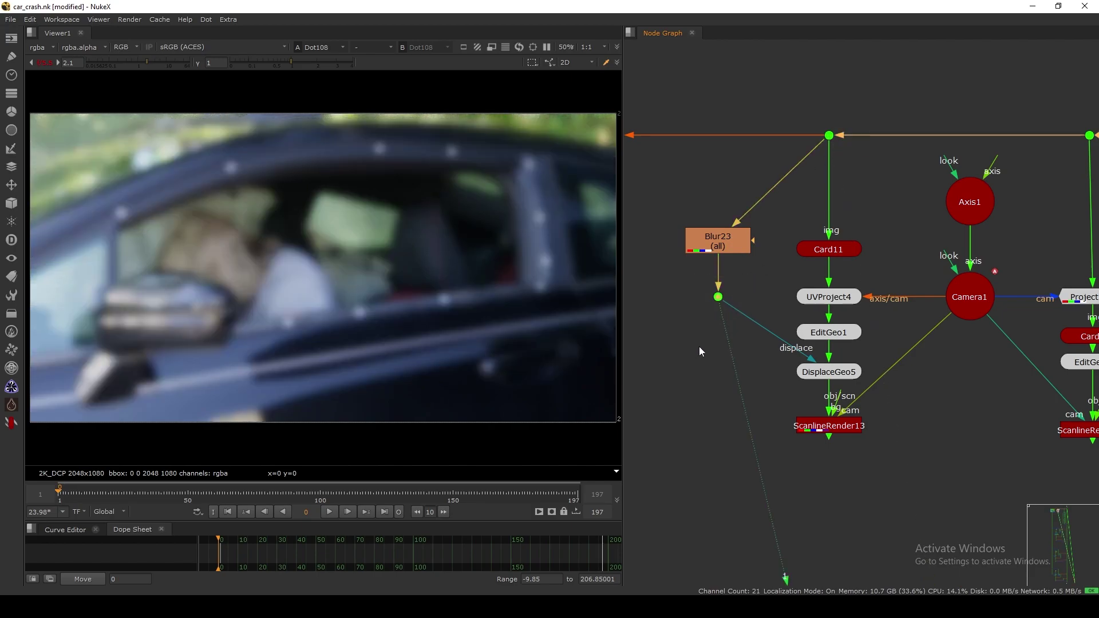
- View the plate feeding Project3D6 and examine the two card setups, with Project3D6 and with UVProject4 and DisplaceGeo5
{"action": "middle_click_drag", "start_coordinate": [879, 323], "coordinate": [635, 344]}
{"action": "left_click_drag", "start_coordinate": [853, 160], "coordinate": [856, 159]}
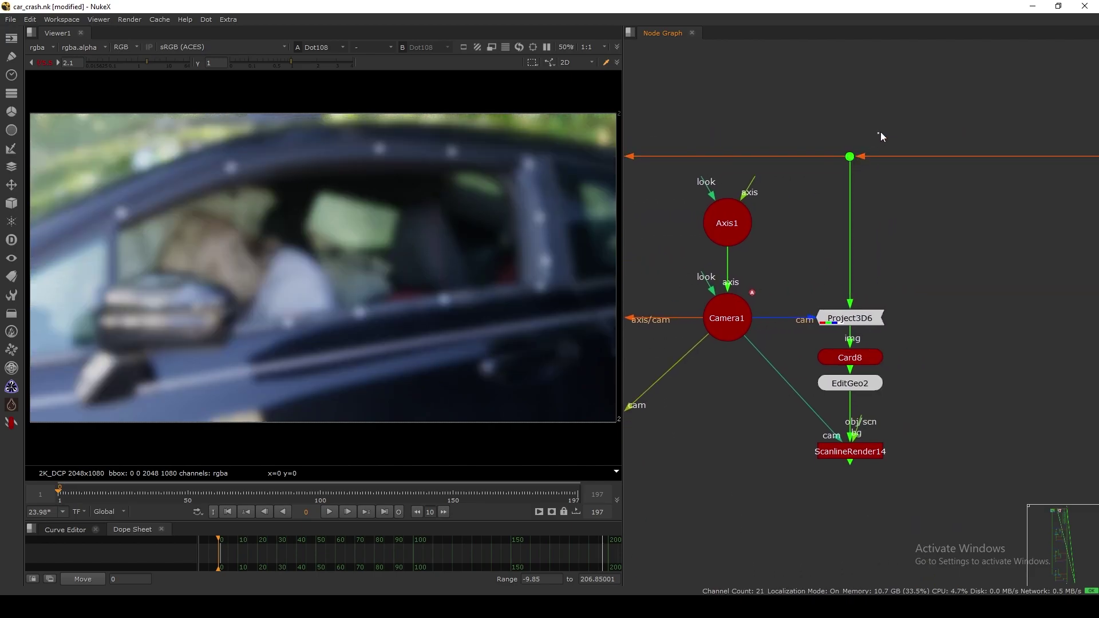
{"action": "key", "text": "1"}
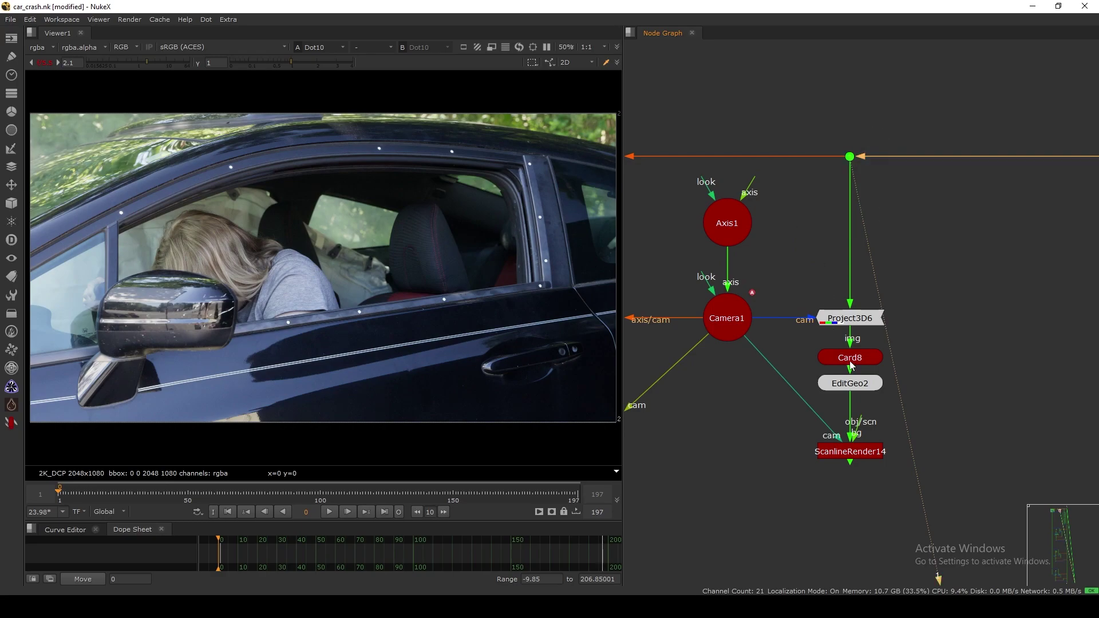
{"action": "left_click_drag", "start_coordinate": [854, 366], "coordinate": [855, 363]}
{"action": "scroll", "coordinate": [808, 380], "scroll_direction": "down", "scroll_amount": 8}
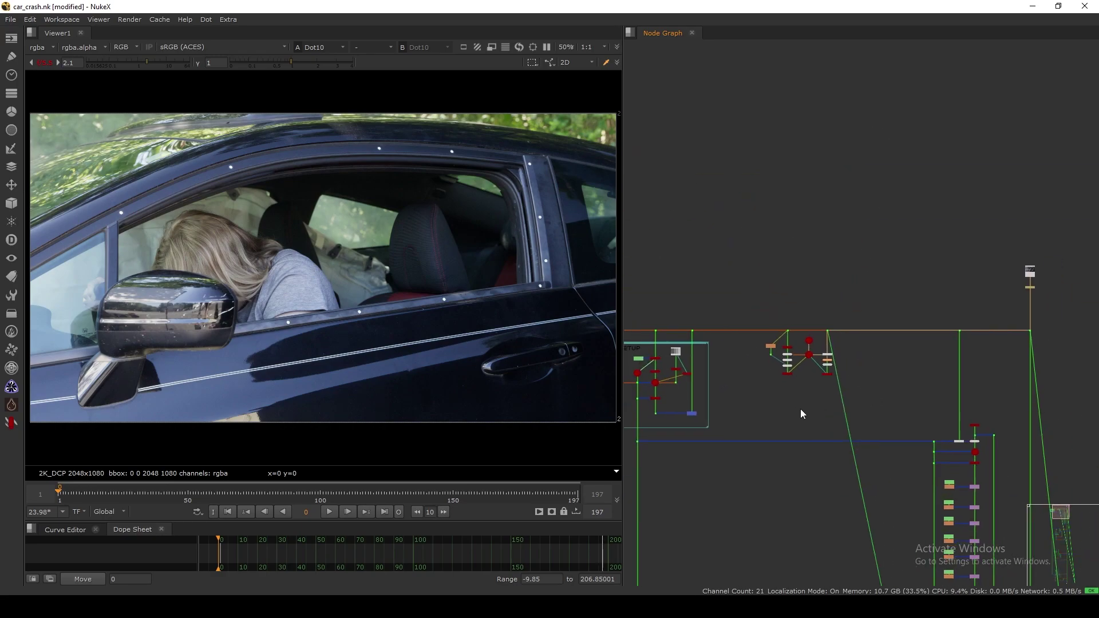
{"action": "scroll", "coordinate": [822, 351], "scroll_direction": "up", "scroll_amount": 8}
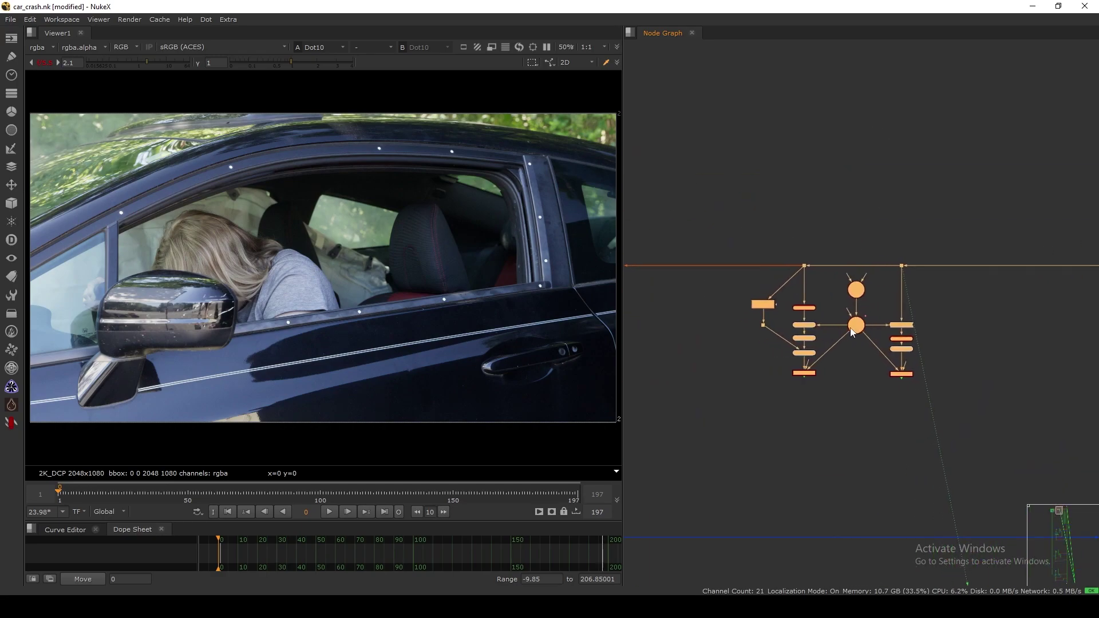
{"action": "left_click_drag", "start_coordinate": [709, 242], "coordinate": [824, 394]}
{"action": "scroll", "coordinate": [824, 355], "scroll_direction": "up", "scroll_amount": 5}
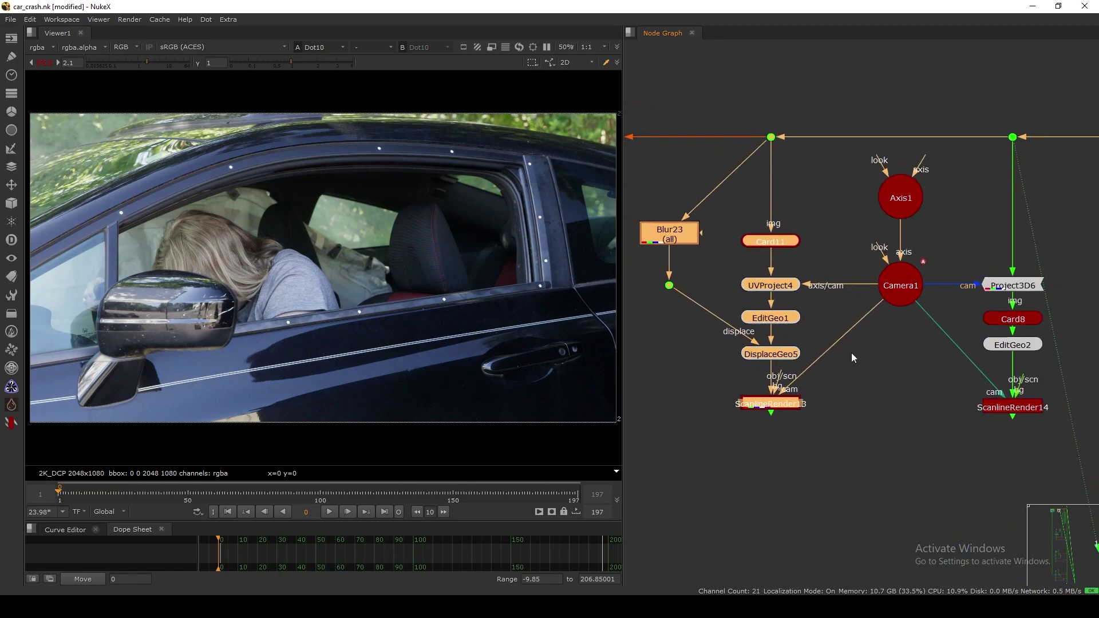
{"action": "left_click_drag", "start_coordinate": [767, 358], "coordinate": [771, 363]}
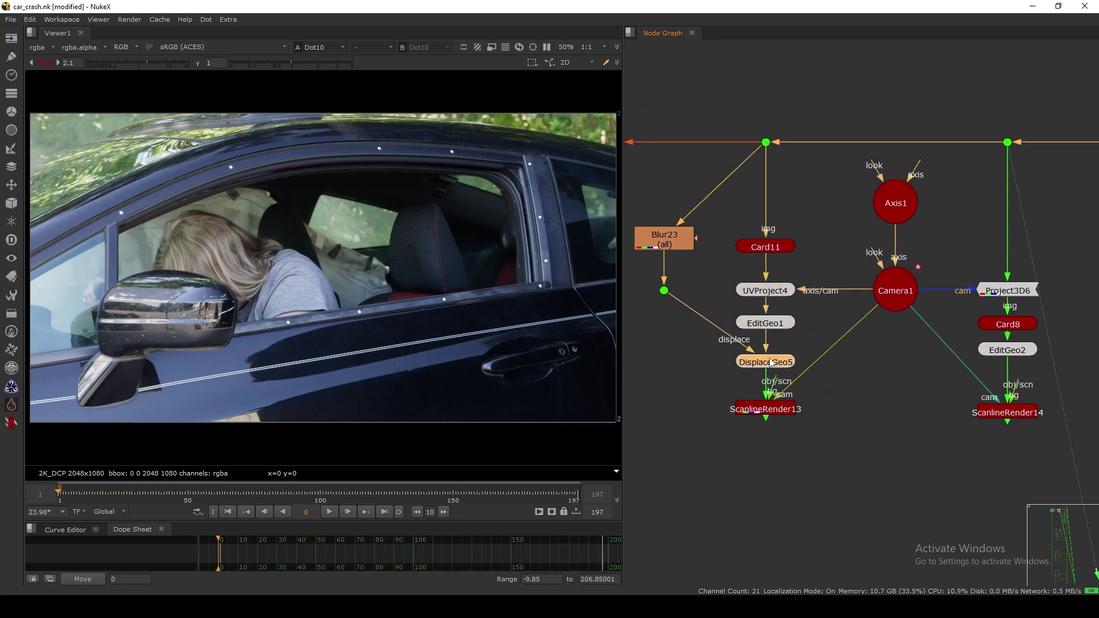
- Locate the broken-glass branch of the script and view the glass element at the dot below Reformat2
{"action": "left_click_drag", "start_coordinate": [805, 121], "coordinate": [626, 456]}
{"action": "left_click", "coordinate": [652, 450]}
{"action": "middle_click_drag", "start_coordinate": [773, 399], "coordinate": [695, 463], "text": "alt"}
{"action": "middle_click_drag", "start_coordinate": [703, 461], "coordinate": [756, 291]}
{"action": "scroll", "coordinate": [757, 291], "scroll_direction": "up", "scroll_amount": 8}
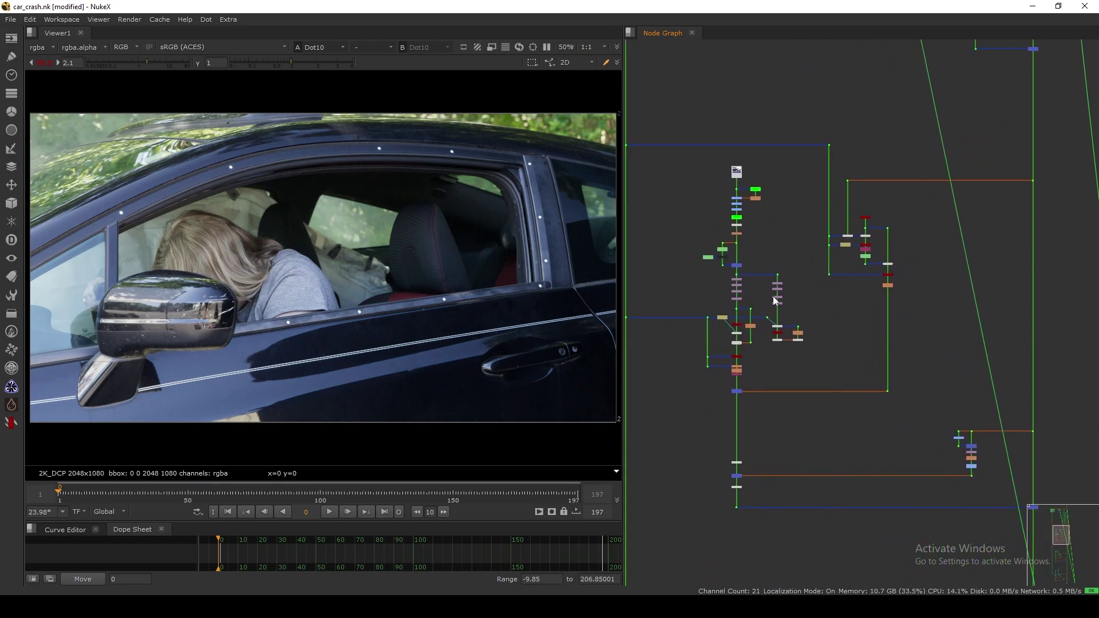
{"action": "scroll", "coordinate": [752, 274], "scroll_direction": "up", "scroll_amount": 6}
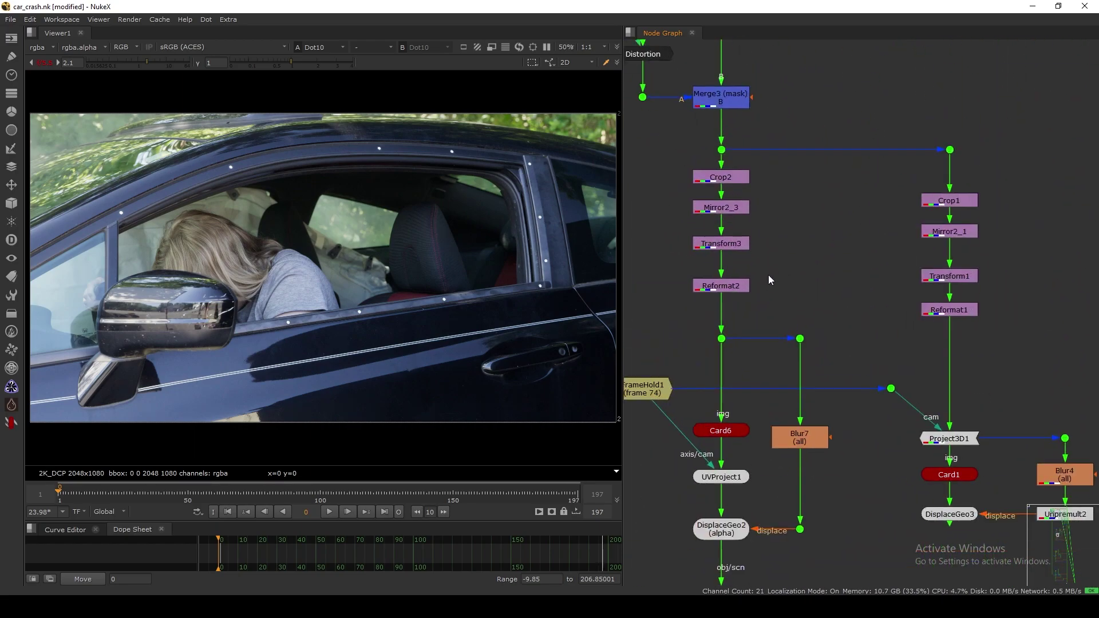
{"action": "scroll", "coordinate": [769, 275], "scroll_direction": "down", "scroll_amount": 2}
{"action": "scroll", "coordinate": [771, 304], "scroll_direction": "up", "scroll_amount": 2}
{"action": "left_click_drag", "start_coordinate": [822, 315], "coordinate": [762, 369]}
{"action": "key", "text": "1"}
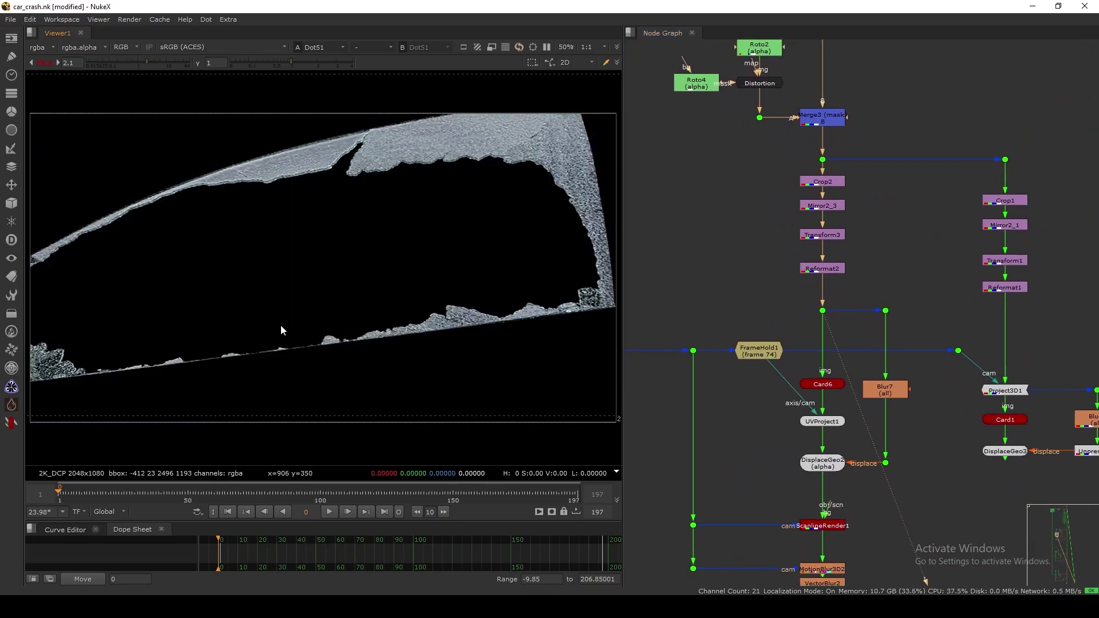
- View the Merge4 result and toggle the node to compare the car with and without the broken glass
{"action": "scroll", "coordinate": [768, 349], "scroll_direction": "down", "scroll_amount": 6}
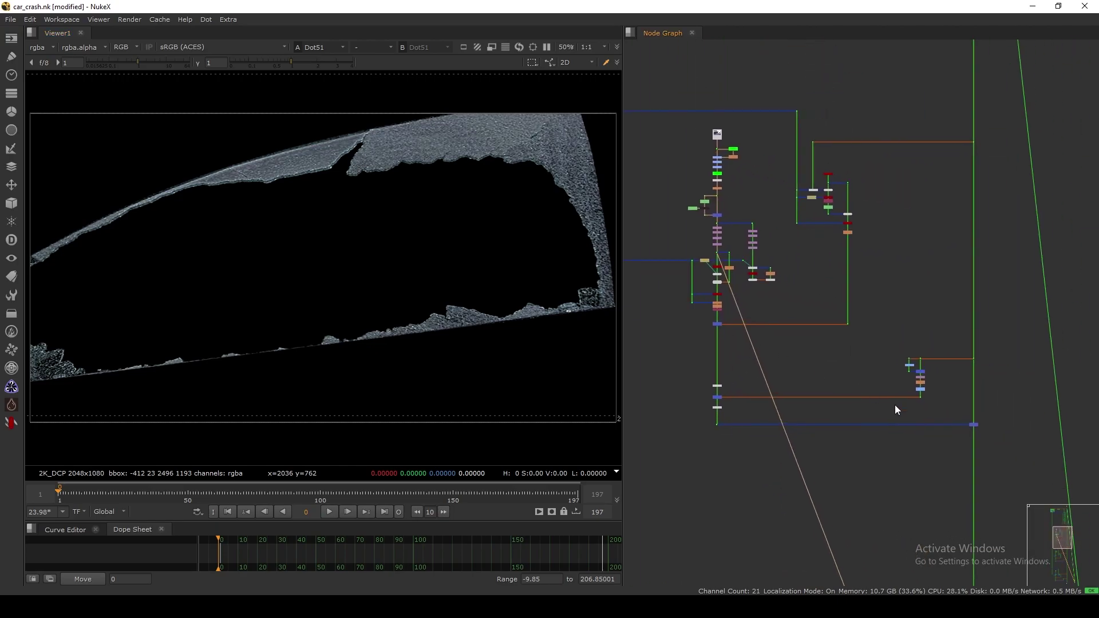
{"action": "left_click_drag", "start_coordinate": [970, 420], "coordinate": [972, 424]}
{"action": "key", "text": "1"}
{"action": "middle_click_drag", "start_coordinate": [925, 458], "coordinate": [925, 452]}
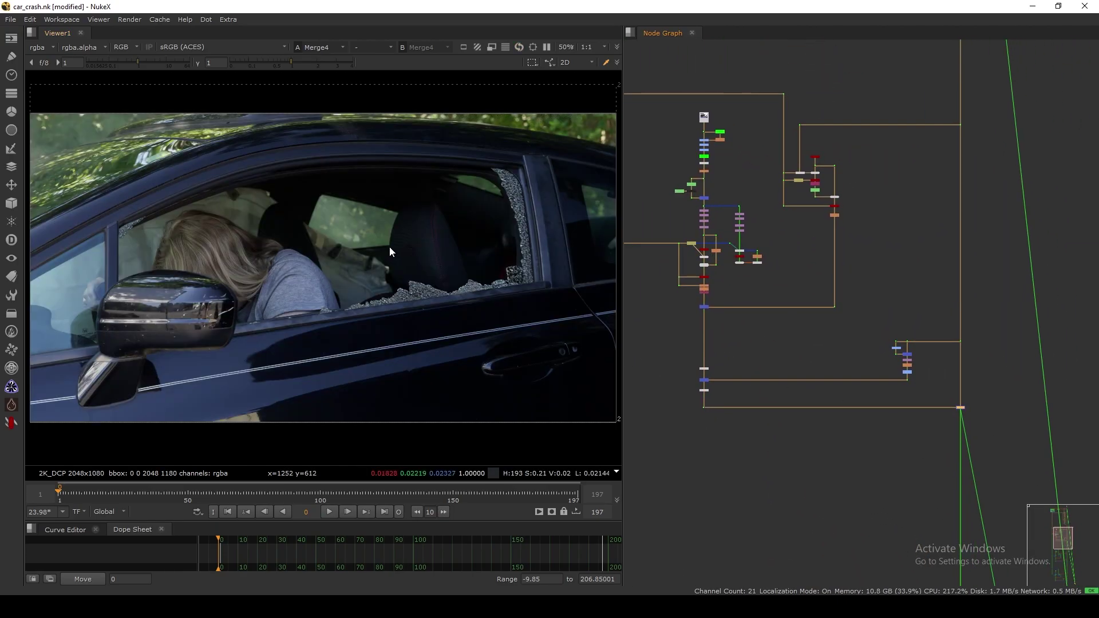
{"action": "left_click_drag", "start_coordinate": [975, 414], "coordinate": [974, 415]}
{"action": "key", "text": "d"}
{"action": "key", "text": "d"}
{"action": "key", "text": "d"}
{"action": "key", "text": "d"}
{"action": "key", "text": "d"}
{"action": "key", "text": "d"}
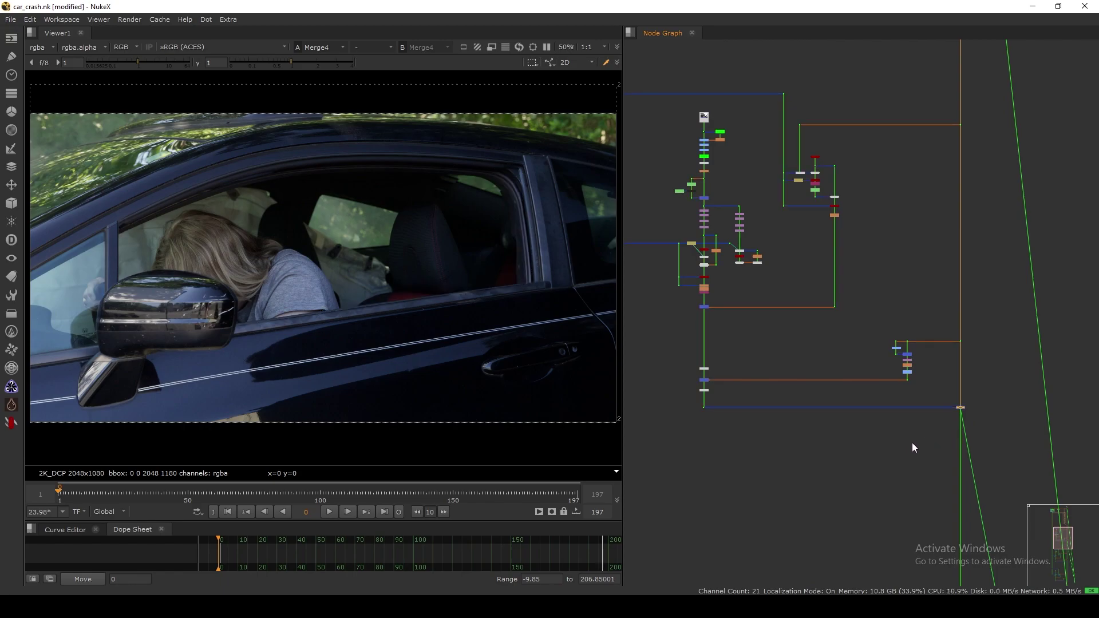
- View the glass element below Reformat2 again and examine how FrameHold1 connects to UVProject1 and Project3D1
{"action": "scroll", "coordinate": [738, 245], "scroll_direction": "up", "scroll_amount": 5}
{"action": "left_click", "coordinate": [712, 263]}
{"action": "key", "text": "1"}
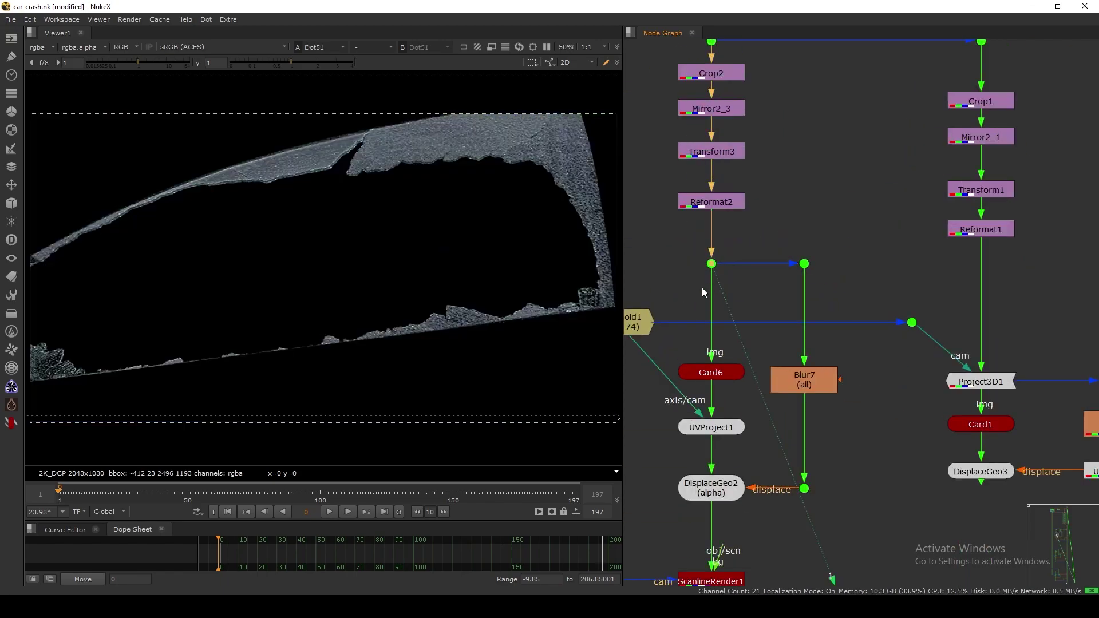
{"action": "middle_click_drag", "start_coordinate": [654, 333], "coordinate": [736, 284]}
{"action": "mouse_move", "coordinate": [736, 284]}
{"action": "middle_mouse_down", "text": "alt"}
{"action": "mouse_move", "coordinate": [699, 288]}
{"action": "mouse_move", "coordinate": [750, 293]}
{"action": "middle_mouse_up", "text": "alt"}
{"action": "left_click_drag", "start_coordinate": [760, 277], "coordinate": [753, 277]}
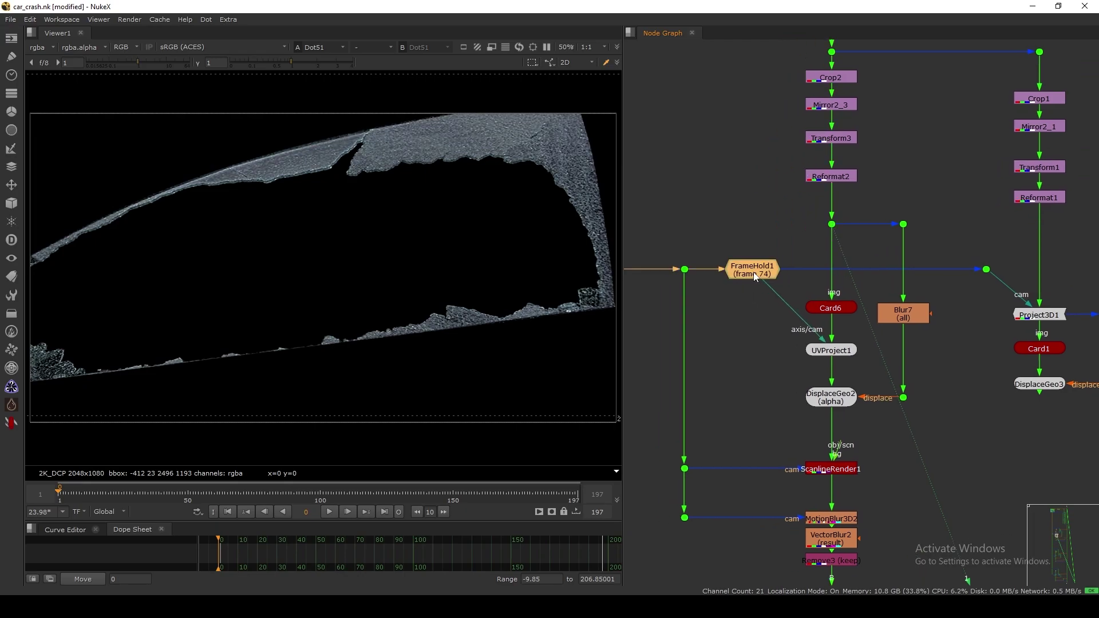
{"action": "middle_click_drag", "start_coordinate": [837, 319], "coordinate": [916, 284]}
{"action": "scroll", "coordinate": [864, 343], "scroll_direction": "up", "scroll_amount": 2}
{"action": "left_click", "coordinate": [862, 342]}
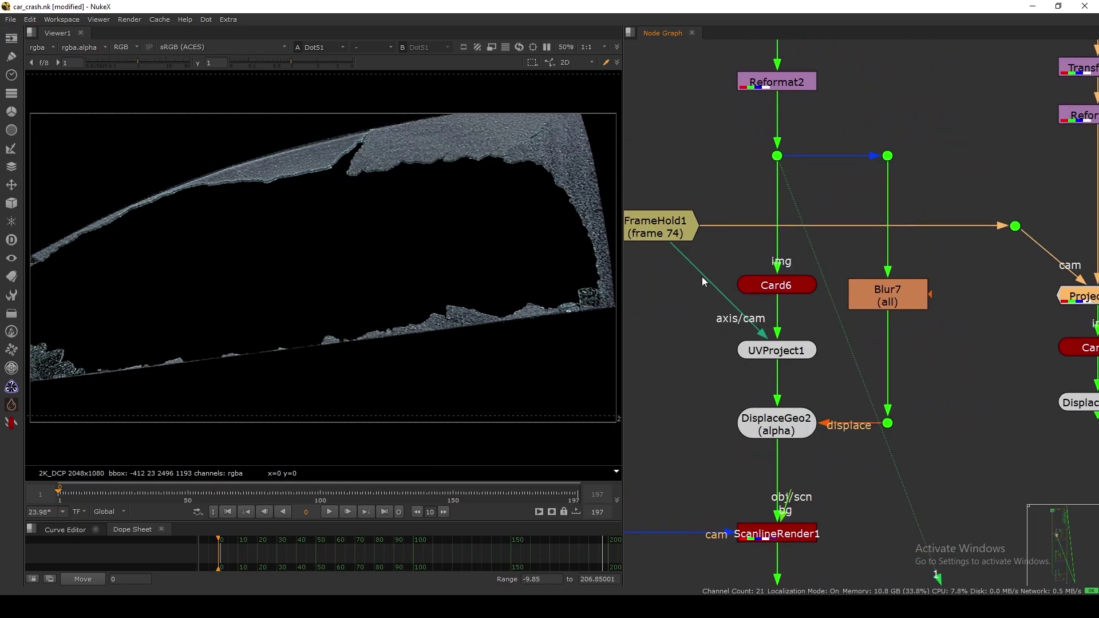
{"action": "middle_click_drag", "start_coordinate": [702, 276], "coordinate": [740, 280]}
- View Card6 in 3D and change the viewer's selection mode so the card shows its glass texture
{"action": "left_click", "coordinate": [699, 231]}
{"action": "key", "text": "1"}
{"action": "scroll", "coordinate": [491, 287], "scroll_direction": "down", "scroll_amount": 2}
{"action": "left_click_drag", "start_coordinate": [494, 325], "coordinate": [428, 299], "text": "ctrl"}
{"action": "left_click_drag", "start_coordinate": [814, 291], "coordinate": [814, 281]}
{"action": "key", "text": "1"}
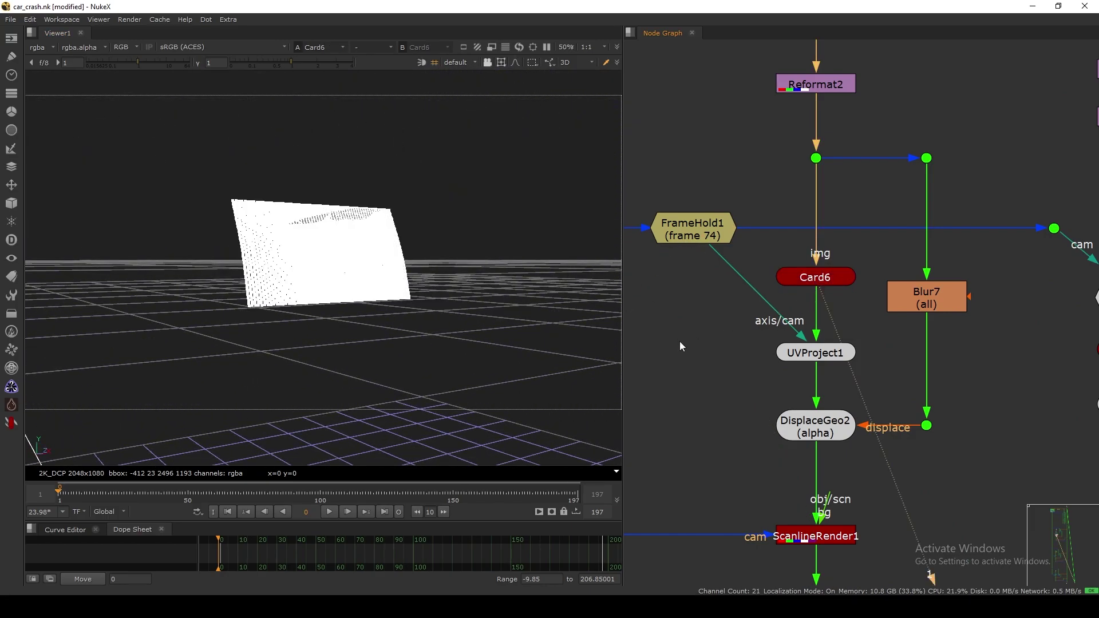
{"action": "middle_click_drag", "start_coordinate": [490, 297], "coordinate": [504, 160]}
{"action": "left_click", "coordinate": [502, 62]}
{"action": "left_click", "coordinate": [506, 76]}
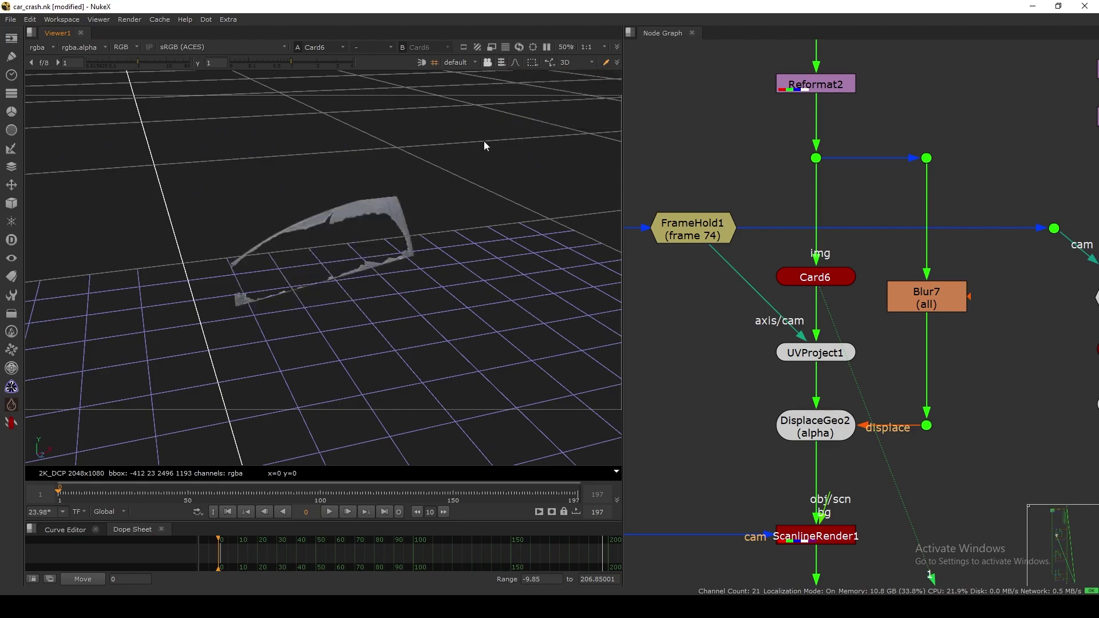
- View the UVProject1 output in 3D and examine the projected glass together with its camera
{"action": "left_click_drag", "start_coordinate": [484, 143], "coordinate": [485, 224], "text": "ctrl"}
{"action": "left_click_drag", "start_coordinate": [816, 353], "coordinate": [819, 349]}
{"action": "key", "text": "1"}
{"action": "left_click", "coordinate": [806, 313]}
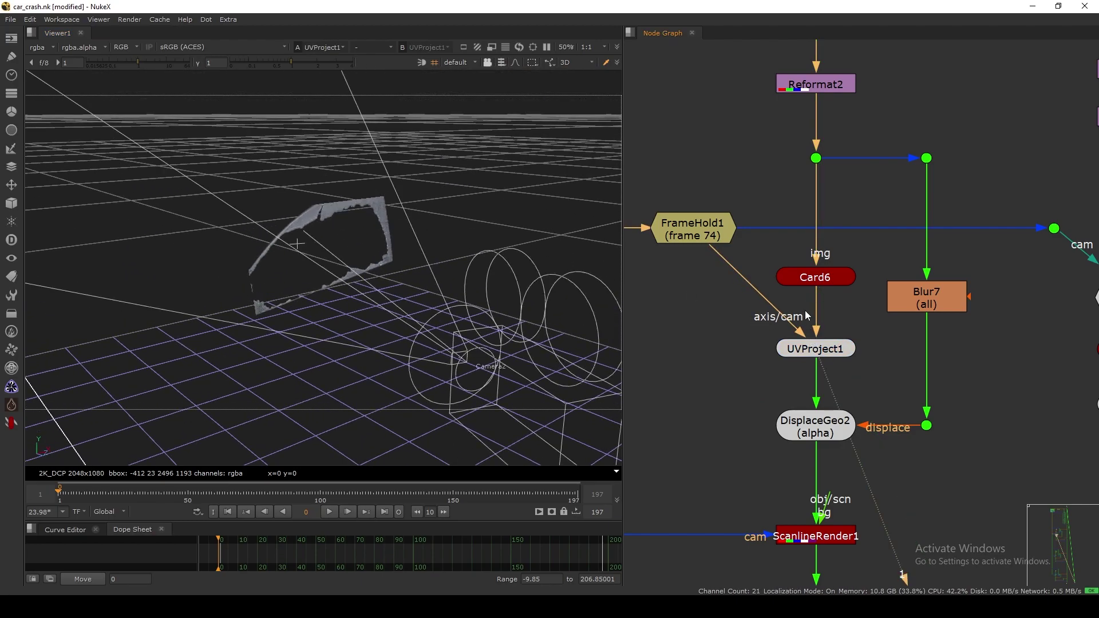
{"action": "left_click_drag", "start_coordinate": [504, 189], "coordinate": [608, 242], "text": "ctrl"}
- View the DisplaceGeo2 output in 3D and examine the displaced glass from the side
{"action": "middle_click_drag", "start_coordinate": [789, 431], "coordinate": [788, 388]}
{"action": "left_click", "coordinate": [788, 388]}
{"action": "key", "text": "1"}
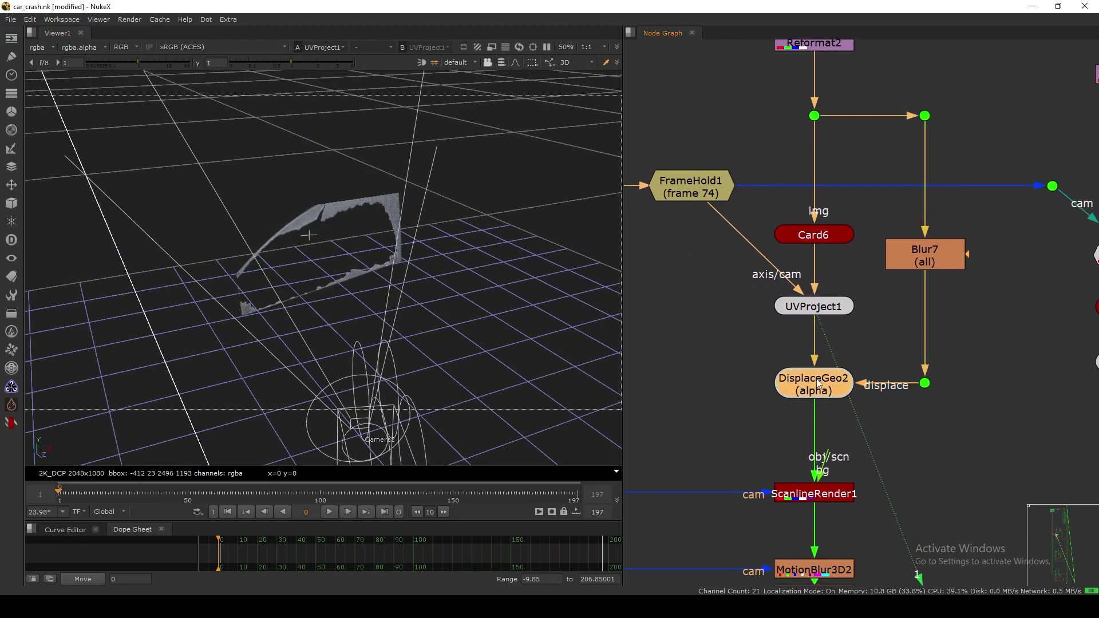
{"action": "left_click", "coordinate": [774, 405]}
{"action": "middle_click_drag", "start_coordinate": [393, 284], "coordinate": [548, 256]}
- Toggle DisplaceGeo2 off and on to compare the flat and displaced glass geometry
{"action": "left_click", "coordinate": [825, 384]}
{"action": "key", "text": "d"}
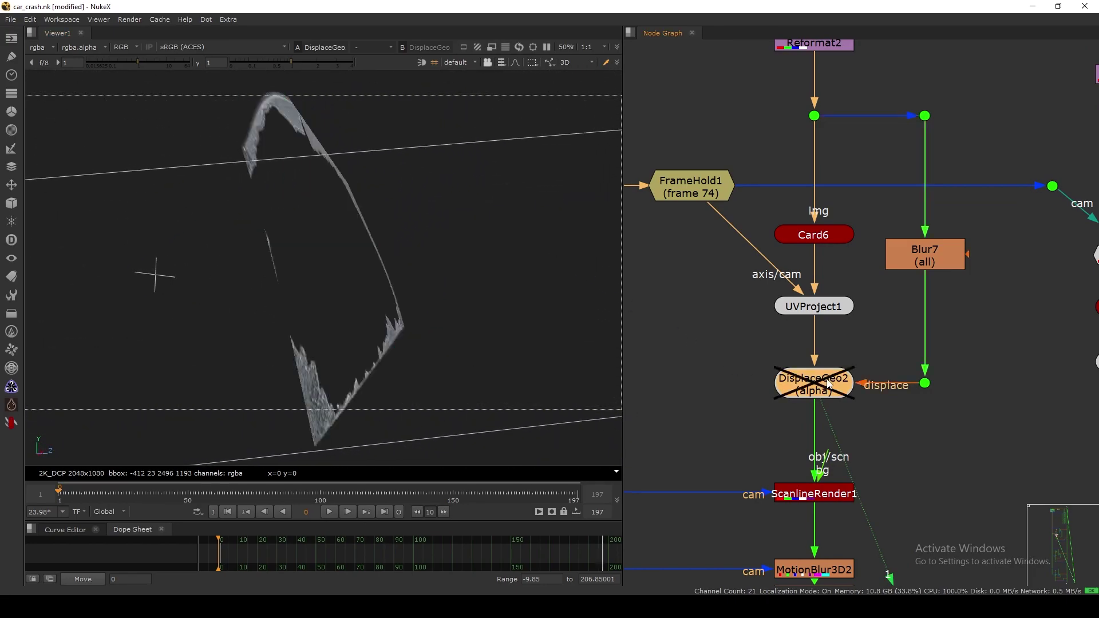
{"action": "key", "text": "d"}
{"action": "key", "text": "d"}
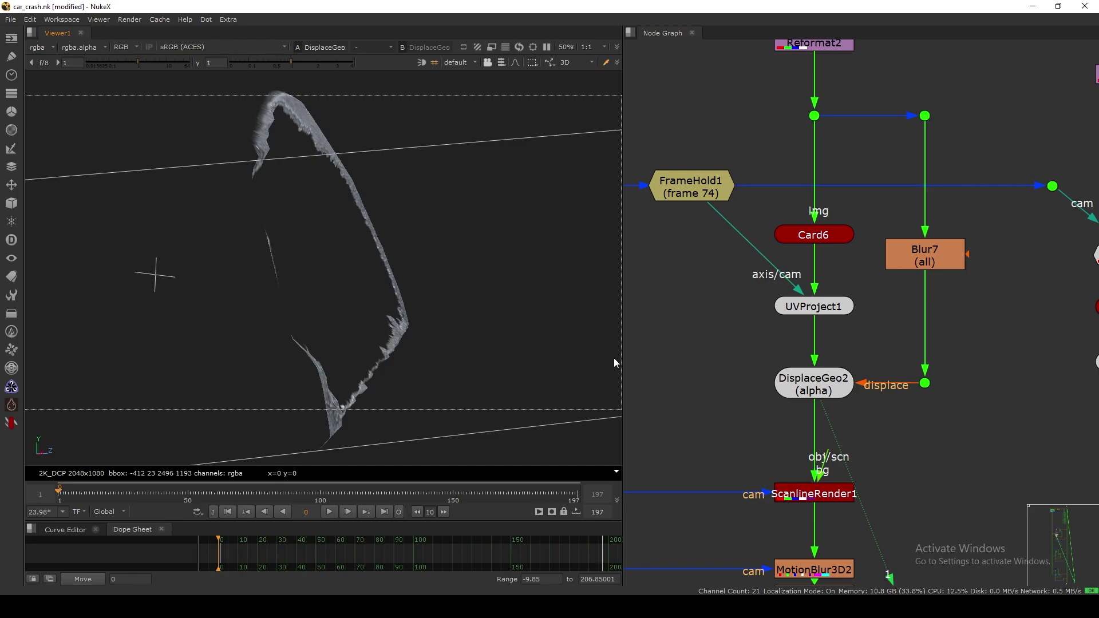
{"action": "key", "text": "d"}
{"action": "key", "text": "d"}
{"action": "key", "text": "d"}
- Examine the displaced glass wireframe up close and view the ScanlineRender1 output
{"action": "middle_click_drag", "start_coordinate": [401, 361], "coordinate": [436, 325]}
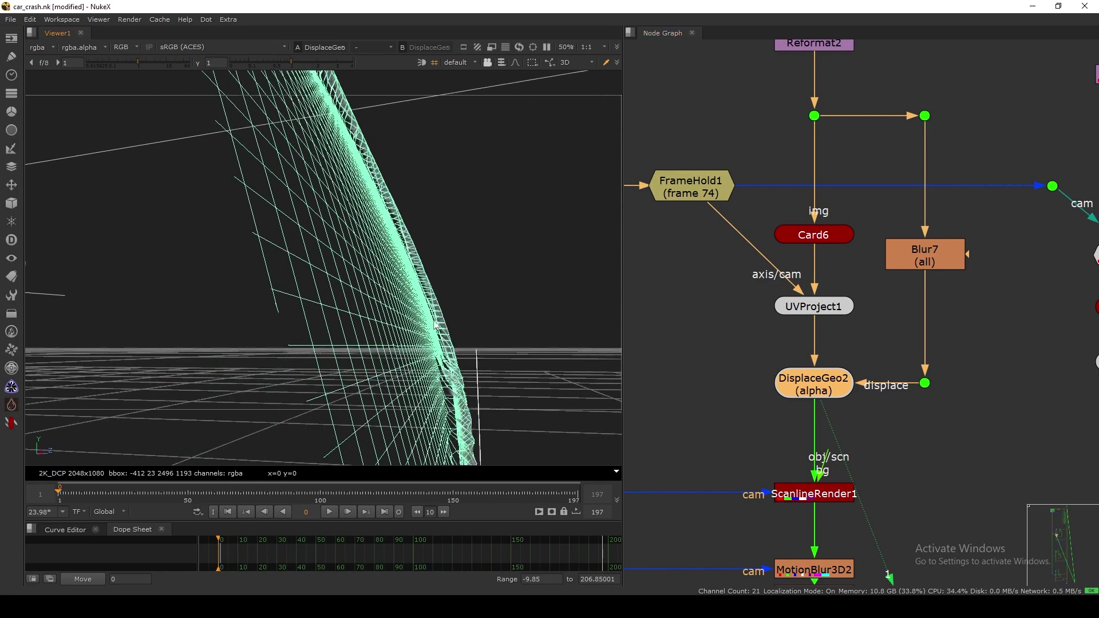
{"action": "mouse_move", "coordinate": [437, 345]}
{"action": "left_mouse_down", "text": "ctrl"}
{"action": "mouse_move", "coordinate": [430, 324]}
{"action": "mouse_move", "coordinate": [439, 320]}
{"action": "mouse_move", "coordinate": [430, 335]}
{"action": "left_mouse_up", "text": "ctrl"}
{"action": "middle_click_drag", "start_coordinate": [431, 334], "coordinate": [411, 348]}
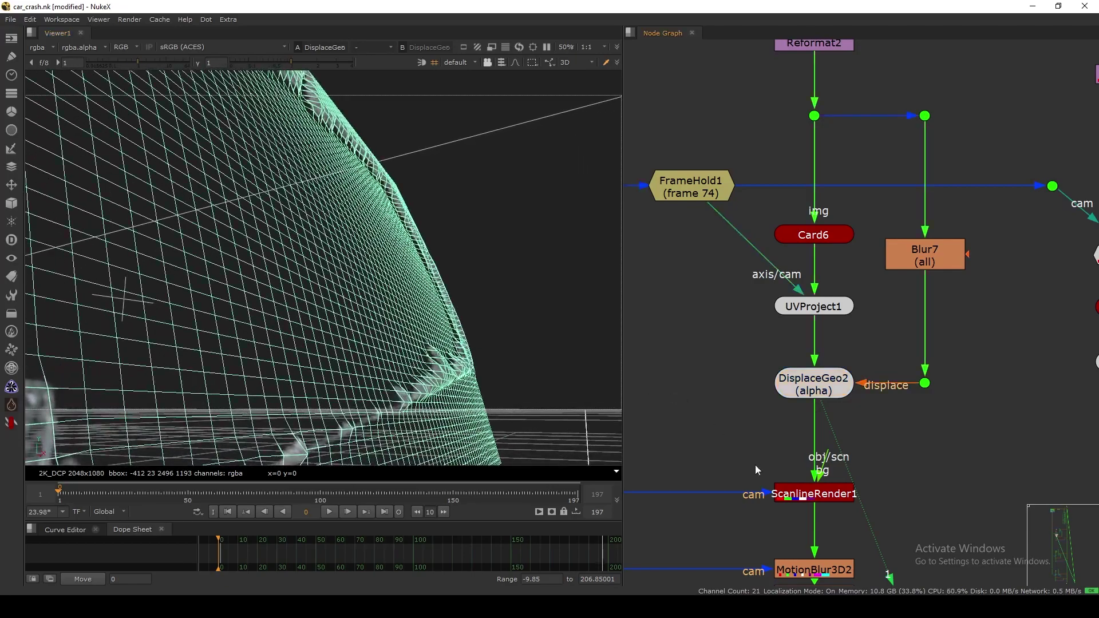
{"action": "key", "text": "1"}
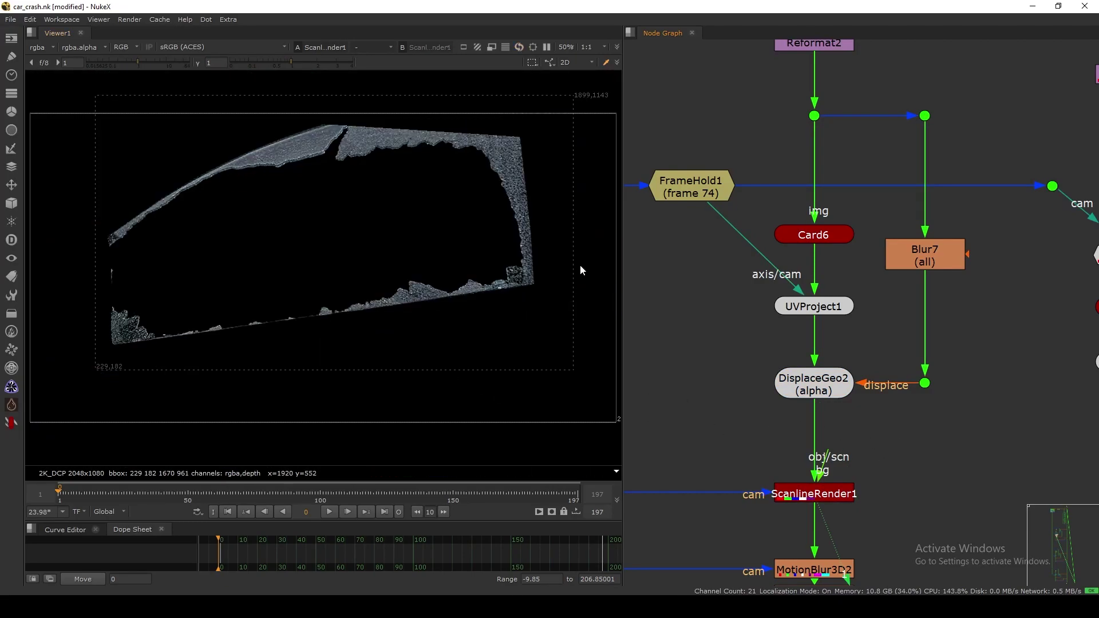
- Disable the Crop2, Mirror2_3, Transform3 and Reformat2 nodes above Card6
{"action": "scroll", "coordinate": [782, 256], "scroll_direction": "down", "scroll_amount": 3}
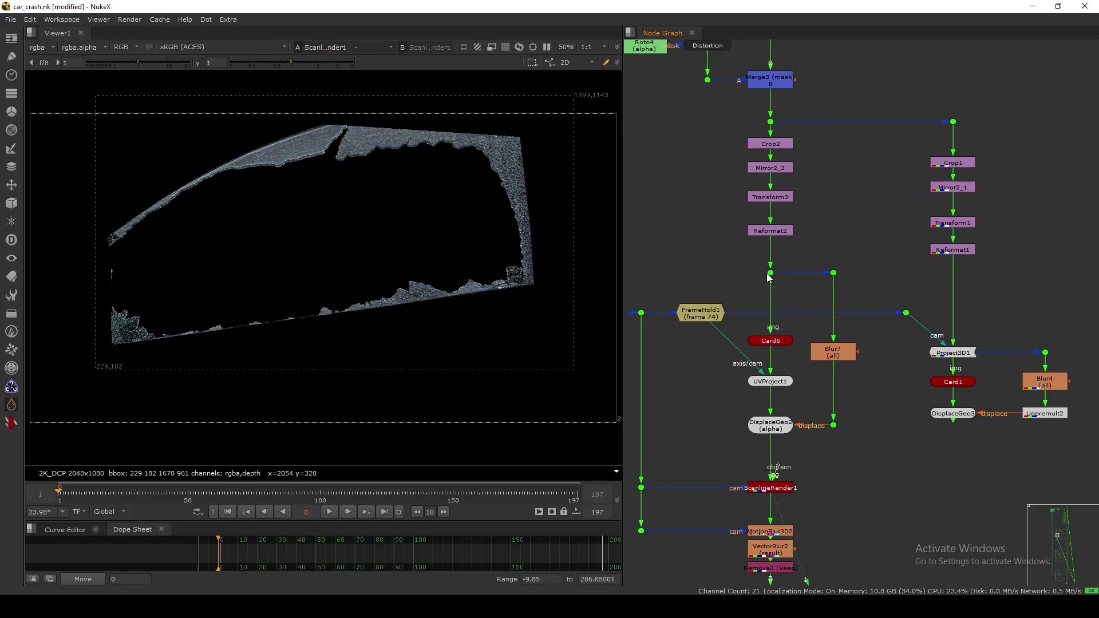
{"action": "scroll", "coordinate": [769, 277], "scroll_direction": "down", "scroll_amount": 2}
{"action": "left_click_drag", "start_coordinate": [794, 161], "coordinate": [738, 242]}
{"action": "key", "text": "d"}
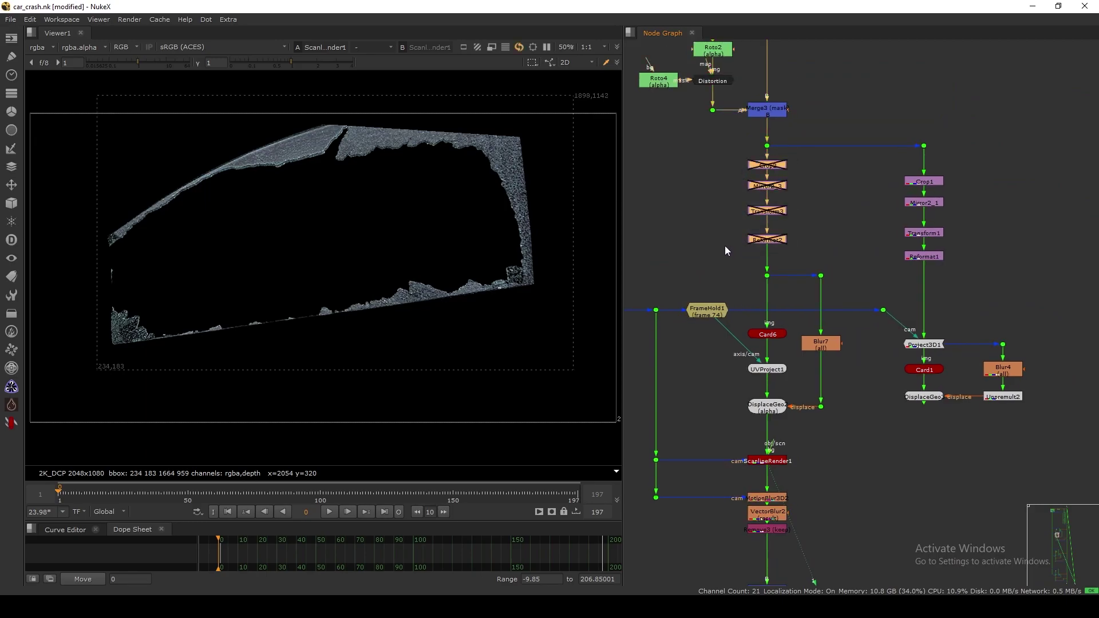
{"action": "middle_click_drag", "start_coordinate": [738, 366], "coordinate": [727, 330]}
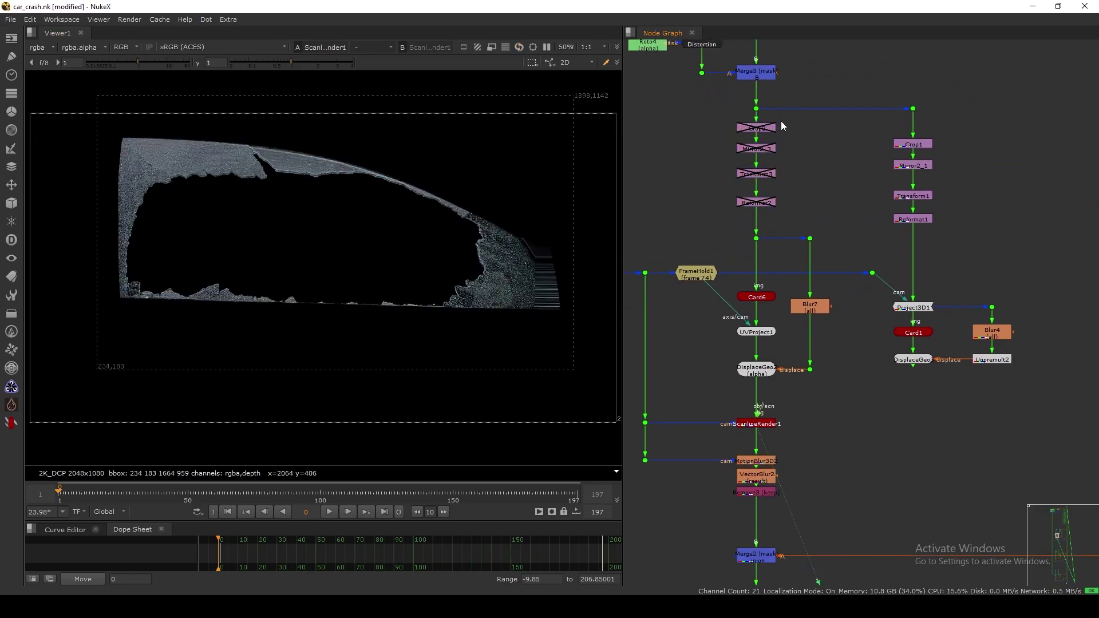
- Re-enable the Crop2 and Mirror2_3 nodes above Card6
{"action": "left_click_drag", "start_coordinate": [730, 156], "coordinate": [730, 156]}
{"action": "key", "text": "d"}
- Create a Merge node beside ScanlineRender1 and connect its A input to ScanlineRender1
{"action": "left_click", "coordinate": [809, 365]}
{"action": "key", "text": "m"}
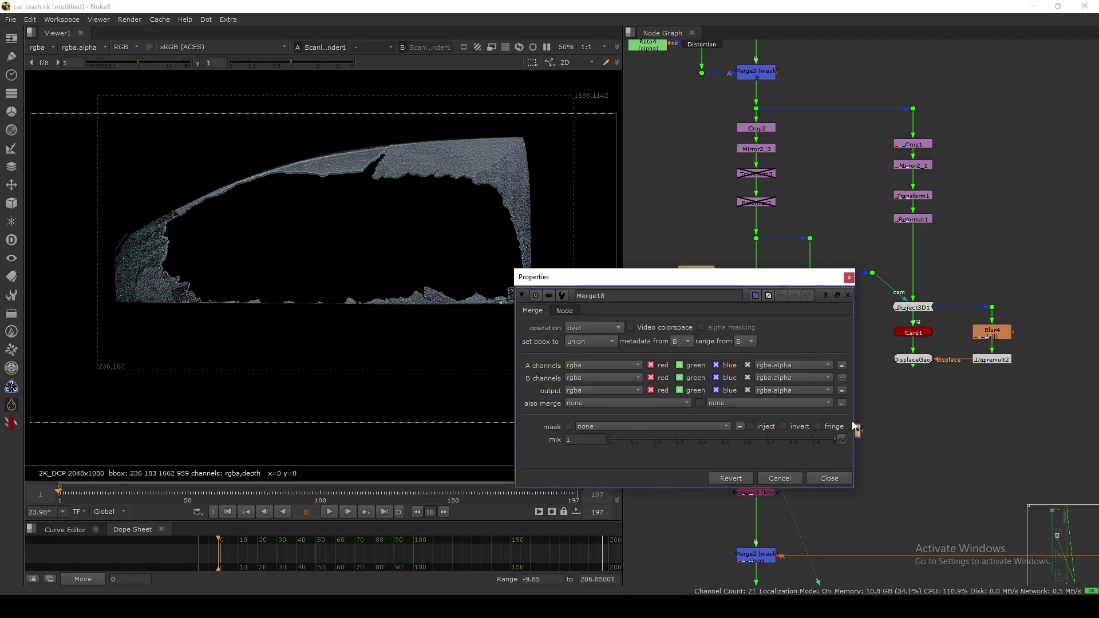
{"action": "left_click", "coordinate": [850, 277]}
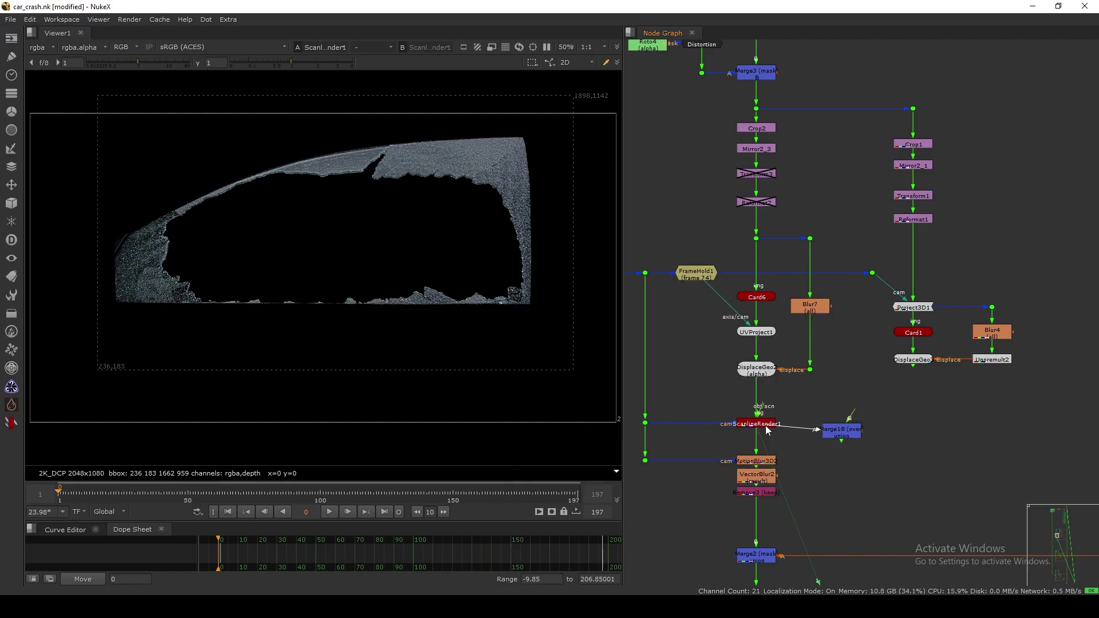
{"action": "left_click_drag", "start_coordinate": [767, 431], "coordinate": [767, 430]}
- Connect the new Merge node's B input to the dot on the main plate pipe
{"action": "scroll", "coordinate": [837, 439], "scroll_direction": "down", "scroll_amount": 5}
{"action": "left_click", "coordinate": [845, 422]}
{"action": "middle_click_drag", "start_coordinate": [912, 404], "coordinate": [674, 472]}
{"action": "middle_click_drag", "start_coordinate": [889, 355], "coordinate": [641, 508]}
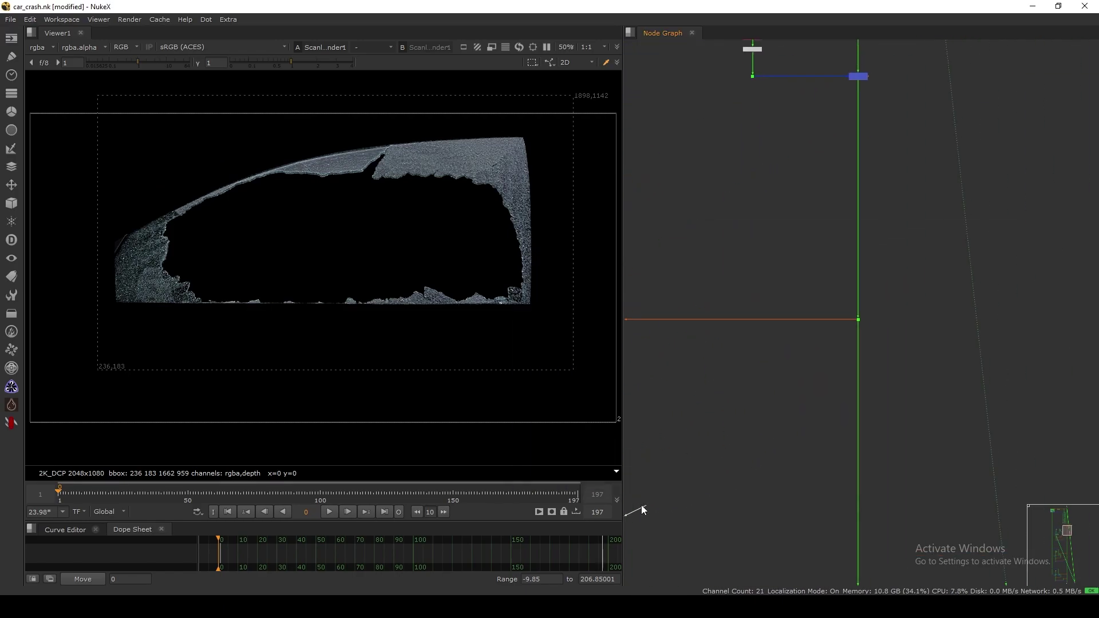
{"action": "left_click", "coordinate": [858, 321]}
{"action": "middle_click_drag", "start_coordinate": [824, 374], "coordinate": [910, 304]}
{"action": "middle_click_drag", "start_coordinate": [704, 461], "coordinate": [876, 303]}
{"action": "middle_click_drag", "start_coordinate": [650, 408], "coordinate": [777, 347]}
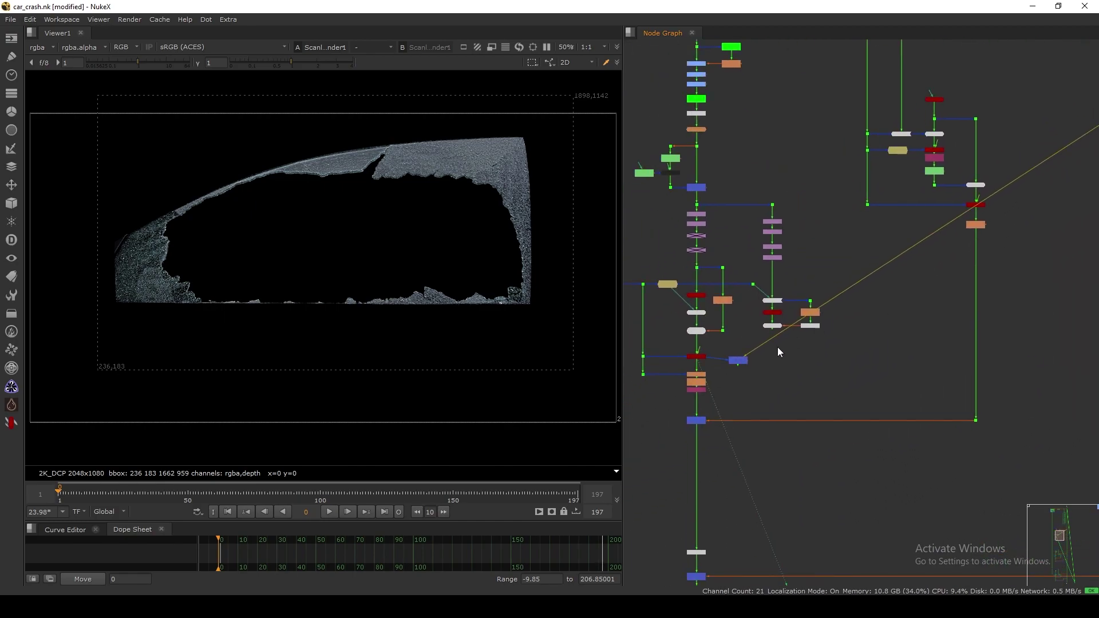
- Move the new Merge node clear of the glass branches and view its output to check the glass over the car
{"action": "left_click_drag", "start_coordinate": [741, 362], "coordinate": [880, 375]}
{"action": "key", "text": "1"}
{"action": "left_click", "coordinate": [883, 375]}
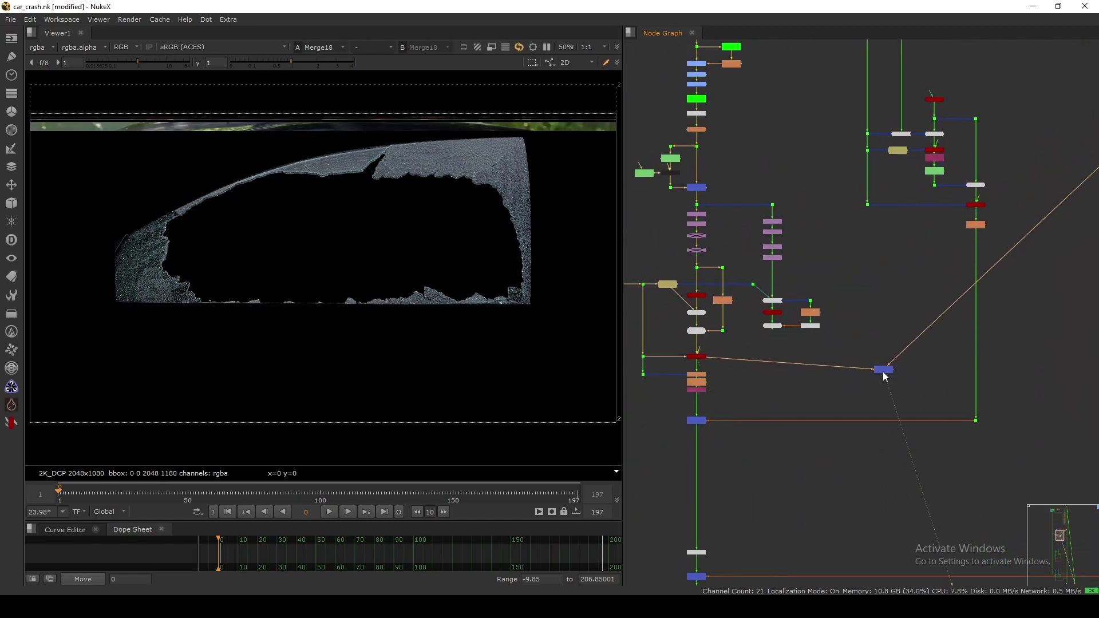
{"action": "middle_click_drag", "start_coordinate": [455, 328], "coordinate": [457, 349]}
{"action": "middle_click_drag", "start_coordinate": [724, 344], "coordinate": [757, 360]}
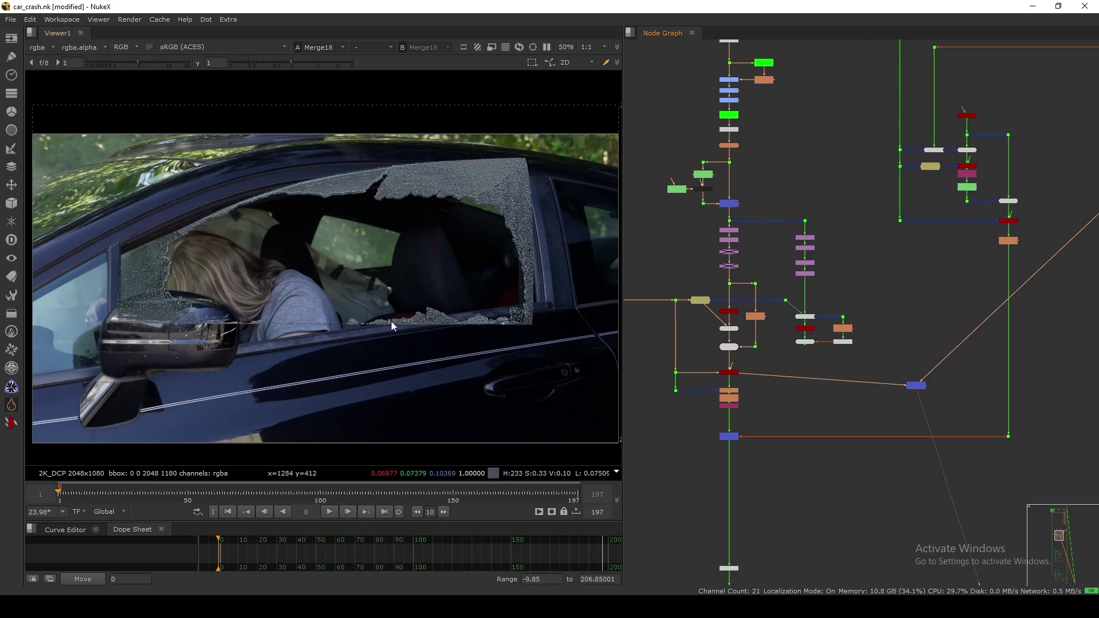
{"action": "scroll", "coordinate": [744, 361], "scroll_direction": "up", "scroll_amount": 3}
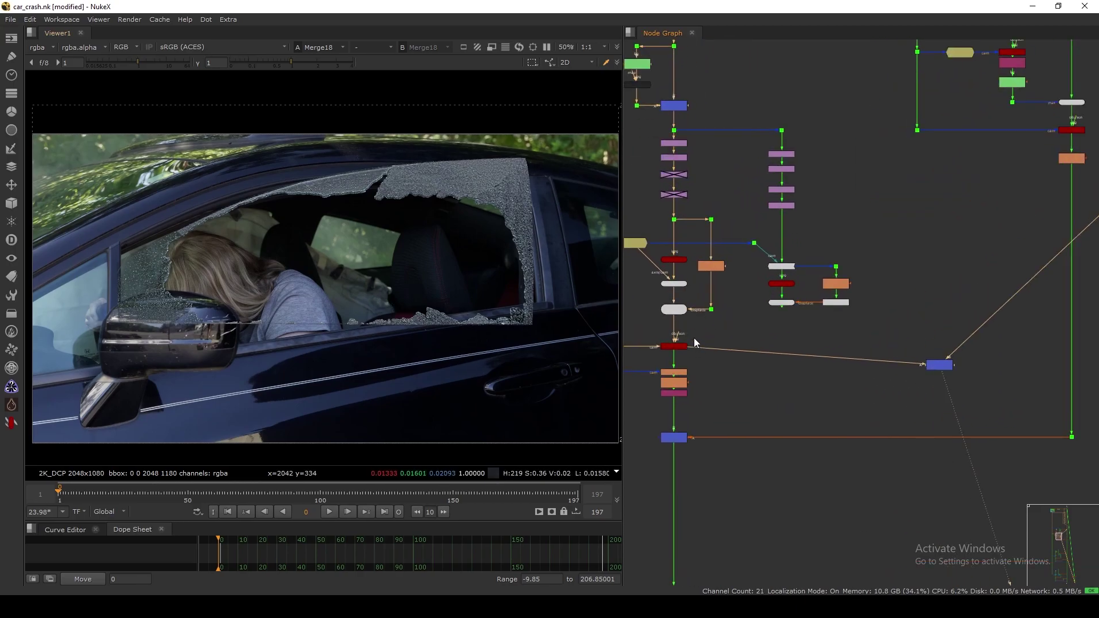
- Connect ScanlineRender1's obj/scn input to DisplaceGeo3 and the test Merge's mask input to the dot feeding Merge2
{"action": "left_click_drag", "start_coordinate": [699, 349], "coordinate": [781, 309]}
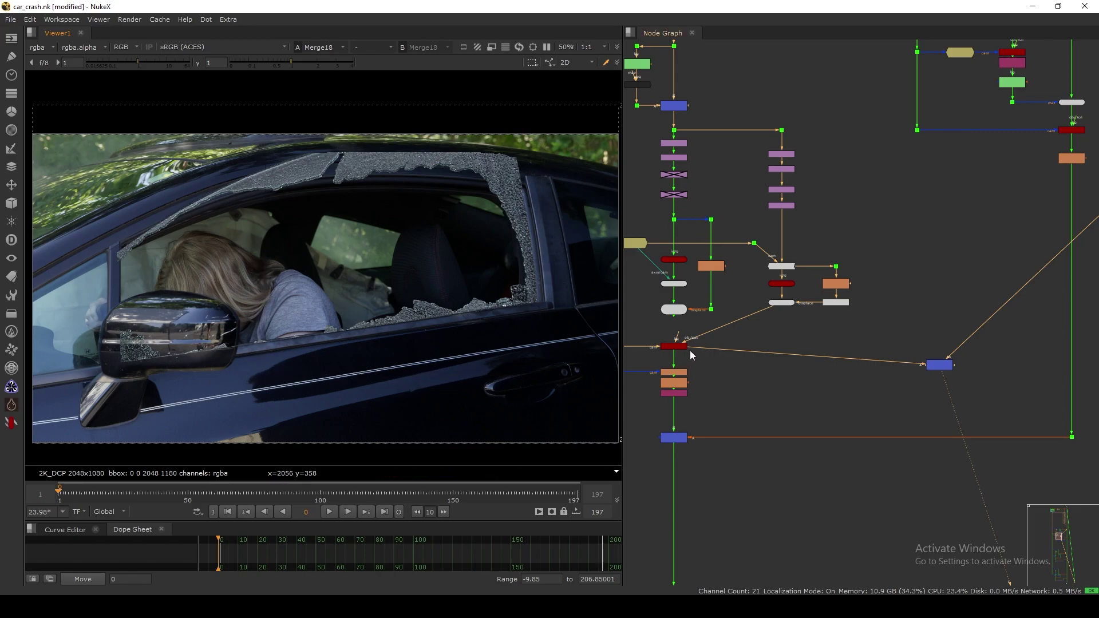
{"action": "left_click_drag", "start_coordinate": [695, 347], "coordinate": [682, 369]}
{"action": "middle_click_drag", "start_coordinate": [934, 360], "coordinate": [851, 367]}
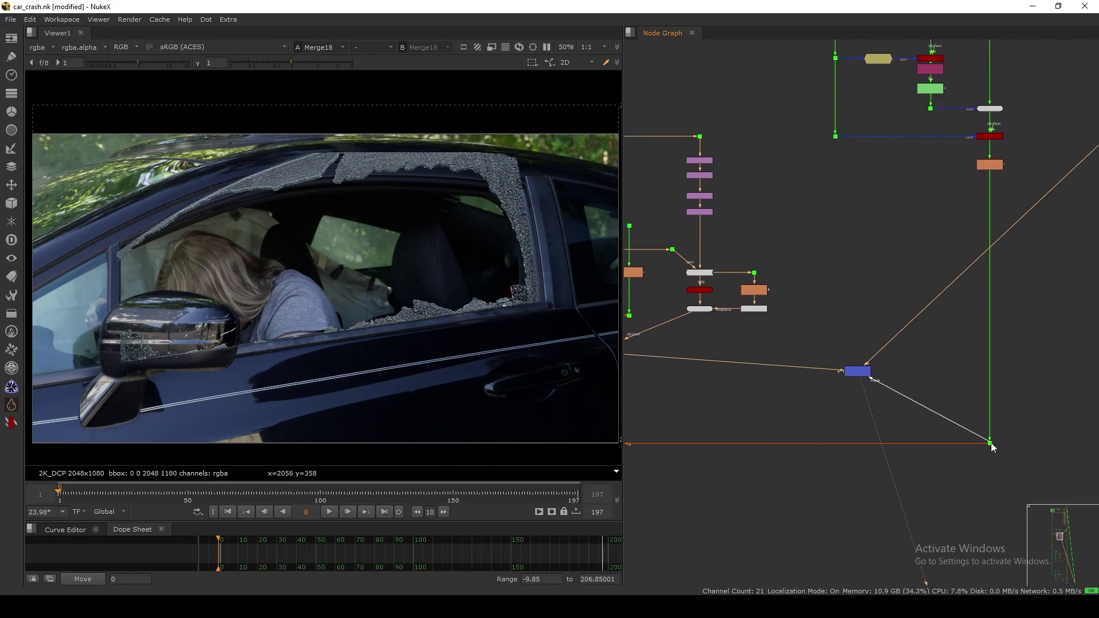
{"action": "left_click_drag", "start_coordinate": [991, 444], "coordinate": [990, 442]}
{"action": "middle_click_drag", "start_coordinate": [776, 365], "coordinate": [827, 359]}
{"action": "scroll", "coordinate": [541, 230], "scroll_direction": "up", "scroll_amount": 3}
- Examine the masked glass along the window frame and highlight the Crop1 to Reformat1 nodes above Project3D1
{"action": "left_click_drag", "start_coordinate": [527, 184], "coordinate": [446, 294]}
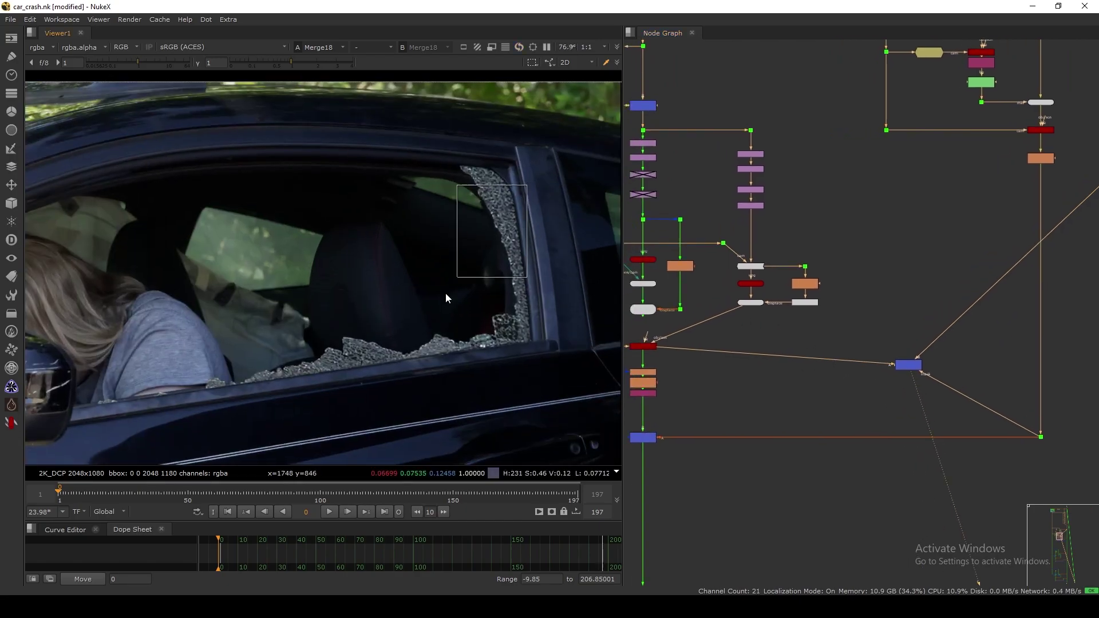
{"action": "scroll", "coordinate": [719, 334], "scroll_direction": "up", "scroll_amount": 3}
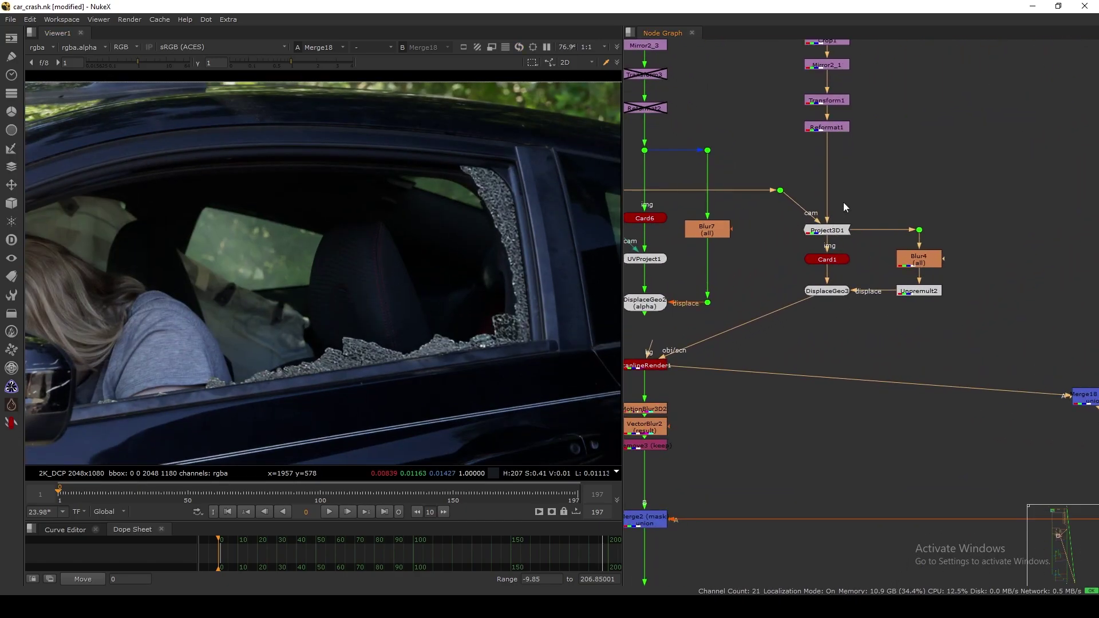
{"action": "middle_click_drag", "start_coordinate": [844, 203], "coordinate": [821, 286]}
{"action": "left_click_drag", "start_coordinate": [864, 162], "coordinate": [774, 285]}
{"action": "middle_click_drag", "start_coordinate": [687, 459], "coordinate": [761, 389]}
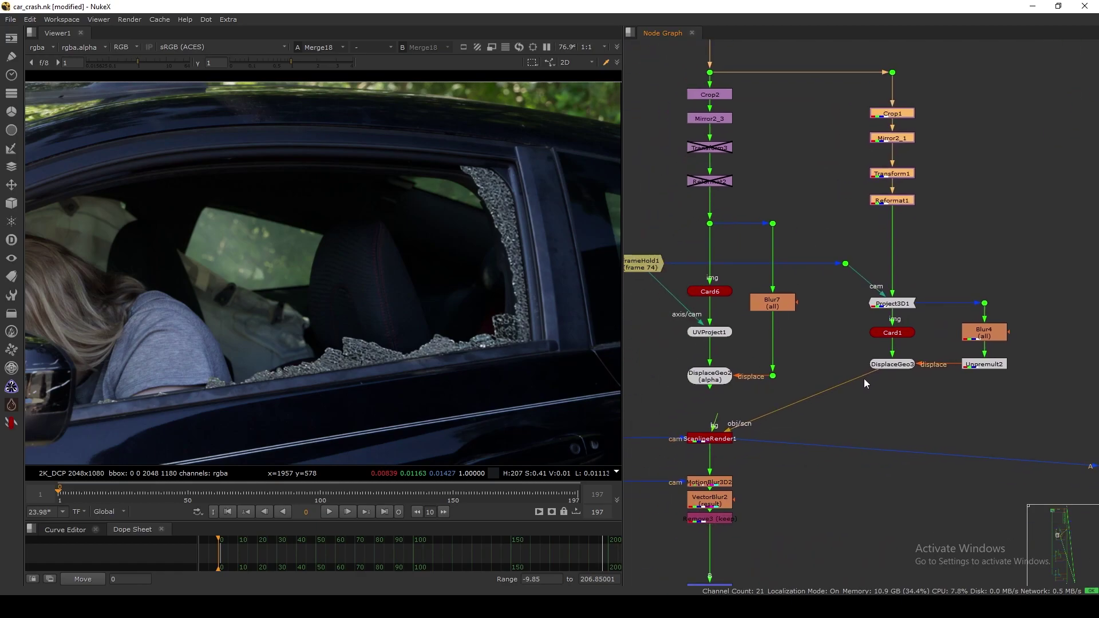
- Reconnect ScanlineRender1's obj/scn input to DisplaceGeo2 and re-enable the Transform3 and Reformat2 nodes
{"action": "left_click_drag", "start_coordinate": [716, 387], "coordinate": [716, 379]}
{"action": "middle_click_drag", "start_coordinate": [485, 344], "coordinate": [498, 397]}
{"action": "middle_click_drag", "start_coordinate": [708, 176], "coordinate": [721, 226]}
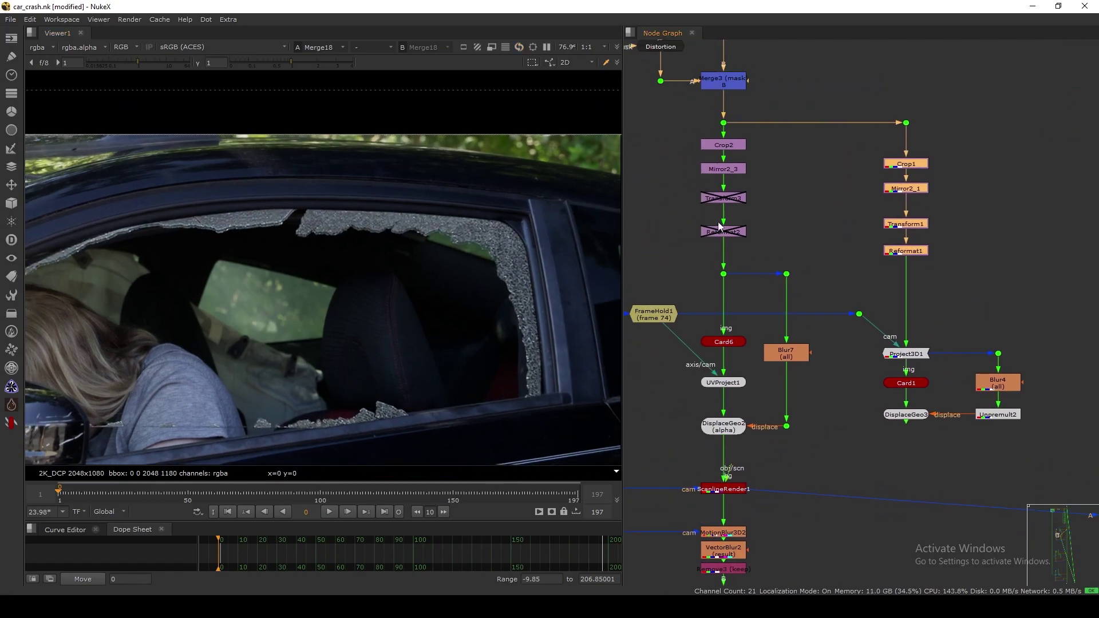
{"action": "left_click_drag", "start_coordinate": [766, 181], "coordinate": [687, 242]}
{"action": "key", "text": "d"}
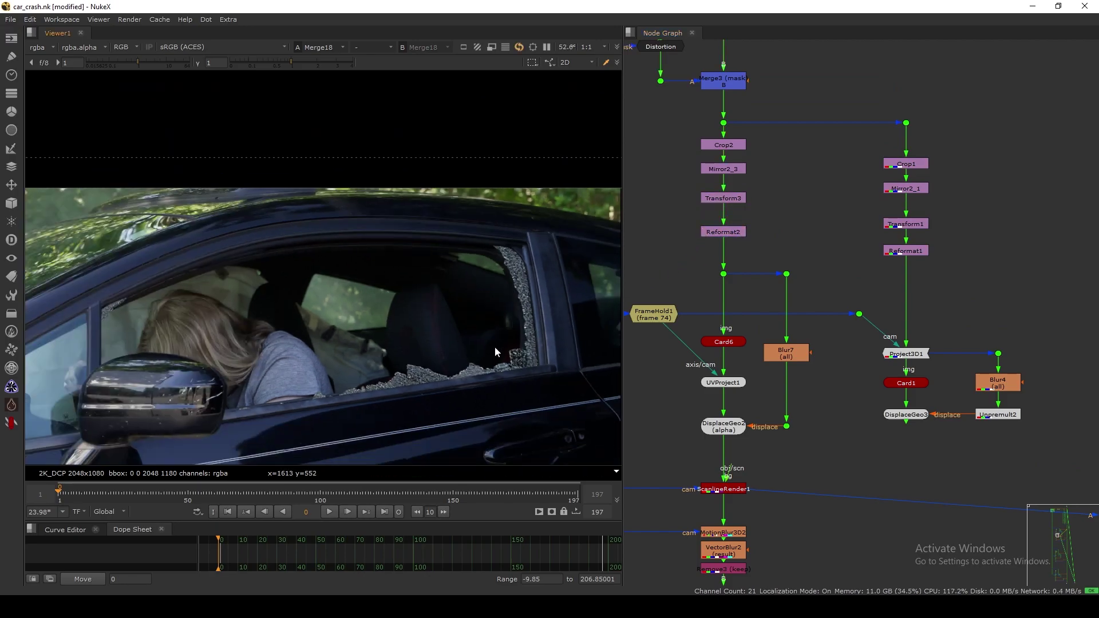
- Compare the Dot106 and Merge4 outputs to check the car window without and with the broken glass
{"action": "scroll", "coordinate": [778, 359], "scroll_direction": "down", "scroll_amount": 5}
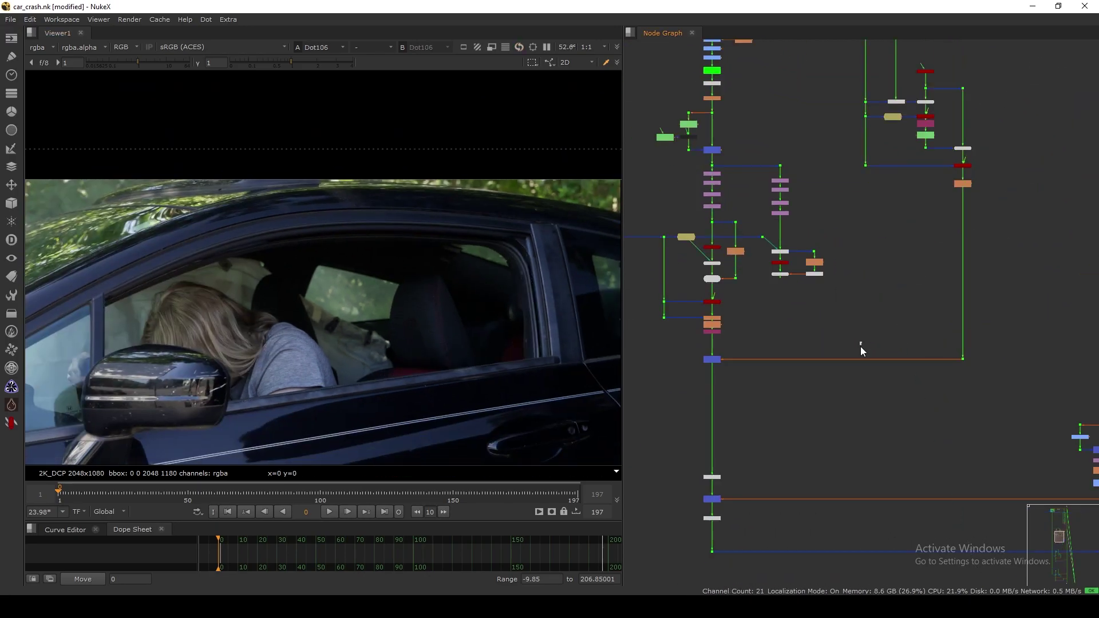
{"action": "scroll", "coordinate": [709, 308], "scroll_direction": "up", "scroll_amount": 6}
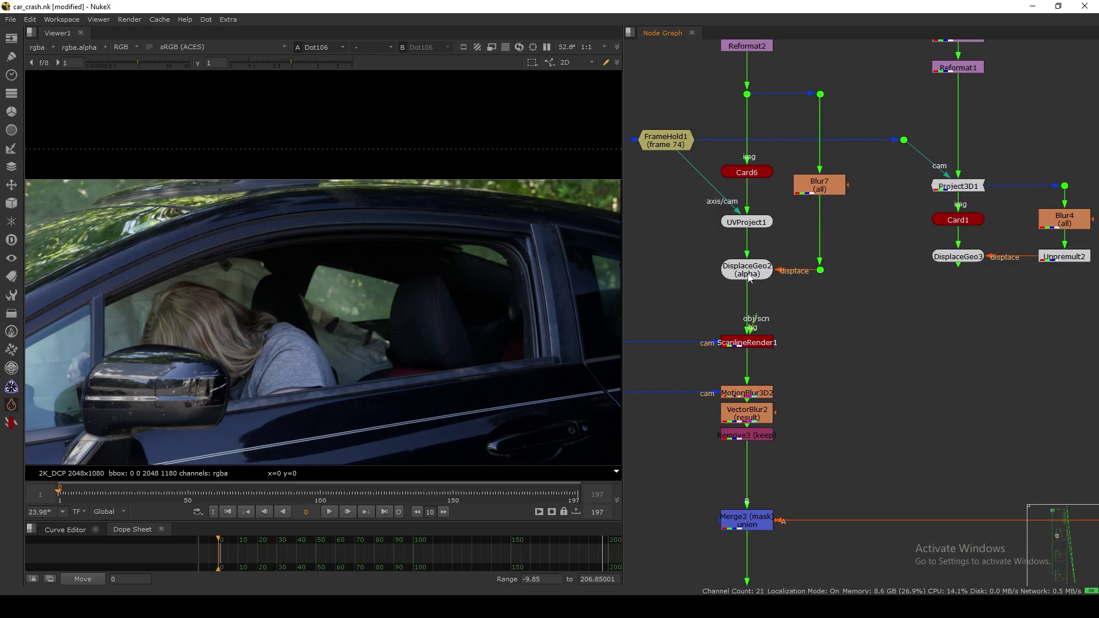
{"action": "scroll", "coordinate": [796, 407], "scroll_direction": "down", "scroll_amount": 8}
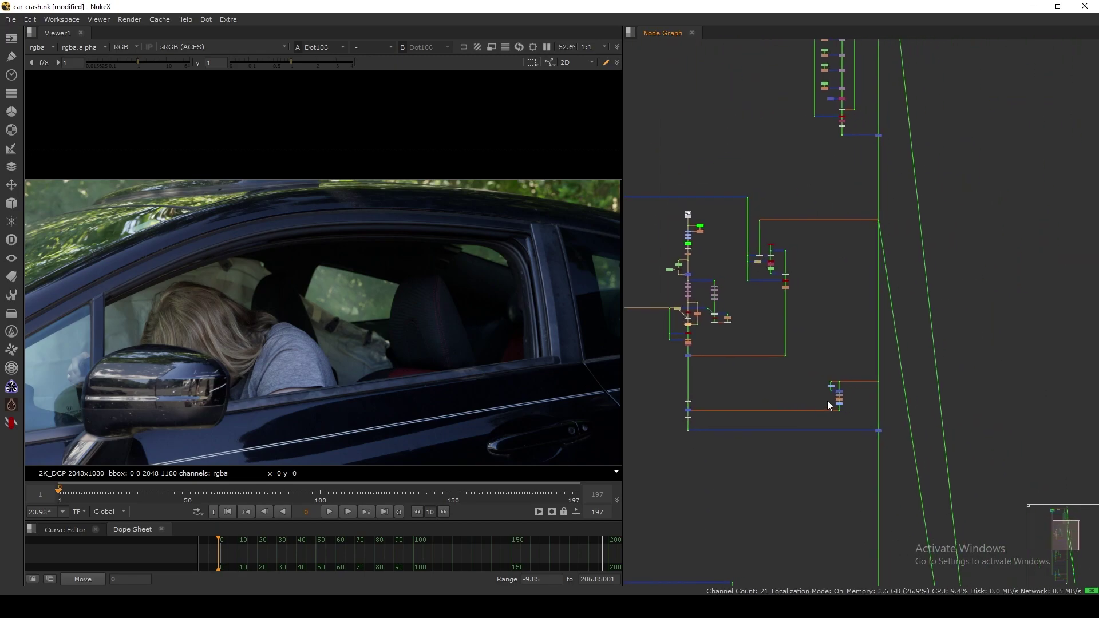
{"action": "scroll", "coordinate": [761, 343], "scroll_direction": "up", "scroll_amount": 8}
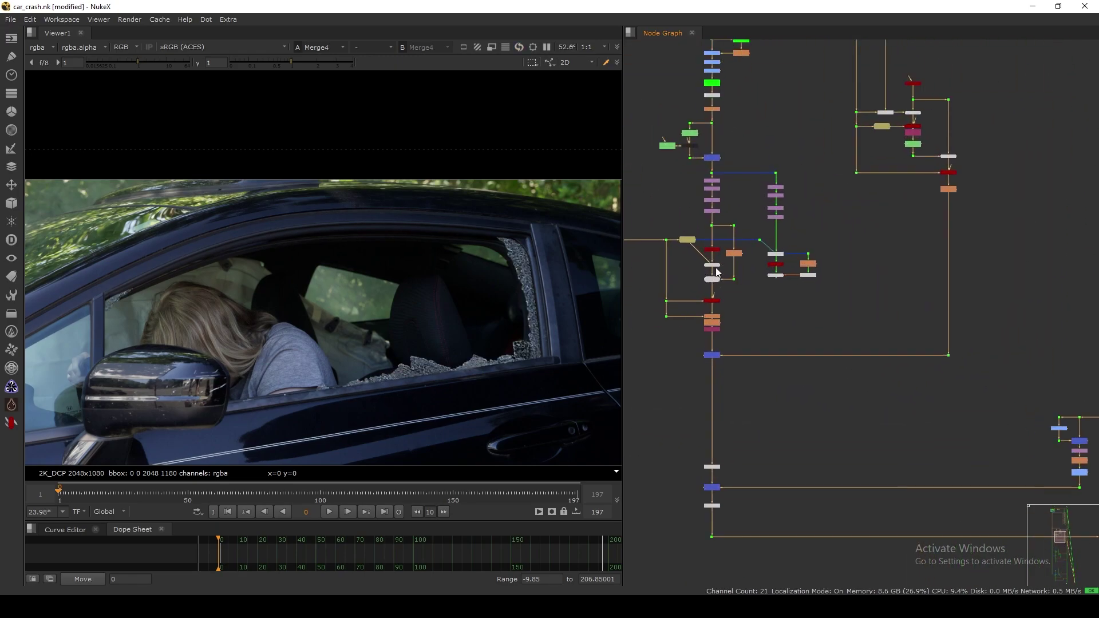
- View the DisplaceGeo2 glass geometry in 3D
{"action": "key", "text": "d"}
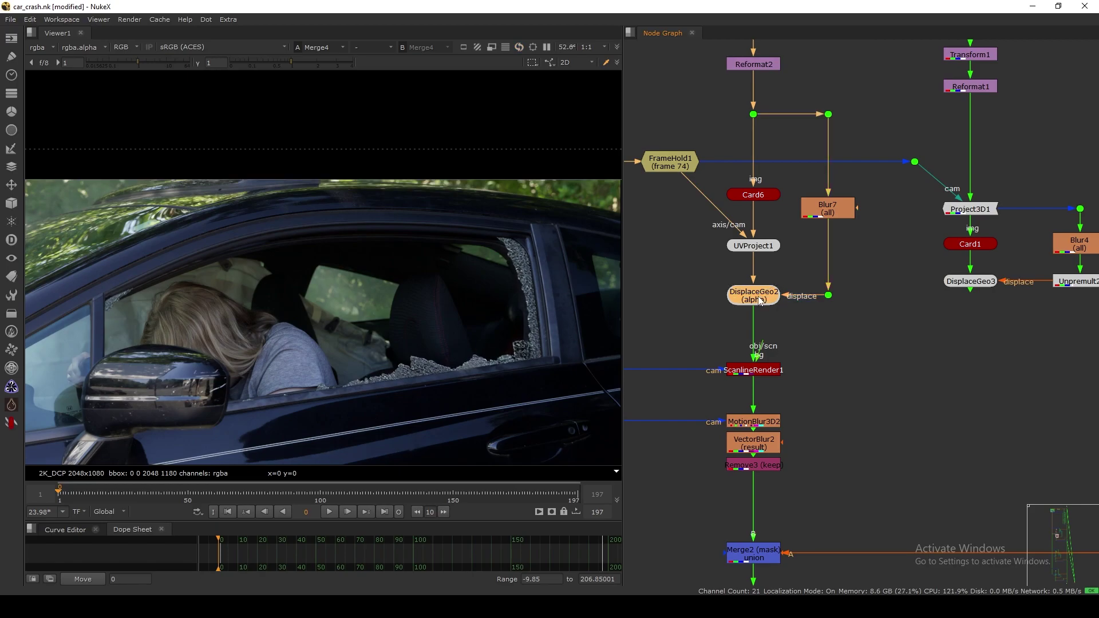
{"action": "key", "text": "1"}
{"action": "left_click", "coordinate": [791, 327]}
{"action": "middle_click_drag", "start_coordinate": [739, 191], "coordinate": [756, 281]}
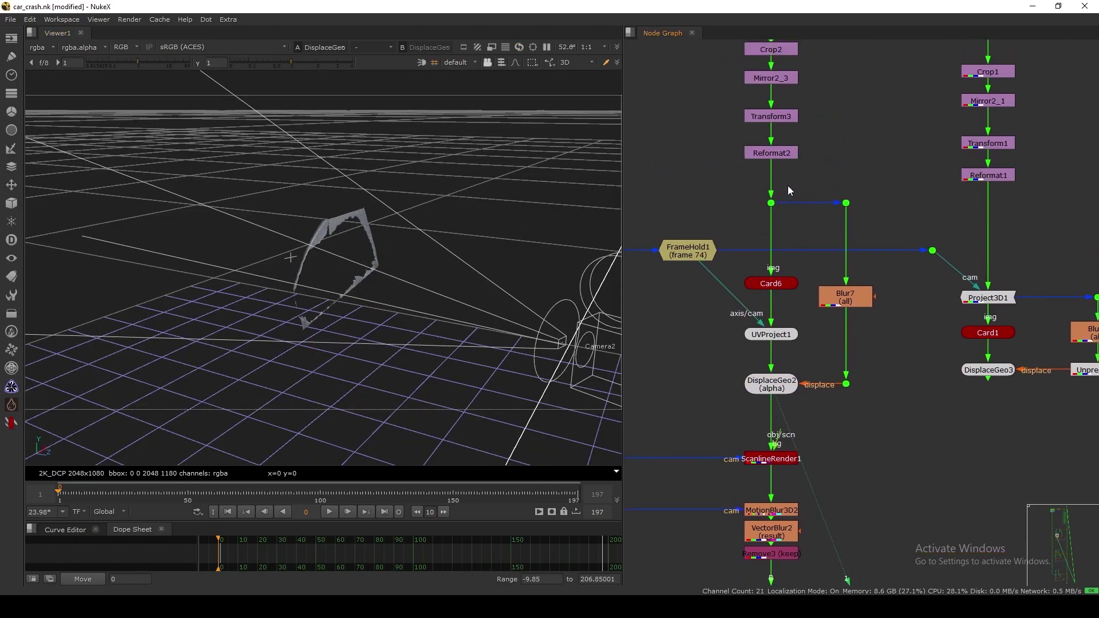
- View the 2D glass texture at the dot below Reformat2 and examine how it fits the frame
{"action": "left_click_drag", "start_coordinate": [794, 178], "coordinate": [736, 232]}
{"action": "key", "text": "1"}
{"action": "scroll", "coordinate": [478, 273], "scroll_direction": "down", "scroll_amount": 4}
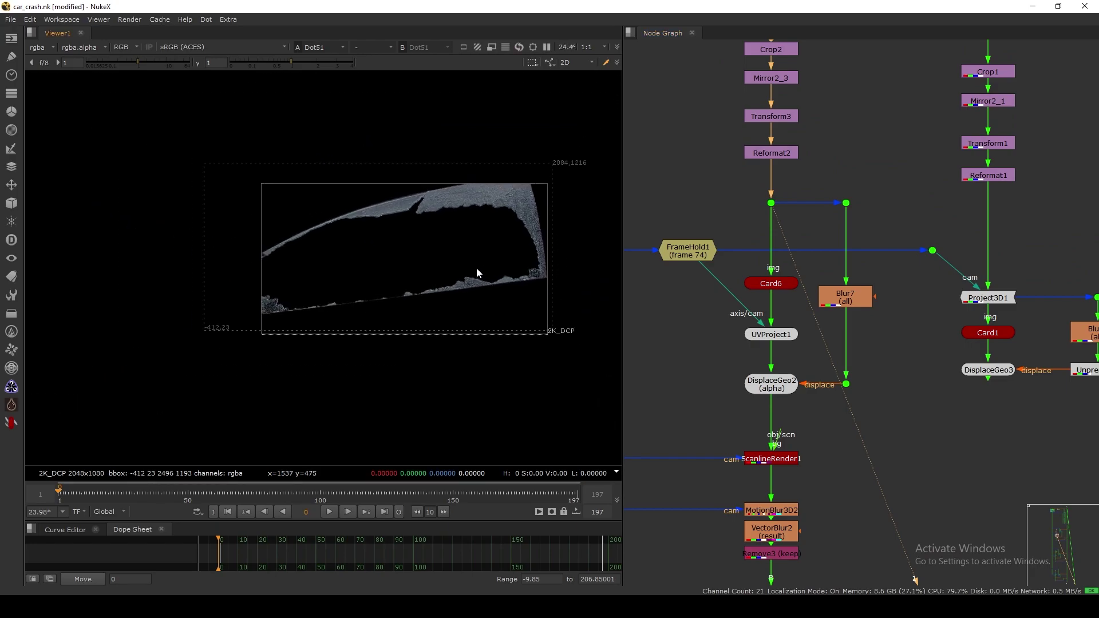
{"action": "left_click_drag", "start_coordinate": [288, 377], "coordinate": [259, 390]}
{"action": "middle_click_drag", "start_coordinate": [661, 310], "coordinate": [648, 283]}
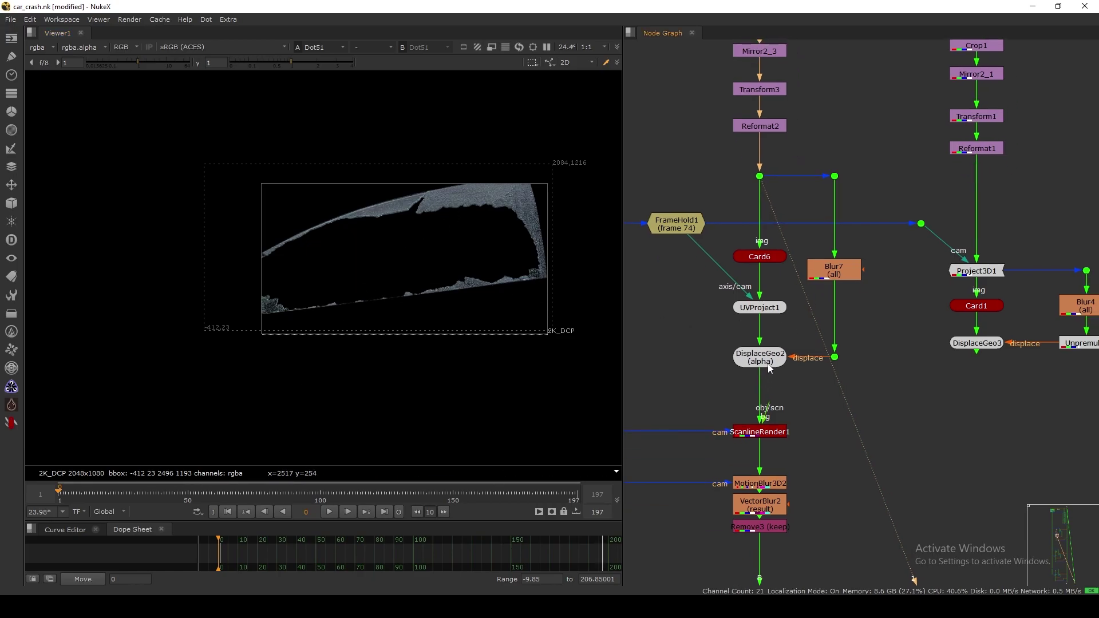
- Return the viewer to the DisplaceGeo2 geometry in 3D
{"action": "left_click", "coordinate": [766, 364]}
{"action": "key", "text": "1"}
{"action": "middle_click_drag", "start_coordinate": [815, 395], "coordinate": [769, 356]}
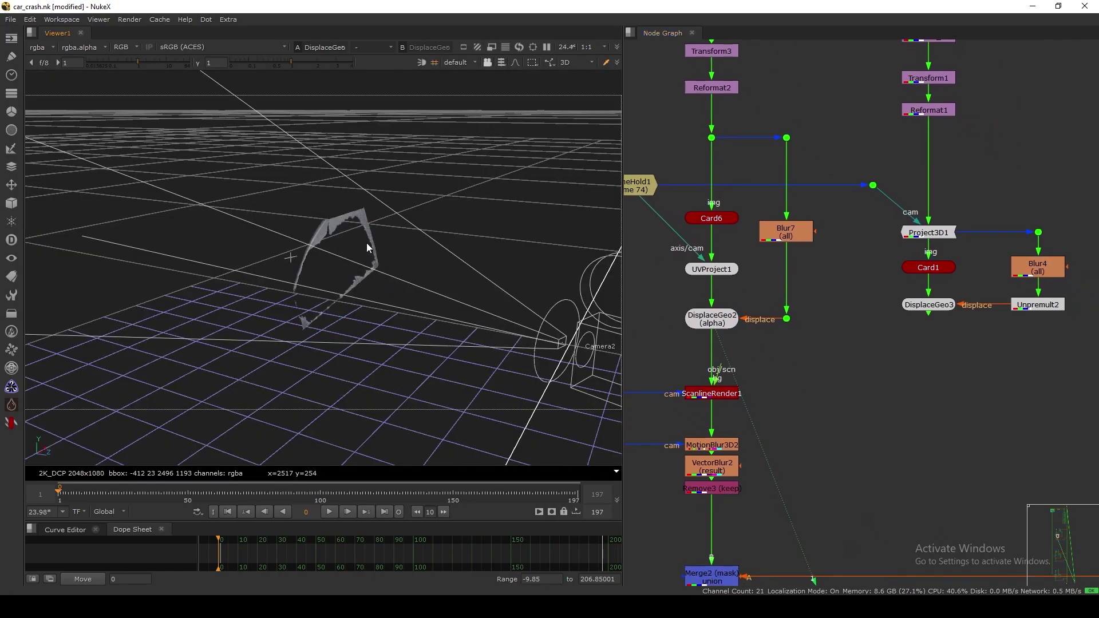
- Add an ApplyMaterial node beside the DisplaceGeo2 branch
{"action": "scroll", "coordinate": [796, 316], "scroll_direction": "up", "scroll_amount": 2}
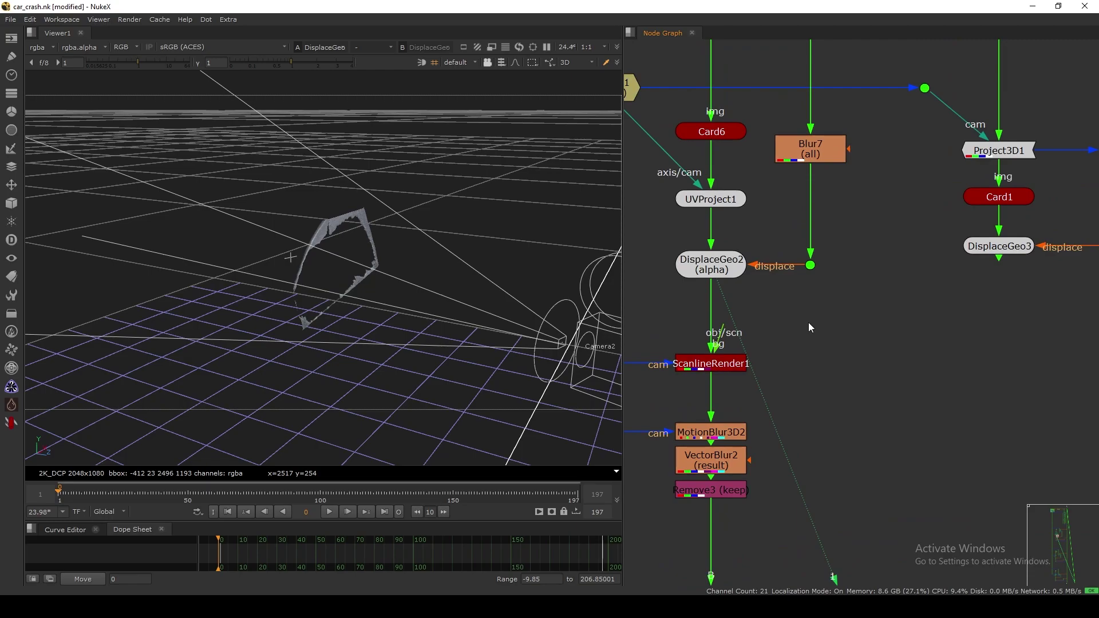
{"action": "key", "text": "Tab"}
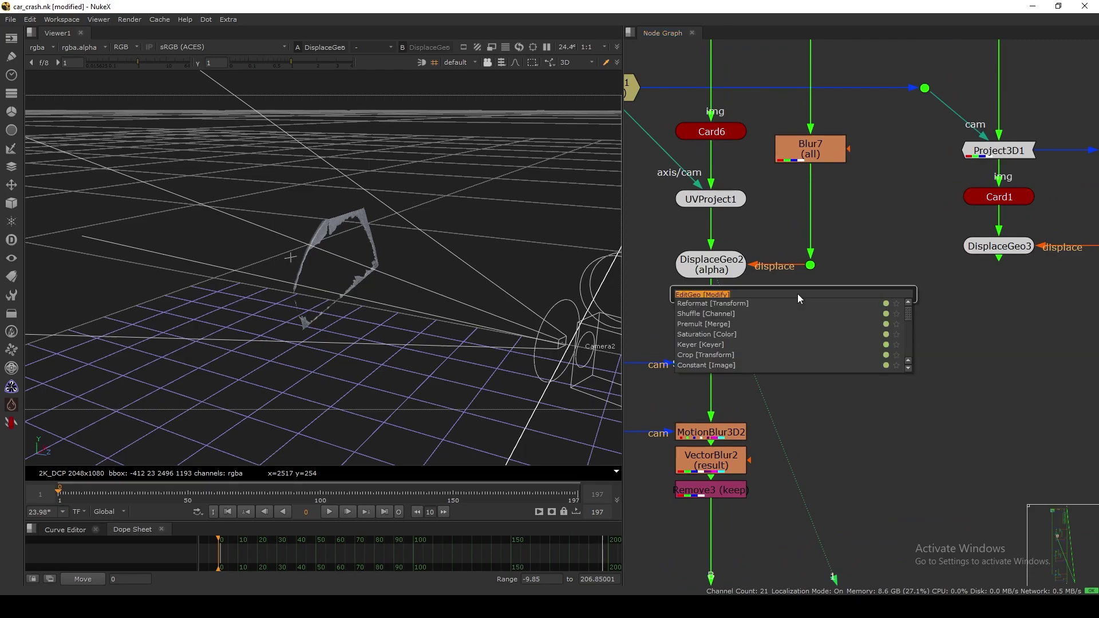
{"action": "type", "text": "appl"}
{"action": "key", "text": "Return"}
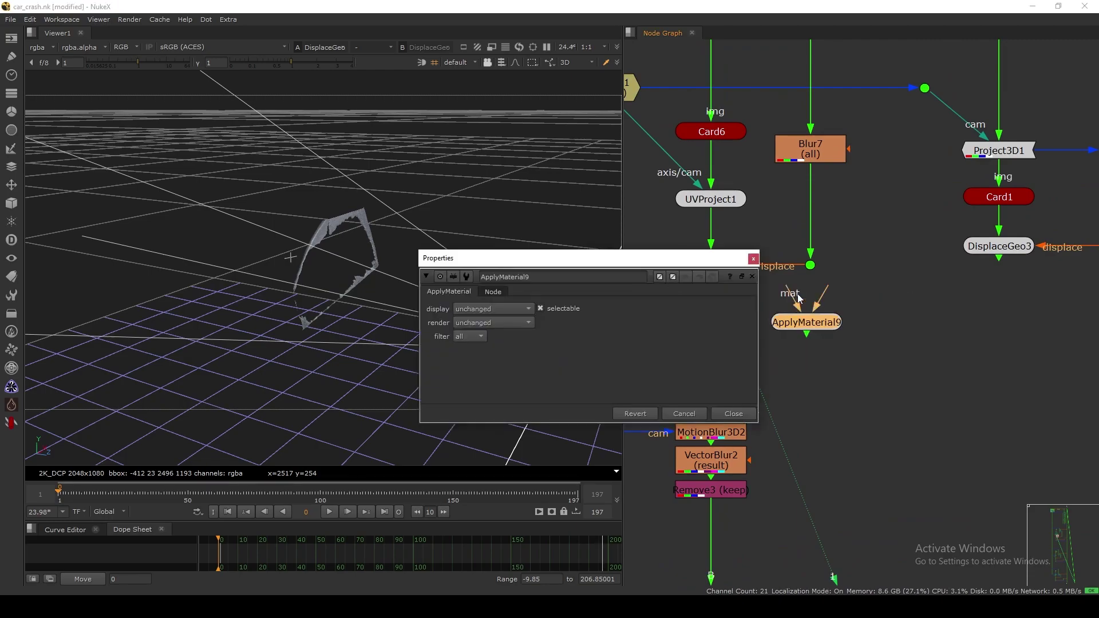
{"action": "key", "text": "Escape"}
{"action": "left_click_drag", "start_coordinate": [806, 324], "coordinate": [834, 338]}
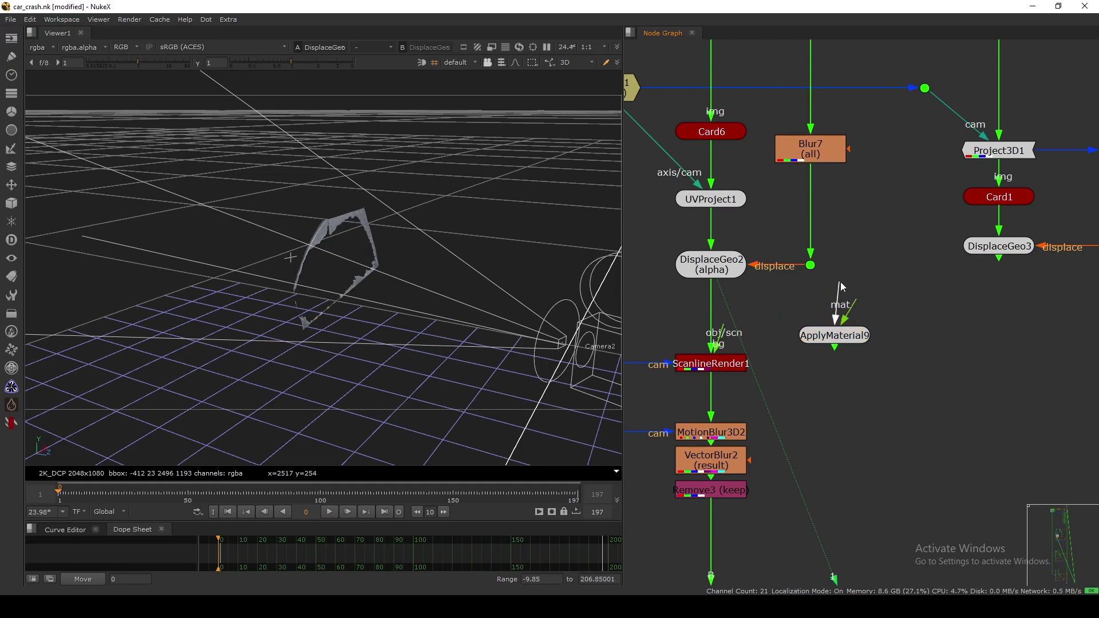
- Connect the ApplyMaterial node's mat input to the dot above Blur7 and its geometry input to UVProject1
{"action": "middle_click_drag", "start_coordinate": [841, 310], "coordinate": [841, 373]}
{"action": "left_click_drag", "start_coordinate": [839, 373], "coordinate": [813, 88]}
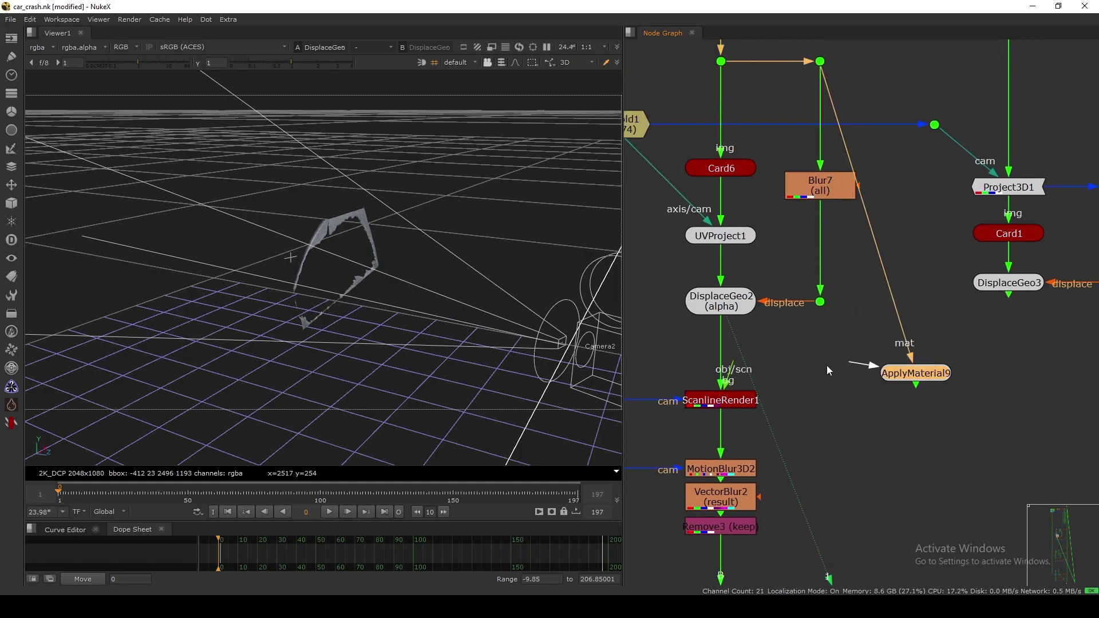
{"action": "left_click", "coordinate": [724, 236]}
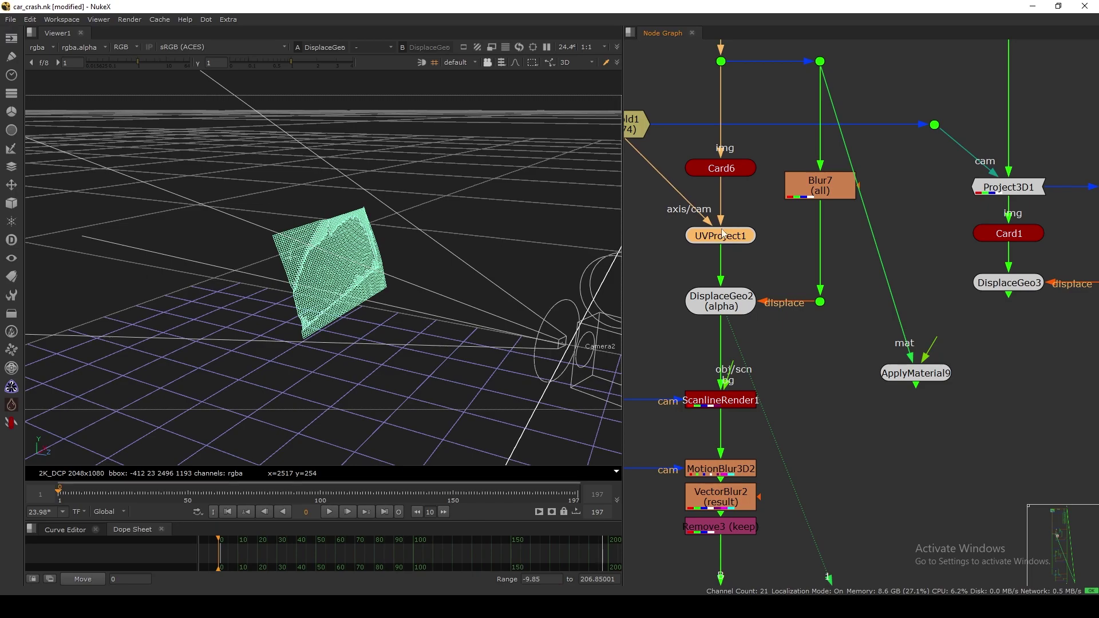
{"action": "left_click_drag", "start_coordinate": [724, 235], "coordinate": [726, 233]}
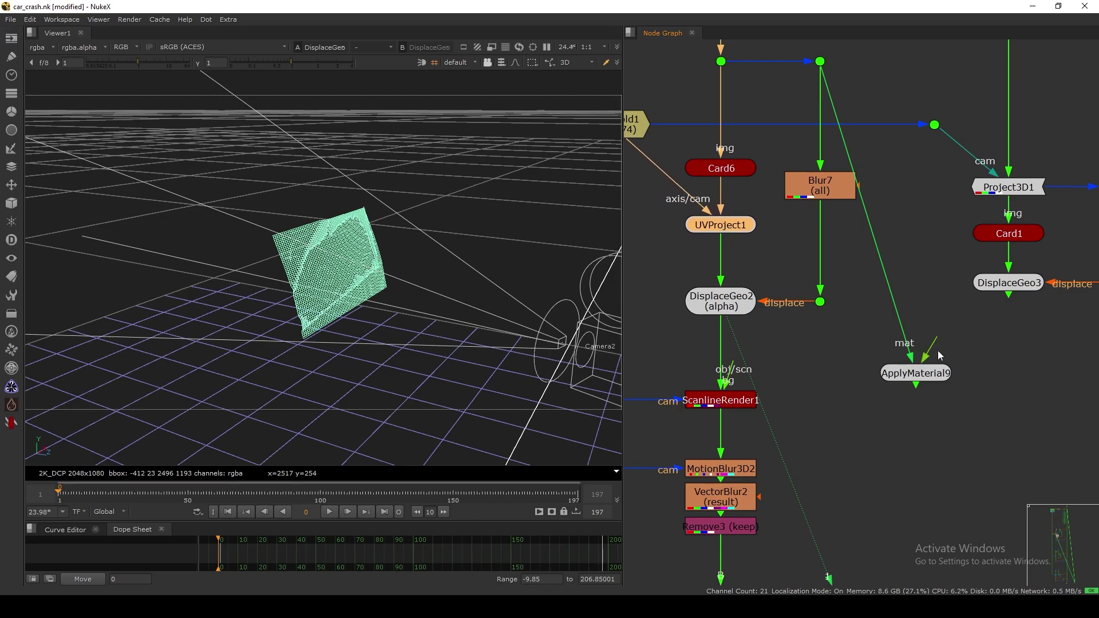
{"action": "left_click_drag", "start_coordinate": [939, 349], "coordinate": [724, 228]}
{"action": "left_click_drag", "start_coordinate": [920, 377], "coordinate": [906, 380]}
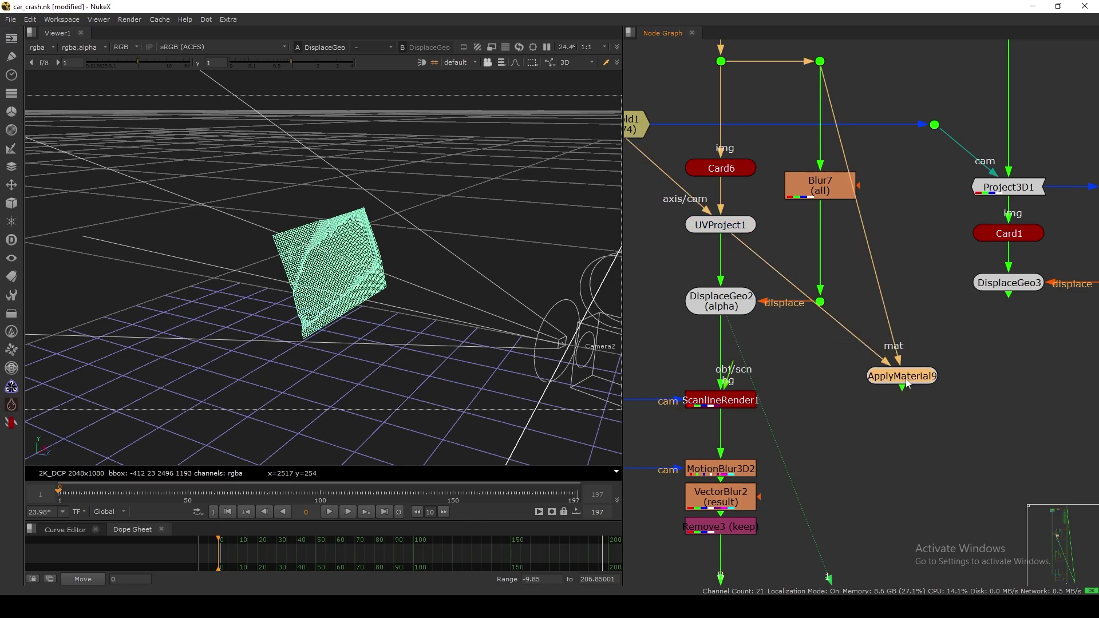
- View the ApplyMaterial9 output in 3D and examine the textured glass from another angle
{"action": "key", "text": "1"}
{"action": "left_click", "coordinate": [914, 357]}
{"action": "left_click_drag", "start_coordinate": [506, 353], "coordinate": [578, 236], "text": "ctrl"}
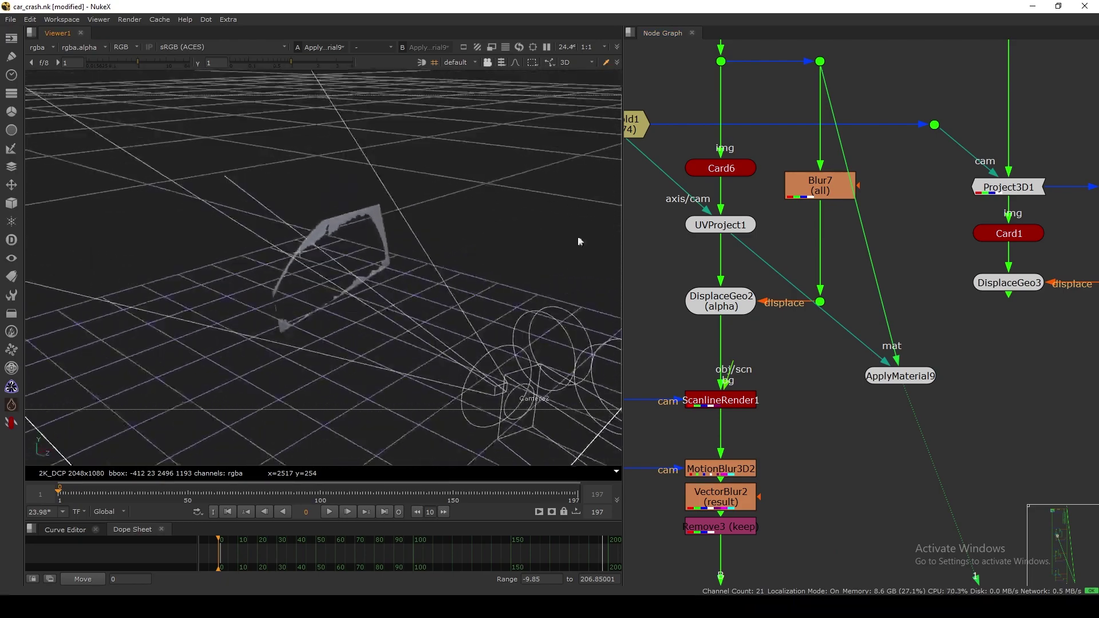
- Assign DisplaceGeo2 and ApplyMaterial9 to separate viewer inputs and compare their 3D outputs
{"action": "left_click", "coordinate": [722, 299]}
{"action": "key", "text": "1"}
{"action": "left_click", "coordinate": [777, 332]}
{"action": "left_click", "coordinate": [892, 376]}
{"action": "key", "text": "2"}
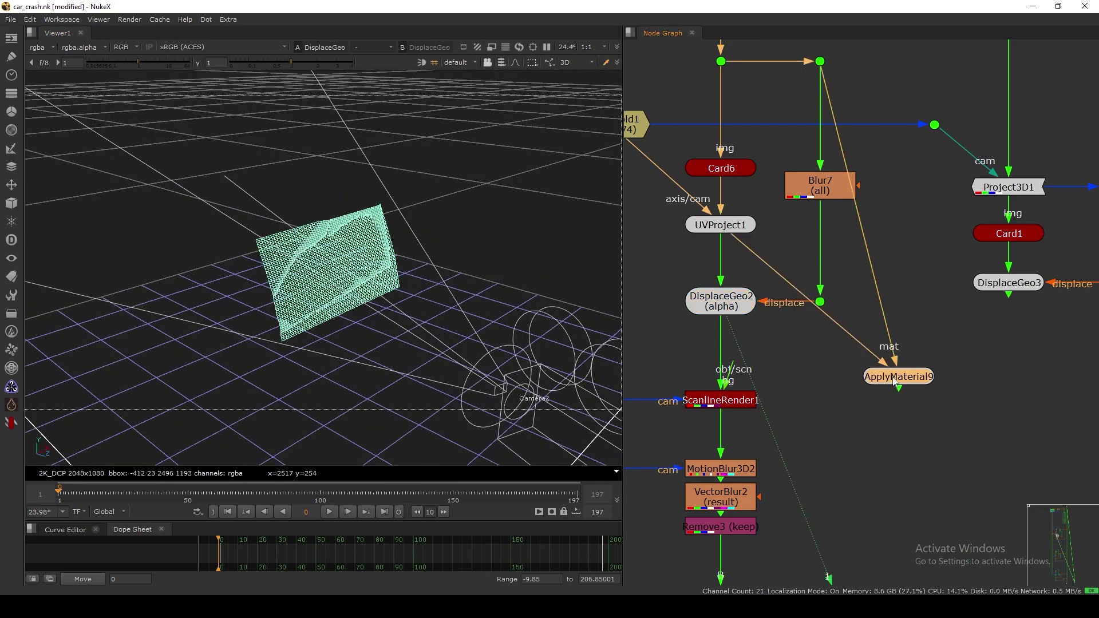
{"action": "left_click", "coordinate": [866, 425]}
{"action": "key", "text": "1"}
{"action": "key", "text": "2"}
- Compare the UVProject1 and ApplyMaterial9 outputs in 3D and examine the glass card's wireframe up close
{"action": "left_click_drag", "start_coordinate": [732, 225], "coordinate": [727, 227]}
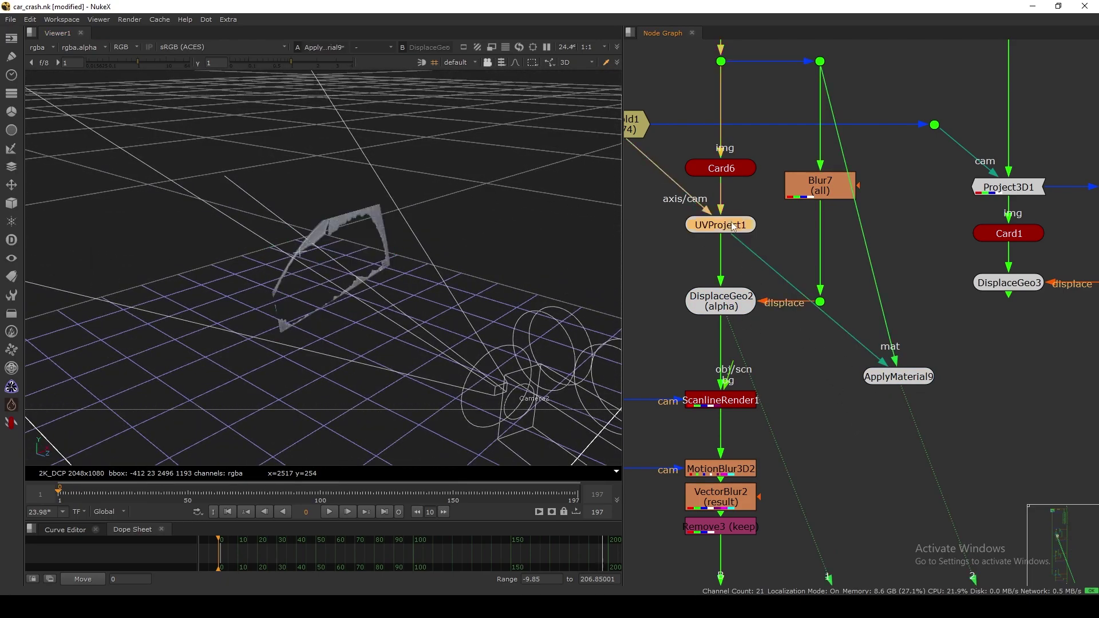
{"action": "key", "text": "1"}
{"action": "left_click", "coordinate": [813, 298]}
{"action": "left_click_drag", "start_coordinate": [878, 381], "coordinate": [876, 383]}
{"action": "left_click", "coordinate": [866, 406]}
{"action": "key", "text": "1"}
{"action": "key", "text": "2"}
{"action": "key", "text": "1"}
{"action": "scroll", "coordinate": [368, 215], "scroll_direction": "up", "scroll_amount": 6}
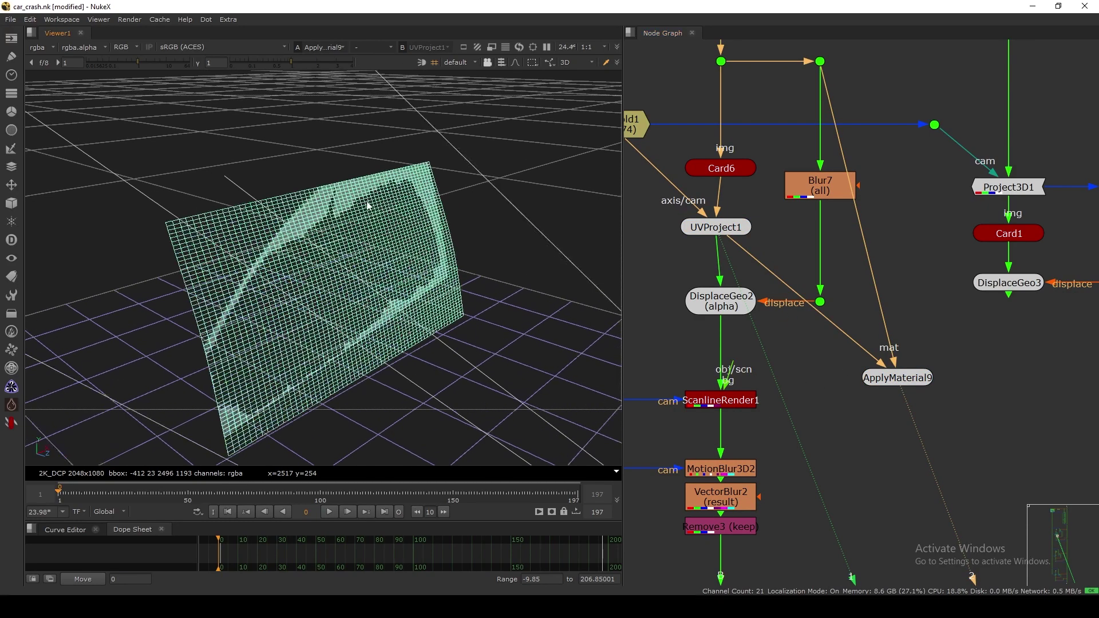
- Switch repeatedly between the UVProject1 and ApplyMaterial9 viewer inputs to compare the projected glass card
{"action": "key", "text": "2"}
{"action": "key", "text": "2"}
{"action": "key", "text": "1"}
{"action": "key", "text": "2"}
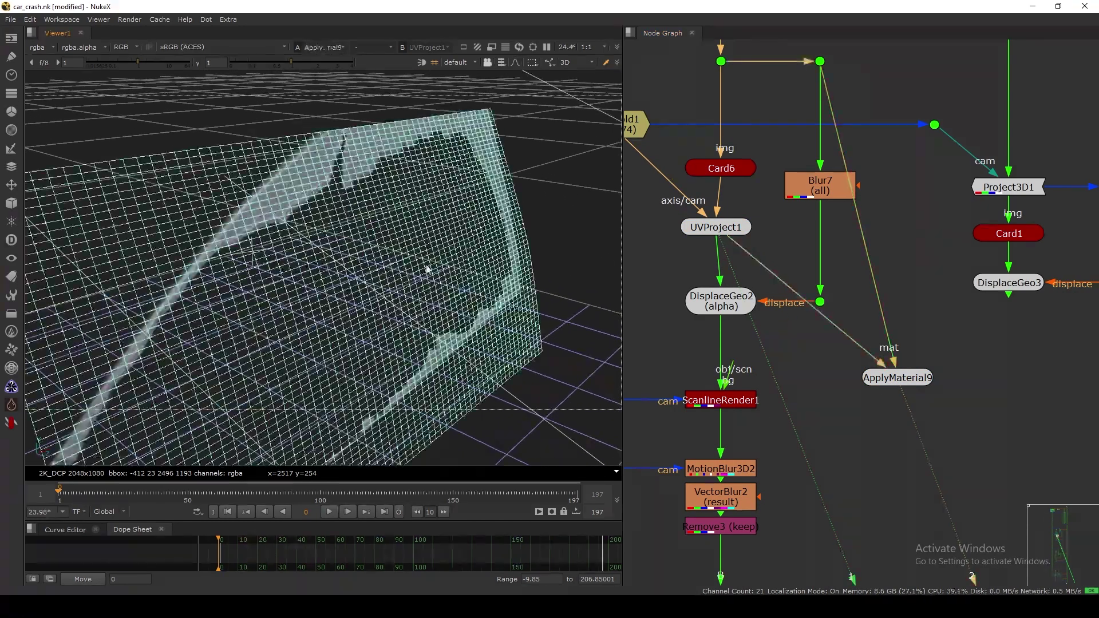
{"action": "left_click_drag", "start_coordinate": [726, 229], "coordinate": [731, 232]}
{"action": "left_click", "coordinate": [761, 243]}
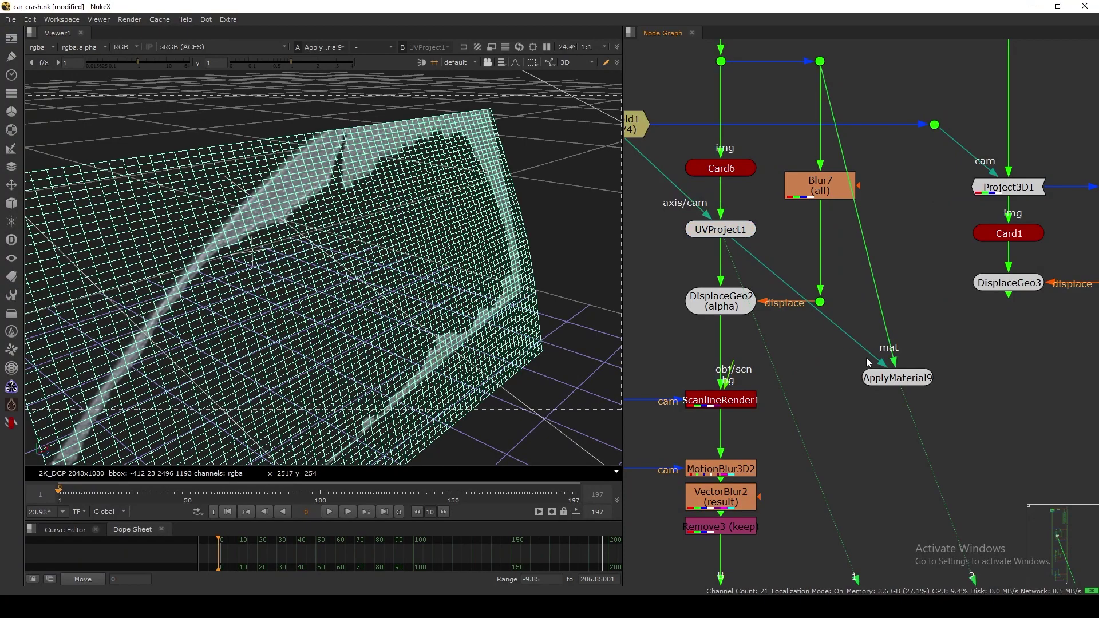
- Shift ApplyMaterial9 slightly away from the main branch and view its output and UVProject1's output in turn
{"action": "left_click_drag", "start_coordinate": [876, 375], "coordinate": [884, 373]}
{"action": "key", "text": "1"}
{"action": "left_click_drag", "start_coordinate": [743, 248], "coordinate": [724, 231]}
{"action": "scroll", "coordinate": [500, 269], "scroll_direction": "down", "scroll_amount": 3}
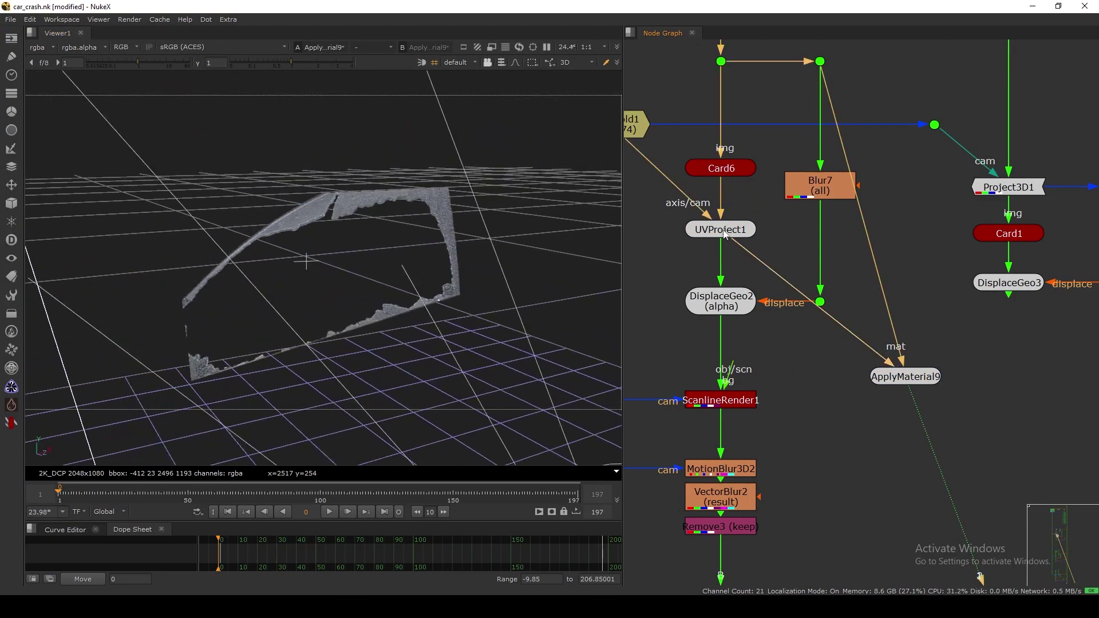
{"action": "left_click_drag", "start_coordinate": [872, 378], "coordinate": [889, 368]}
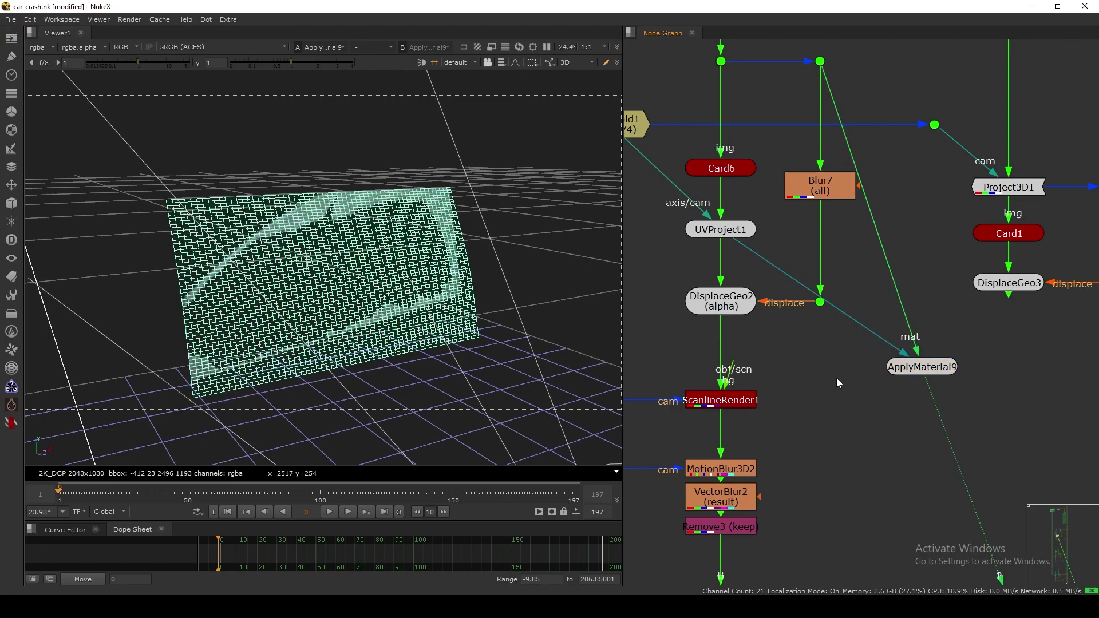
{"action": "key", "text": "period"}
{"action": "mouse_move", "coordinate": [828, 368]}
{"action": "left_mouse_down"}
{"action": "mouse_move", "coordinate": [723, 231]}
{"action": "mouse_move", "coordinate": [836, 375]}
{"action": "mouse_move", "coordinate": [825, 378]}
{"action": "left_mouse_up"}
{"action": "key", "text": "1"}
{"action": "key", "text": "Delete"}
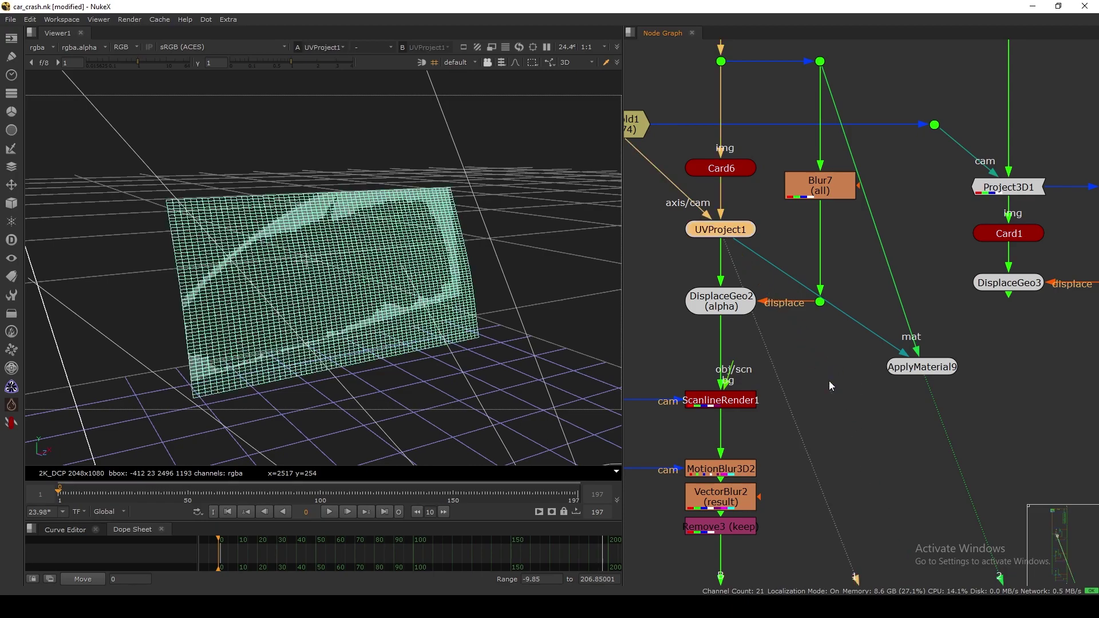
- View the ApplyMaterial9 output, and inspect the source glass image at the dot above Blur7
{"action": "left_click_drag", "start_coordinate": [923, 369], "coordinate": [894, 374]}
{"action": "key", "text": "1"}
{"action": "left_click", "coordinate": [904, 342]}
{"action": "middle_click_drag", "start_coordinate": [867, 231], "coordinate": [848, 307]}
{"action": "left_click", "coordinate": [803, 137]}
{"action": "key", "text": "1"}
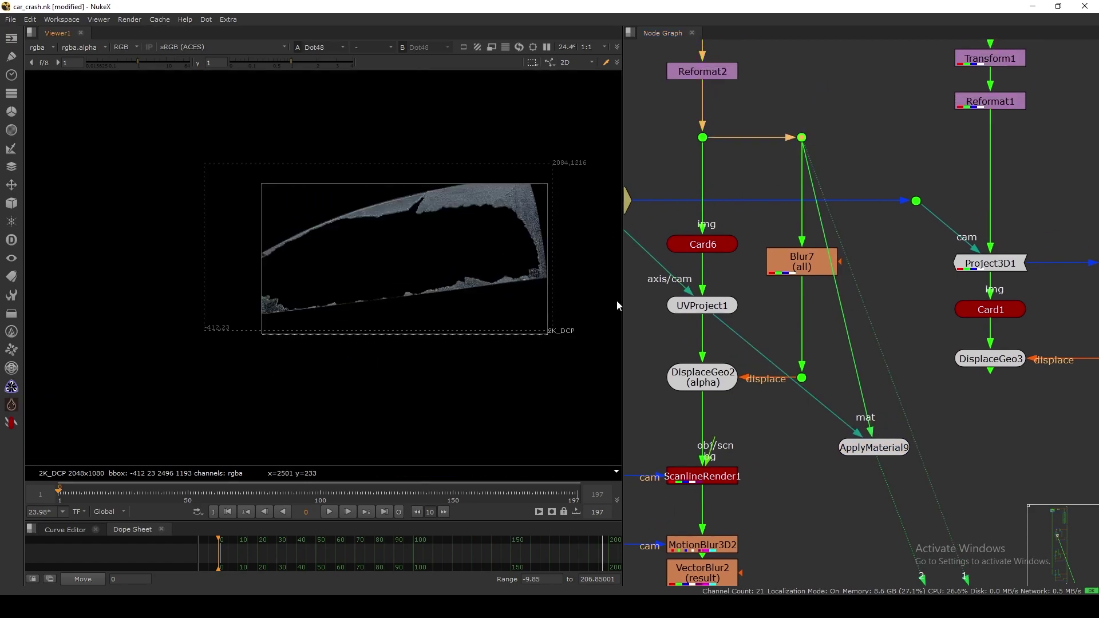
- View Card6 in 3D from another angle and compare it with the ApplyMaterial9 output
{"action": "left_click_drag", "start_coordinate": [699, 250], "coordinate": [694, 251]}
{"action": "key", "text": "1"}
{"action": "left_click", "coordinate": [506, 212]}
{"action": "key", "text": "Tab"}
{"action": "left_click_drag", "start_coordinate": [506, 211], "coordinate": [515, 260], "text": "ctrl"}
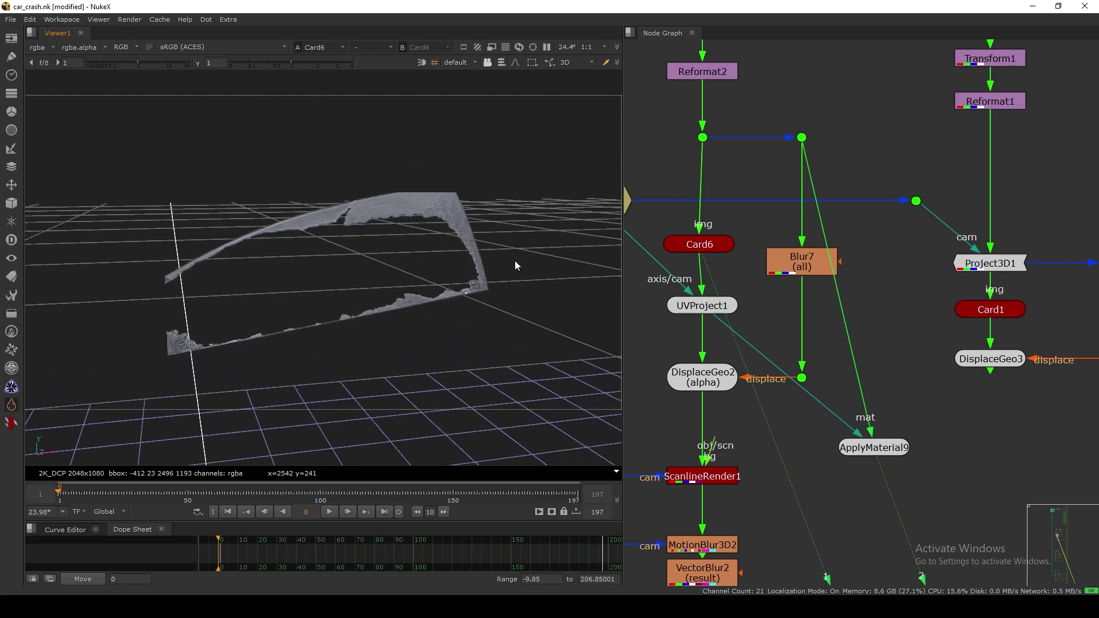
{"action": "left_click", "coordinate": [869, 450]}
{"action": "key", "text": "1"}
- Insert a RotoPaint node between the dot above Blur7 and the mat input of ApplyMaterial9
{"action": "middle_click_drag", "start_coordinate": [685, 209], "coordinate": [677, 273]}
{"action": "key", "text": "Tab"}
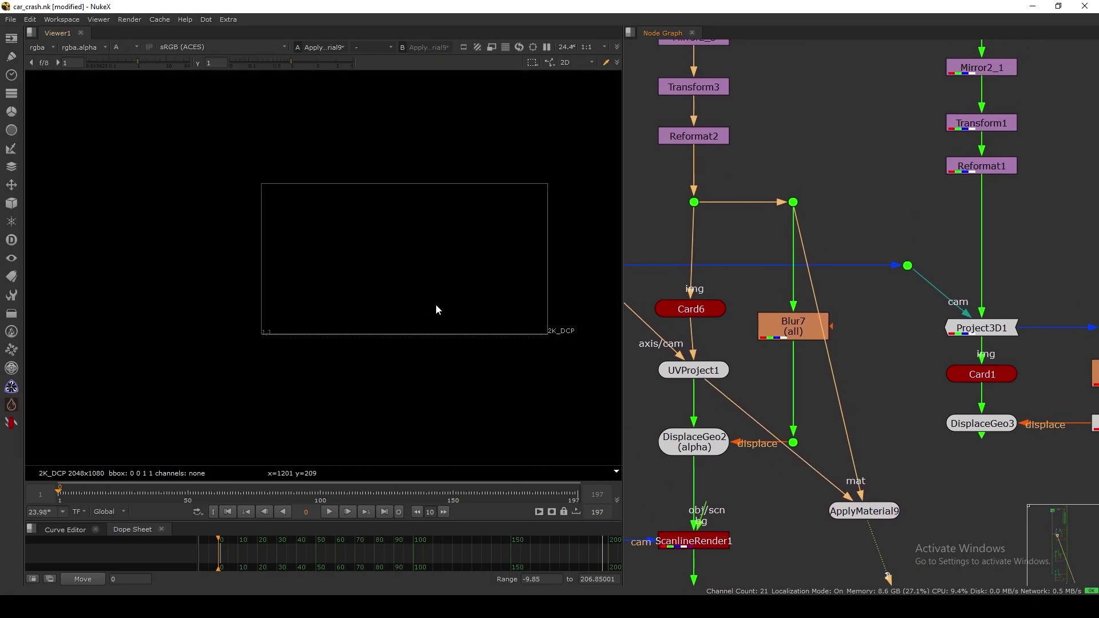
{"action": "key", "text": "p"}
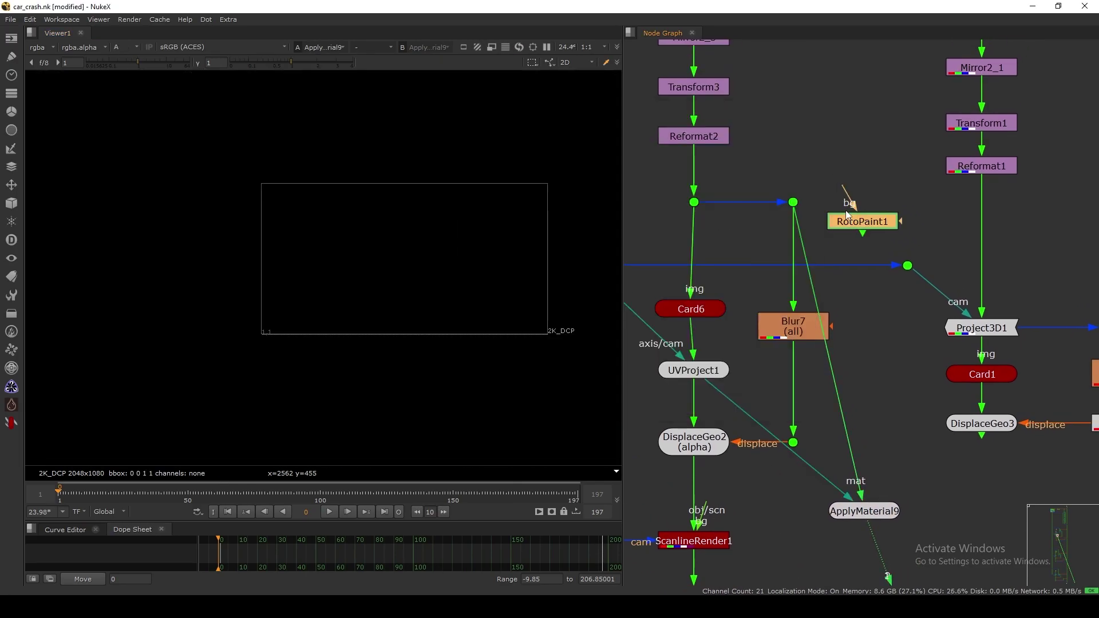
{"action": "mouse_move", "coordinate": [862, 216]}
{"action": "left_mouse_down"}
{"action": "mouse_move", "coordinate": [845, 302]}
{"action": "mouse_move", "coordinate": [842, 269]}
{"action": "mouse_move", "coordinate": [863, 222]}
{"action": "left_mouse_up"}
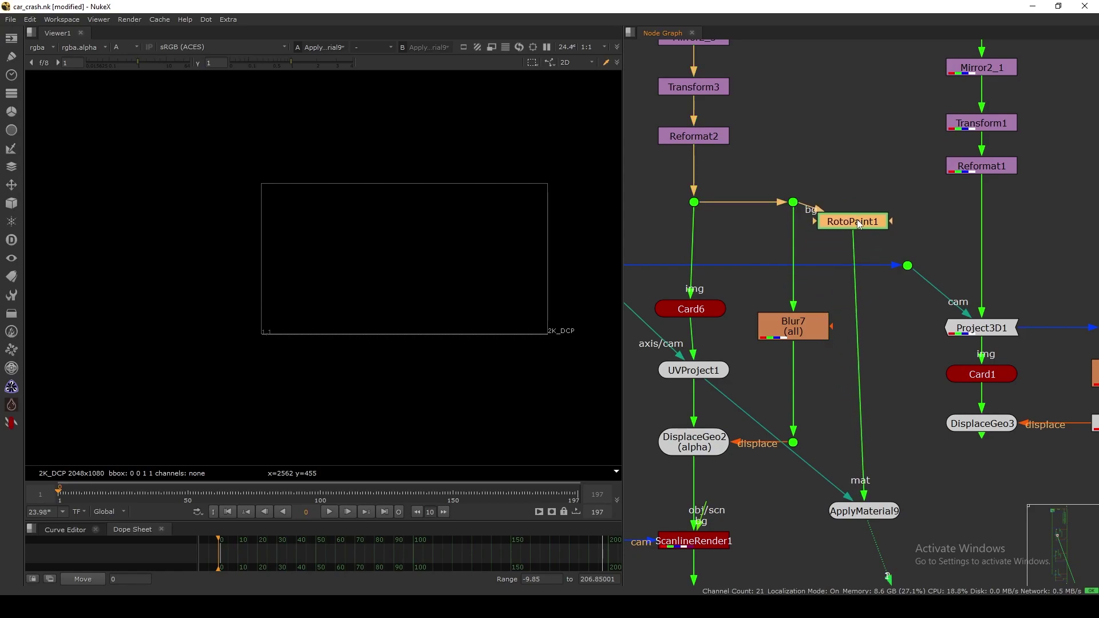
- View RotoPaint1 and paint the handwritten letters VFX inside the glass frame, closing its properties when done
{"action": "key", "text": "1"}
{"action": "key", "text": "a"}
{"action": "scroll", "coordinate": [422, 260], "scroll_direction": "up", "scroll_amount": 2}
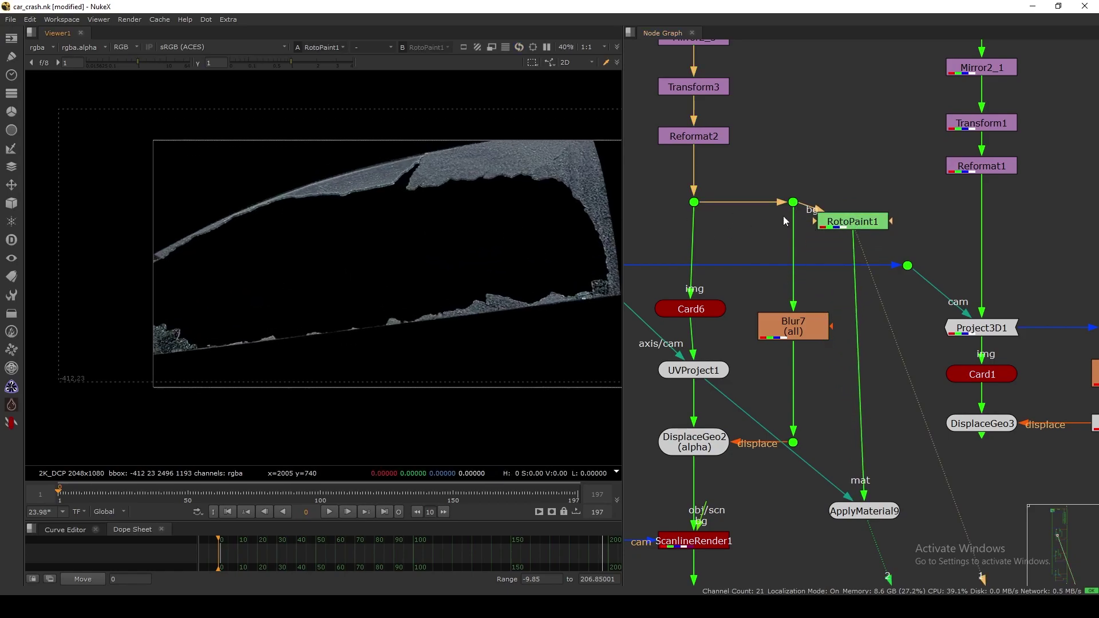
{"action": "double_click", "coordinate": [859, 225]}
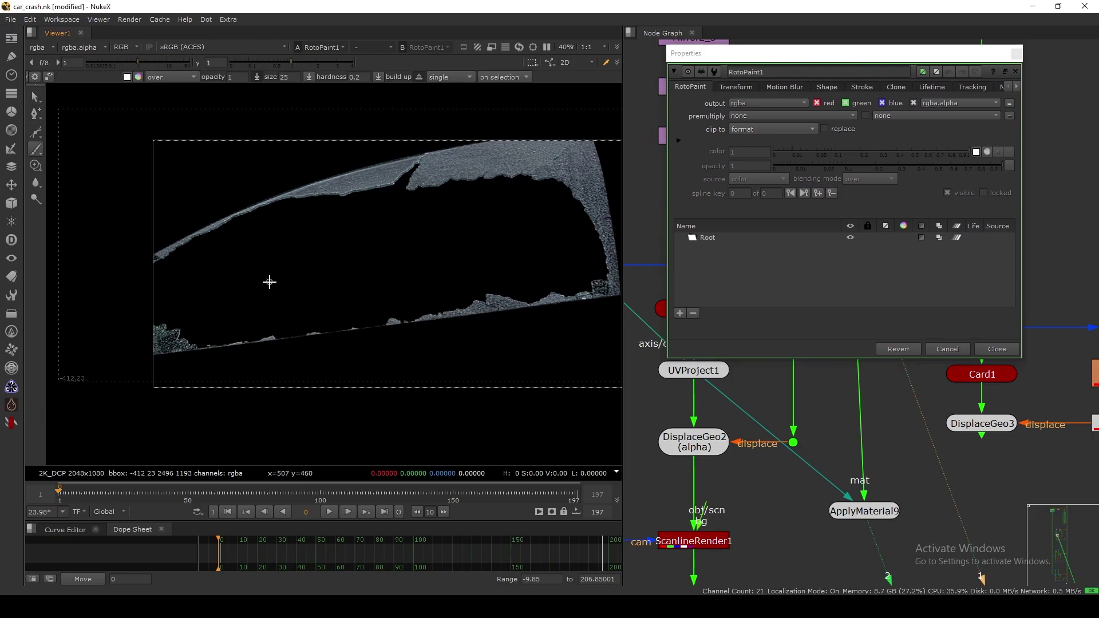
{"action": "mouse_move", "coordinate": [260, 264]}
{"action": "left_mouse_down"}
{"action": "mouse_move", "coordinate": [285, 252]}
{"action": "mouse_move", "coordinate": [312, 282]}
{"action": "left_mouse_up"}
{"action": "mouse_move", "coordinate": [306, 274]}
{"action": "left_mouse_down"}
{"action": "mouse_move", "coordinate": [335, 225]}
{"action": "mouse_move", "coordinate": [366, 247]}
{"action": "left_mouse_up"}
{"action": "left_click", "coordinate": [996, 349]}
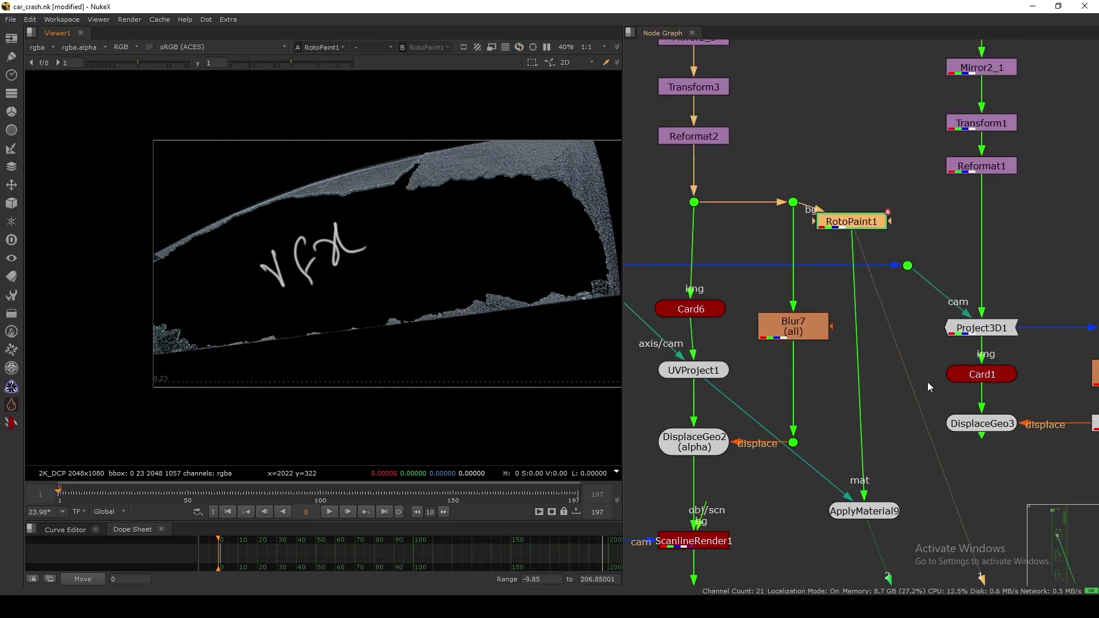
- View ApplyMaterial9 in 3D and orbit around the painted VFX lettering on the glass card
{"action": "middle_click_drag", "start_coordinate": [858, 450], "coordinate": [855, 297]}
{"action": "left_click", "coordinate": [863, 356]}
{"action": "key", "text": "1"}
{"action": "left_click", "coordinate": [833, 382]}
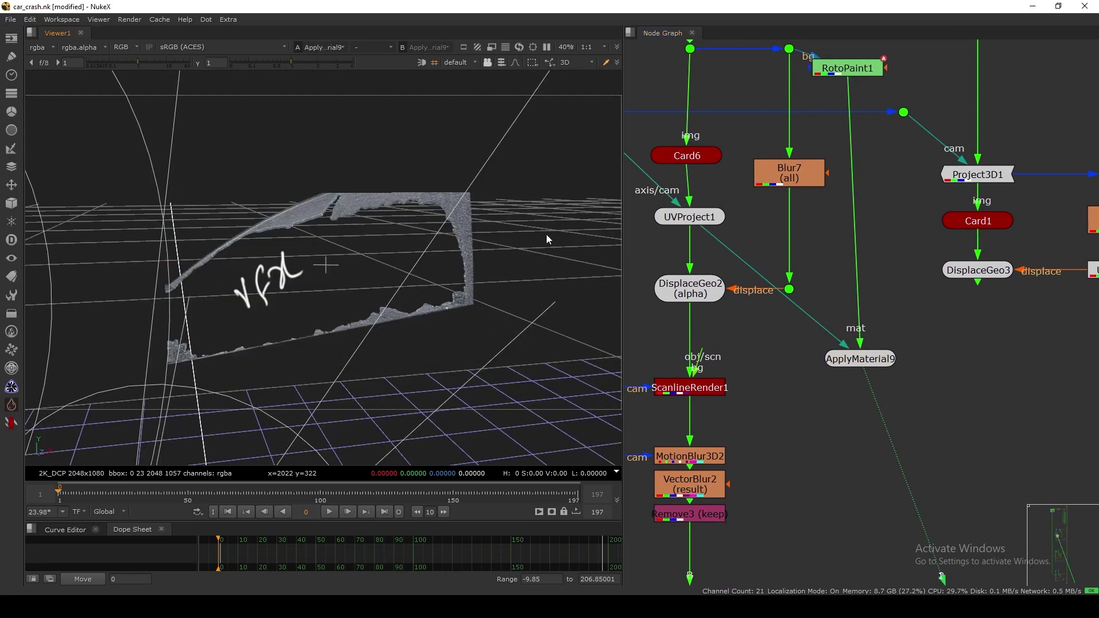
{"action": "left_click_drag", "start_coordinate": [343, 292], "coordinate": [276, 307], "text": "ctrl"}
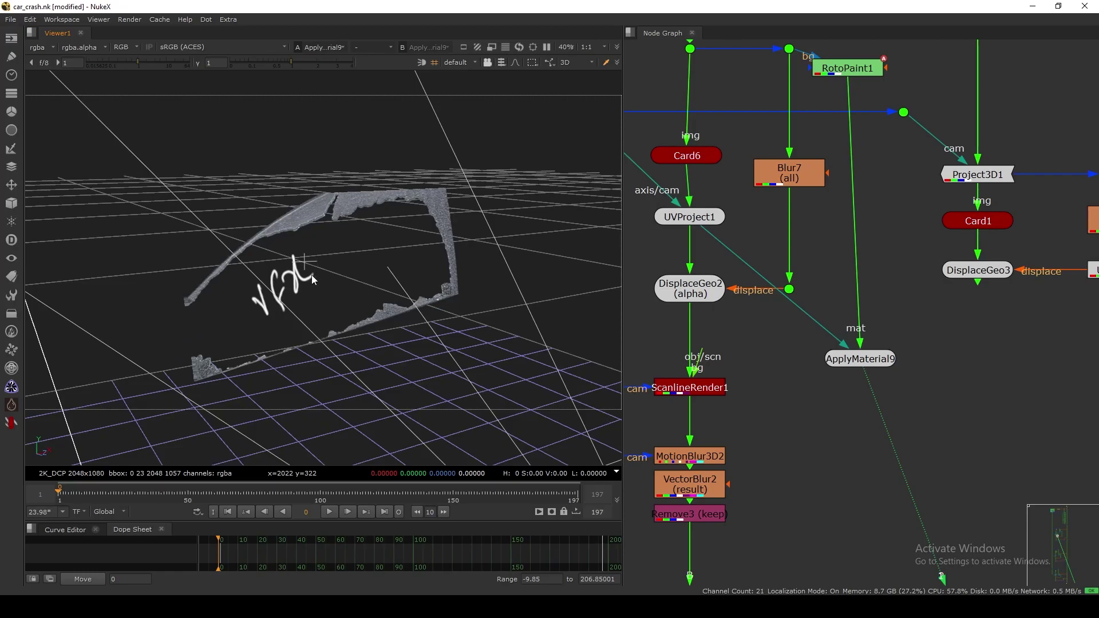
{"action": "left_click_drag", "start_coordinate": [313, 276], "coordinate": [280, 277], "text": "ctrl"}
{"action": "mouse_move", "coordinate": [239, 311]}
{"action": "left_mouse_down", "text": "ctrl"}
{"action": "mouse_move", "coordinate": [342, 256]}
{"action": "mouse_move", "coordinate": [264, 254]}
{"action": "mouse_move", "coordinate": [309, 251]}
{"action": "left_mouse_up", "text": "ctrl"}
- Trace how RotoPaint1, Card6 and UVProject1 feed into ApplyMaterial9 in the node graph
{"action": "middle_click_drag", "start_coordinate": [858, 343], "coordinate": [878, 411]}
{"action": "left_click_drag", "start_coordinate": [876, 424], "coordinate": [890, 418]}
{"action": "middle_click_drag", "start_coordinate": [869, 253], "coordinate": [863, 297]}
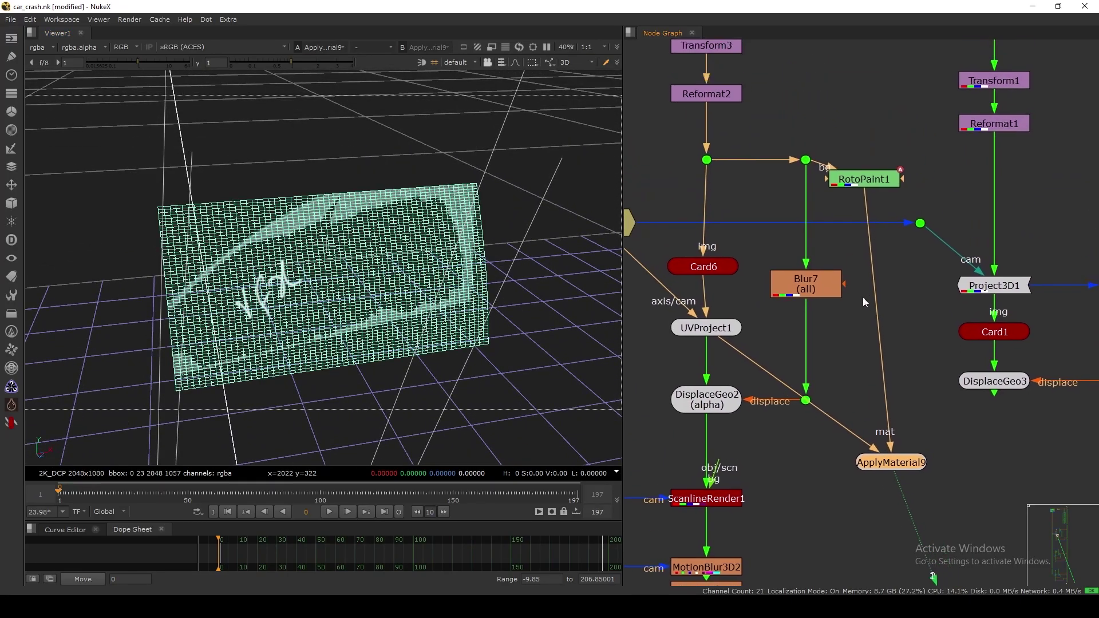
{"action": "left_click_drag", "start_coordinate": [861, 187], "coordinate": [876, 179]}
{"action": "middle_click_drag", "start_coordinate": [808, 232], "coordinate": [875, 183]}
{"action": "left_click_drag", "start_coordinate": [772, 276], "coordinate": [772, 280]}
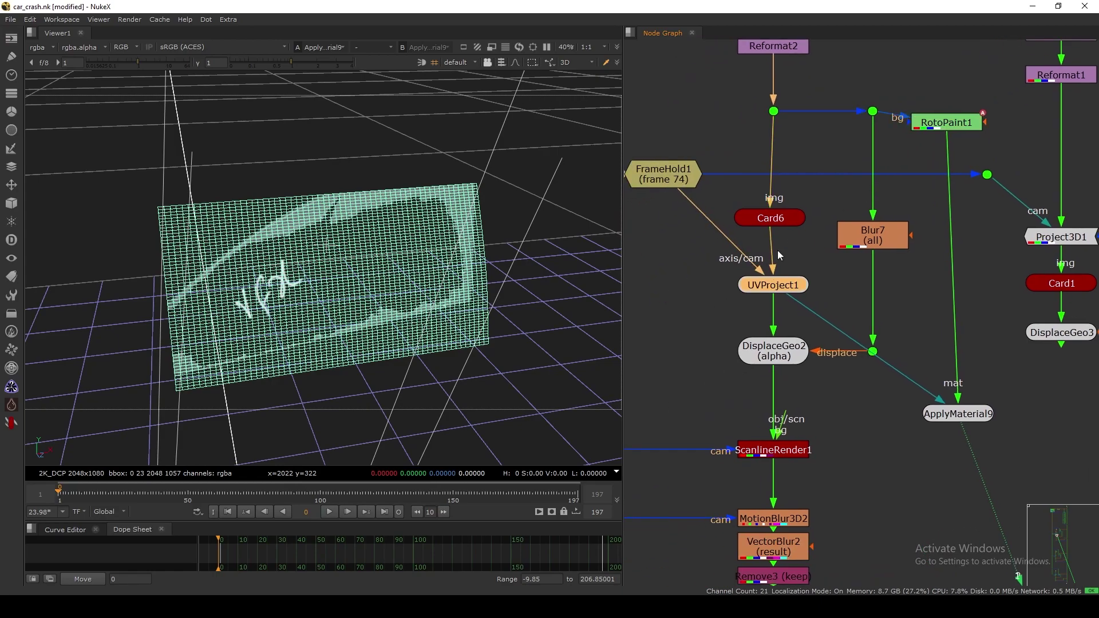
{"action": "left_click_drag", "start_coordinate": [773, 219], "coordinate": [777, 222]}
{"action": "left_click_drag", "start_coordinate": [774, 290], "coordinate": [774, 286]}
{"action": "middle_click_drag", "start_coordinate": [886, 368], "coordinate": [829, 342]}
- Connect ApplyMaterial9's geometry input to DisplaceGeo2 in place of UVProject1 and inspect the result in 3D
{"action": "left_click_drag", "start_coordinate": [898, 392], "coordinate": [897, 406]}
{"action": "left_click_drag", "start_coordinate": [735, 275], "coordinate": [724, 337]}
{"action": "left_click", "coordinate": [798, 378]}
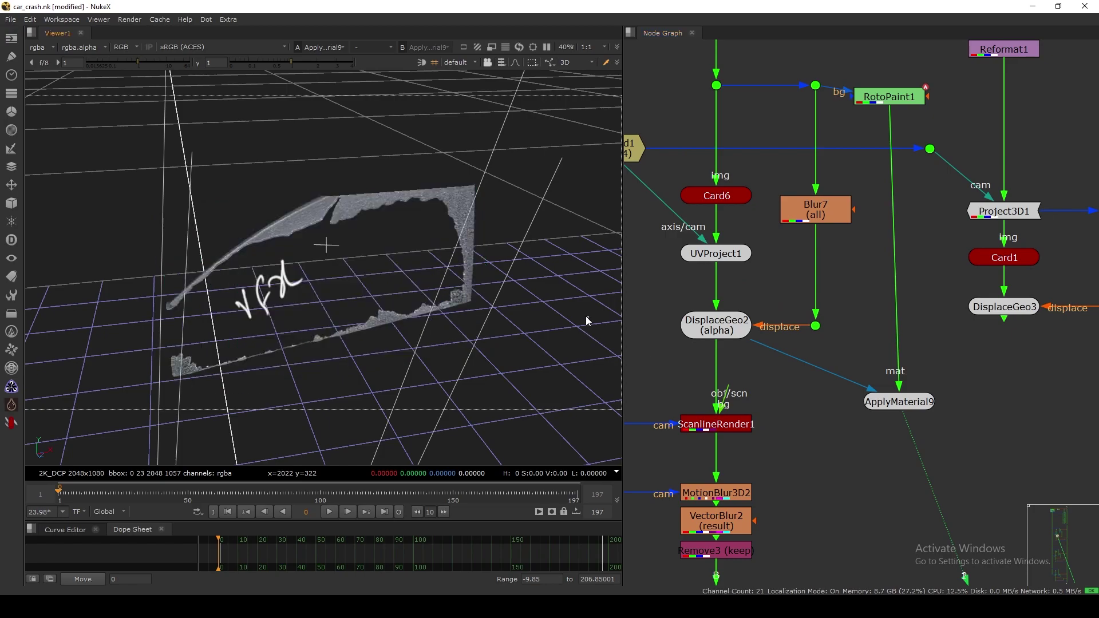
{"action": "left_click_drag", "start_coordinate": [377, 312], "coordinate": [482, 287], "text": "ctrl"}
- Delete the ApplyMaterial9 and RotoPaint1 nodes and check the remaining DisplaceGeo2 output in 3D
{"action": "left_click", "coordinate": [880, 401]}
{"action": "key", "text": "Delete"}
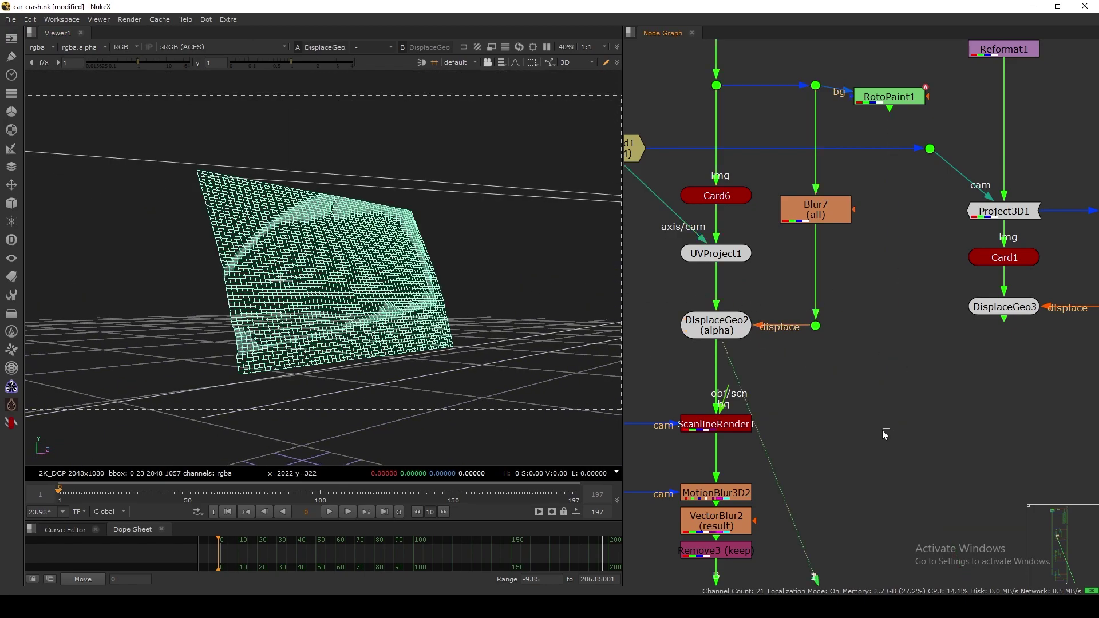
{"action": "left_click", "coordinate": [875, 109]}
{"action": "key", "text": "Delete"}
{"action": "left_click", "coordinate": [506, 296]}
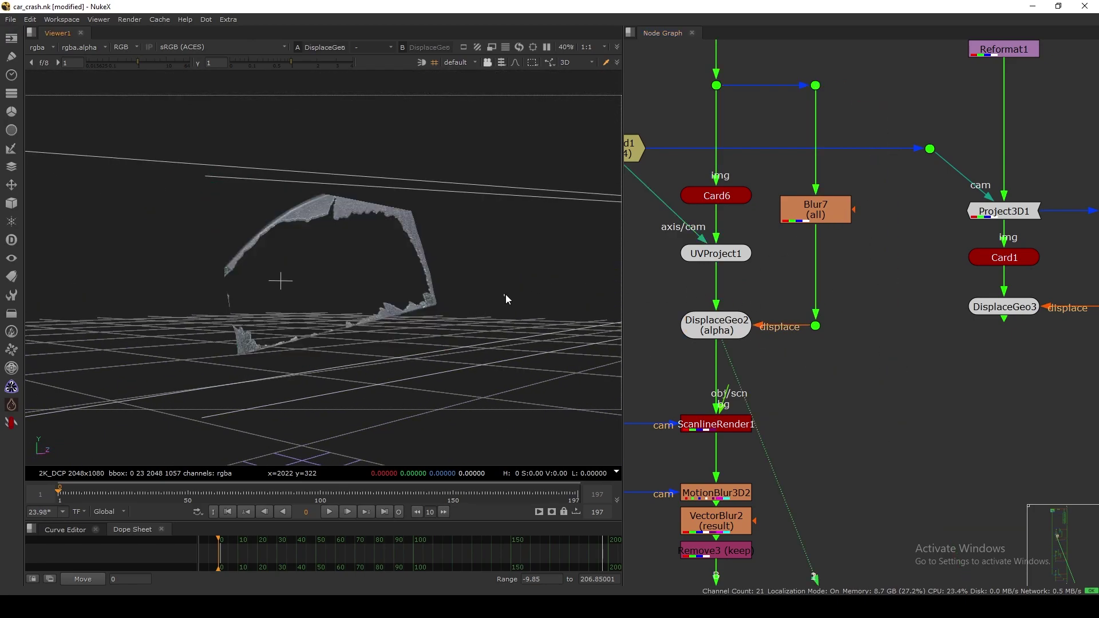
{"action": "left_click_drag", "start_coordinate": [504, 295], "coordinate": [497, 301], "text": "ctrl"}
- Delete the unused Project3D1 branch, from its crop node down to DisplaceGeo3, and save the script
{"action": "scroll", "coordinate": [794, 284], "scroll_direction": "down", "scroll_amount": 4}
{"action": "middle_click_drag", "start_coordinate": [863, 306], "coordinate": [796, 351]}
{"action": "left_click_drag", "start_coordinate": [798, 133], "coordinate": [933, 365]}
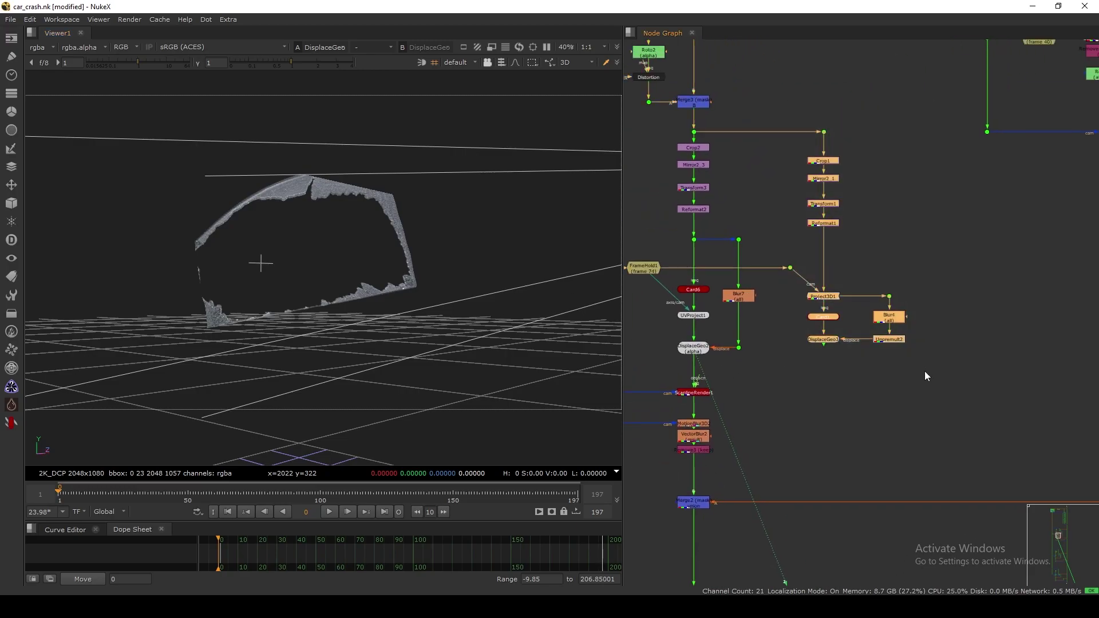
{"action": "key", "text": "Delete"}
{"action": "key", "text": "ctrl+s"}
- Survey the whole node graph and locate the branch containing Card3, ScanlineRender3 and Roto3
{"action": "key", "text": "f"}
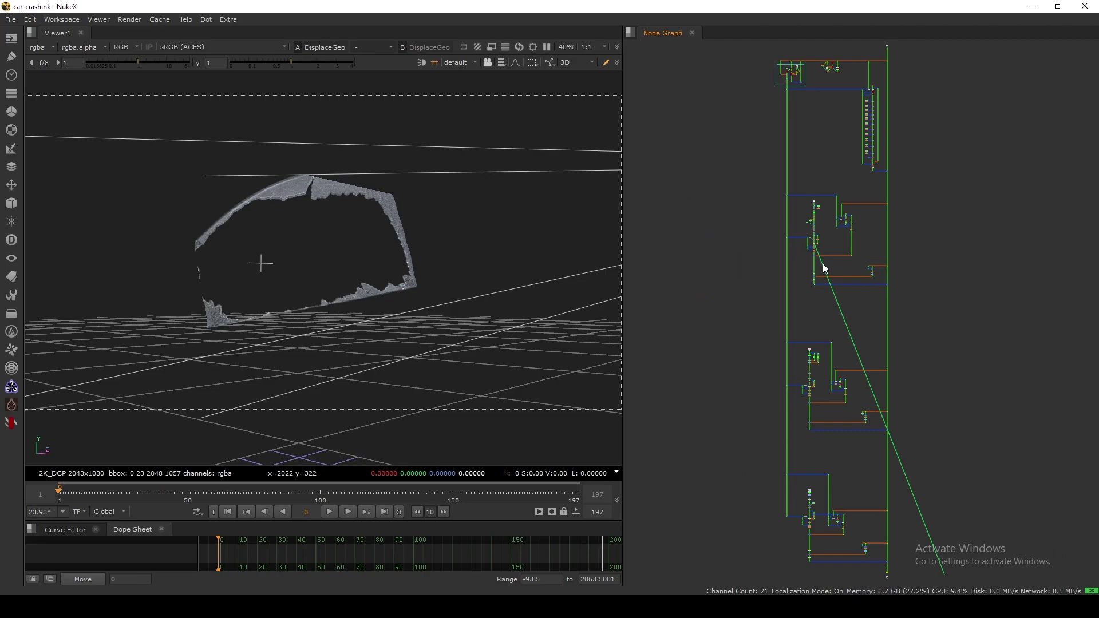
{"action": "mouse_move", "coordinate": [827, 398]}
{"action": "middle_mouse_down"}
{"action": "mouse_move", "coordinate": [817, 396]}
{"action": "mouse_move", "coordinate": [801, 305]}
{"action": "middle_mouse_up"}
{"action": "scroll", "coordinate": [790, 308], "scroll_direction": "up", "scroll_amount": 8}
{"action": "scroll", "coordinate": [832, 290], "scroll_direction": "up", "scroll_amount": 5}
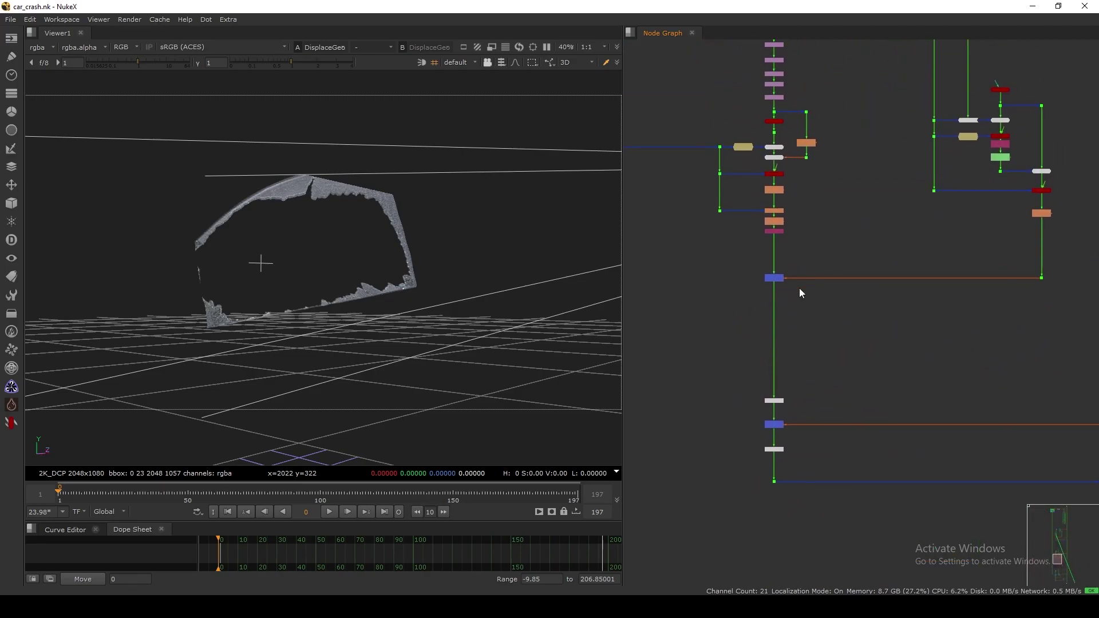
{"action": "scroll", "coordinate": [783, 218], "scroll_direction": "down", "scroll_amount": 10}
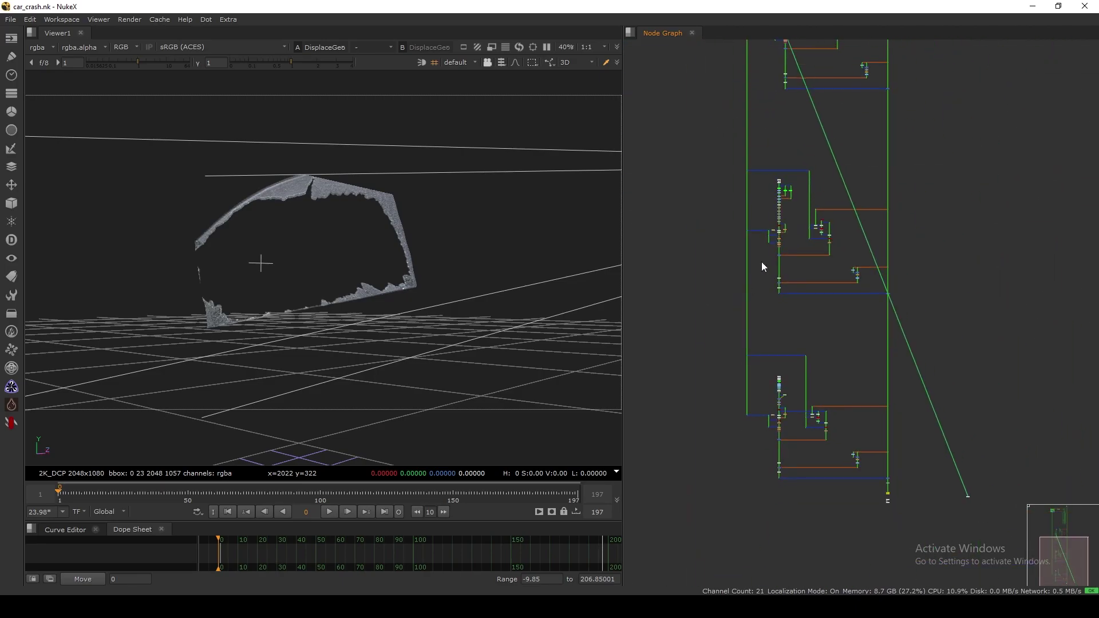
{"action": "middle_click_drag", "start_coordinate": [793, 163], "coordinate": [762, 338]}
{"action": "scroll", "coordinate": [808, 153], "scroll_direction": "up", "scroll_amount": 4}
{"action": "left_click_drag", "start_coordinate": [838, 87], "coordinate": [748, 312]}
{"action": "scroll", "coordinate": [780, 189], "scroll_direction": "up", "scroll_amount": 5}
{"action": "left_click", "coordinate": [863, 312]}
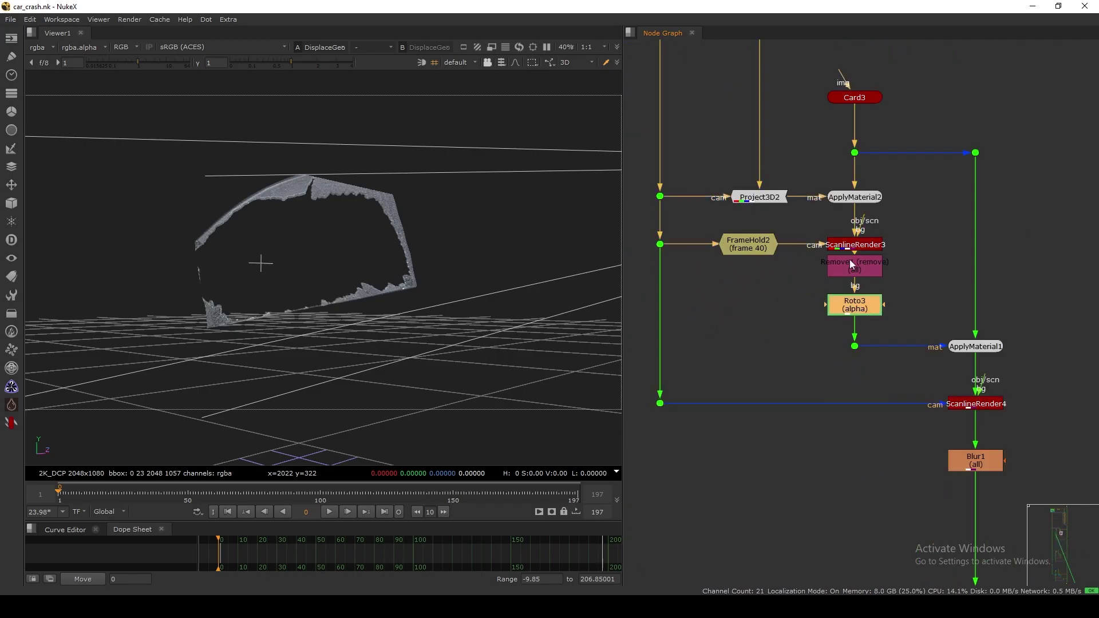
- Examine how Card3 and Project3D2 feed ApplyMaterial2, and view the ScanlineRender3 output in 3D and 2D
{"action": "middle_click_drag", "start_coordinate": [825, 158], "coordinate": [820, 223]}
{"action": "left_click_drag", "start_coordinate": [847, 162], "coordinate": [848, 166]}
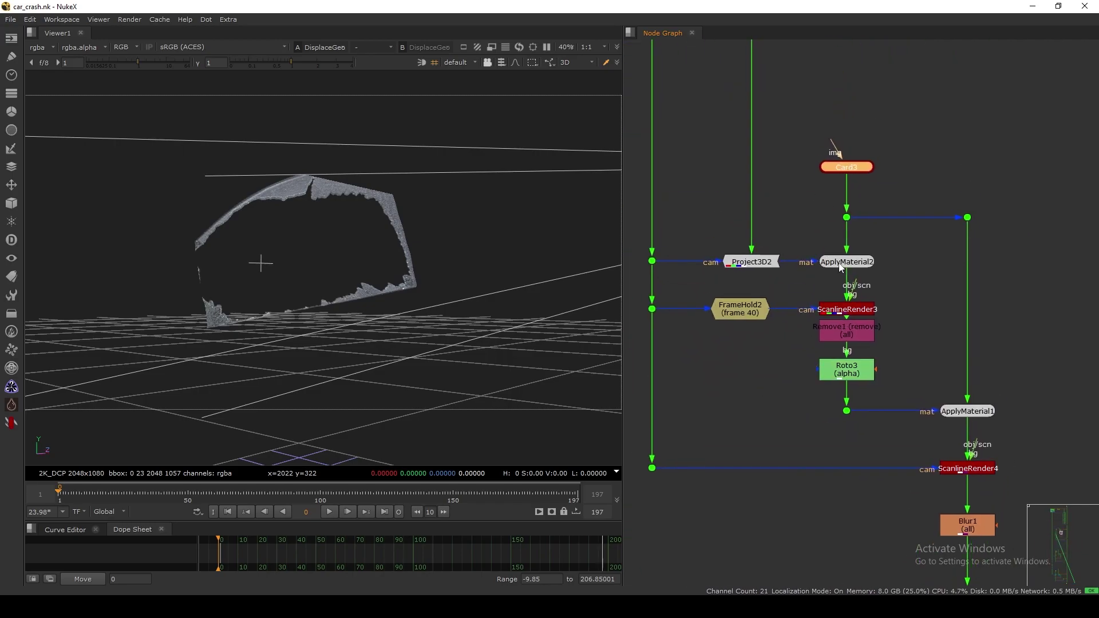
{"action": "left_click_drag", "start_coordinate": [763, 264], "coordinate": [766, 263]}
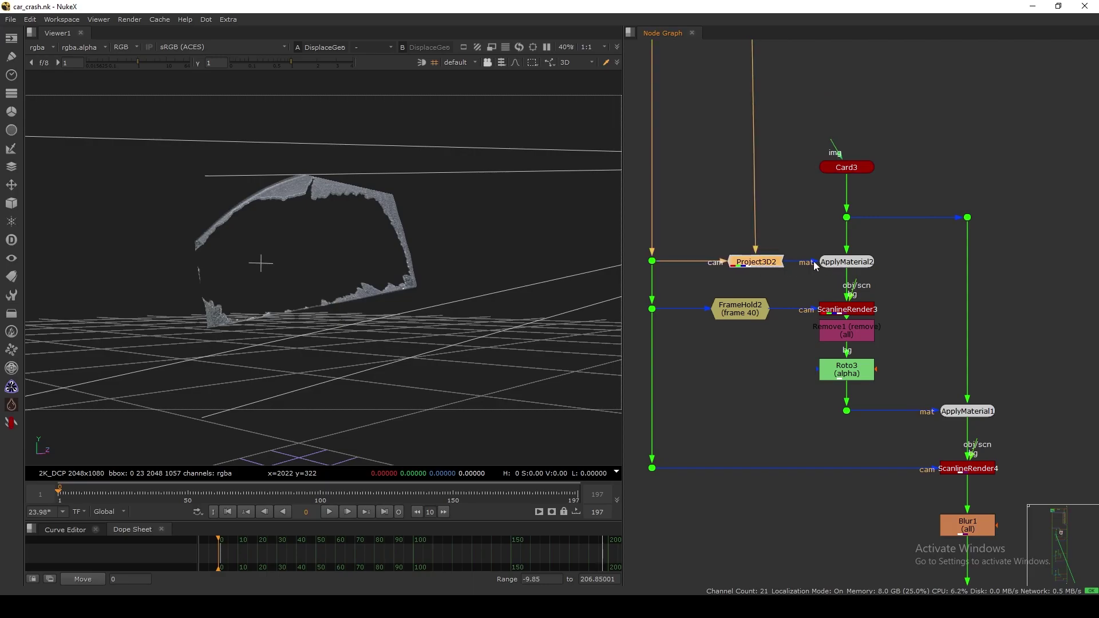
{"action": "key", "text": "1"}
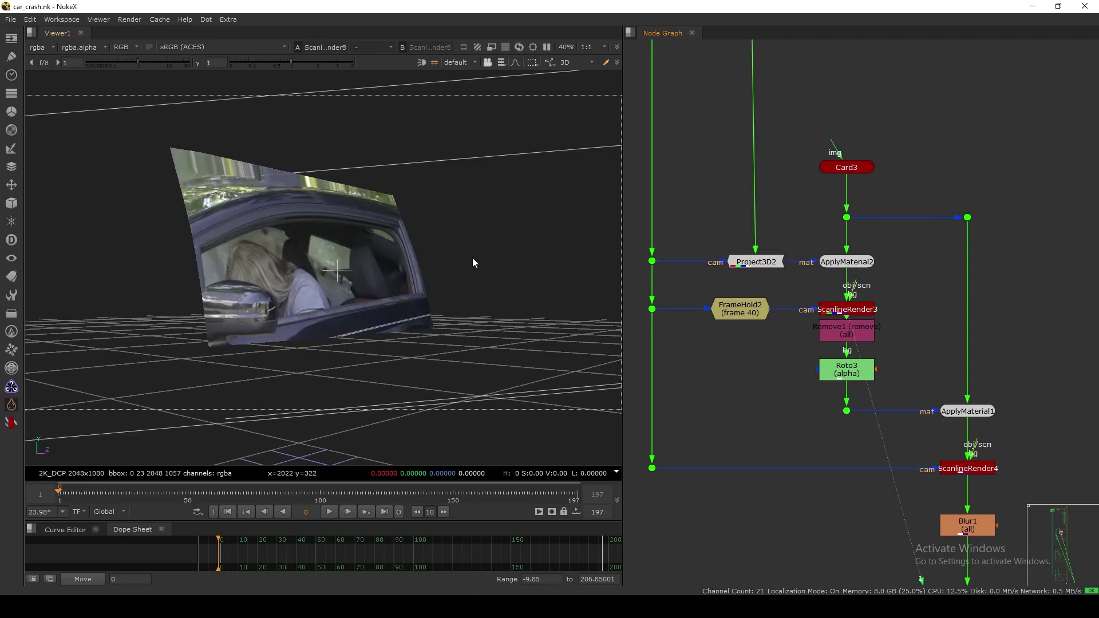
{"action": "key", "text": "Tab"}
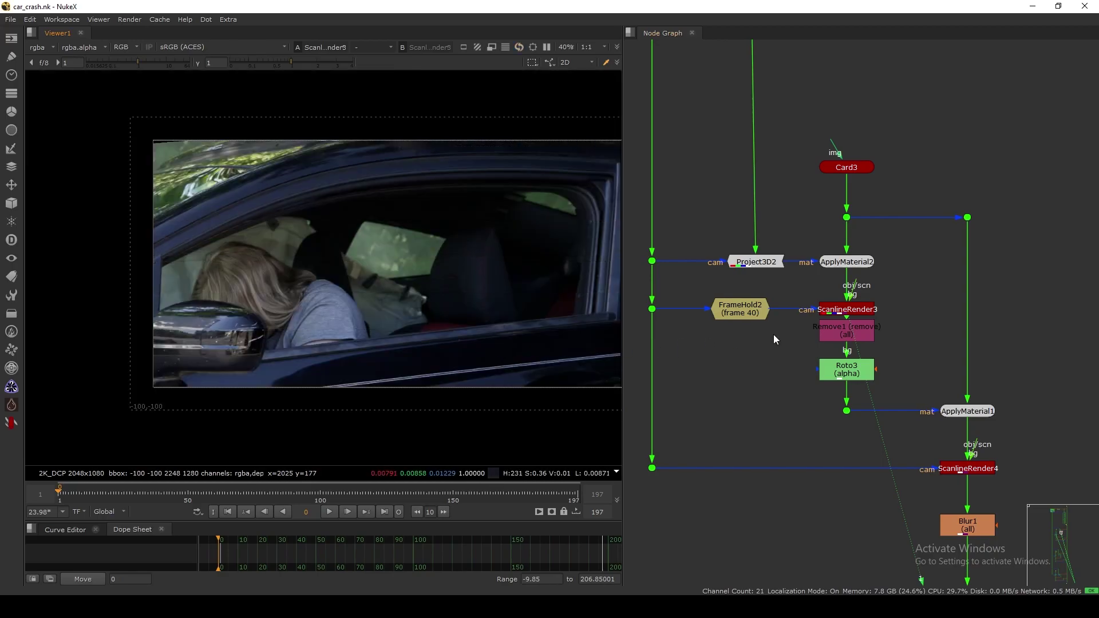
- Check the projection mode in ScanlineRender3's properties and close them
{"action": "left_click", "coordinate": [848, 311]}
{"action": "double_click", "coordinate": [847, 311]}
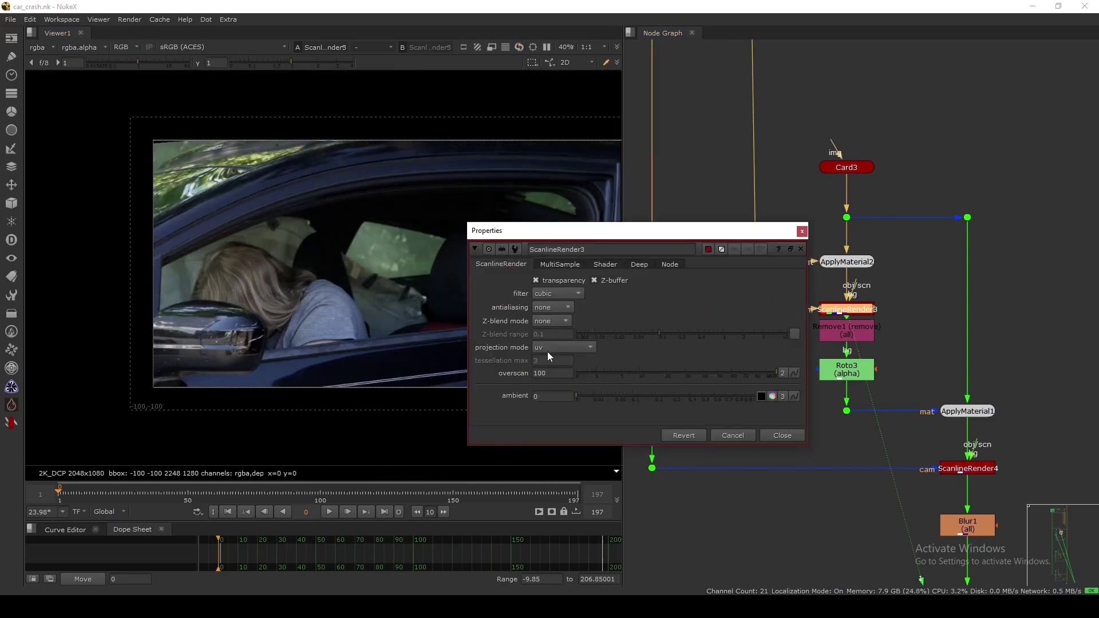
{"action": "left_click", "coordinate": [774, 430]}
- View the Remove1 node below ScanlineRender3 and disable it
{"action": "left_click", "coordinate": [847, 332]}
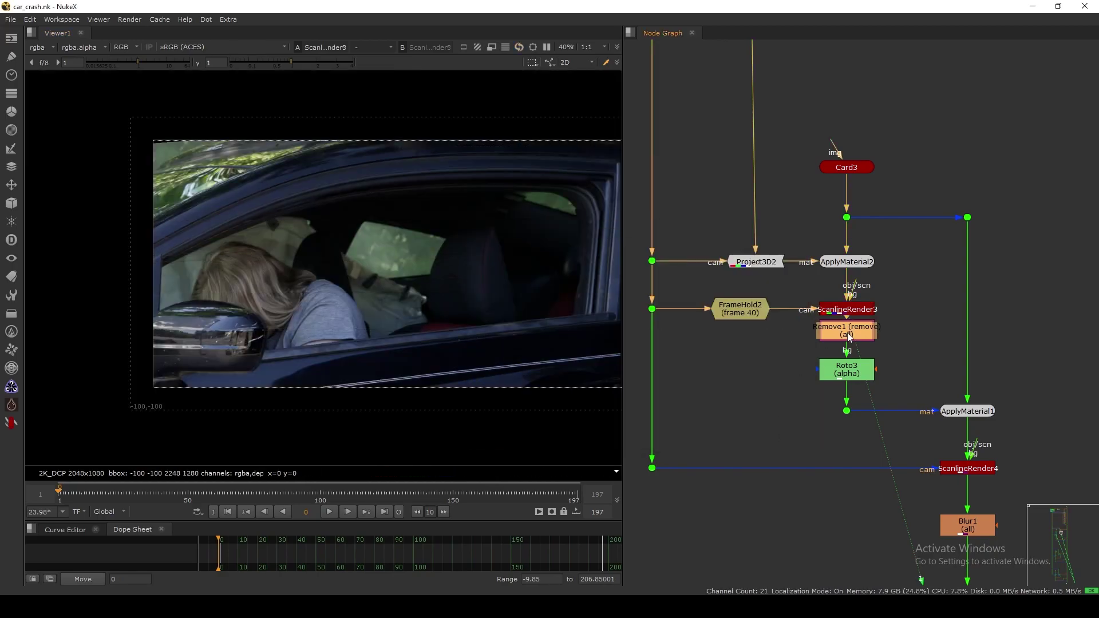
{"action": "key", "text": "1"}
{"action": "key", "text": "d"}
- View the Roto3 output and open its properties to show the window and mirror shapes
{"action": "left_click", "coordinate": [851, 369]}
{"action": "key", "text": "1"}
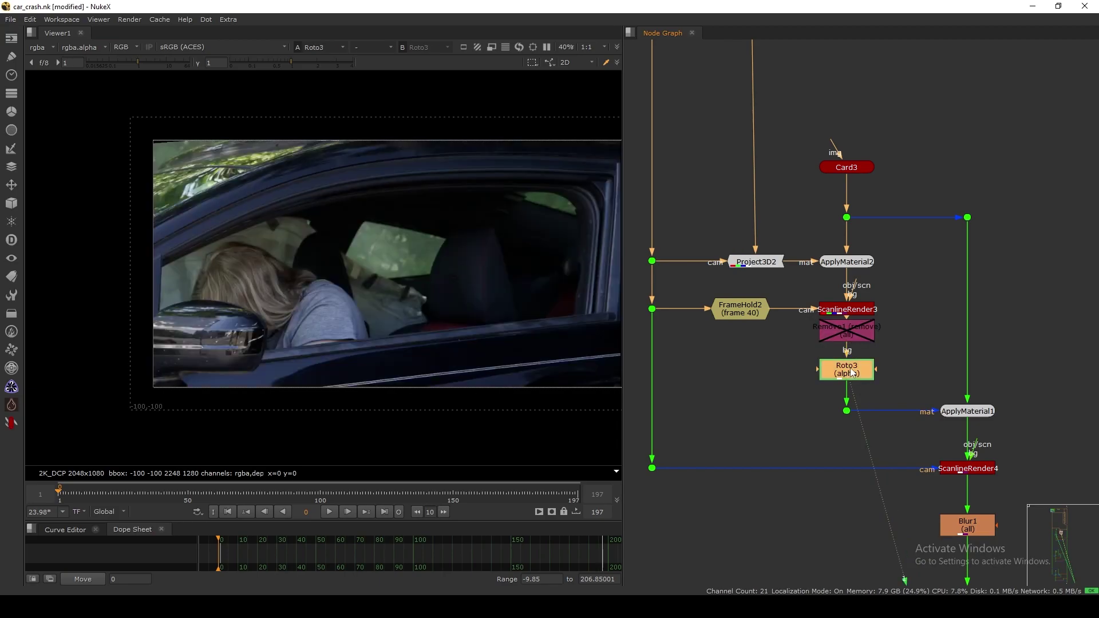
{"action": "double_click", "coordinate": [851, 369]}
{"action": "left_click_drag", "start_coordinate": [718, 263], "coordinate": [909, 127]}
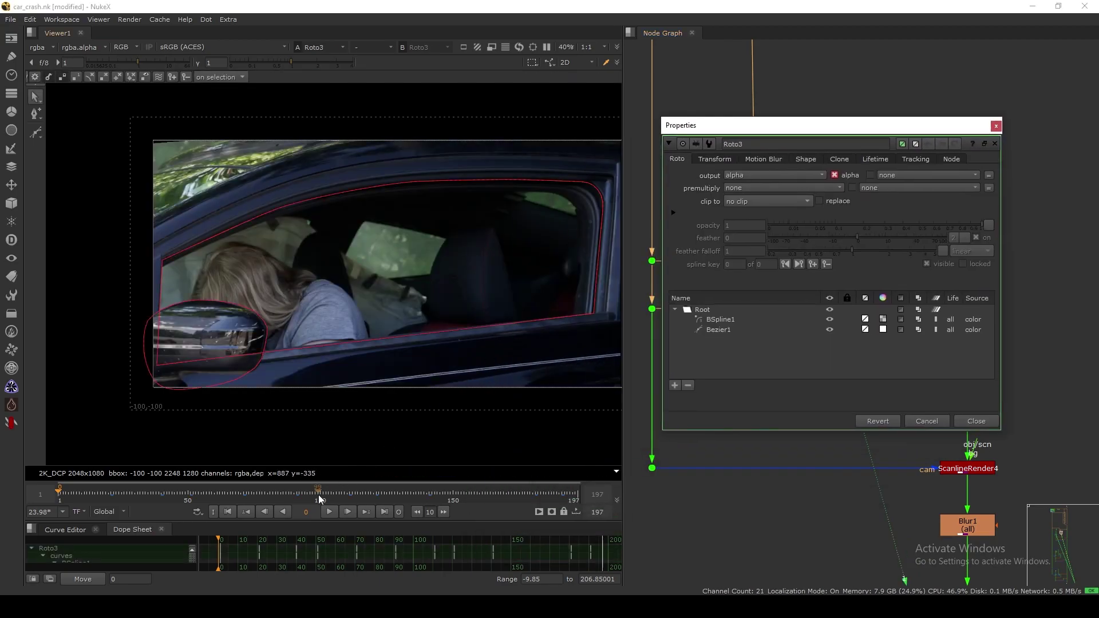
- Go to frame 197, raise the viewer gain to 3.2 and examine the Roto3 window outline up close
{"action": "left_click", "coordinate": [381, 511]}
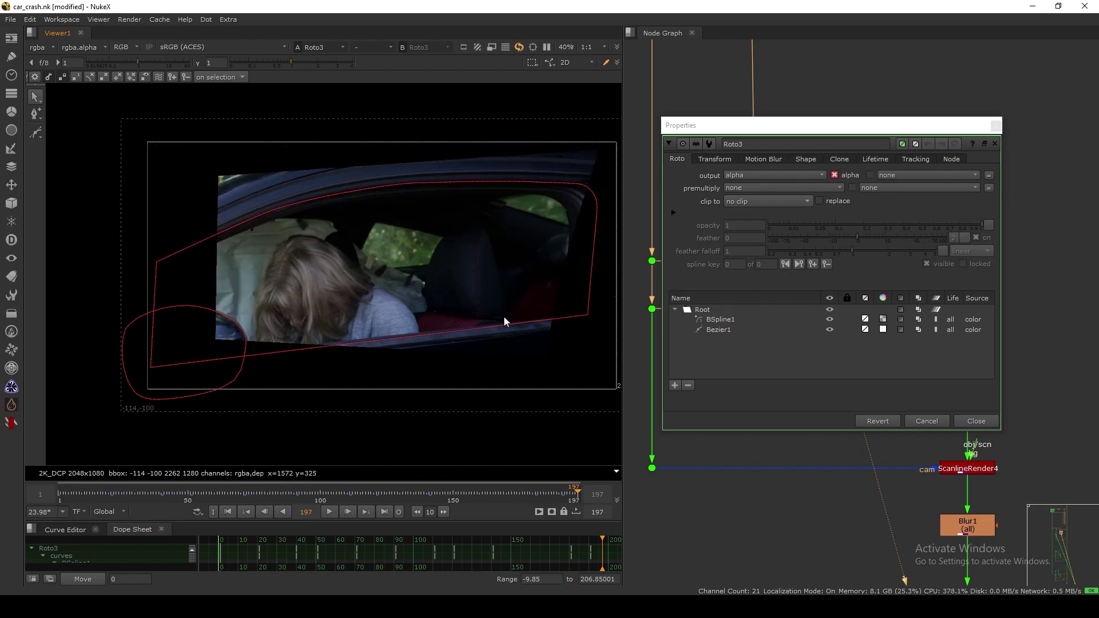
{"action": "middle_click_drag", "start_coordinate": [598, 180], "coordinate": [504, 214]}
{"action": "middle_click_drag", "start_coordinate": [504, 215], "coordinate": [573, 169], "text": "alt"}
{"action": "left_click", "coordinate": [152, 63]}
{"action": "middle_click_drag", "start_coordinate": [322, 210], "coordinate": [312, 328], "text": "alt"}
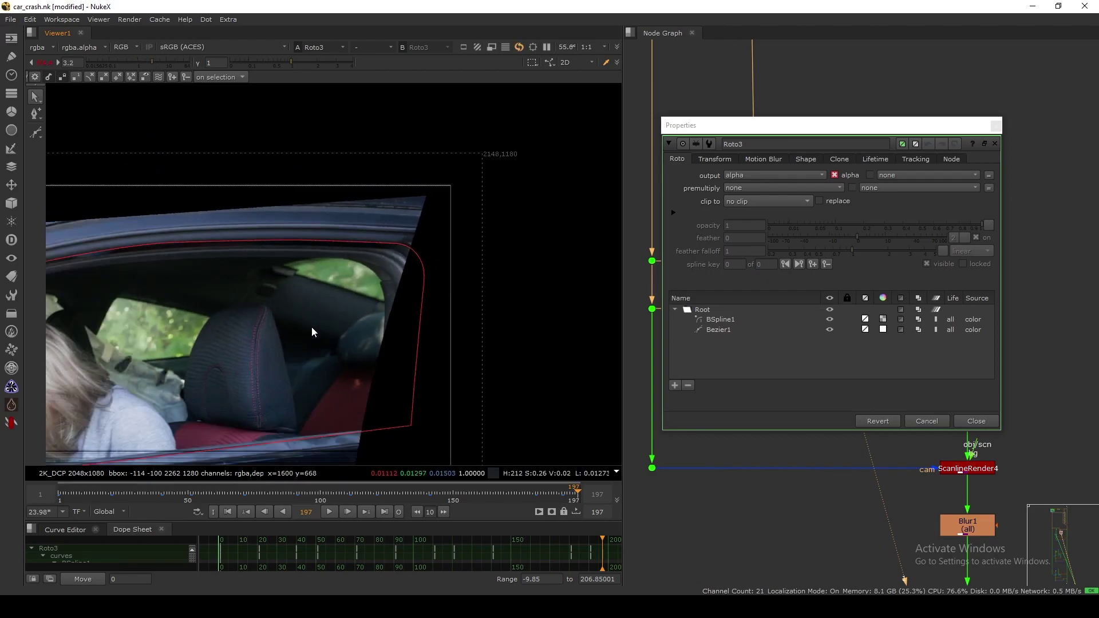
- Close the Roto3 properties and check the alpha matte of its output in the full frame
{"action": "left_click", "coordinate": [975, 421]}
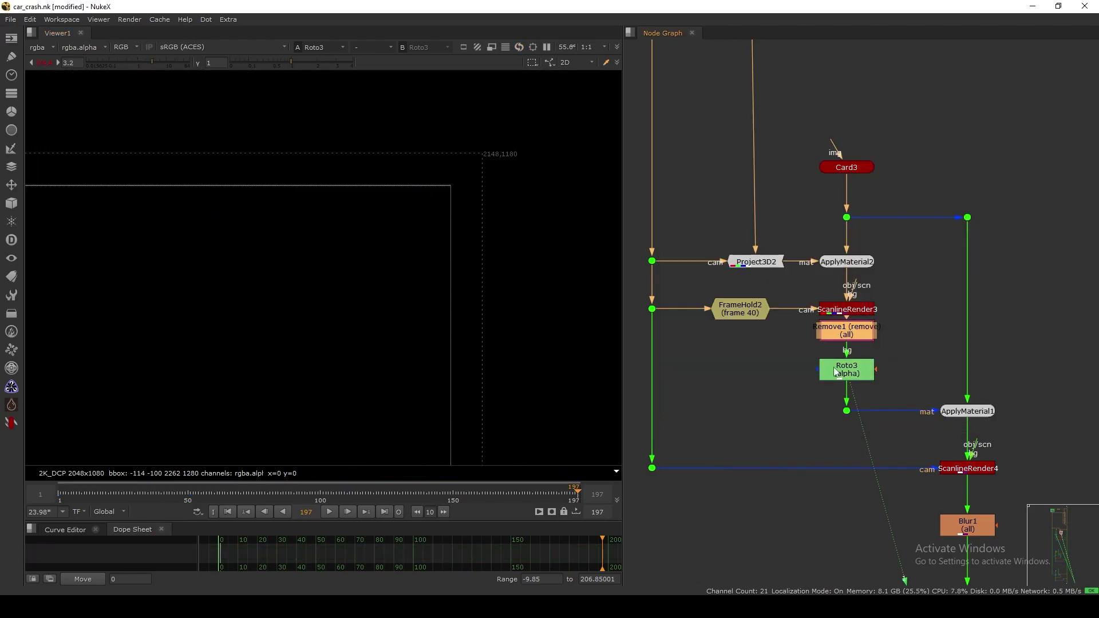
{"action": "left_click", "coordinate": [793, 370]}
{"action": "key", "text": "a"}
{"action": "key", "text": "f"}
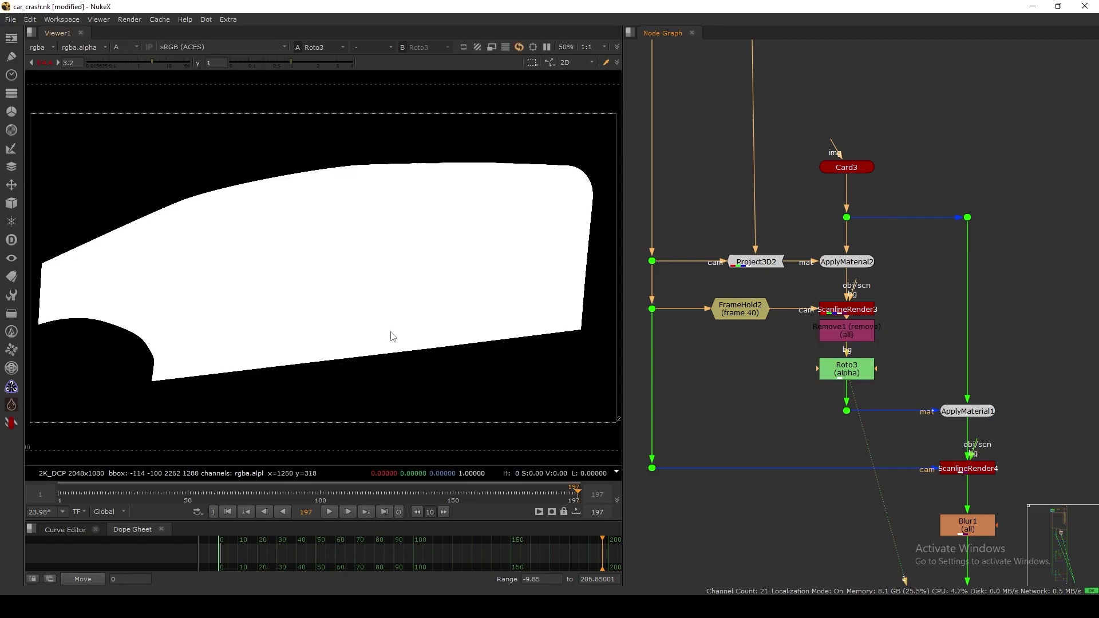
{"action": "key", "text": "a"}
- View the dot below Card3 and the ApplyMaterial1 output in 3D, then return the viewer to 2D
{"action": "middle_click_drag", "start_coordinate": [852, 379], "coordinate": [796, 327]}
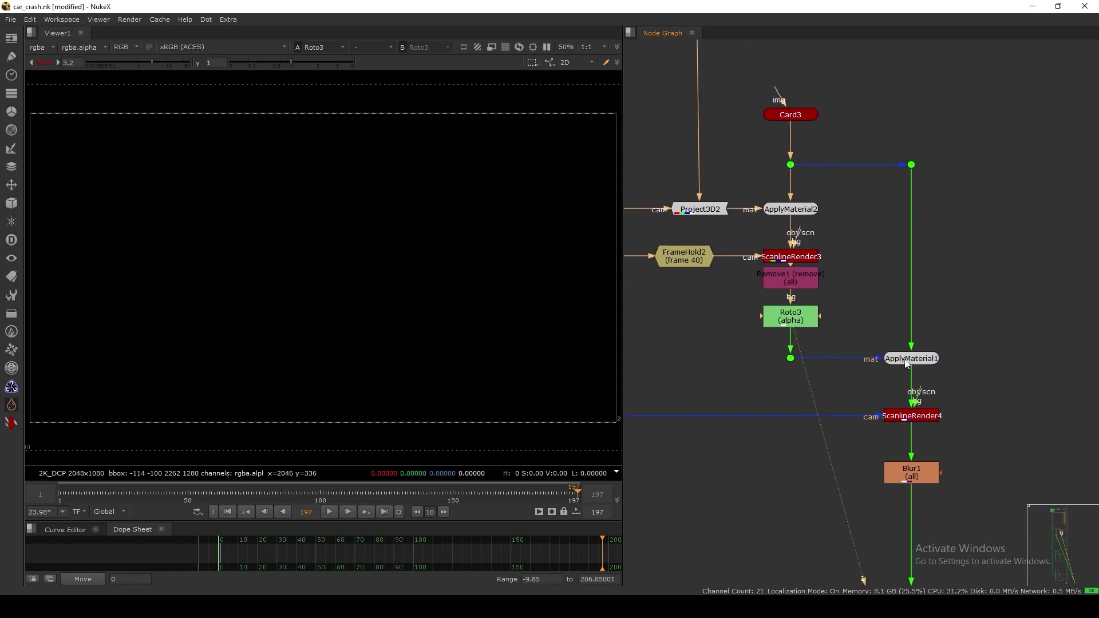
{"action": "left_click_drag", "start_coordinate": [839, 145], "coordinate": [780, 175]}
{"action": "key", "text": "1"}
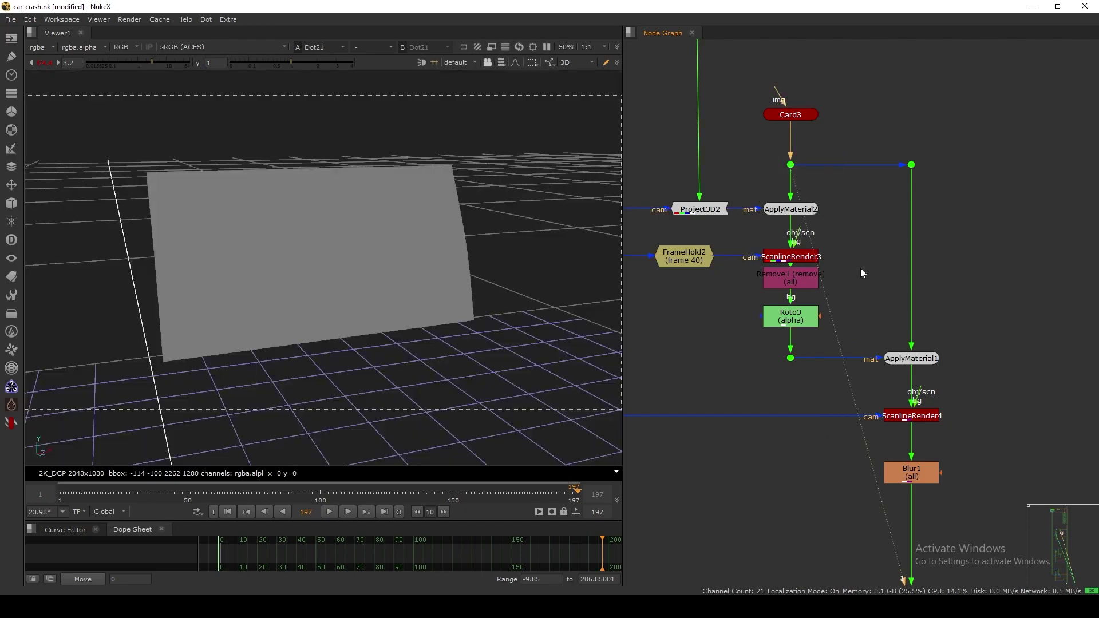
{"action": "left_click_drag", "start_coordinate": [987, 328], "coordinate": [901, 371]}
{"action": "key", "text": "1"}
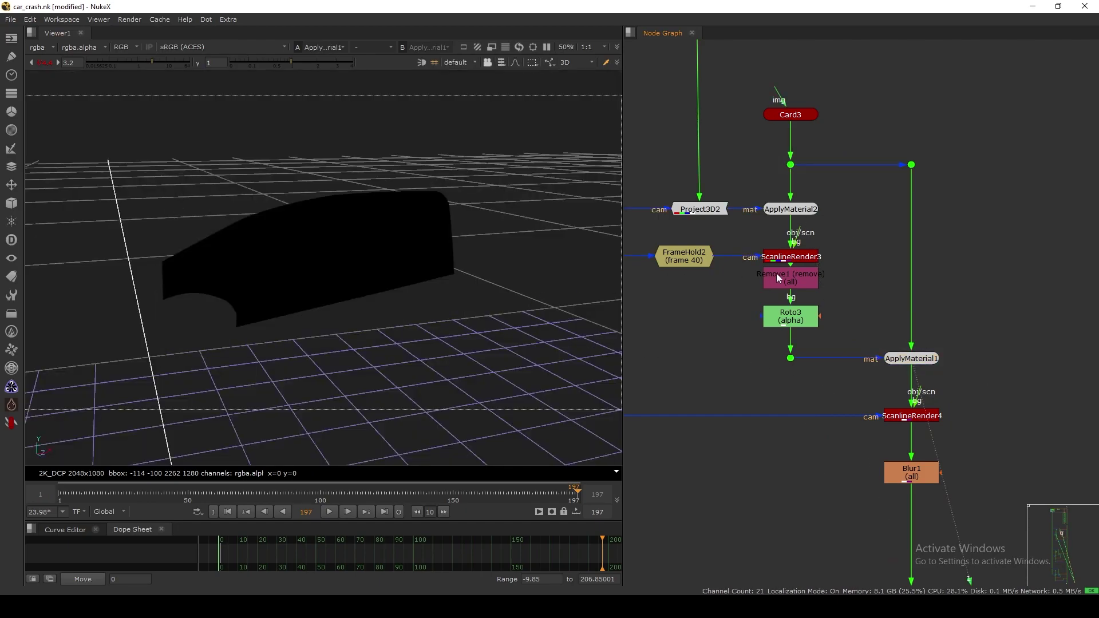
{"action": "left_click", "coordinate": [789, 258]}
{"action": "key", "text": "Tab"}
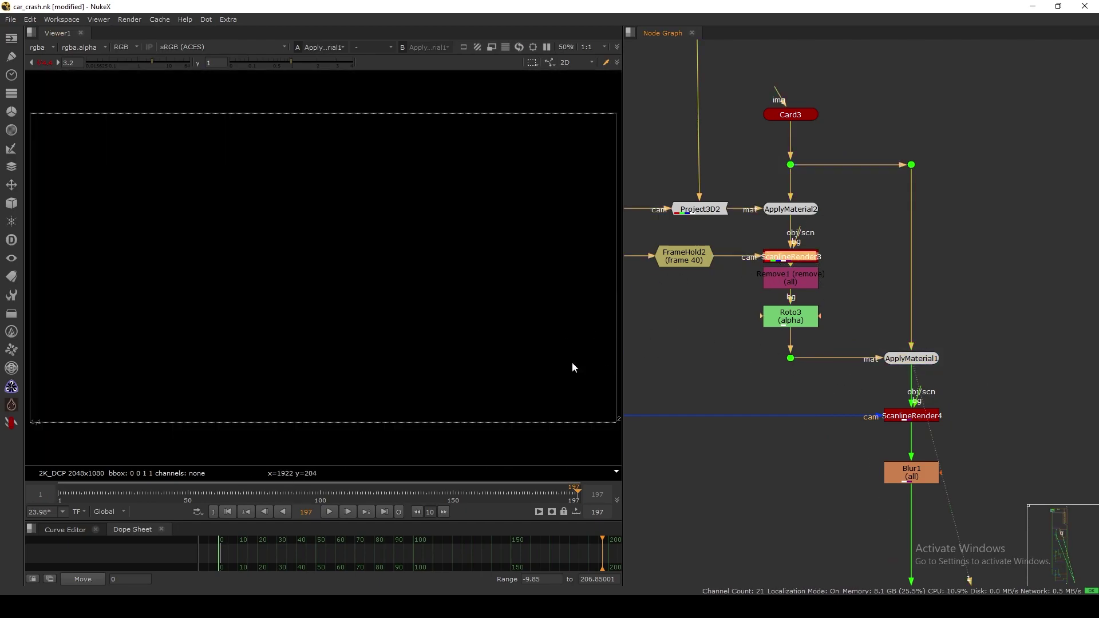
- View the ScanlineRender4 alpha matte with the viewer gain reset to 1 and scrub to frame 52
{"action": "left_click", "coordinate": [911, 416]}
{"action": "key", "text": "1"}
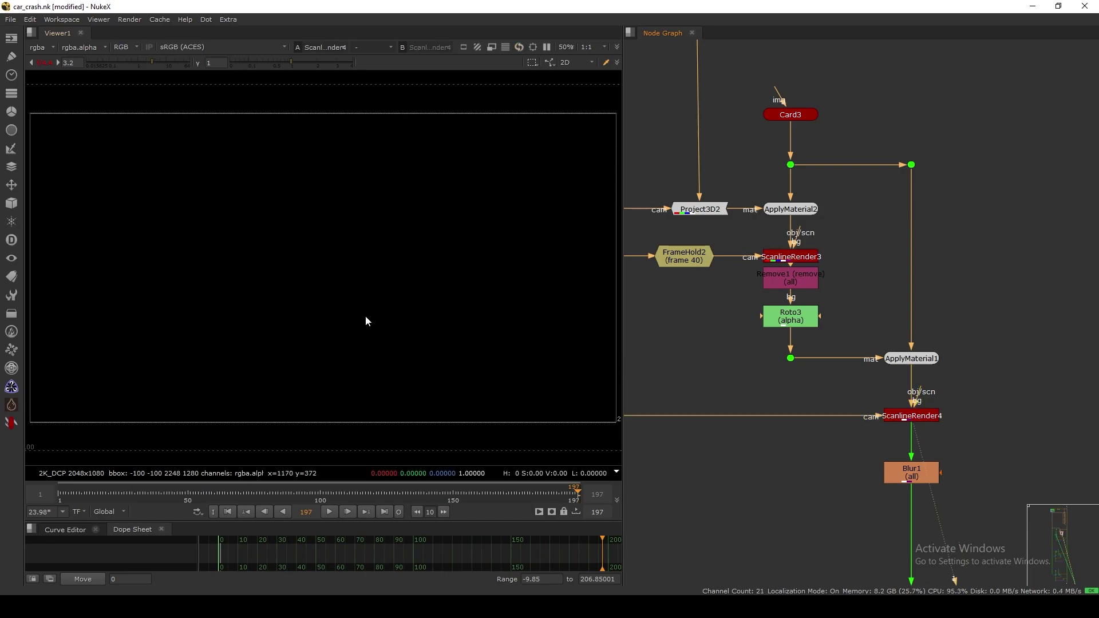
{"action": "key", "text": "a"}
{"action": "scroll", "coordinate": [265, 211], "scroll_direction": "down", "scroll_amount": 3}
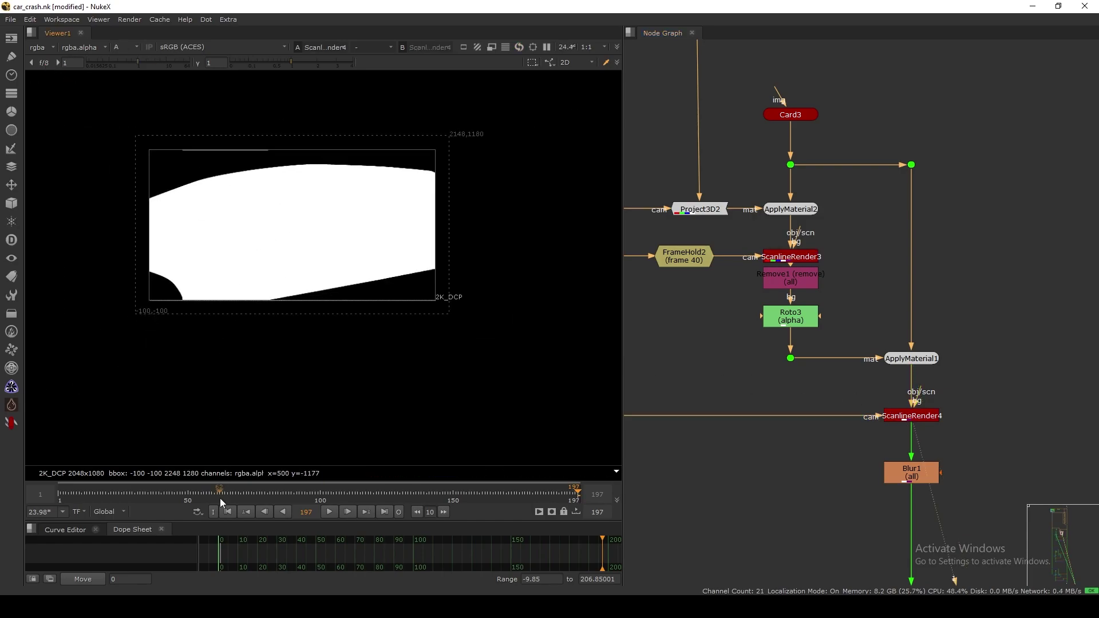
{"action": "key", "text": "Home"}
{"action": "left_click_drag", "start_coordinate": [119, 496], "coordinate": [193, 493]}
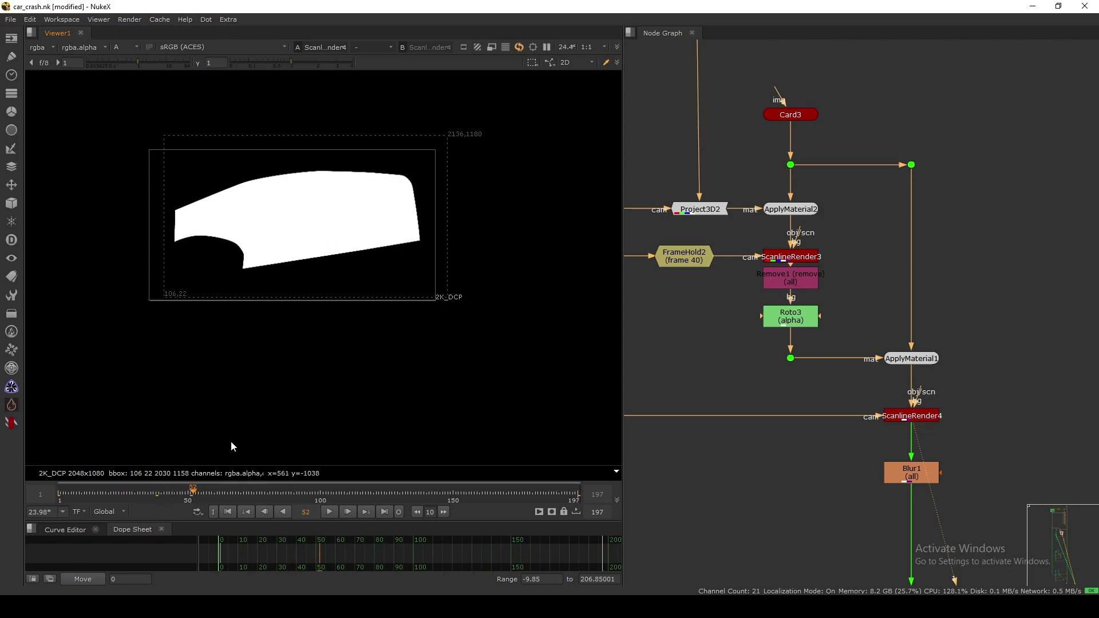
- View the Blur1 output and trace its connection to the main glass branch
{"action": "scroll", "coordinate": [891, 396], "scroll_direction": "down", "scroll_amount": 2}
{"action": "left_click", "coordinate": [922, 389]}
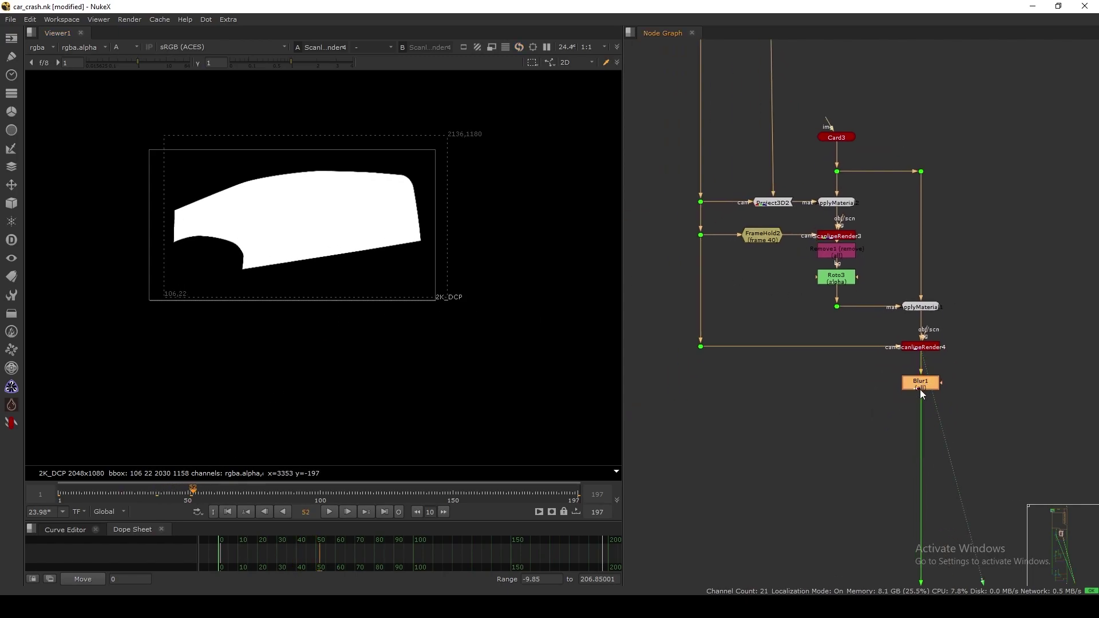
{"action": "key", "text": "1"}
{"action": "scroll", "coordinate": [898, 372], "scroll_direction": "down", "scroll_amount": 5}
{"action": "scroll", "coordinate": [804, 425], "scroll_direction": "up", "scroll_amount": 5}
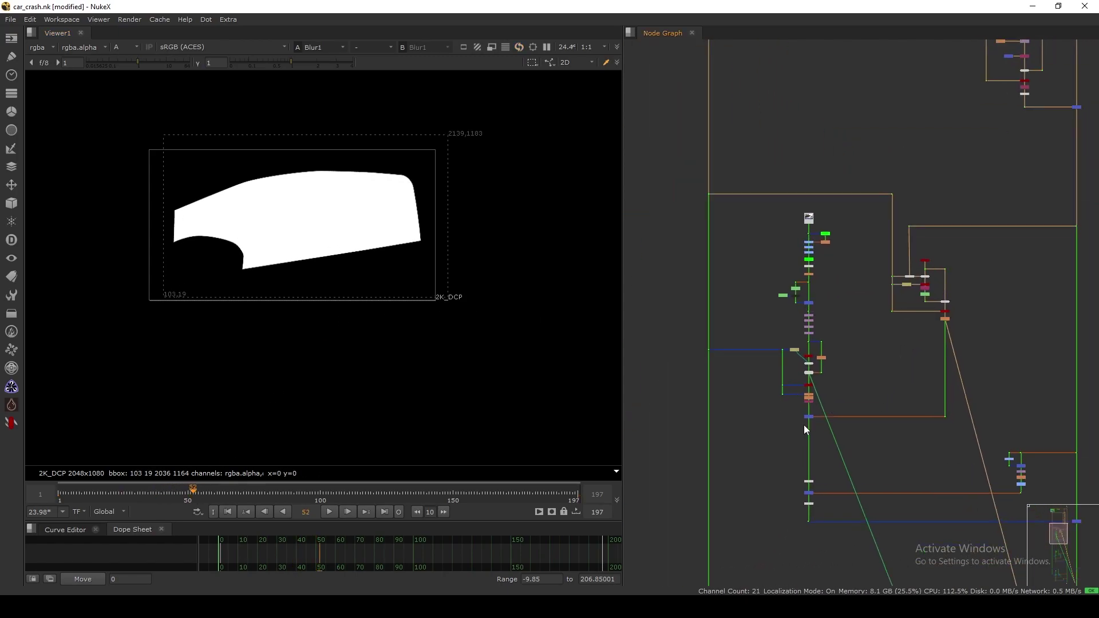
- View the Remove3 output, then the Merge2 mask result, toggling Merge2 off and on
{"action": "left_click", "coordinate": [829, 340]}
{"action": "key", "text": "1"}
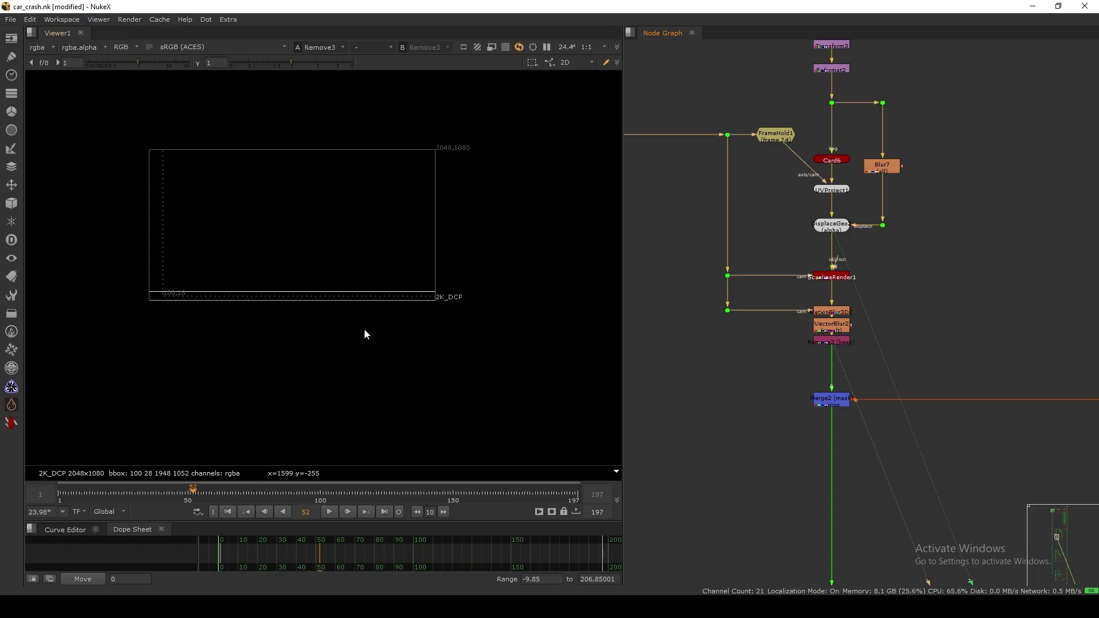
{"action": "key", "text": "f"}
{"action": "left_click", "coordinate": [820, 400]}
{"action": "key", "text": "1"}
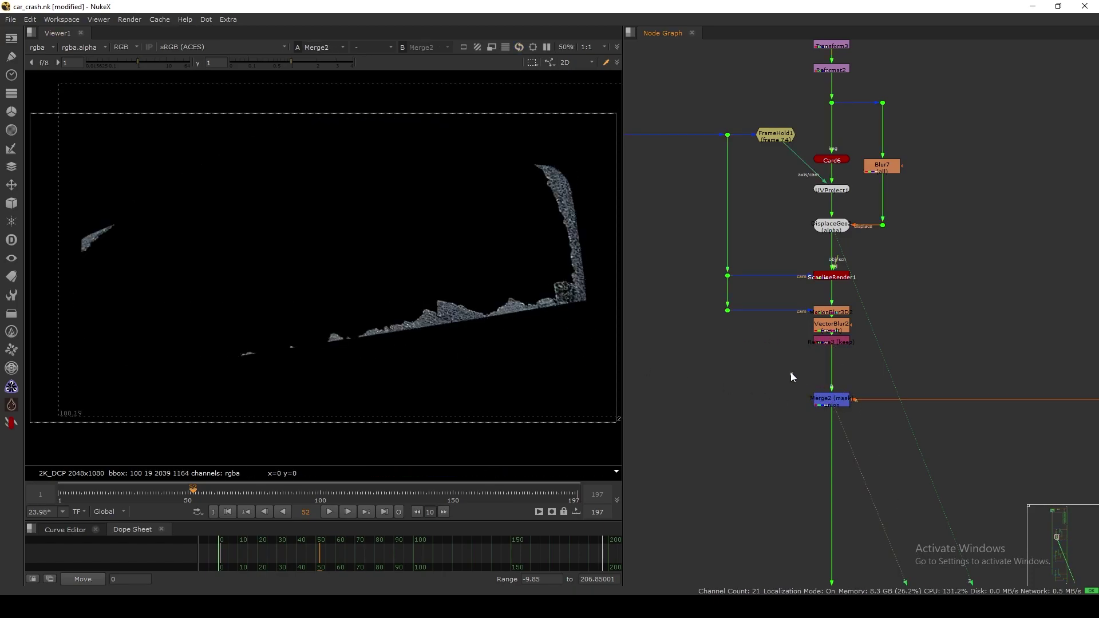
{"action": "left_click_drag", "start_coordinate": [791, 372], "coordinate": [868, 420]}
{"action": "key", "text": "d"}
{"action": "key", "text": "d"}
{"action": "left_click", "coordinate": [819, 417]}
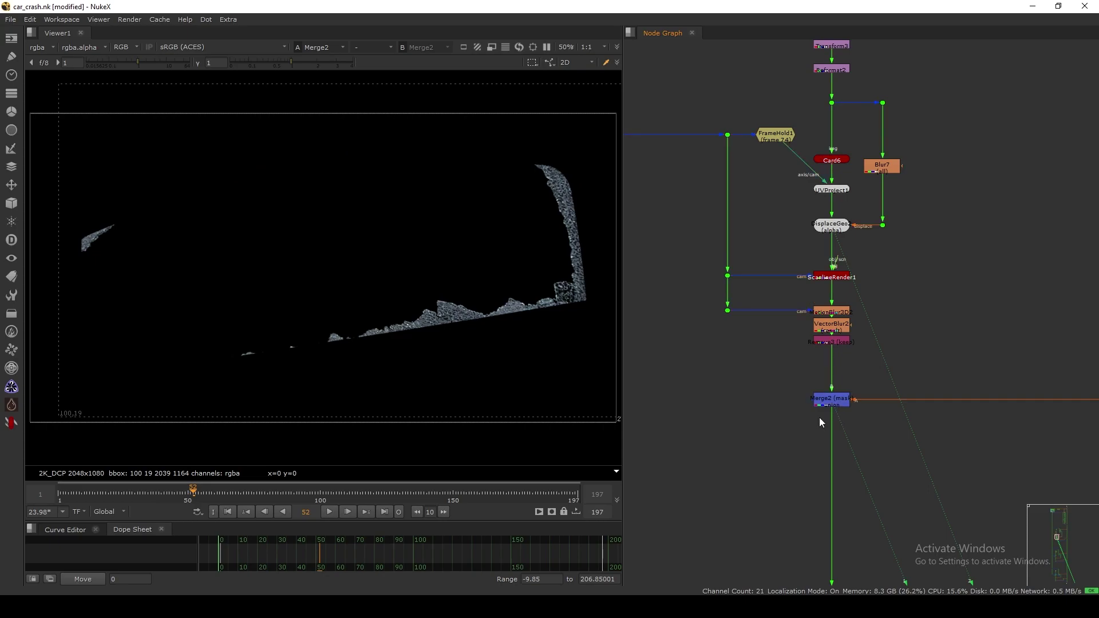
- View Merge4 on the main pipe to see the glass composited over the plate
{"action": "scroll", "coordinate": [810, 424], "scroll_direction": "down", "scroll_amount": 7}
{"action": "middle_click_drag", "start_coordinate": [840, 581], "coordinate": [810, 438]}
{"action": "middle_click_drag", "start_coordinate": [921, 429], "coordinate": [613, 332]}
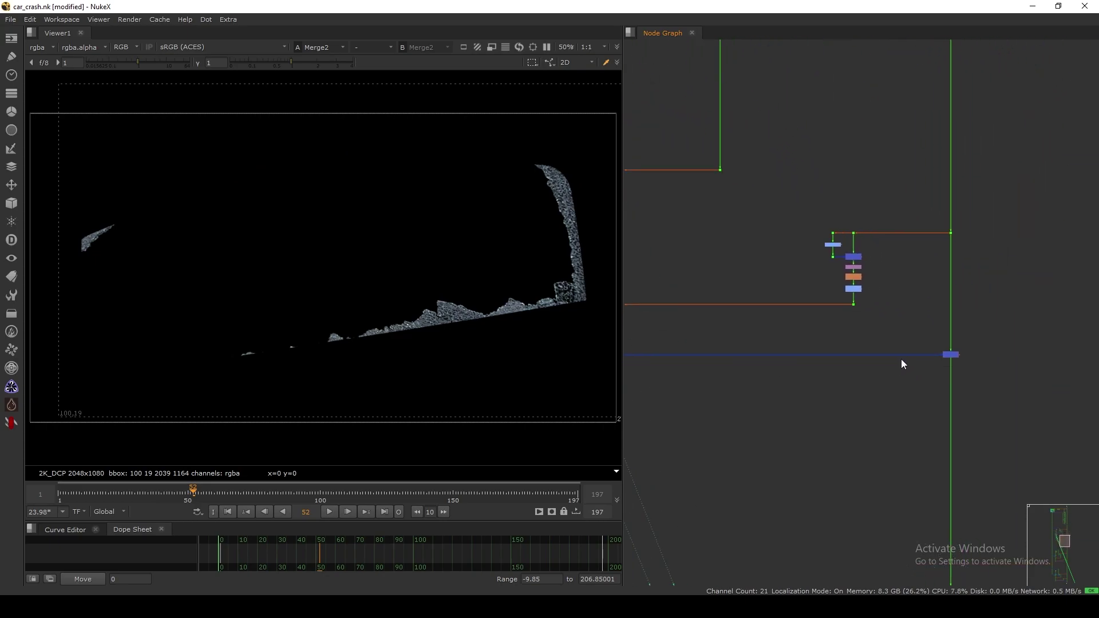
{"action": "left_click", "coordinate": [950, 354]}
{"action": "key", "text": "1"}
{"action": "left_click", "coordinate": [981, 379]}
- Toggle the Merge2 mask node off and on while viewing Merge4
{"action": "middle_click_drag", "start_coordinate": [860, 376], "coordinate": [916, 387]}
{"action": "middle_click_drag", "start_coordinate": [821, 359], "coordinate": [868, 386]}
{"action": "middle_click_drag", "start_coordinate": [700, 310], "coordinate": [841, 372]}
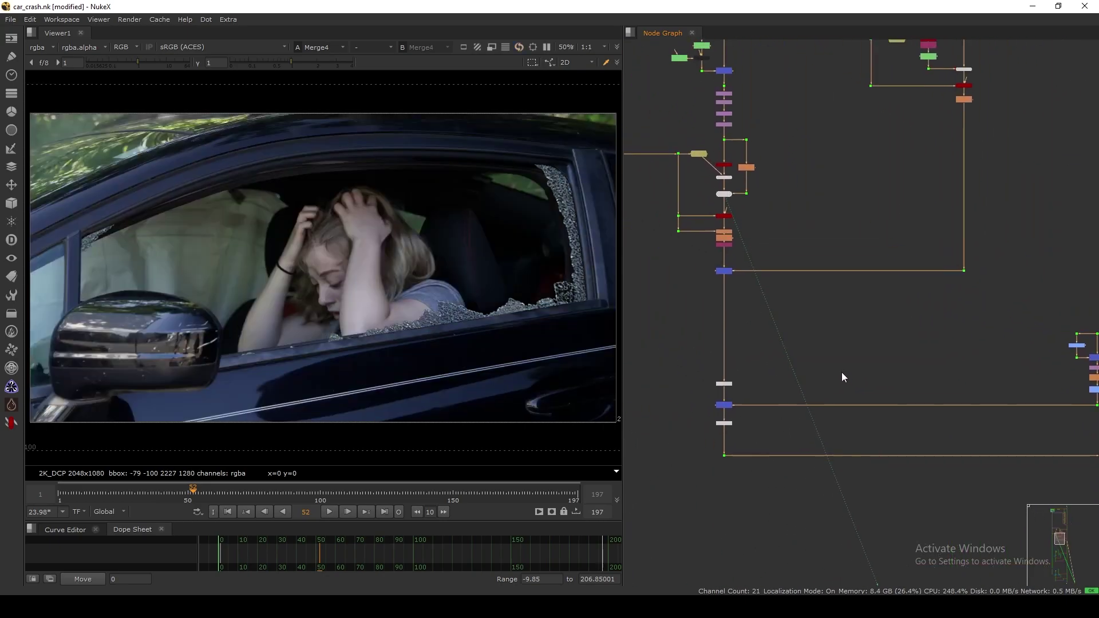
{"action": "scroll", "coordinate": [713, 275], "scroll_direction": "up", "scroll_amount": 3}
{"action": "left_click_drag", "start_coordinate": [692, 245], "coordinate": [760, 291]}
{"action": "key", "text": "d"}
{"action": "key", "text": "d"}
{"action": "key", "text": "d"}
{"action": "key", "text": "d"}
{"action": "key", "text": "d"}
{"action": "key", "text": "d"}
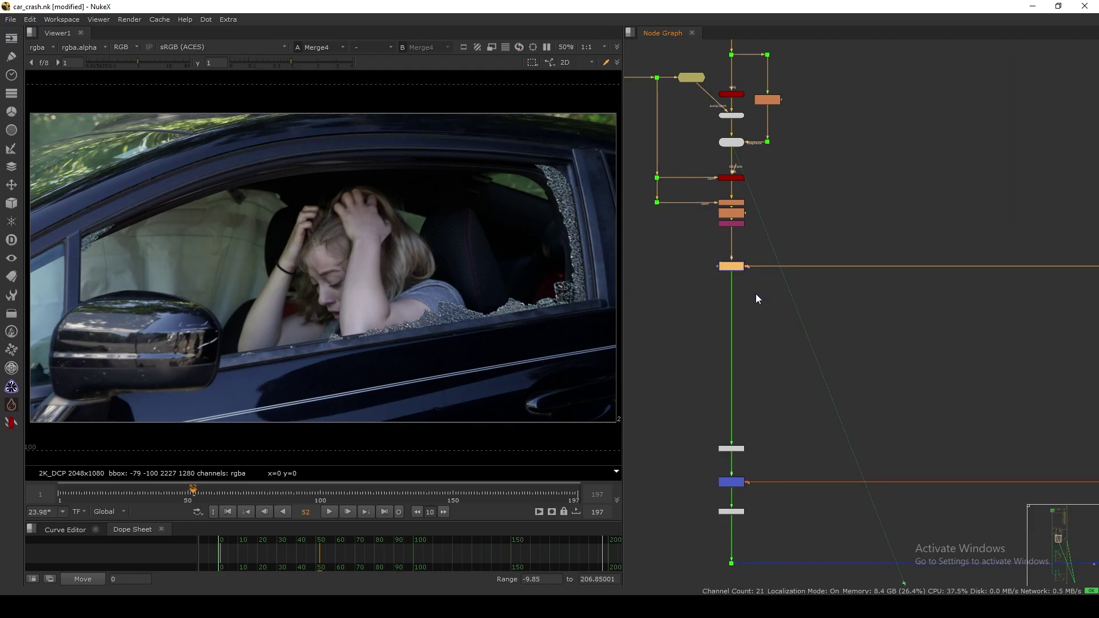
- Examine the two similar glass branches further down the node graph and their projection and roto subgroups
{"action": "scroll", "coordinate": [831, 255], "scroll_direction": "down", "scroll_amount": 10}
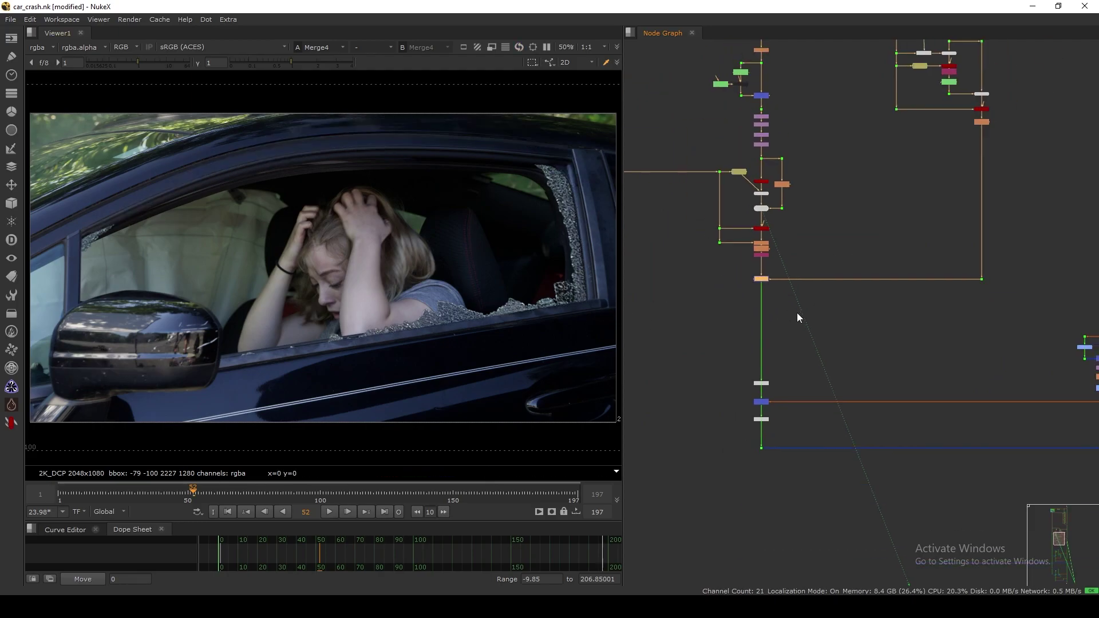
{"action": "middle_click_drag", "start_coordinate": [776, 358], "coordinate": [778, 286]}
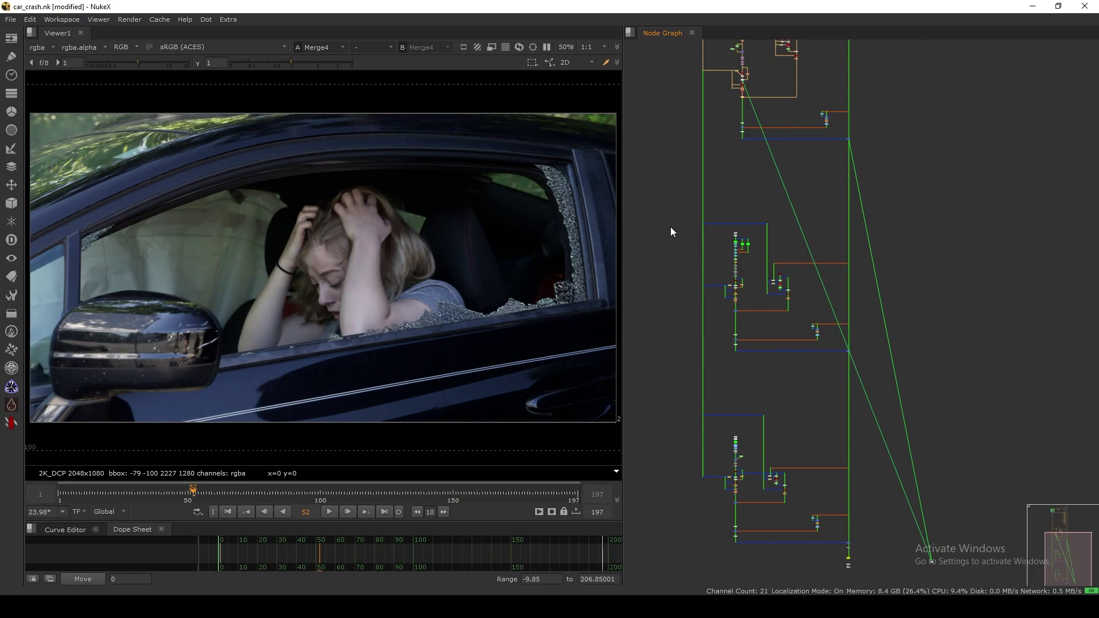
{"action": "left_click_drag", "start_coordinate": [658, 215], "coordinate": [896, 377]}
{"action": "left_click", "coordinate": [718, 294]}
{"action": "scroll", "coordinate": [718, 294], "scroll_direction": "up", "scroll_amount": 10}
{"action": "left_click_drag", "start_coordinate": [873, 176], "coordinate": [710, 359]}
{"action": "left_click", "coordinate": [711, 358]}
{"action": "scroll", "coordinate": [723, 357], "scroll_direction": "down", "scroll_amount": 7}
{"action": "middle_click_drag", "start_coordinate": [740, 367], "coordinate": [728, 337]}
{"action": "scroll", "coordinate": [742, 317], "scroll_direction": "up", "scroll_amount": 5}
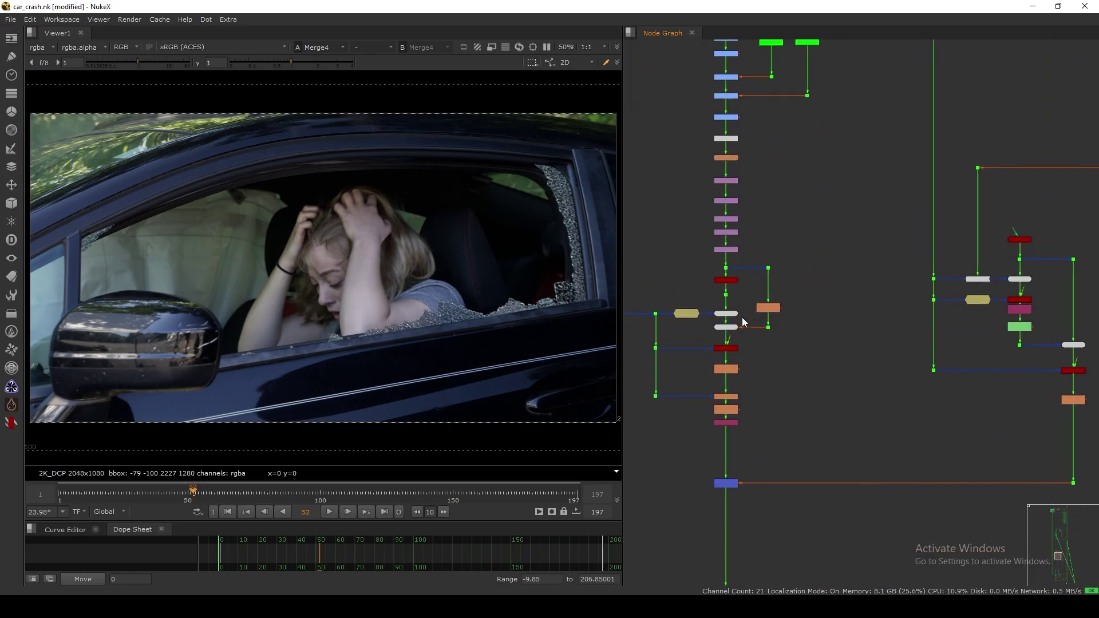
{"action": "scroll", "coordinate": [744, 355], "scroll_direction": "down", "scroll_amount": 5}
{"action": "middle_click_drag", "start_coordinate": [827, 263], "coordinate": [782, 269]}
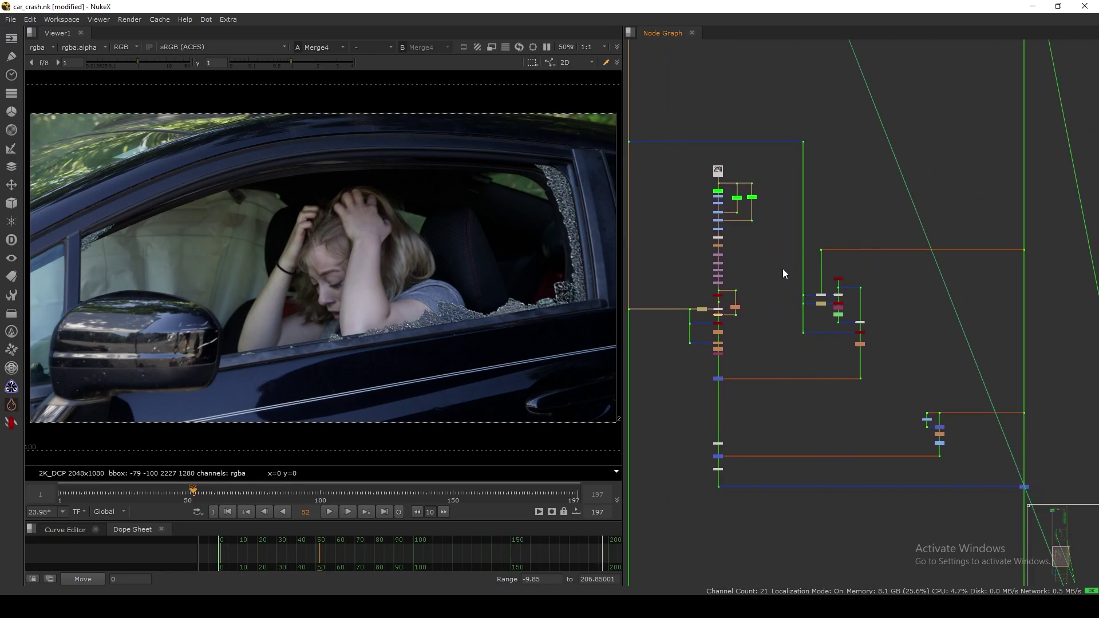
{"action": "left_click_drag", "start_coordinate": [770, 225], "coordinate": [879, 373]}
{"action": "scroll", "coordinate": [796, 524], "scroll_direction": "down", "scroll_amount": 4}
{"action": "middle_click_drag", "start_coordinate": [796, 524], "coordinate": [797, 187]}
{"action": "scroll", "coordinate": [796, 187], "scroll_direction": "down", "scroll_amount": 3}
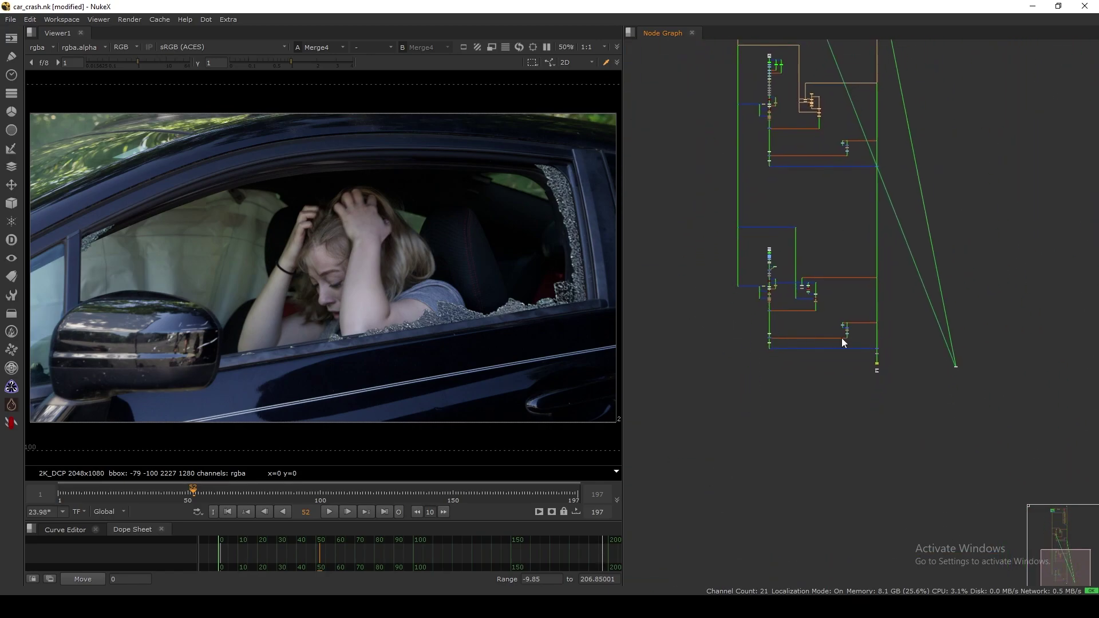
- View the Read4 render at frame 1 with the viewer gain raised to 1.7
{"action": "scroll", "coordinate": [887, 367], "scroll_direction": "up", "scroll_amount": 7}
{"action": "left_click", "coordinate": [853, 376]}
{"action": "key", "text": "1"}
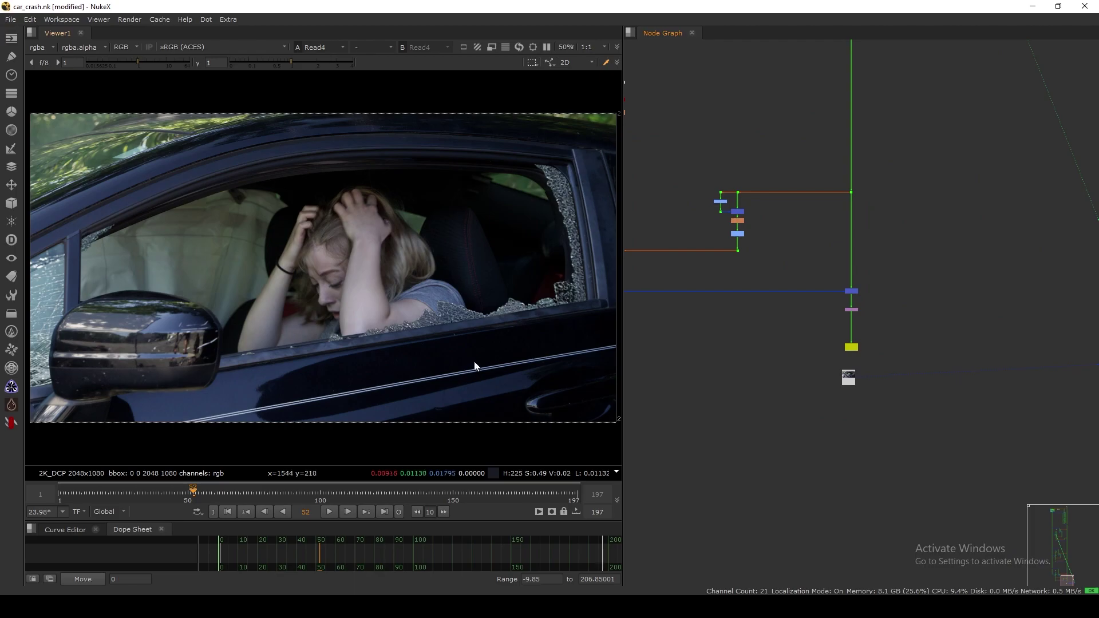
{"action": "left_click", "coordinate": [227, 512]}
{"action": "left_click", "coordinate": [144, 62]}
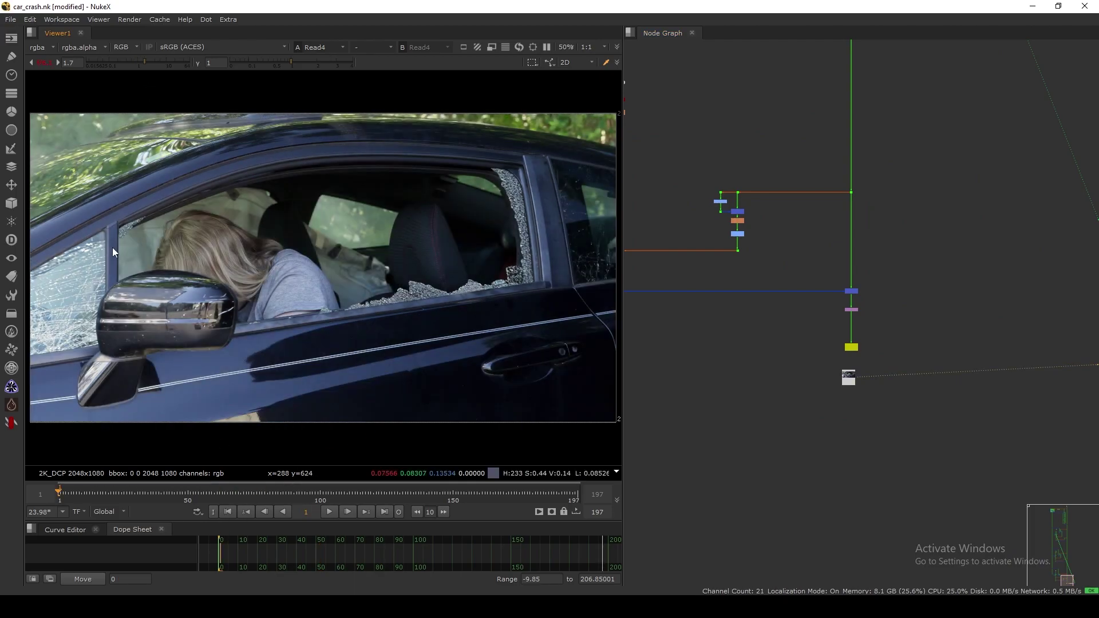
- Examine the broken glass in the front and rear windows of the Read4 render up close
{"action": "left_click_drag", "start_coordinate": [63, 316], "coordinate": [31, 354]}
{"action": "left_click_drag", "start_coordinate": [537, 161], "coordinate": [327, 338]}
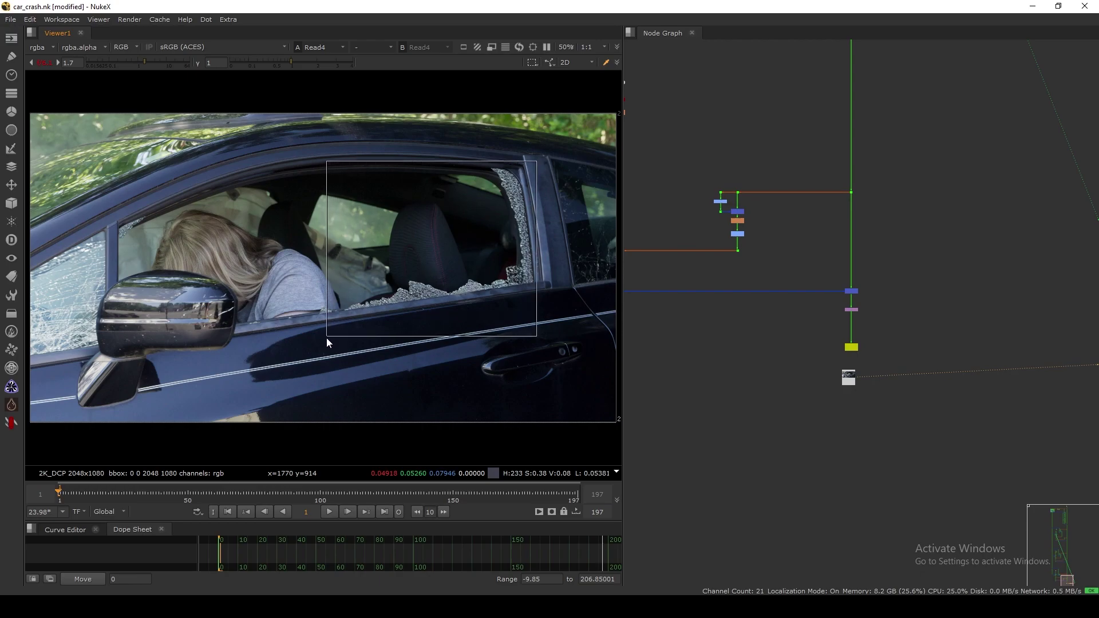
{"action": "middle_click_drag", "start_coordinate": [502, 293], "coordinate": [341, 363]}
{"action": "scroll", "coordinate": [439, 299], "scroll_direction": "up", "scroll_amount": 4}
{"action": "middle_click_drag", "start_coordinate": [465, 288], "coordinate": [460, 255]}
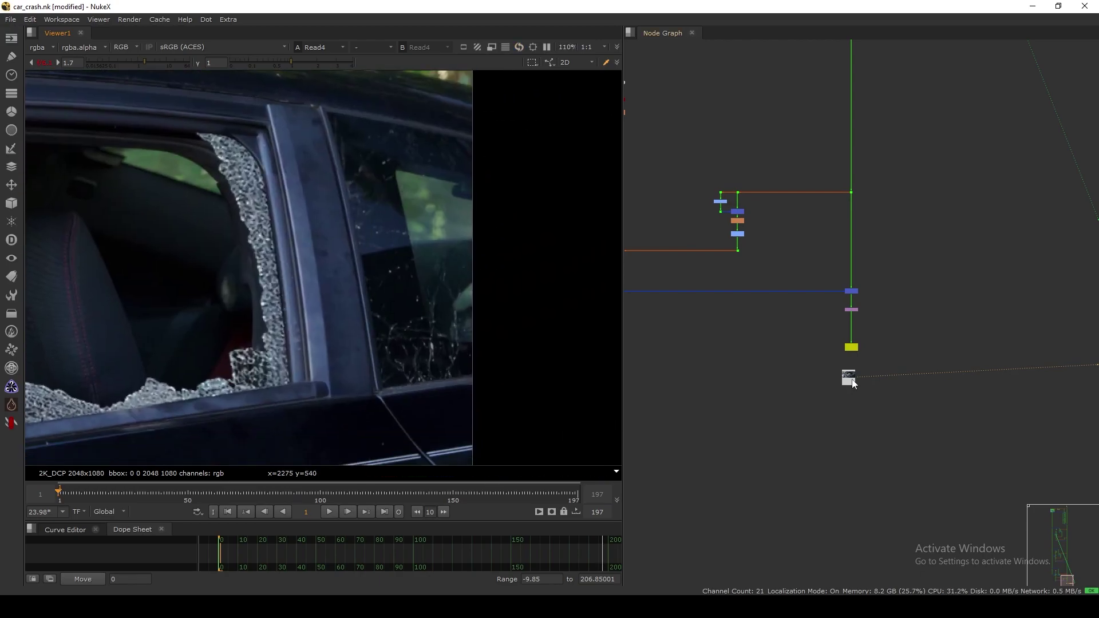
- Set up viewer inputs for comparing the Read4 render with the source plate at Dot8
{"action": "key", "text": "1"}
{"action": "key", "text": "1"}
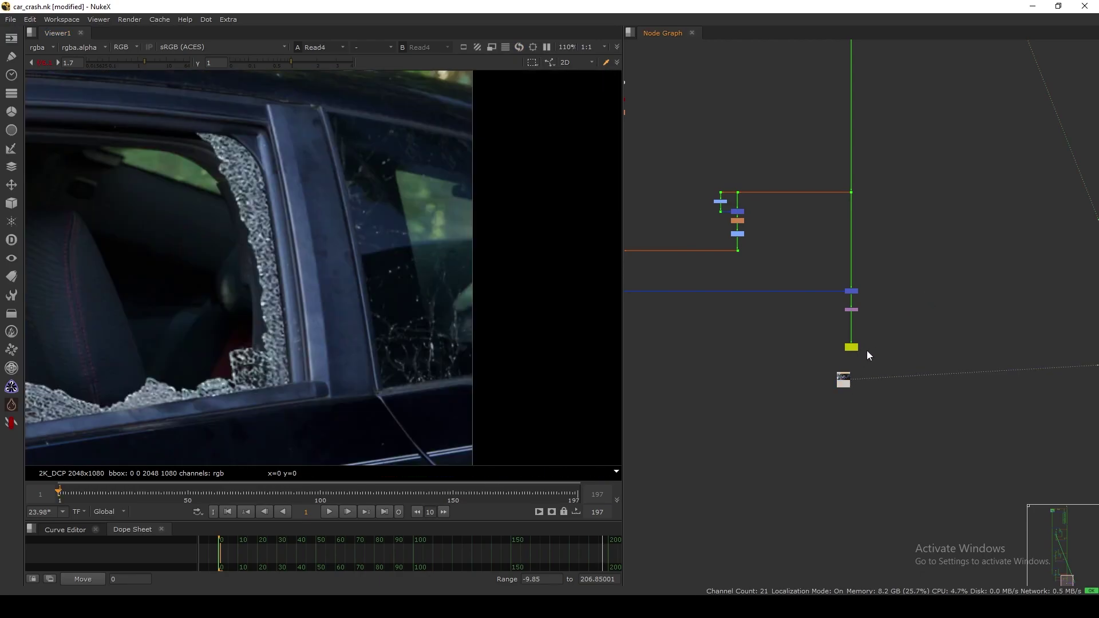
{"action": "scroll", "coordinate": [867, 350], "scroll_direction": "down", "scroll_amount": 7}
{"action": "middle_click_drag", "start_coordinate": [826, 391], "coordinate": [801, 529]}
{"action": "middle_click_drag", "start_coordinate": [833, 111], "coordinate": [800, 245]}
{"action": "middle_click_drag", "start_coordinate": [790, 149], "coordinate": [768, 336]}
{"action": "scroll", "coordinate": [770, 340], "scroll_direction": "up", "scroll_amount": 5}
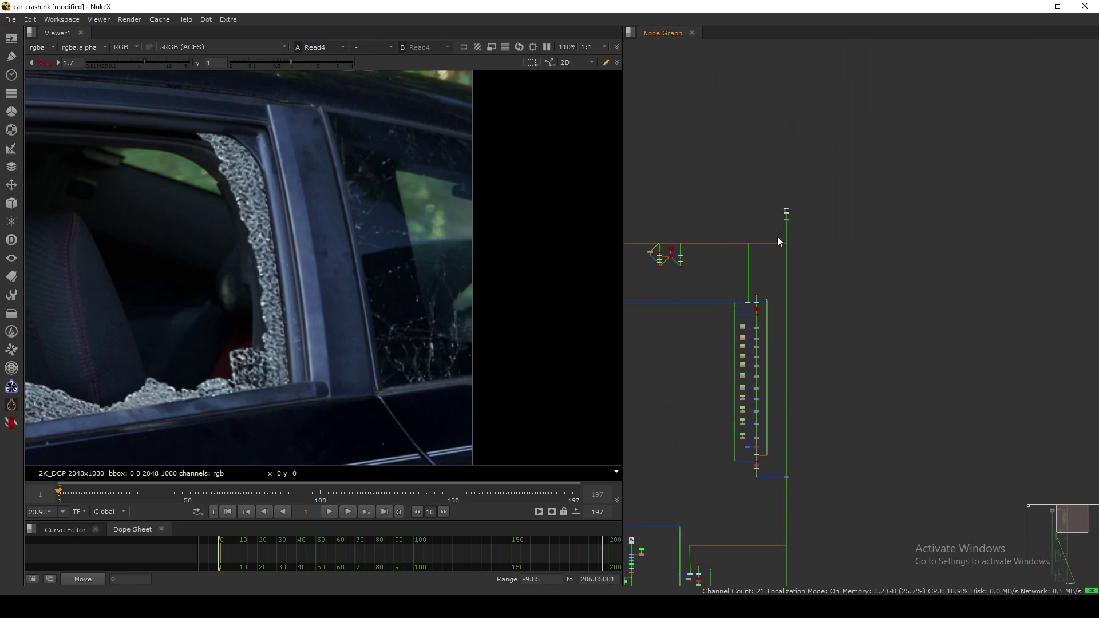
{"action": "key", "text": "1"}
{"action": "middle_click_drag", "start_coordinate": [771, 281], "coordinate": [819, 218]}
{"action": "key", "text": "2"}
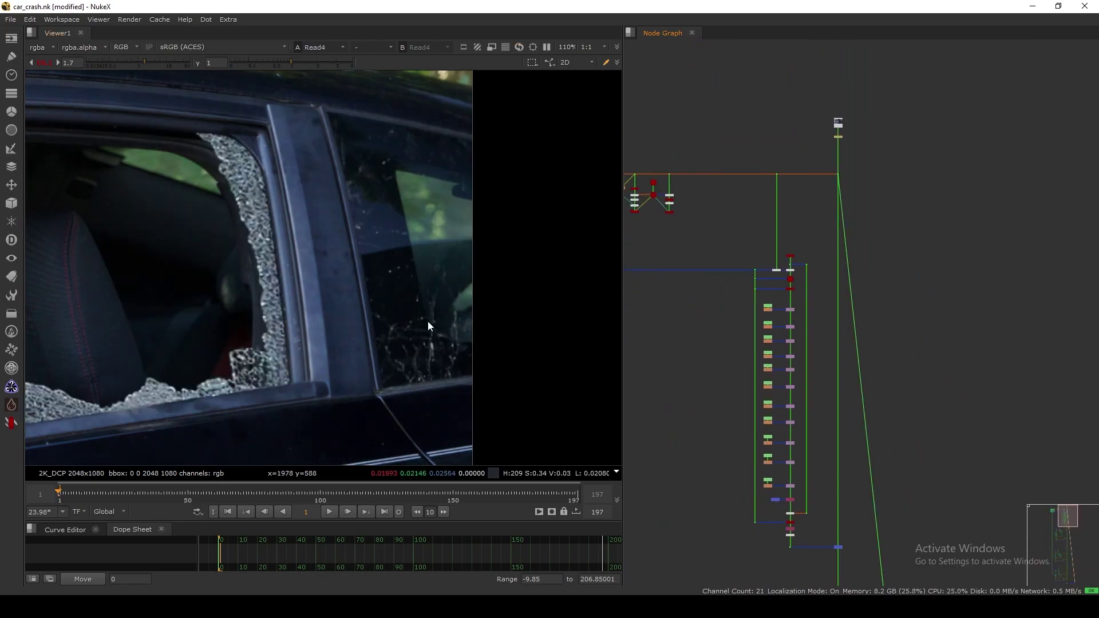
- Compare the tracking markers around the car window in Dot8 with the same areas in Read4
{"action": "key", "text": "1"}
{"action": "key", "text": "2"}
{"action": "key", "text": "1"}
{"action": "scroll", "coordinate": [441, 345], "scroll_direction": "up", "scroll_amount": 4}
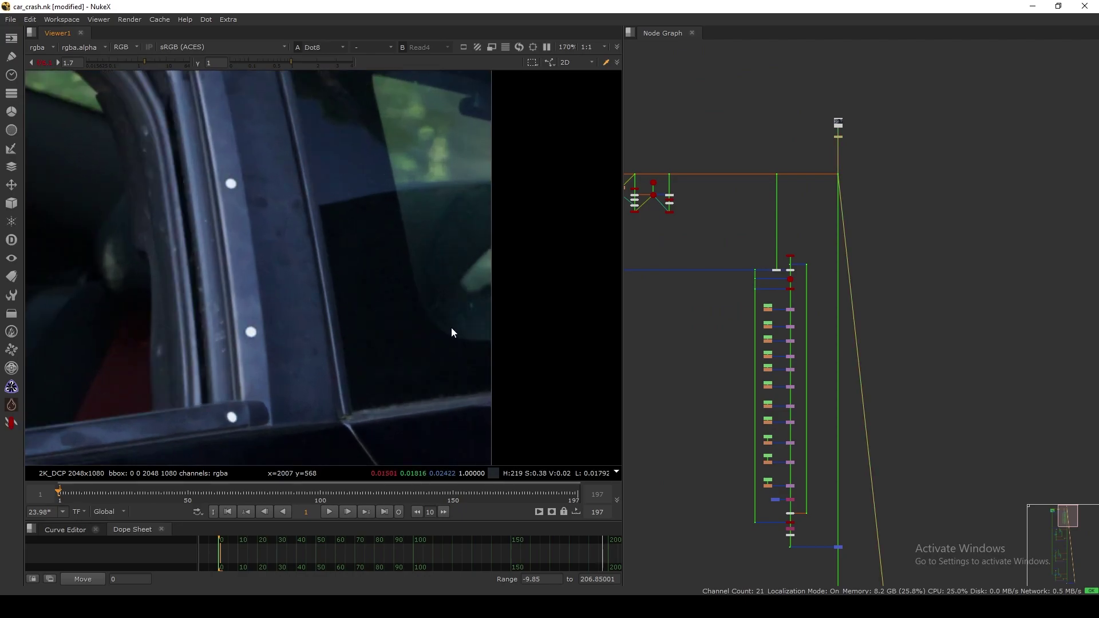
{"action": "scroll", "coordinate": [444, 336], "scroll_direction": "down", "scroll_amount": 8}
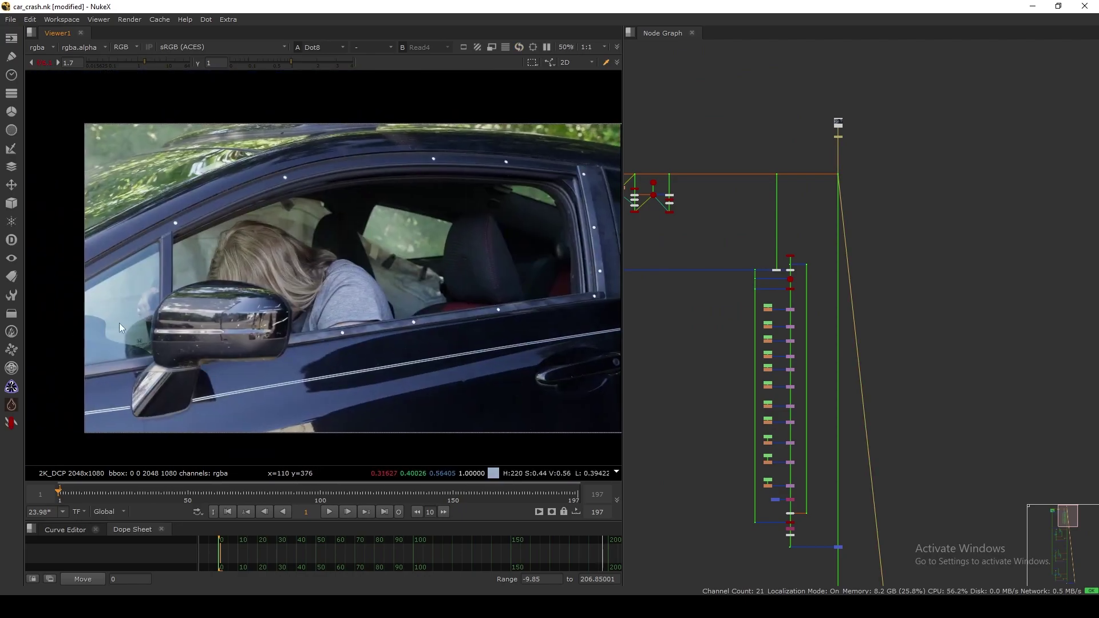
{"action": "left_click_drag", "start_coordinate": [183, 166], "coordinate": [60, 247]}
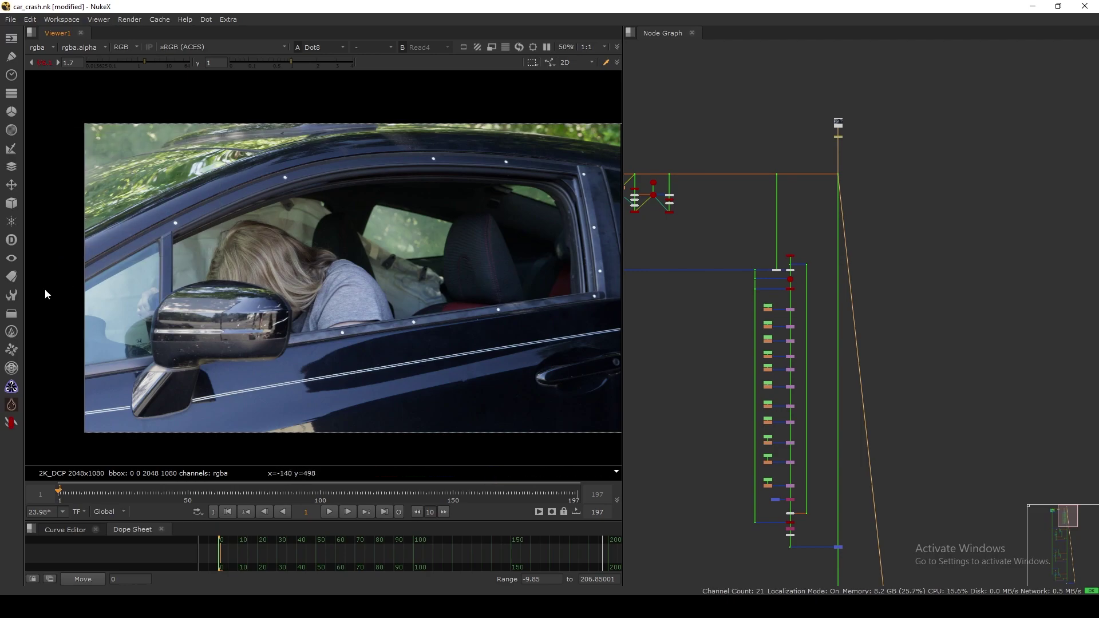
{"action": "scroll", "coordinate": [319, 154], "scroll_direction": "up", "scroll_amount": 7}
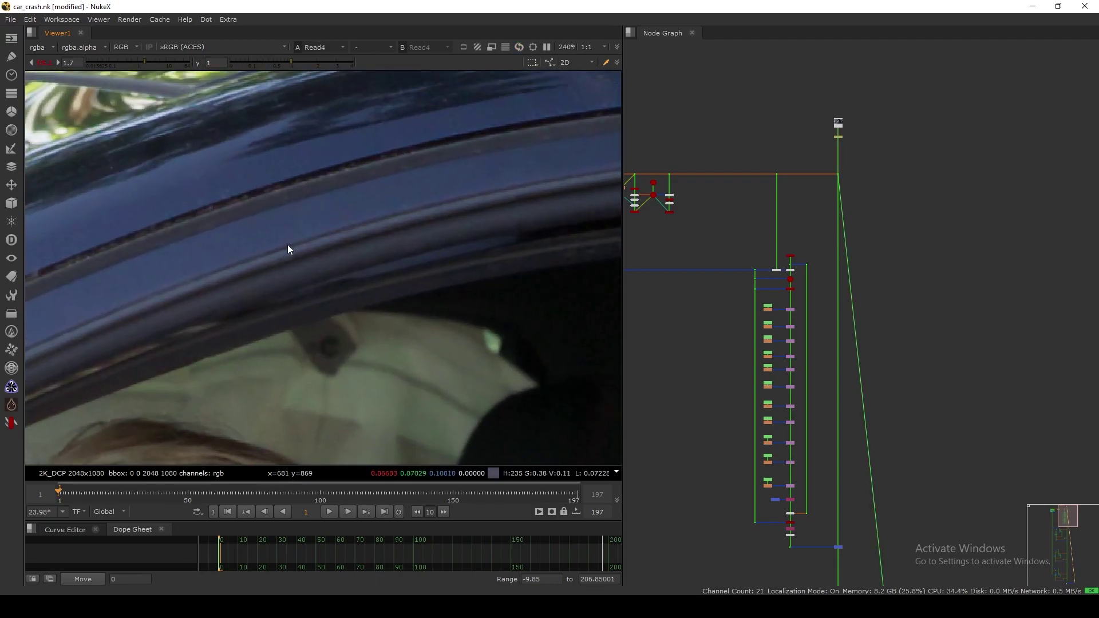
- View Card5 and then ScanlineRender11 in the marker cleanup branch
{"action": "scroll", "coordinate": [811, 336], "scroll_direction": "up", "scroll_amount": 5}
{"action": "scroll", "coordinate": [831, 164], "scroll_direction": "up", "scroll_amount": 2}
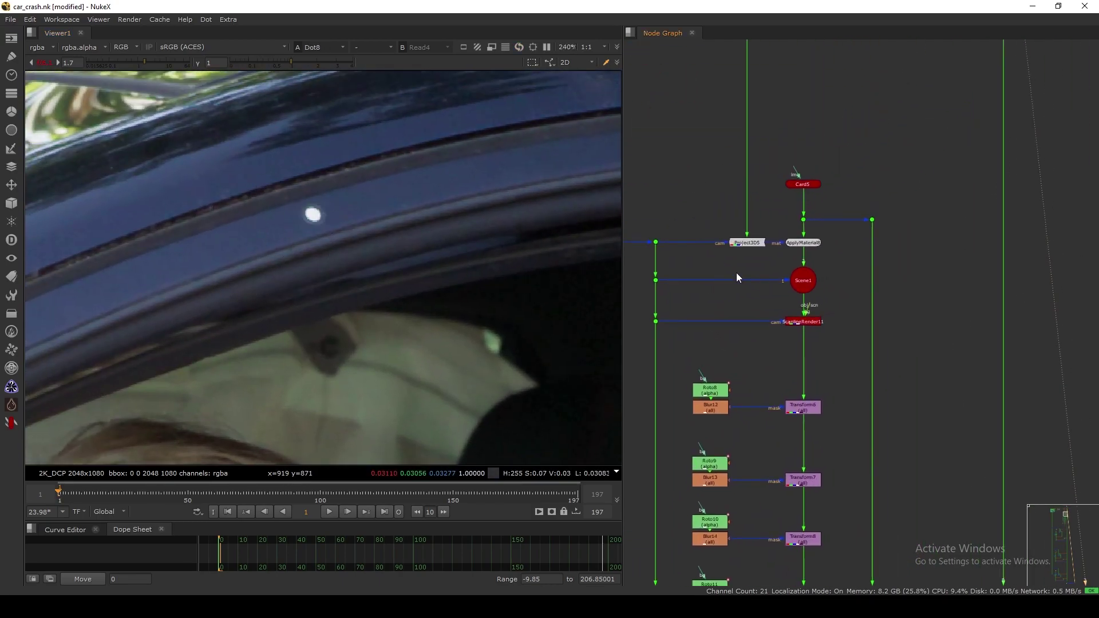
{"action": "left_click_drag", "start_coordinate": [806, 187], "coordinate": [805, 179]}
{"action": "key", "text": "1"}
{"action": "left_click", "coordinate": [807, 324]}
{"action": "key", "text": "1"}
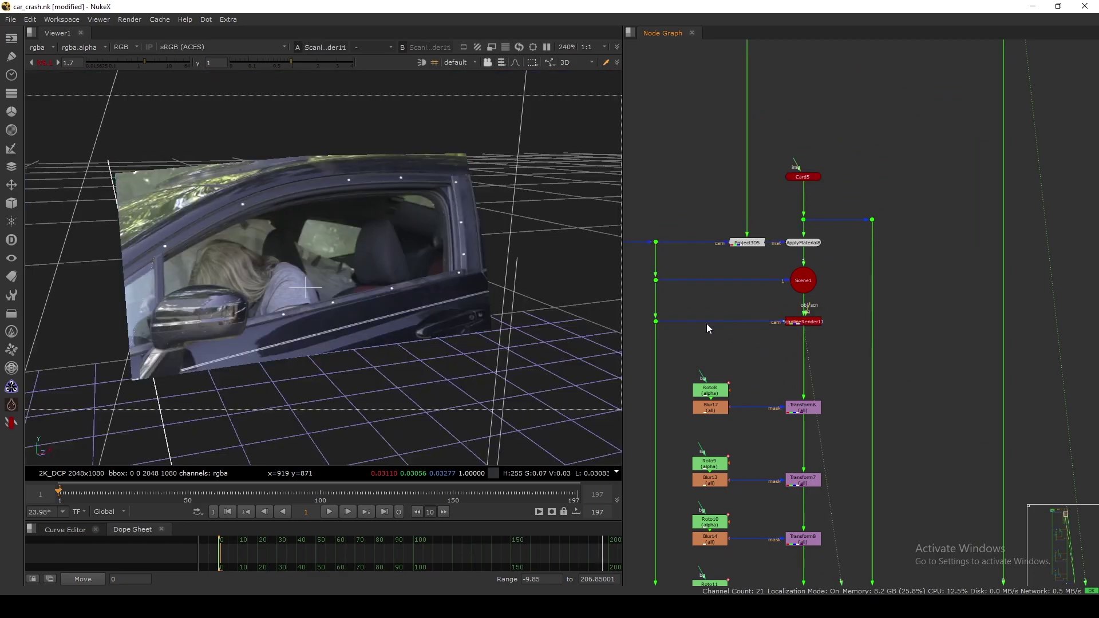
- View the whole ScanlineRender11 output in 2D and check it at several frames before returning to the first frame
{"action": "key", "text": "Tab"}
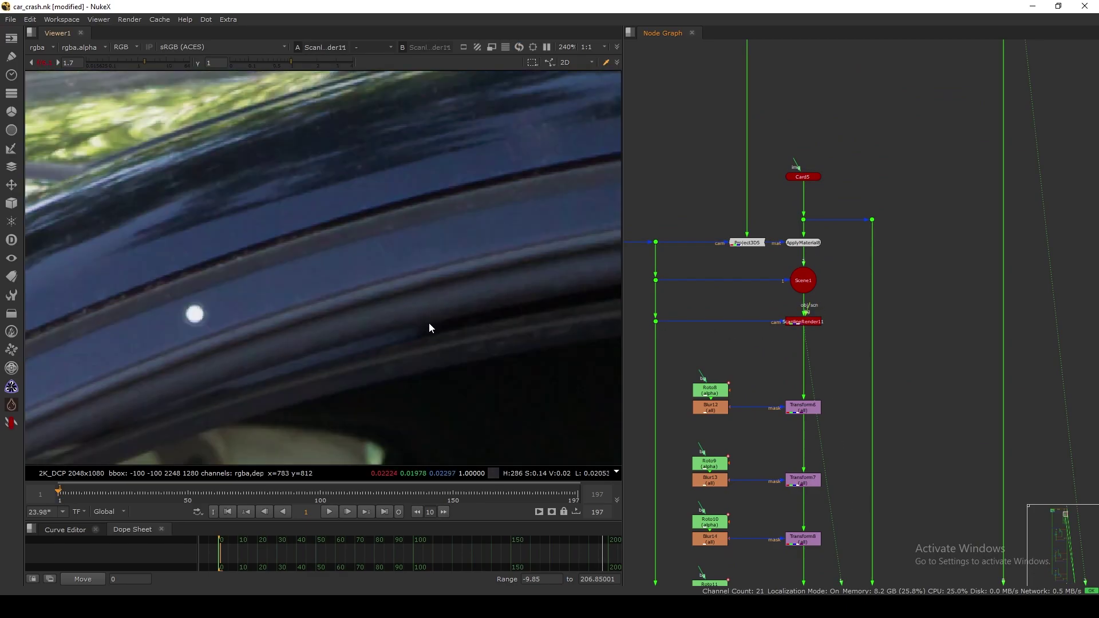
{"action": "key", "text": "f"}
{"action": "left_click", "coordinate": [214, 492]}
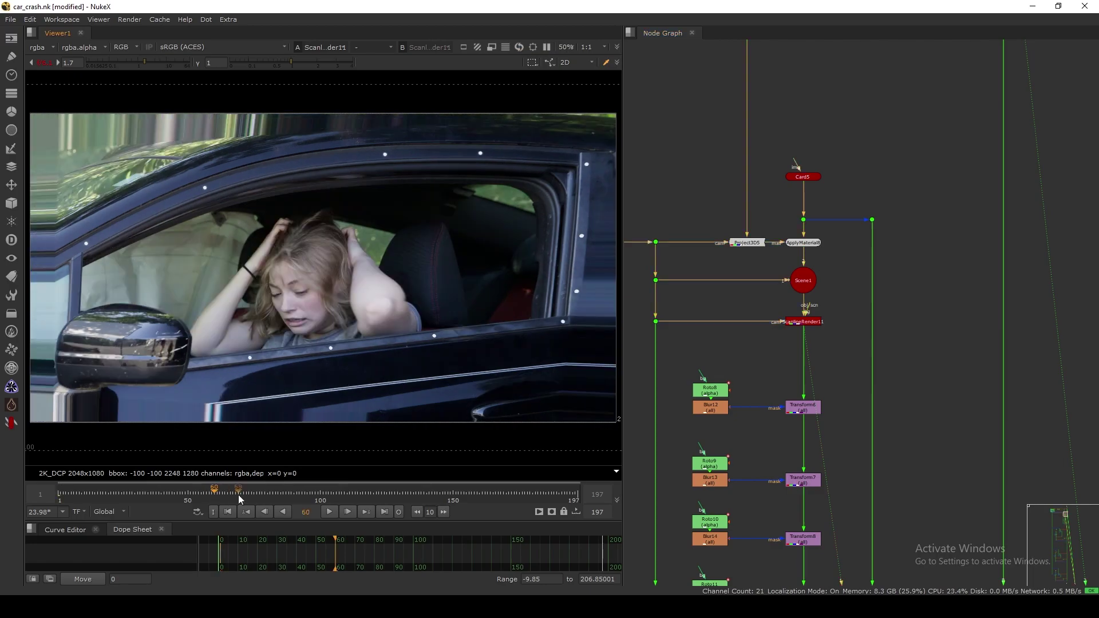
{"action": "left_click", "coordinate": [387, 495]}
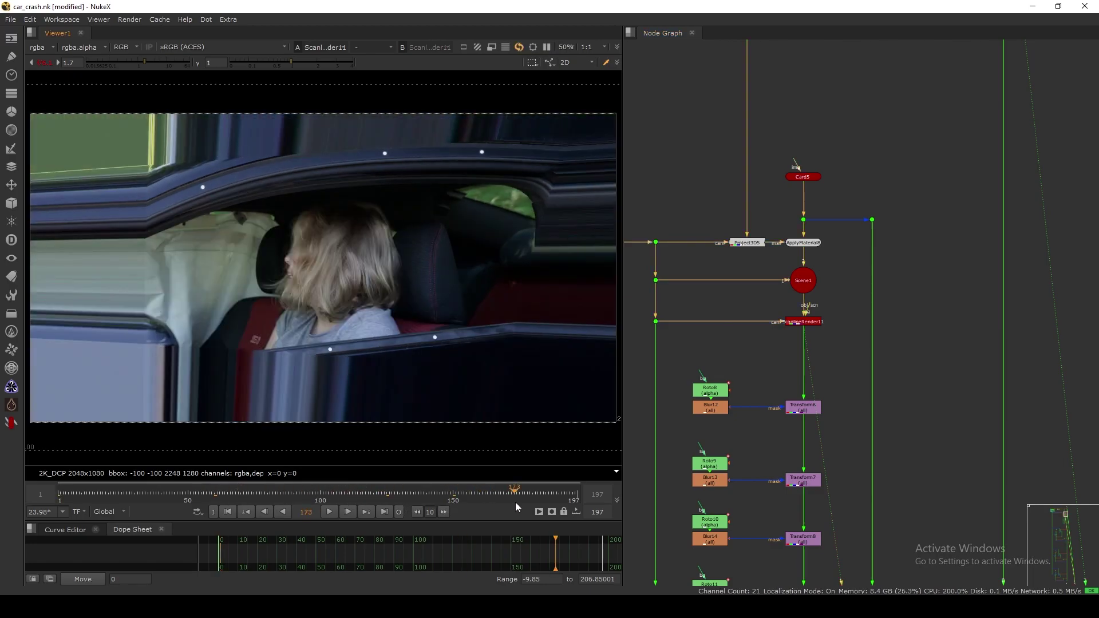
{"action": "left_click", "coordinate": [229, 512]}
- Check the projection mode and other render settings in ScanlineRender11's properties
{"action": "double_click", "coordinate": [804, 321]}
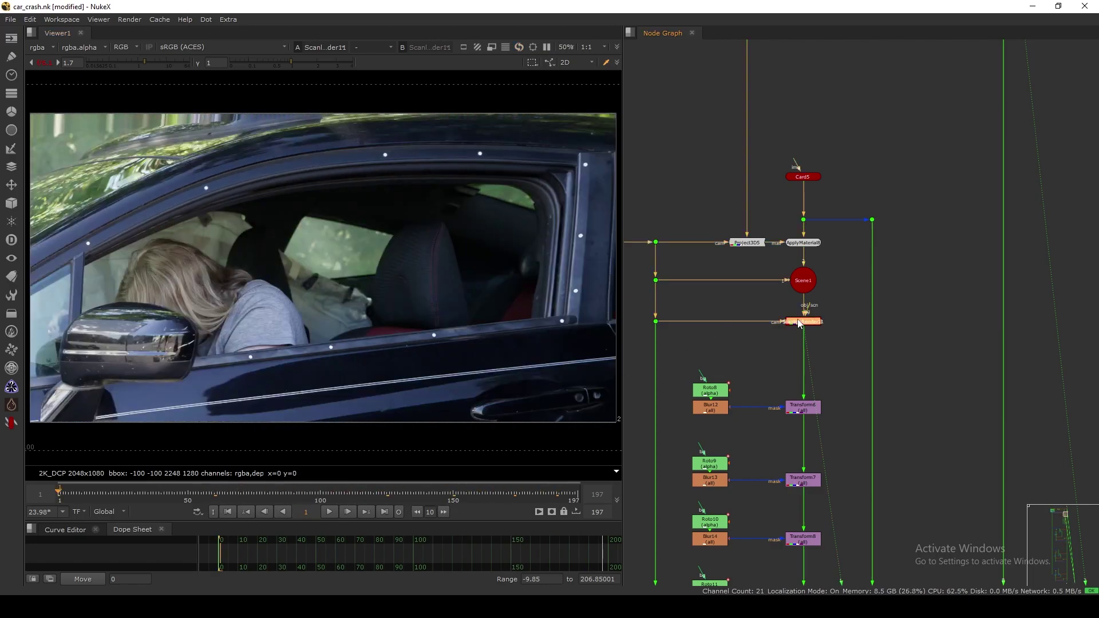
{"action": "left_click", "coordinate": [506, 386]}
{"action": "left_click", "coordinate": [506, 386]}
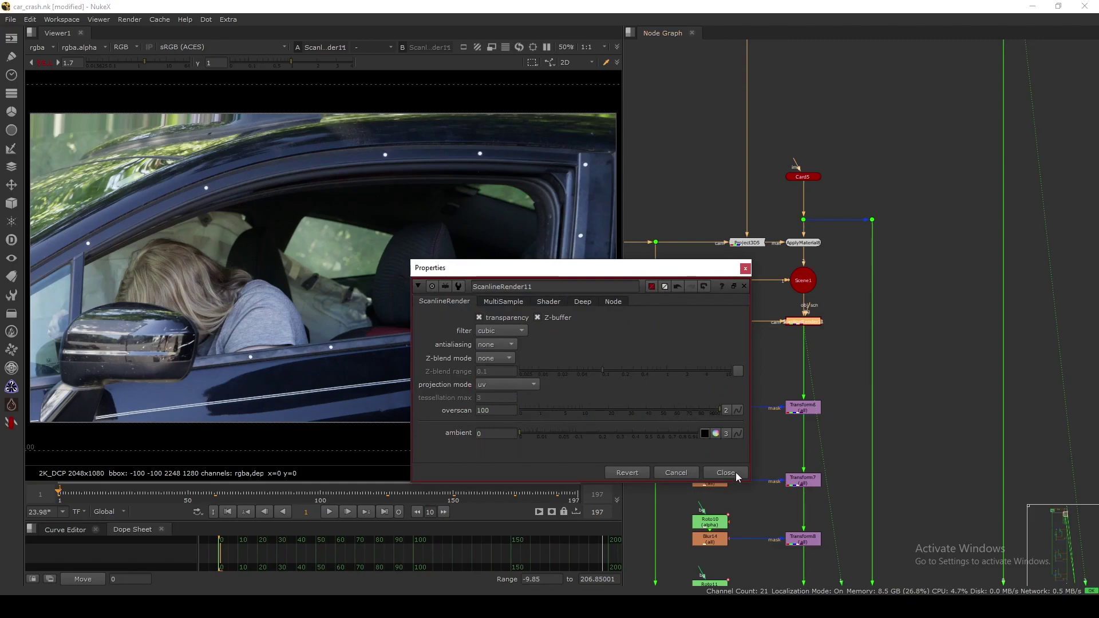
{"action": "left_click", "coordinate": [736, 472]}
- View Transform6 and toggle it off and on to compare the frame with and without its marker patch
{"action": "middle_click_drag", "start_coordinate": [796, 396], "coordinate": [795, 226]}
{"action": "left_click", "coordinate": [819, 205]}
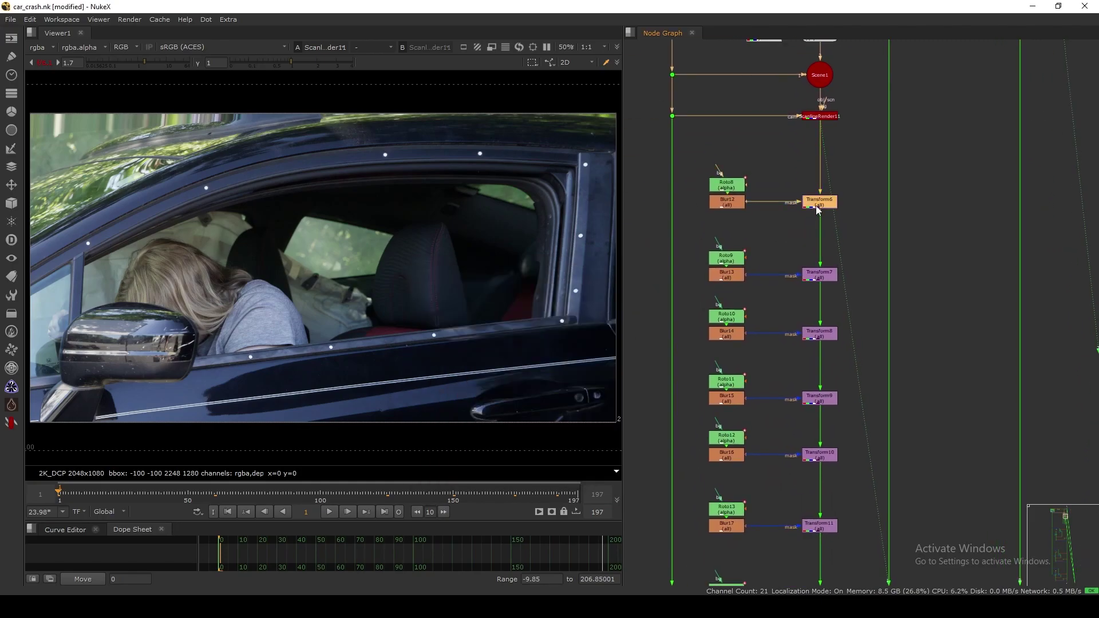
{"action": "key", "text": "1"}
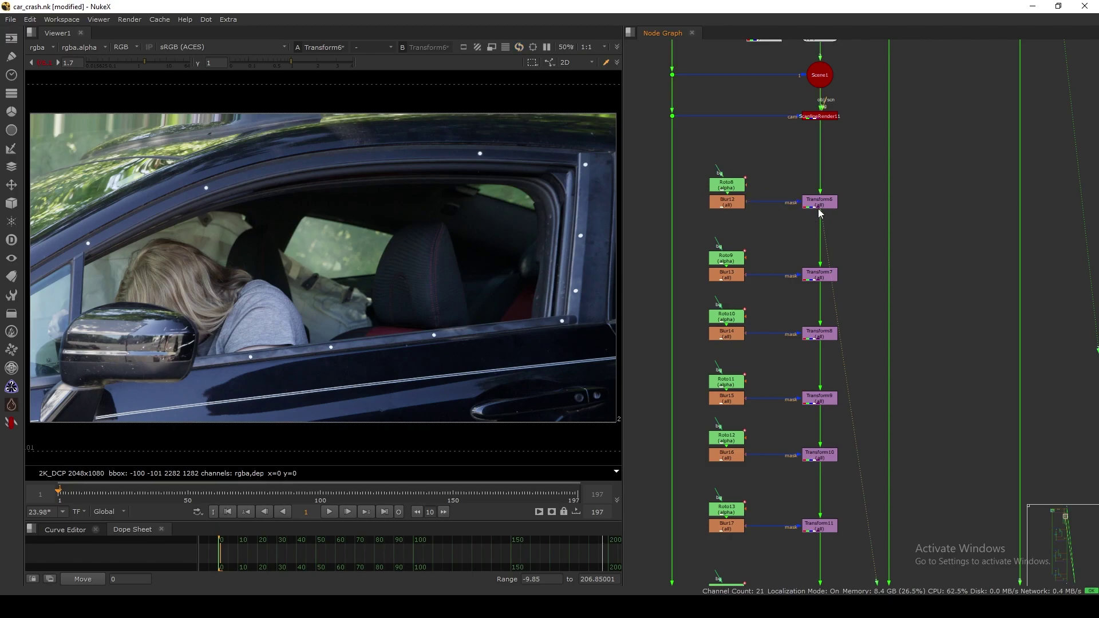
{"action": "key", "text": "d"}
{"action": "key", "text": "d"}
{"action": "key", "text": "d"}
{"action": "key", "text": "d"}
{"action": "key", "text": "d"}
{"action": "key", "text": "d"}
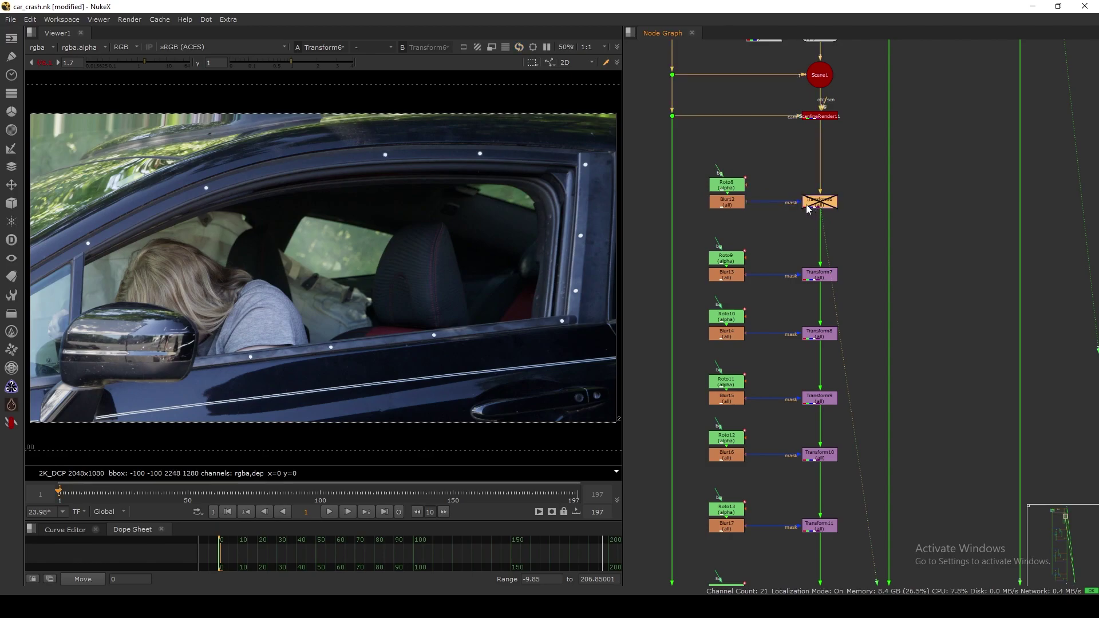
- Follow the chain of roto-masked transforms down to Transform16 and view its output
{"action": "middle_click_drag", "start_coordinate": [796, 405], "coordinate": [809, 270]}
{"action": "scroll", "coordinate": [809, 270], "scroll_direction": "down", "scroll_amount": 2}
{"action": "middle_click_drag", "start_coordinate": [804, 441], "coordinate": [813, 143]}
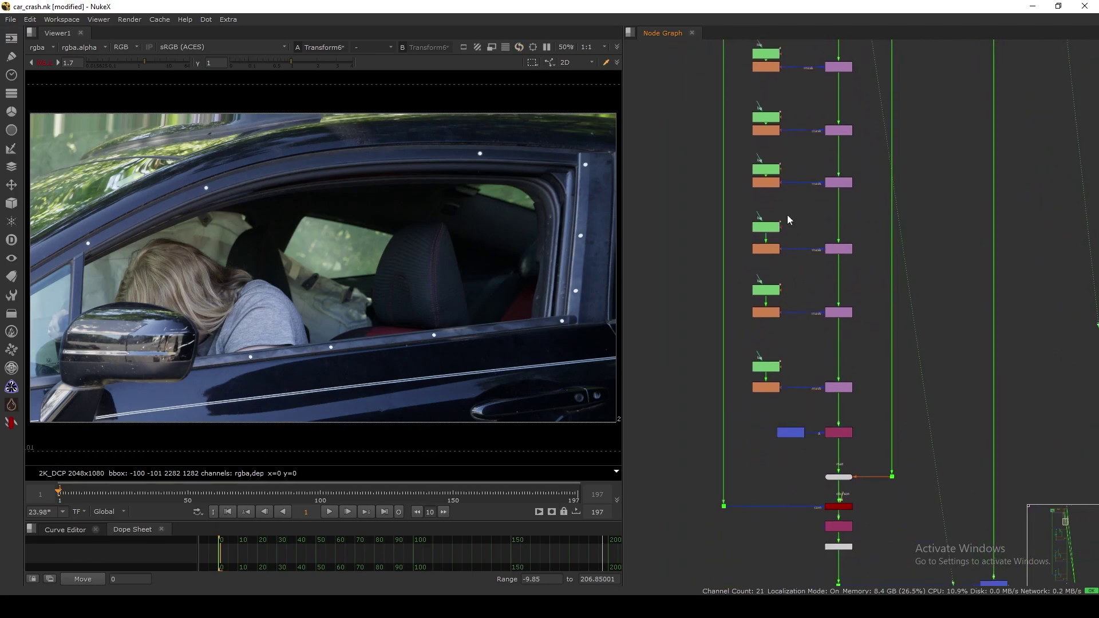
{"action": "middle_click_drag", "start_coordinate": [842, 385], "coordinate": [831, 247]}
{"action": "scroll", "coordinate": [801, 275], "scroll_direction": "up", "scroll_amount": 5}
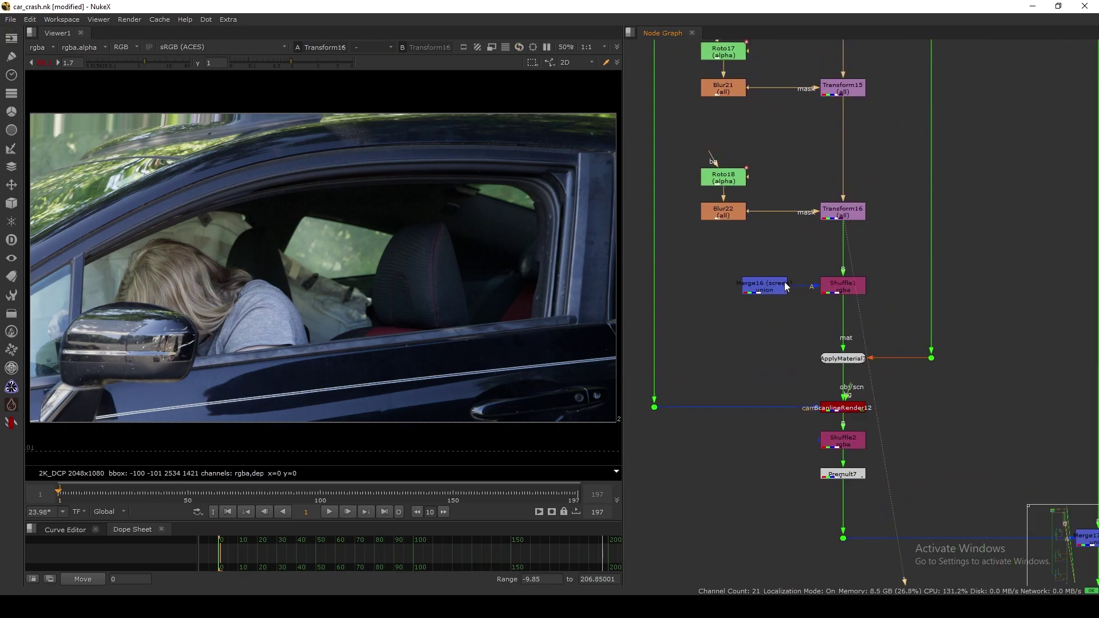
- Reposition Merge16 slightly beside Shuffle1 and view its alpha with the combined marker rotos
{"action": "left_click", "coordinate": [770, 293]}
{"action": "left_click_drag", "start_coordinate": [771, 294], "coordinate": [795, 293]}
{"action": "left_click", "coordinate": [769, 303]}
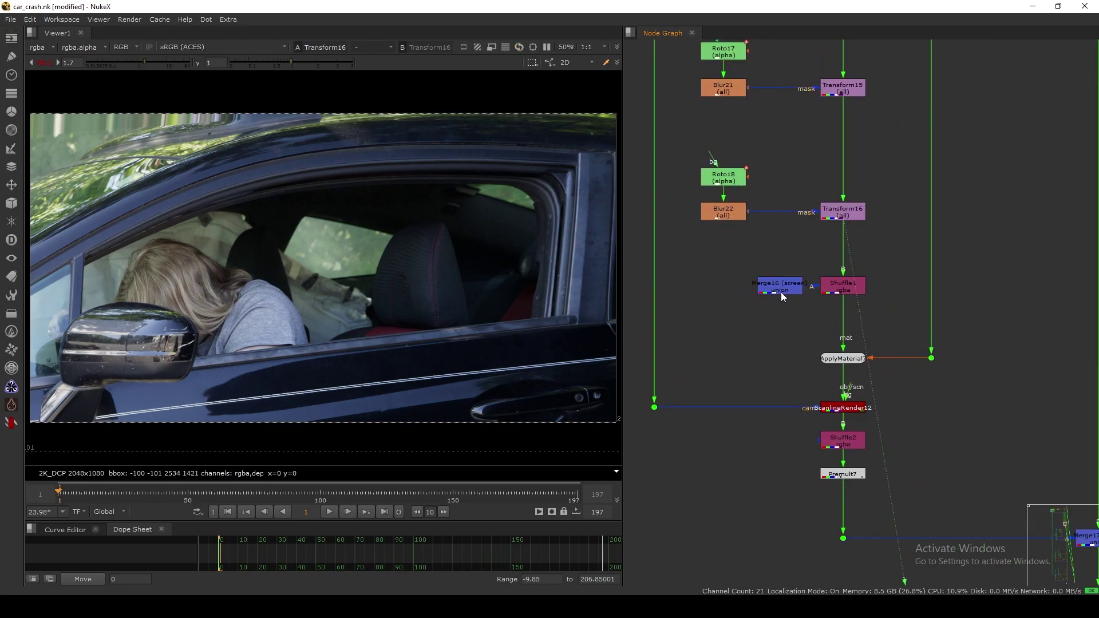
{"action": "left_click", "coordinate": [781, 292]}
{"action": "key", "text": "1"}
{"action": "key", "text": "a"}
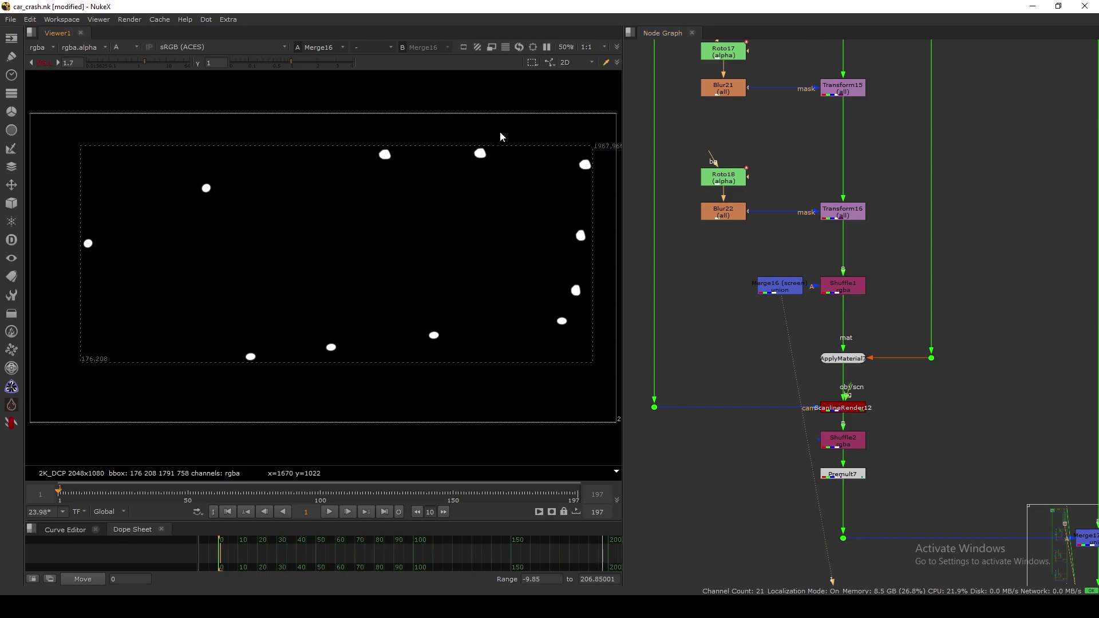
{"action": "left_click_drag", "start_coordinate": [788, 292], "coordinate": [781, 292]}
- View Shuffle1 and inspect in its properties how Merge16's alpha from input A is routed into mask.a
{"action": "left_click_drag", "start_coordinate": [846, 291], "coordinate": [839, 291]}
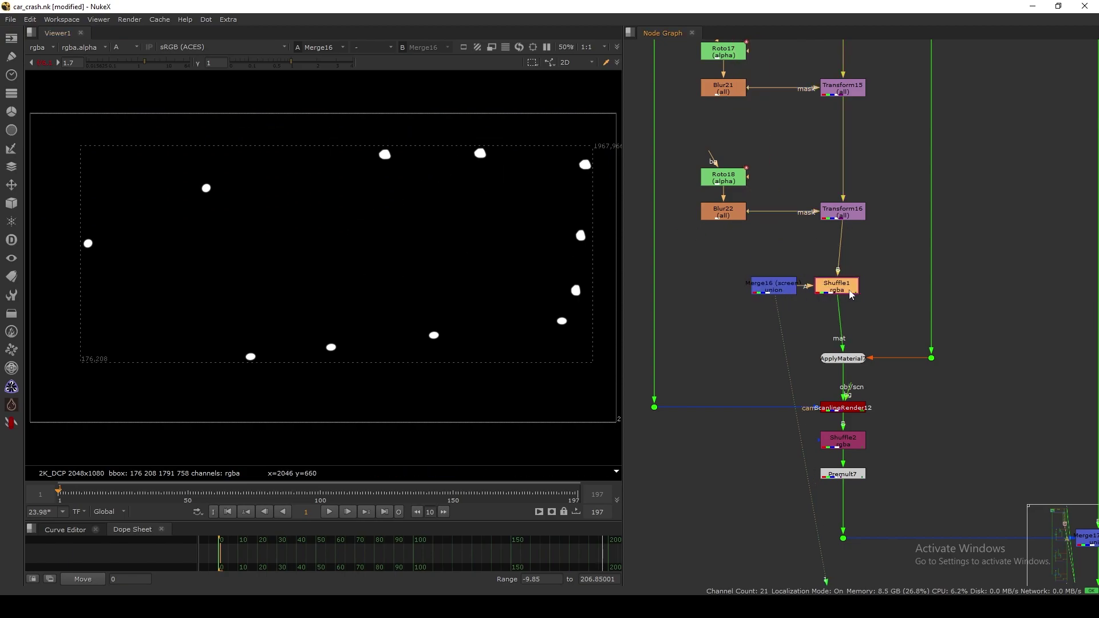
{"action": "key", "text": "1"}
{"action": "double_click", "coordinate": [841, 290]}
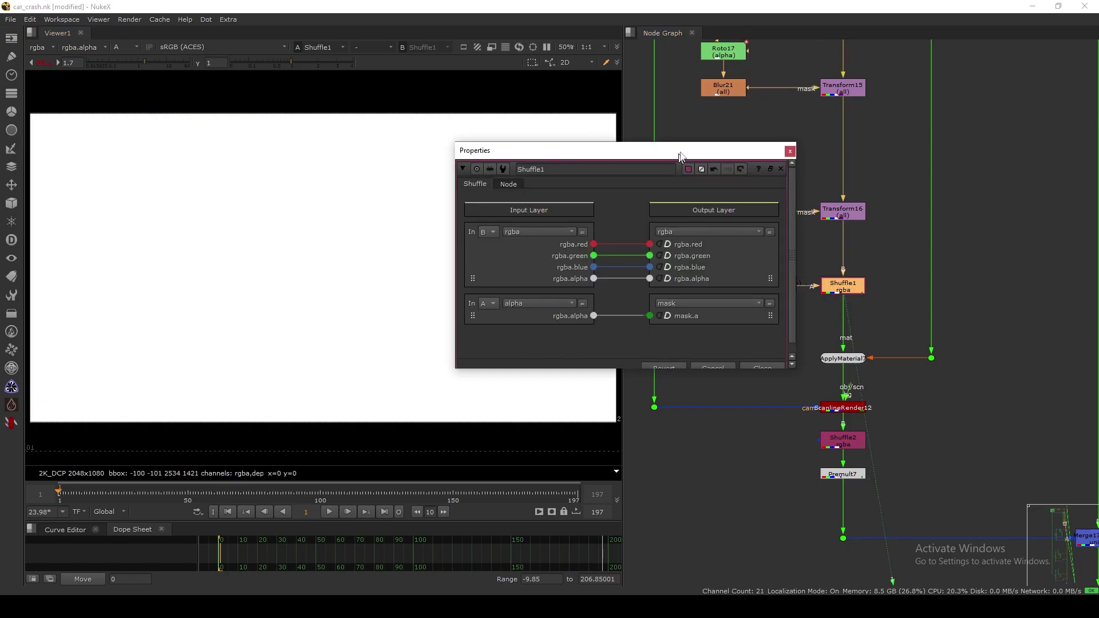
{"action": "left_click_drag", "start_coordinate": [752, 123], "coordinate": [707, 132]}
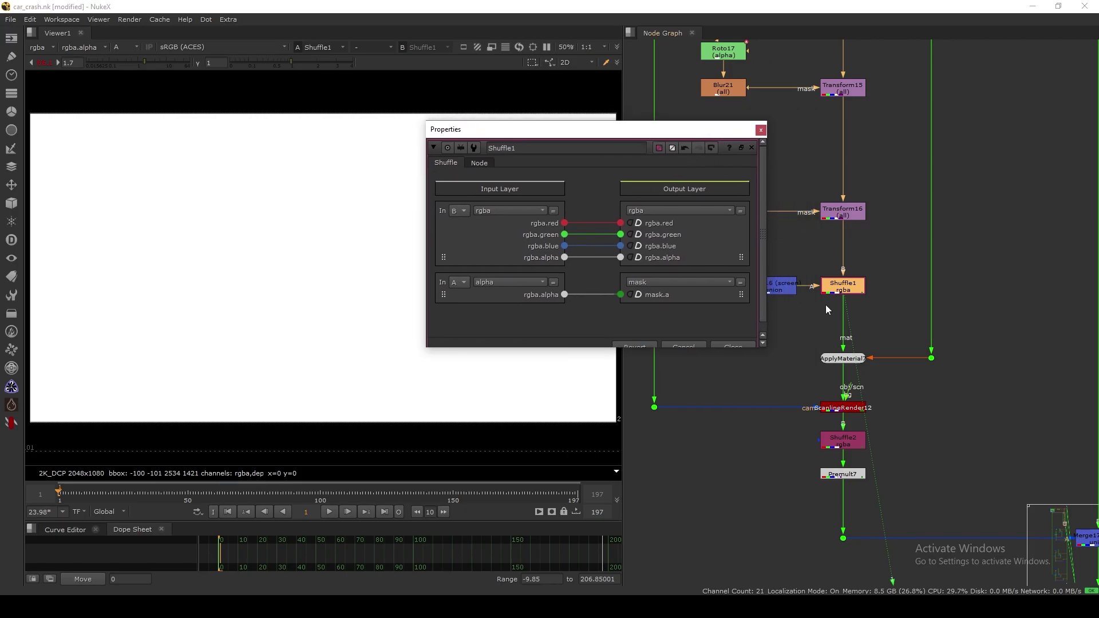
{"action": "middle_click_drag", "start_coordinate": [845, 289], "coordinate": [914, 265]}
{"action": "left_click", "coordinate": [843, 265]}
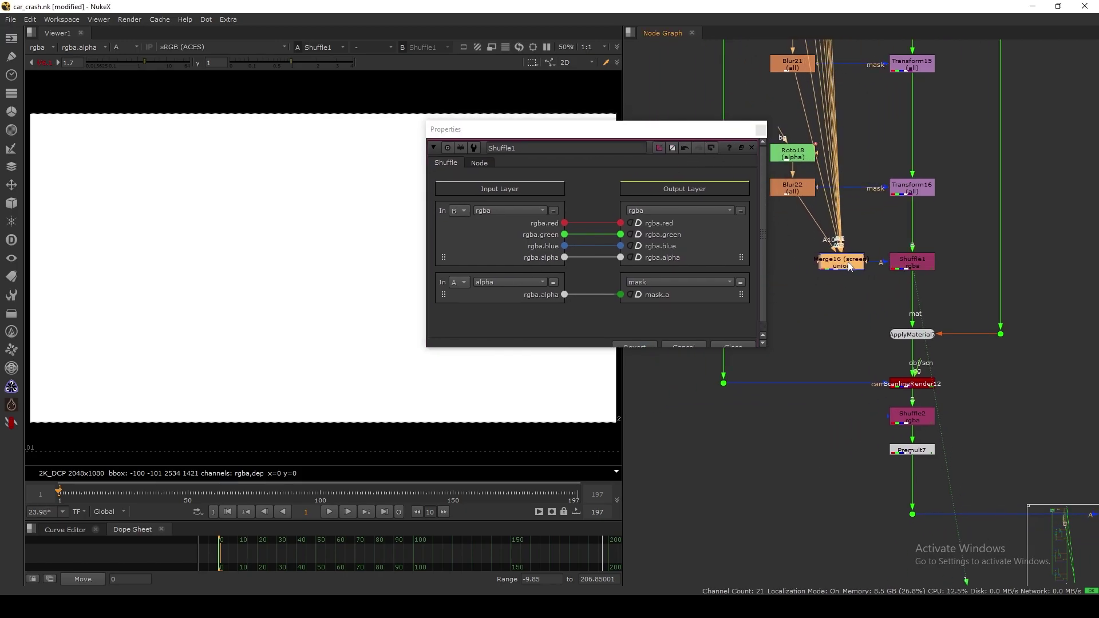
{"action": "left_click_drag", "start_coordinate": [848, 262], "coordinate": [857, 262]}
{"action": "left_click", "coordinate": [903, 262]}
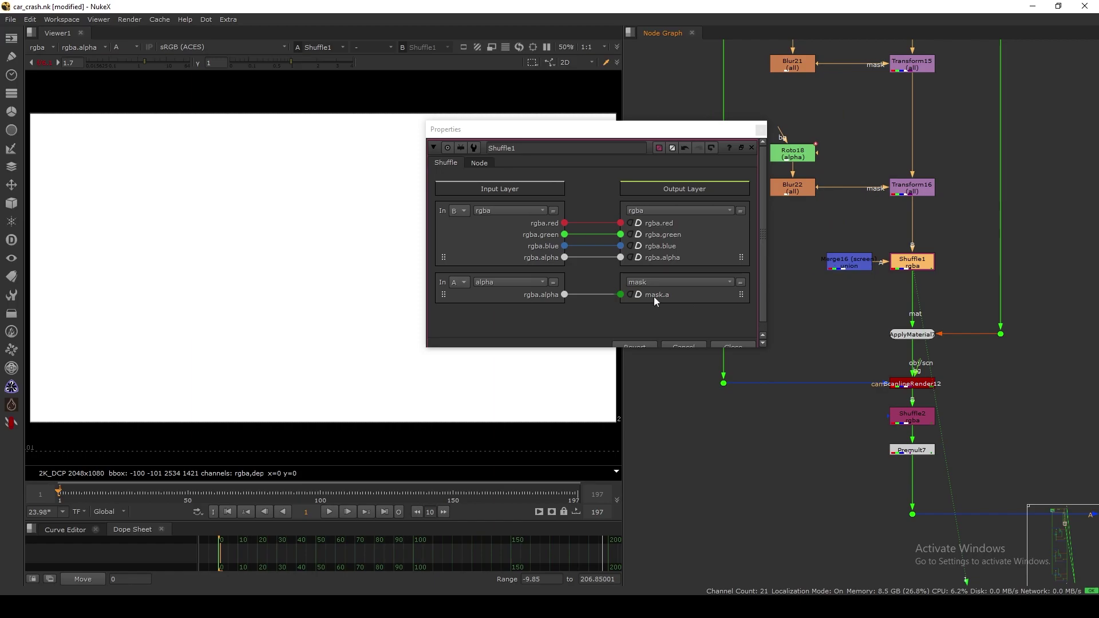
{"action": "scroll", "coordinate": [751, 326], "scroll_direction": "down", "scroll_amount": 1}
{"action": "left_click", "coordinate": [738, 336]}
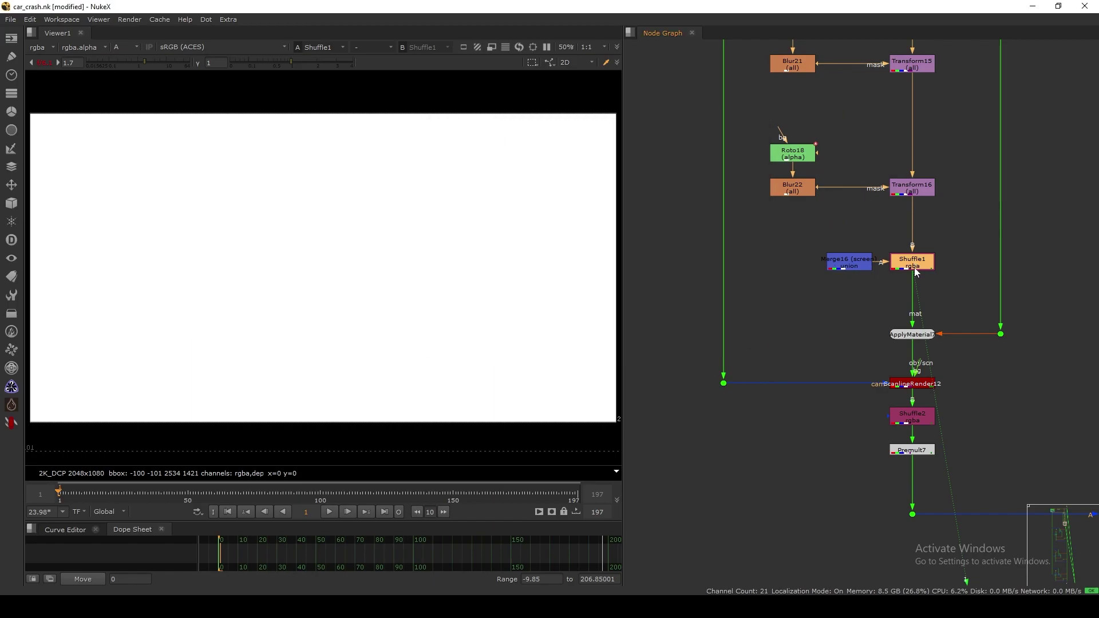
- Compare the alpha and colour channels of Shuffle1 across the whole frame, ending on colour
{"action": "left_click", "coordinate": [904, 349]}
{"action": "middle_click_drag", "start_coordinate": [904, 349], "coordinate": [807, 340]}
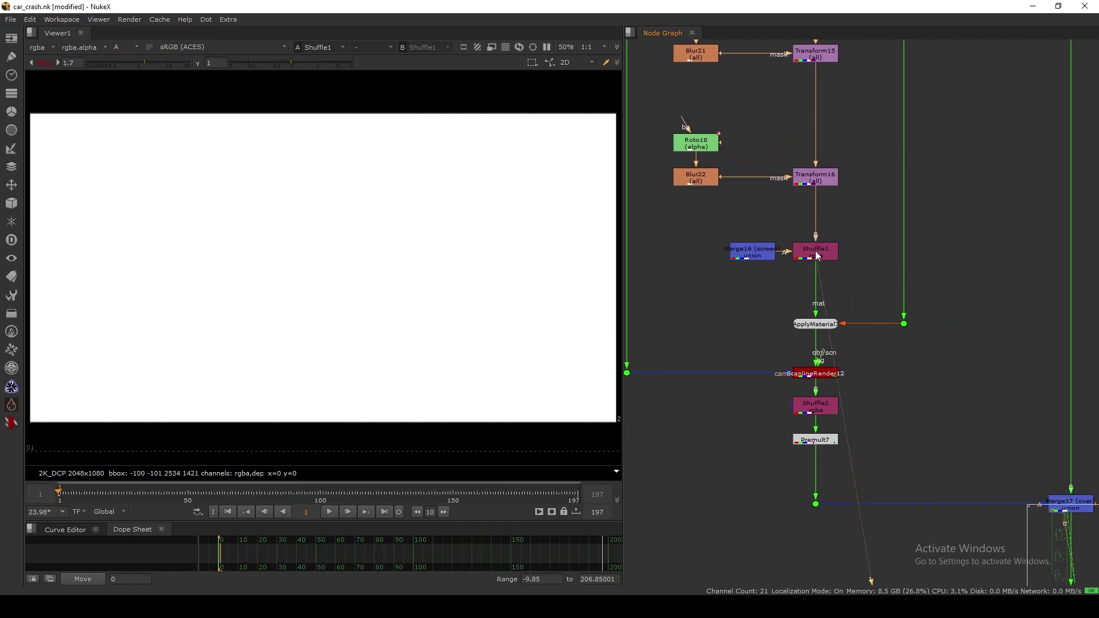
{"action": "key", "text": "a"}
{"action": "left_click_drag", "start_coordinate": [545, 141], "coordinate": [202, 356]}
{"action": "key", "text": "a"}
{"action": "key", "text": "a"}
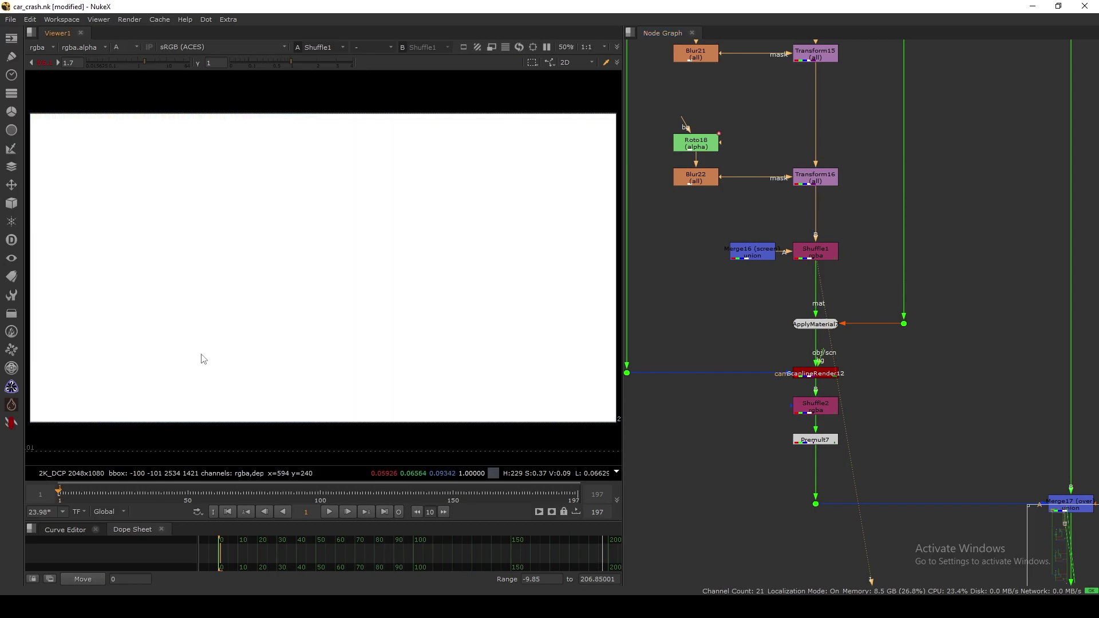
- View the card geometry at Dot89 and trace its connection from Card5 down to ApplyMaterial7
{"action": "left_click_drag", "start_coordinate": [947, 297], "coordinate": [887, 355]}
{"action": "key", "text": "1"}
{"action": "scroll", "coordinate": [821, 353], "scroll_direction": "down", "scroll_amount": 4}
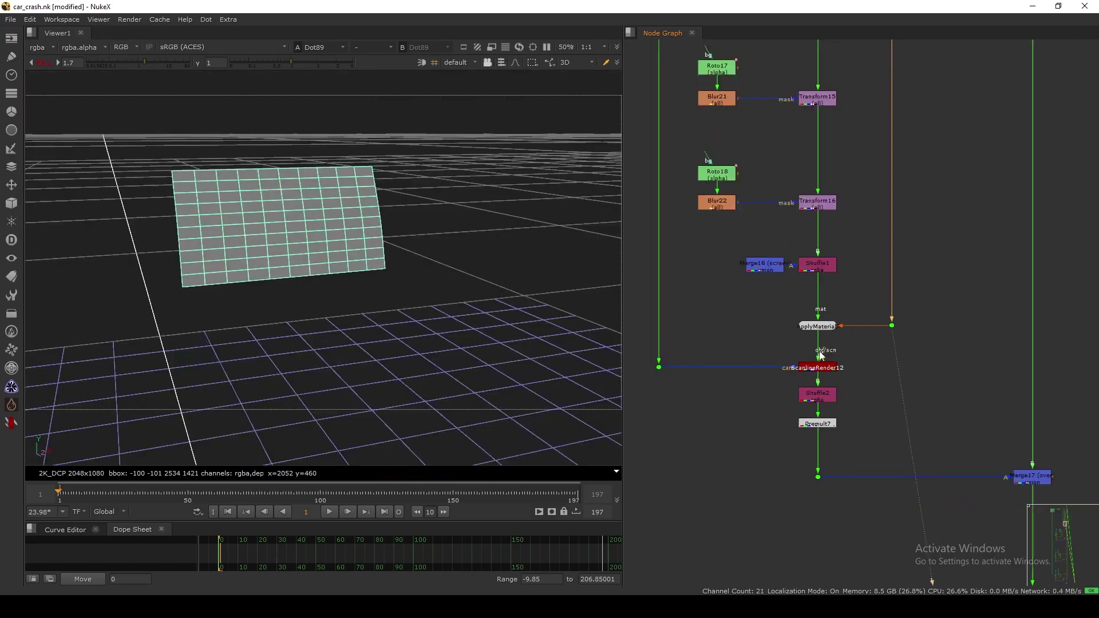
{"action": "middle_click_drag", "start_coordinate": [823, 161], "coordinate": [792, 304]}
{"action": "middle_click_drag", "start_coordinate": [778, 179], "coordinate": [742, 348]}
{"action": "scroll", "coordinate": [750, 221], "scroll_direction": "up", "scroll_amount": 3}
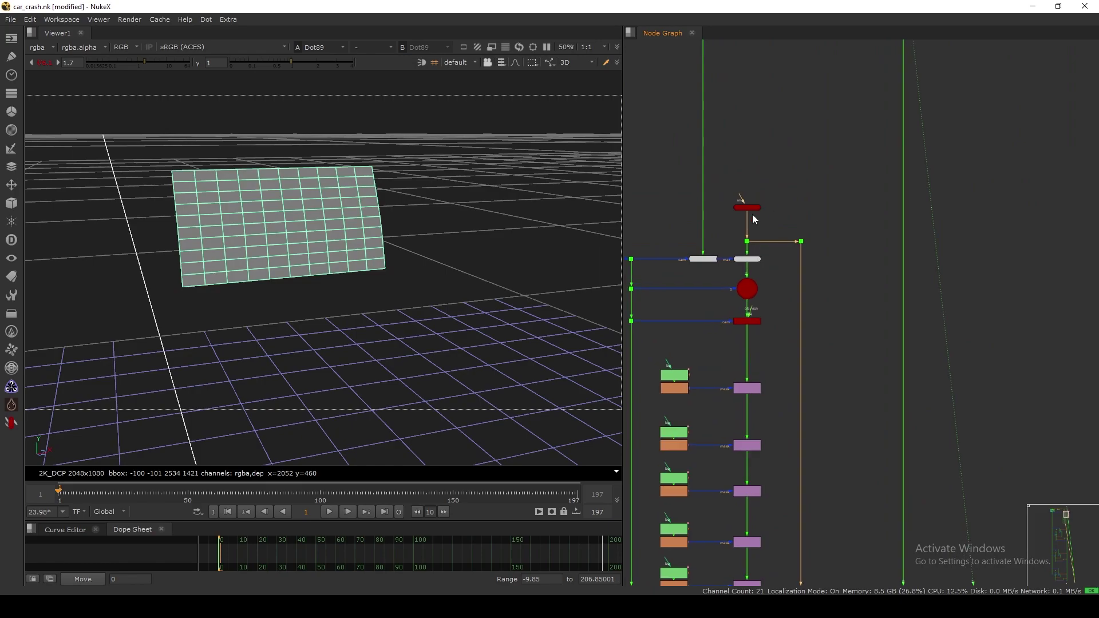
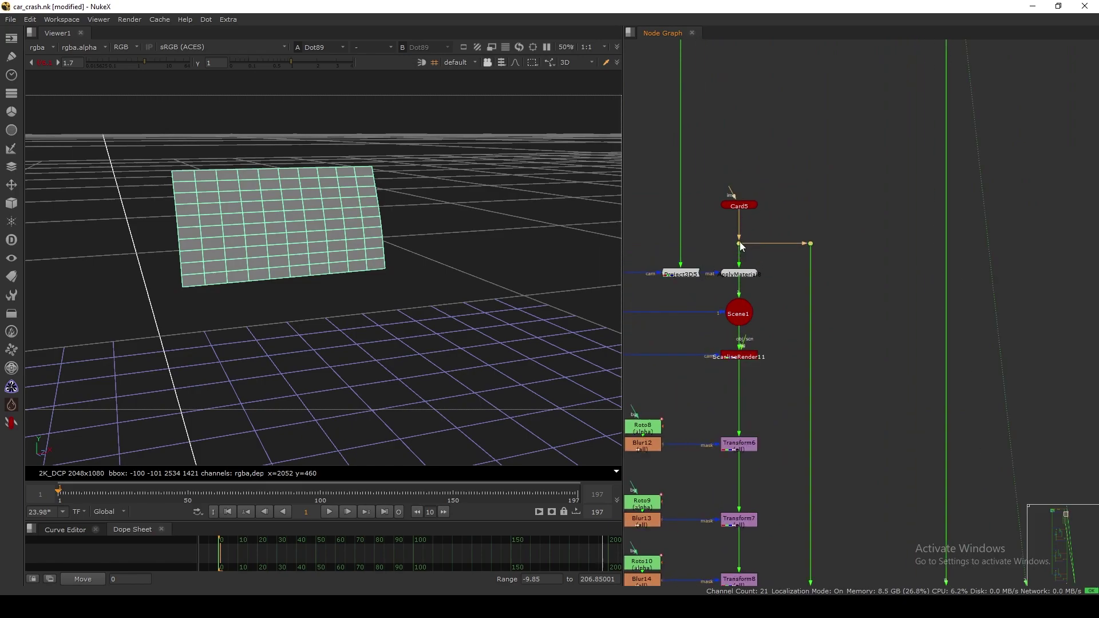
{"action": "scroll", "coordinate": [730, 401], "scroll_direction": "down", "scroll_amount": 6}
{"action": "middle_click_drag", "start_coordinate": [755, 324], "coordinate": [771, 275]}
{"action": "scroll", "coordinate": [770, 273], "scroll_direction": "up", "scroll_amount": 6}
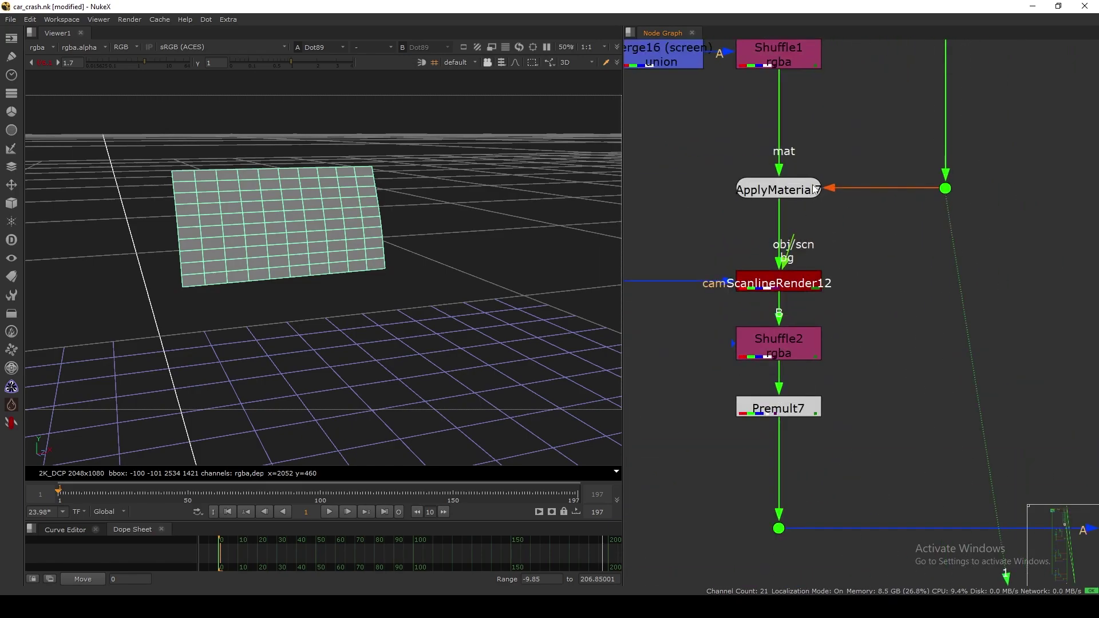
- View ApplyMaterial7 to see the cleaned image textured onto the card in 3D space
{"action": "left_click_drag", "start_coordinate": [857, 142], "coordinate": [680, 246]}
{"action": "key", "text": "1"}
{"action": "scroll", "coordinate": [754, 198], "scroll_direction": "down", "scroll_amount": 5}
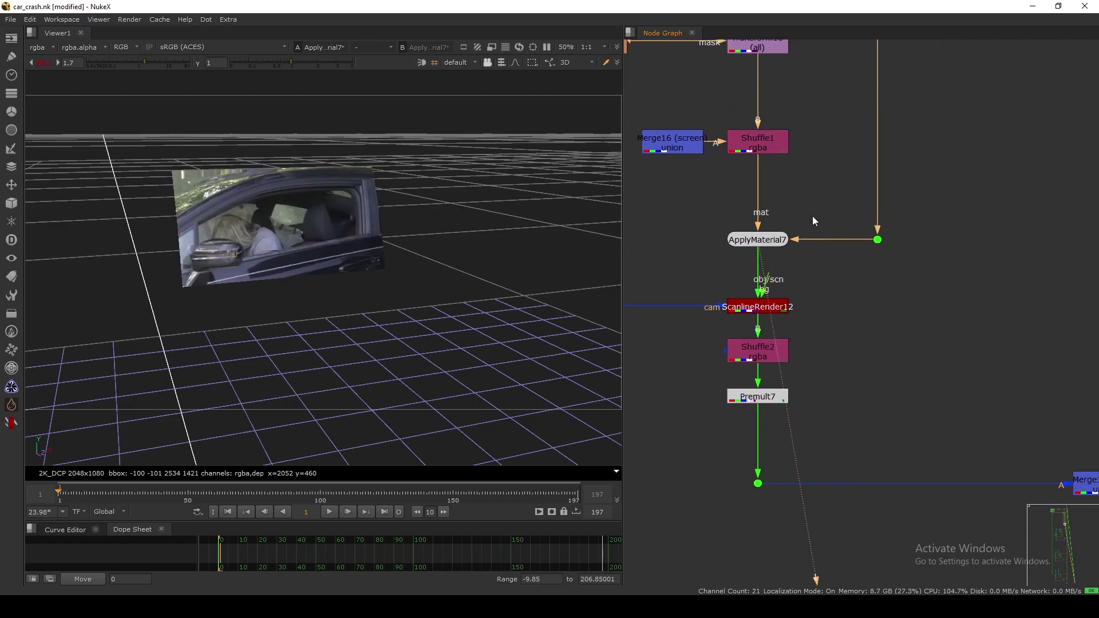
{"action": "scroll", "coordinate": [770, 272], "scroll_direction": "up", "scroll_amount": 3}
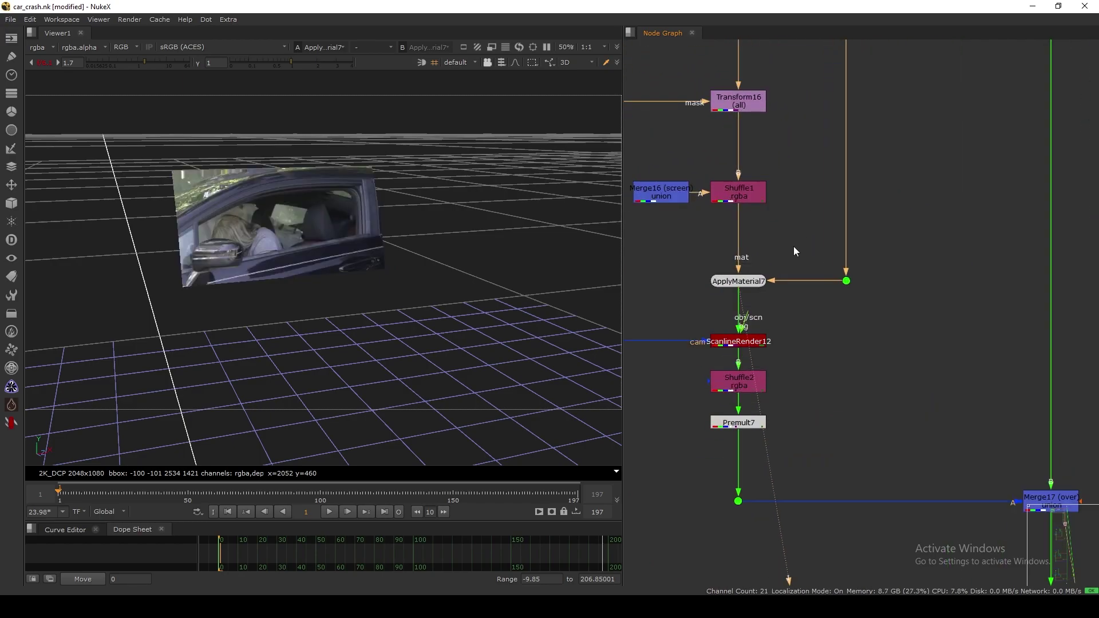
{"action": "left_click", "coordinate": [847, 281]}
- View ScanlineRender12 in 3D with its camera and check the projection mode in its properties
{"action": "middle_click_drag", "start_coordinate": [747, 347], "coordinate": [773, 302]}
{"action": "left_click", "coordinate": [764, 299]}
{"action": "key", "text": "1"}
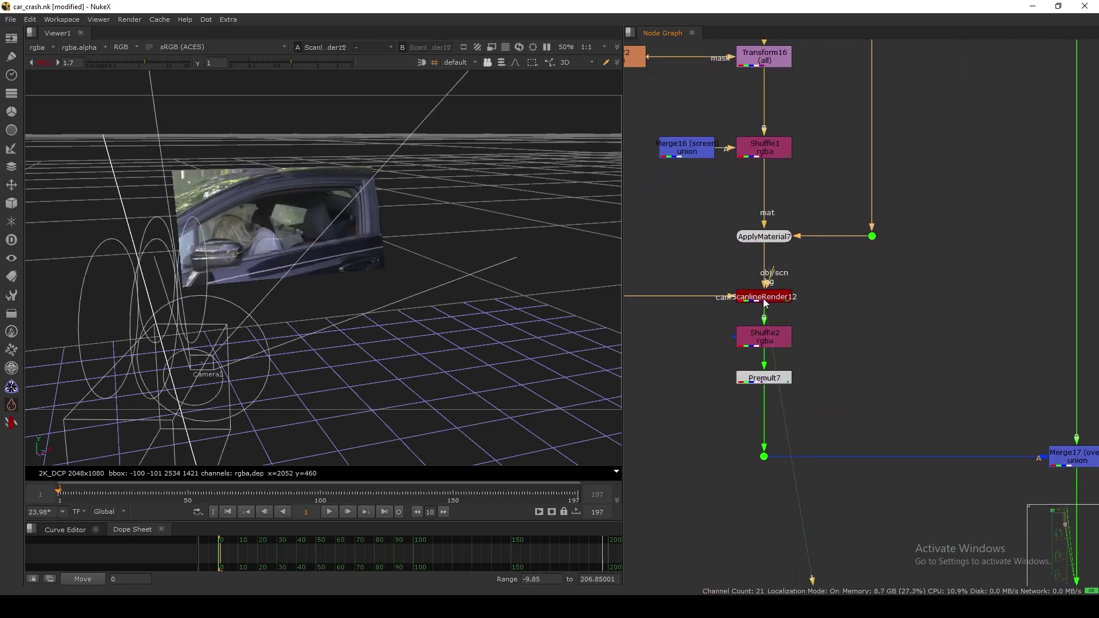
{"action": "double_click", "coordinate": [762, 297]}
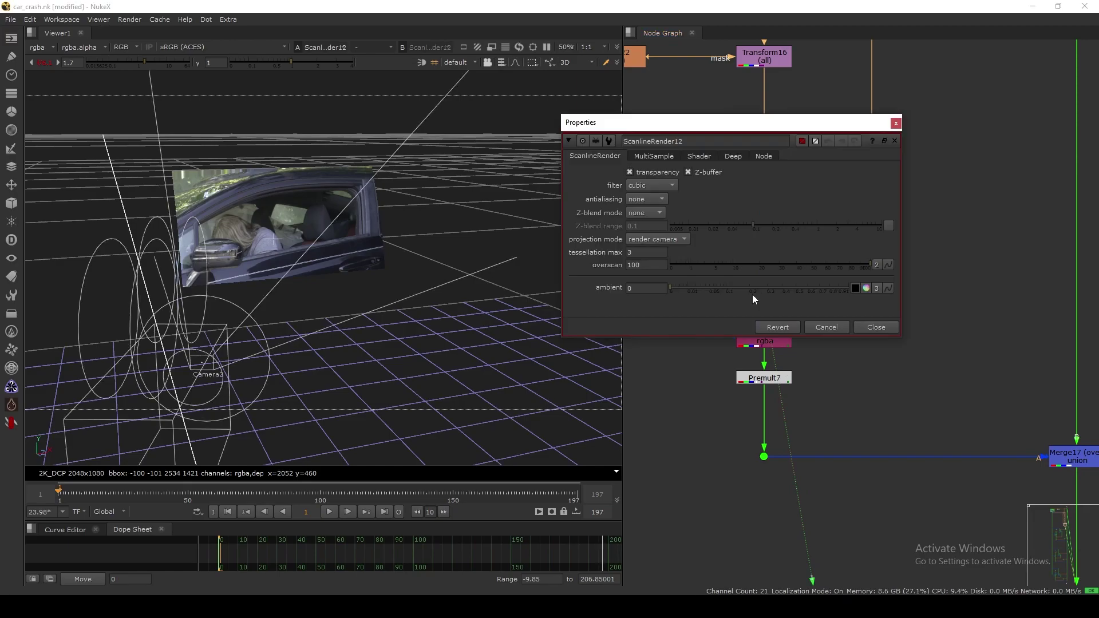
{"action": "left_click", "coordinate": [874, 328]}
- View the ScanlineRender12 output in 2D and examine the edges of the rendered card
{"action": "key", "text": "Tab"}
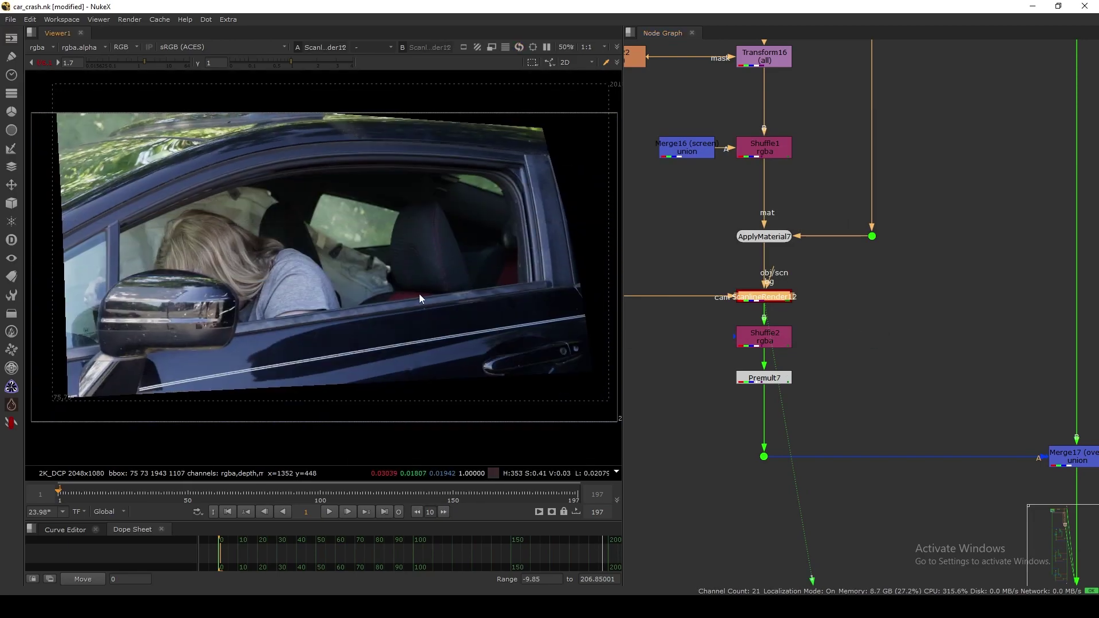
{"action": "middle_click_drag", "start_coordinate": [419, 294], "coordinate": [430, 299]}
{"action": "left_click_drag", "start_coordinate": [585, 124], "coordinate": [51, 413]}
{"action": "left_click", "coordinate": [874, 399]}
{"action": "middle_click_drag", "start_coordinate": [916, 394], "coordinate": [857, 395]}
- Insert a dot on the pipe into Merge17's B input, view it briefly, and return the viewer to ScanlineRender12
{"action": "left_click", "coordinate": [1017, 243], "text": "ctrl"}
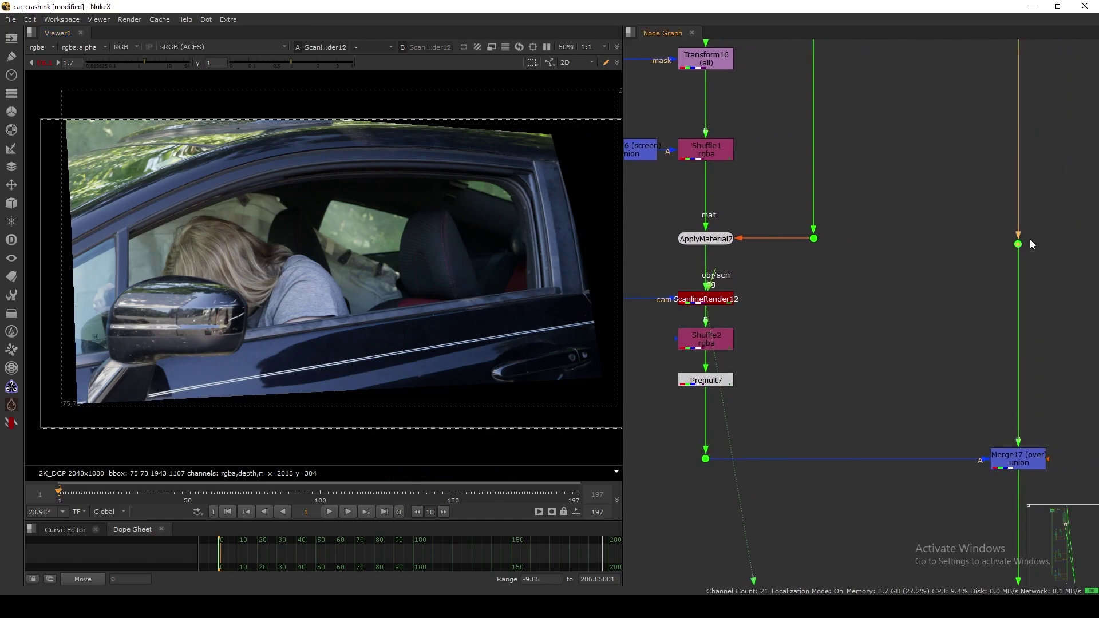
{"action": "key", "text": "1"}
{"action": "middle_click_drag", "start_coordinate": [829, 316], "coordinate": [915, 295]}
{"action": "left_click", "coordinate": [797, 278]}
{"action": "key", "text": "1"}
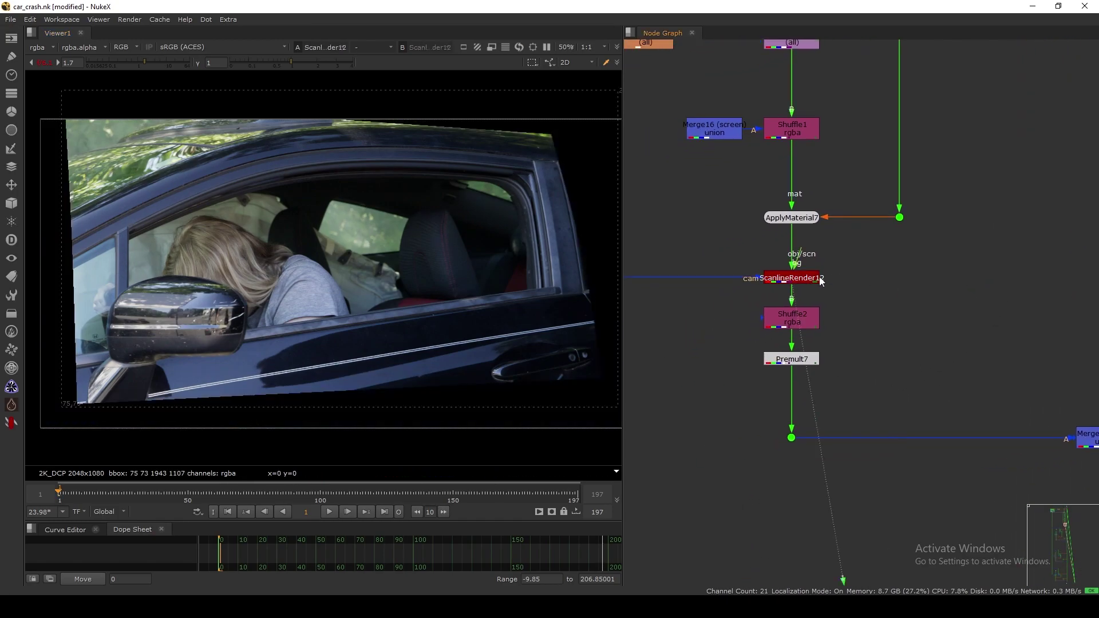
- Display the mask layer of ScanlineRender12 and check how the marker mask moves over the frames
{"action": "left_click", "coordinate": [40, 48]}
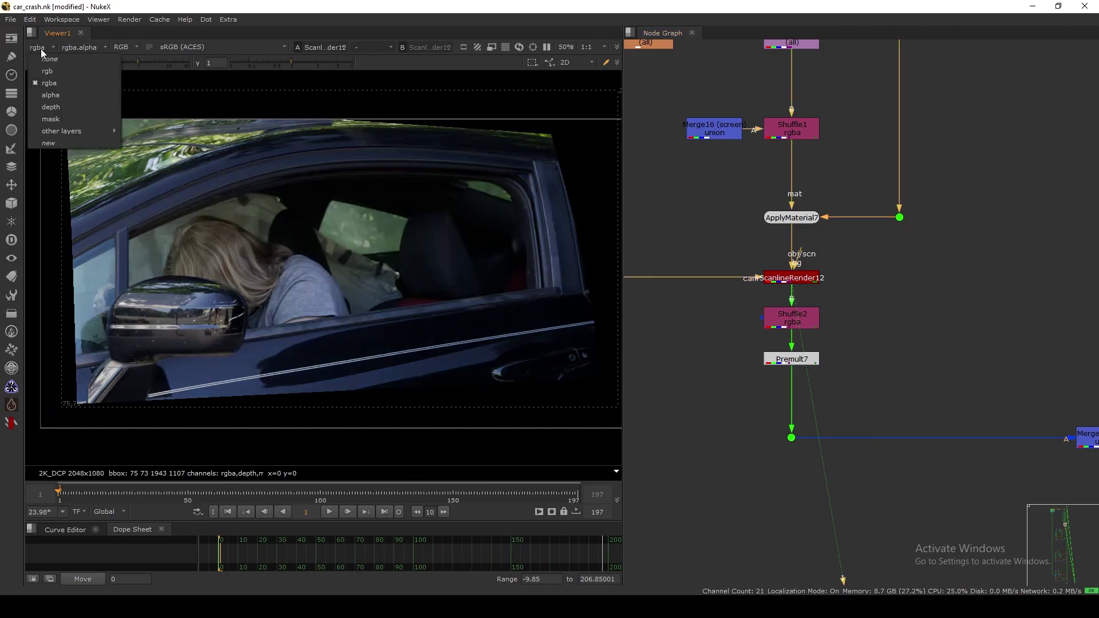
{"action": "left_click", "coordinate": [53, 118]}
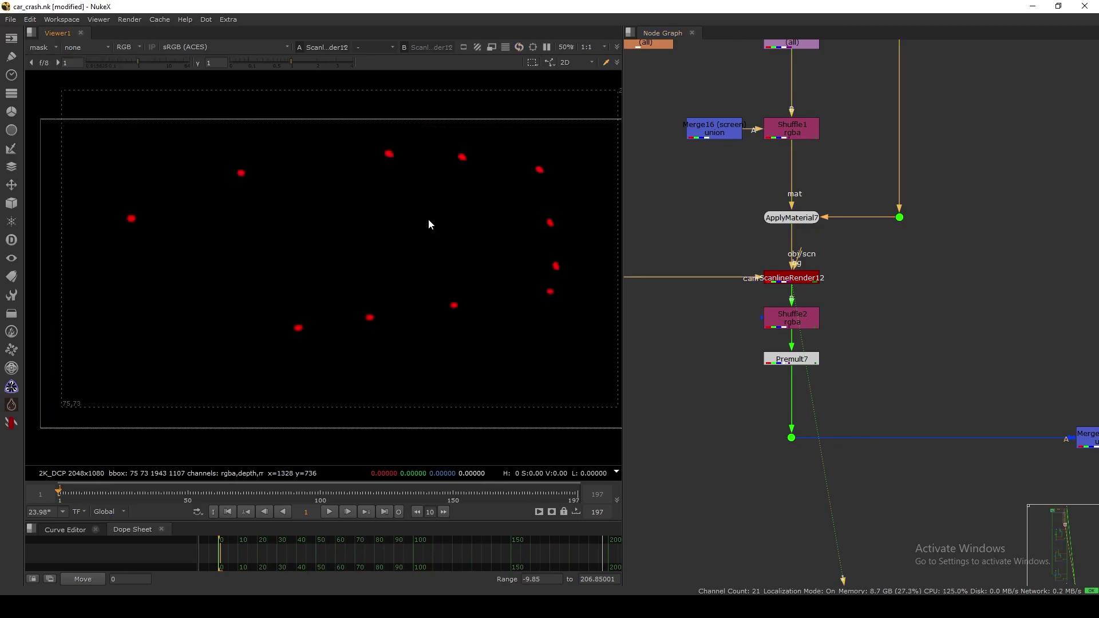
{"action": "middle_click_drag", "start_coordinate": [765, 149], "coordinate": [767, 249]}
{"action": "left_click", "coordinate": [793, 235]}
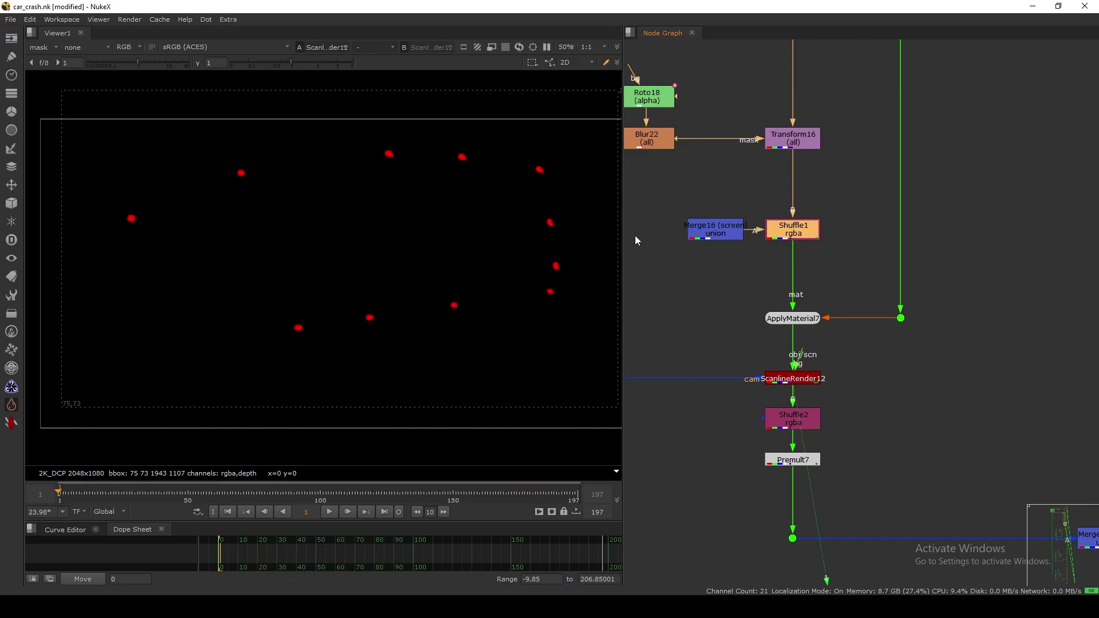
{"action": "left_click_drag", "start_coordinate": [268, 497], "coordinate": [298, 493]}
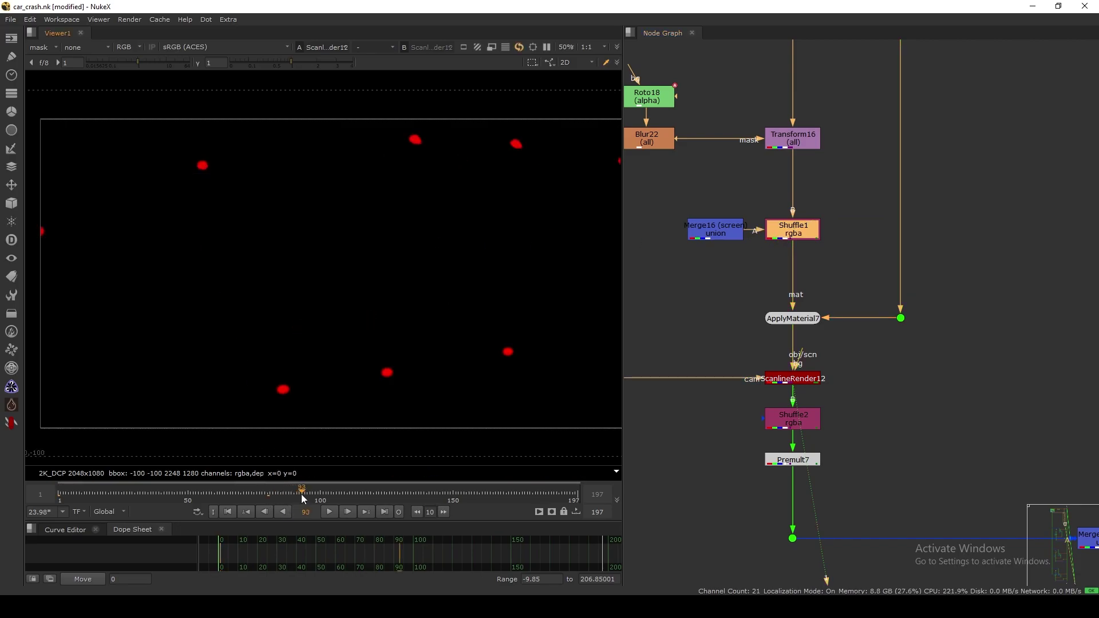
- View Shuffle2 at frame 1, open its properties, and display the alpha of its rgba layer
{"action": "left_click", "coordinate": [228, 512]}
{"action": "middle_click_drag", "start_coordinate": [773, 425], "coordinate": [788, 337]}
{"action": "left_click", "coordinate": [802, 335]}
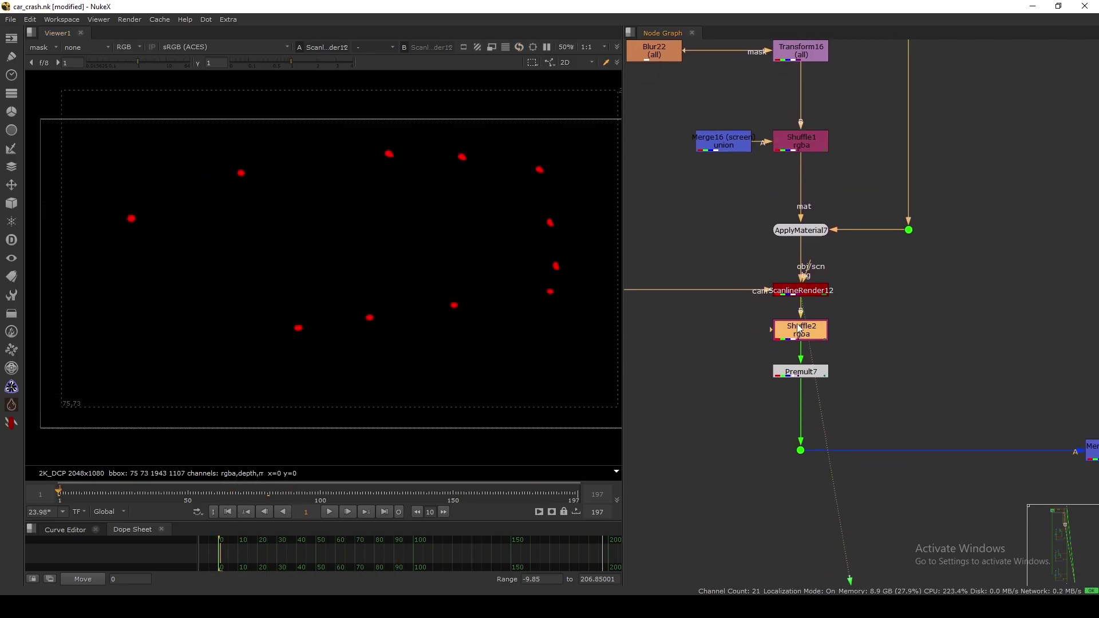
{"action": "key", "text": "1"}
{"action": "double_click", "coordinate": [802, 335]}
{"action": "left_click", "coordinate": [45, 48]}
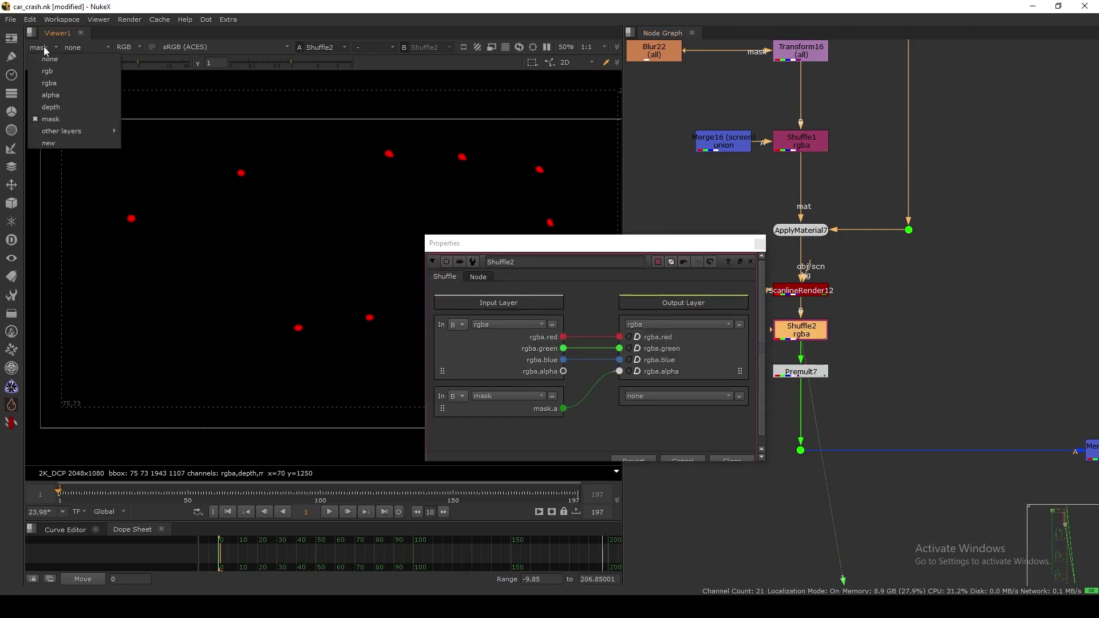
{"action": "left_click", "coordinate": [50, 84]}
{"action": "left_click_drag", "start_coordinate": [532, 243], "coordinate": [567, 192]}
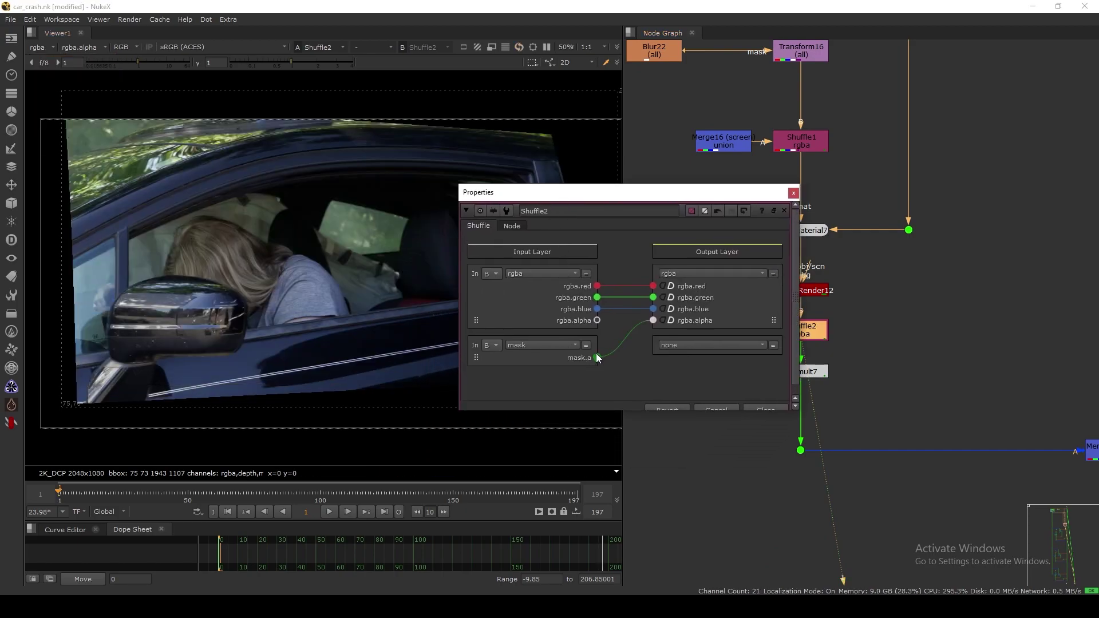
{"action": "key", "text": "a"}
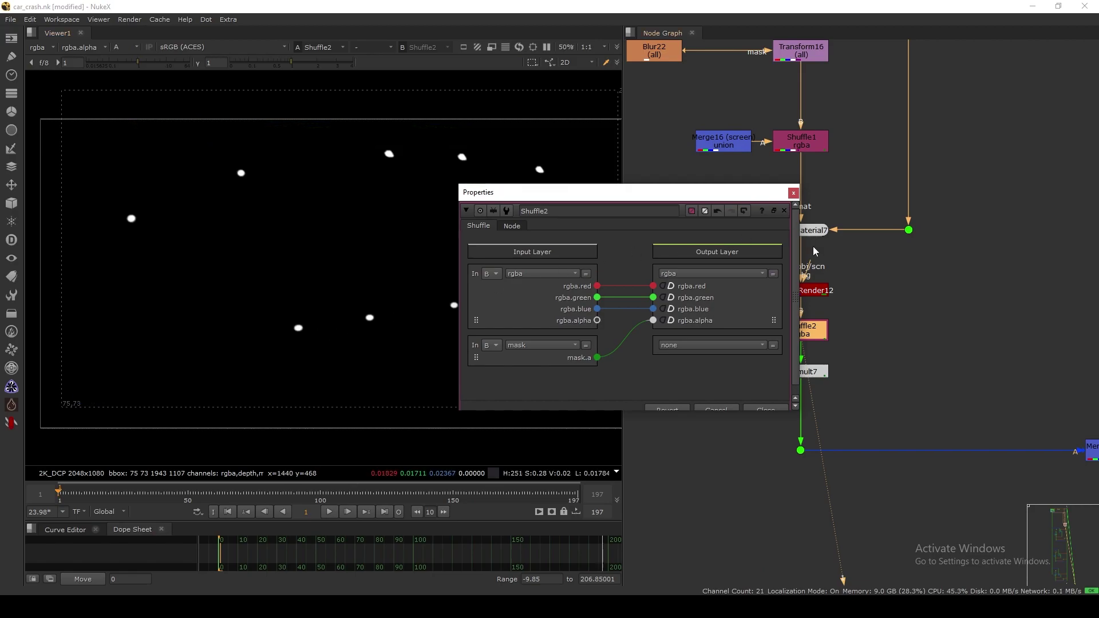
- Compare the alpha of ScanlineRender12 with the alpha of Shuffle2, and close the Shuffle2 properties
{"action": "middle_click_drag", "start_coordinate": [818, 296], "coordinate": [886, 250]}
{"action": "left_click", "coordinate": [883, 249]}
{"action": "key", "text": "1"}
{"action": "left_click", "coordinate": [874, 286]}
{"action": "key", "text": "1"}
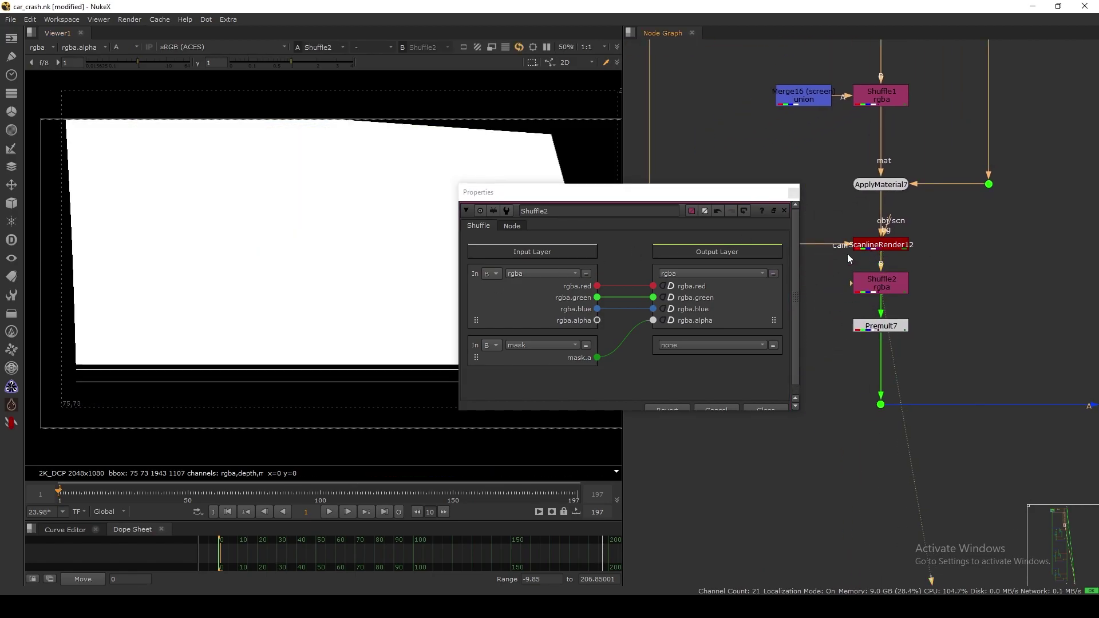
{"action": "middle_click_drag", "start_coordinate": [846, 304], "coordinate": [815, 289]}
{"action": "left_click", "coordinate": [793, 193]}
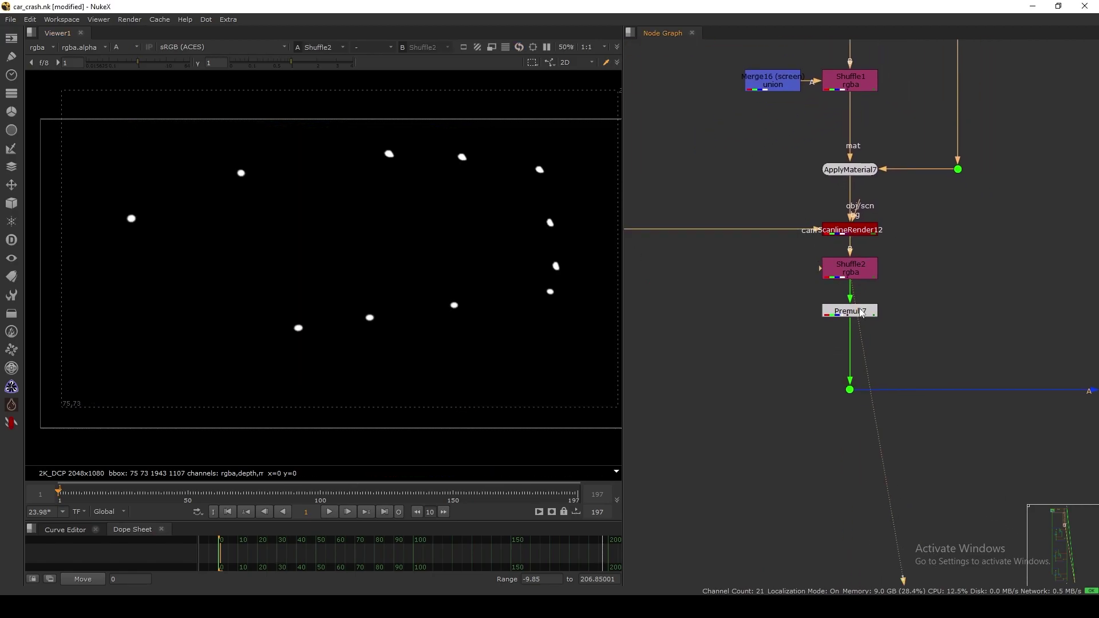
- View the Premult7 output in full colour and examine the isolated clean patches
{"action": "left_click", "coordinate": [847, 309]}
{"action": "key", "text": "1"}
{"action": "key", "text": "a"}
{"action": "left_click_drag", "start_coordinate": [427, 135], "coordinate": [224, 356], "text": "ctrl+shift"}
{"action": "middle_click_drag", "start_coordinate": [907, 348], "coordinate": [730, 359]}
{"action": "scroll", "coordinate": [730, 360], "scroll_direction": "down", "scroll_amount": 3}
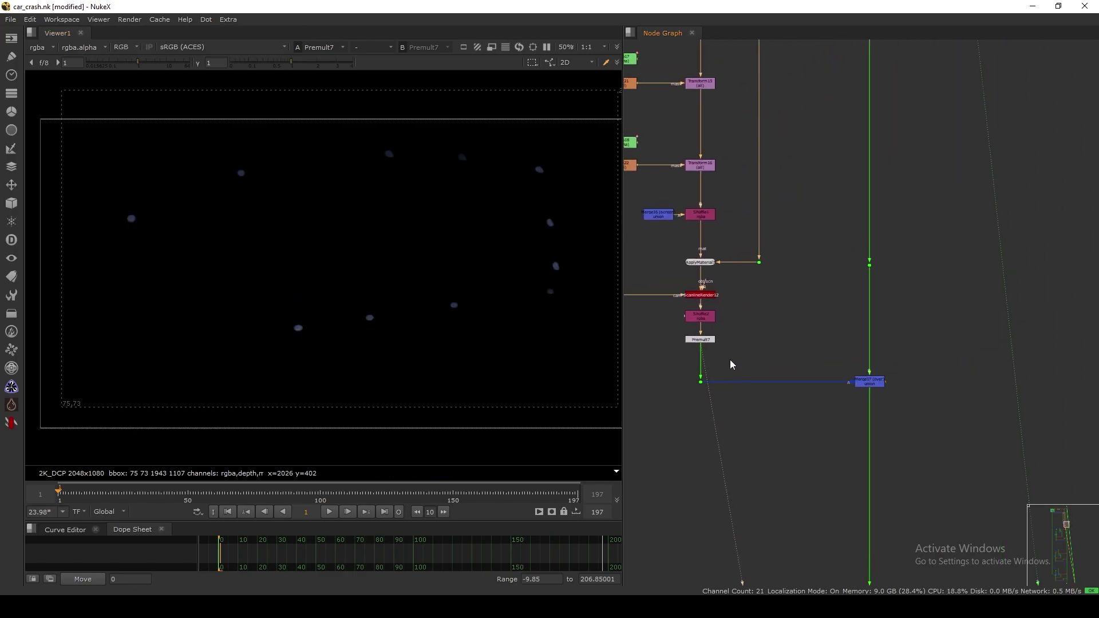
- View Merge17 up close and compare it with the dot feeding its A input
{"action": "left_click_drag", "start_coordinate": [831, 344], "coordinate": [926, 416]}
{"action": "key", "text": "1"}
{"action": "left_click", "coordinate": [876, 393]}
{"action": "middle_click_drag", "start_coordinate": [800, 370], "coordinate": [864, 361]}
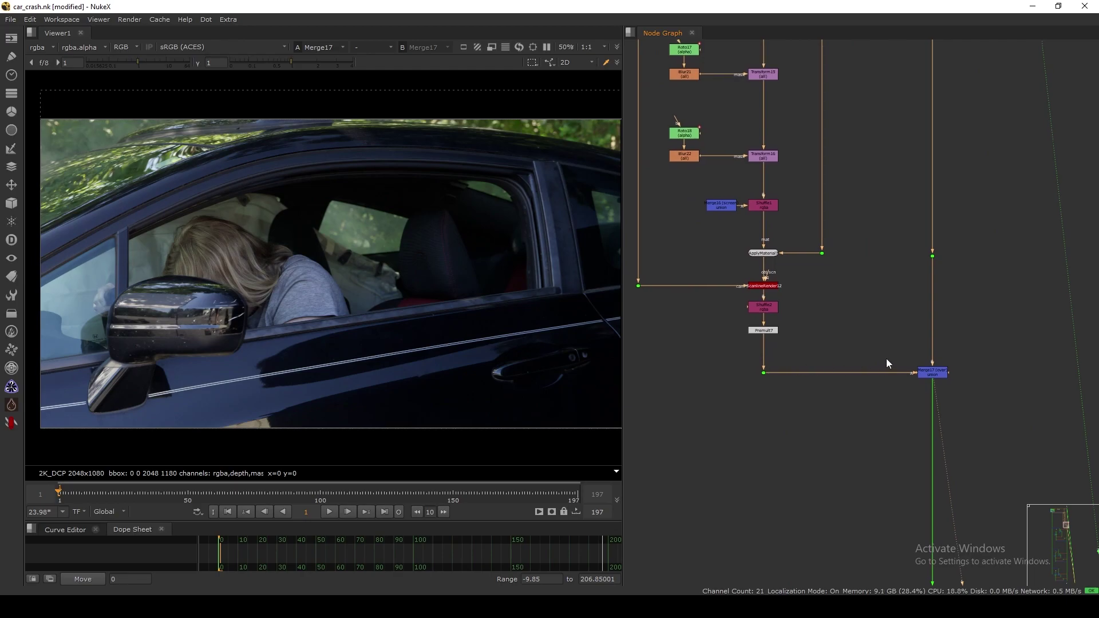
{"action": "left_click_drag", "start_coordinate": [867, 347], "coordinate": [971, 392]}
{"action": "scroll", "coordinate": [399, 300], "scroll_direction": "up", "scroll_amount": 7}
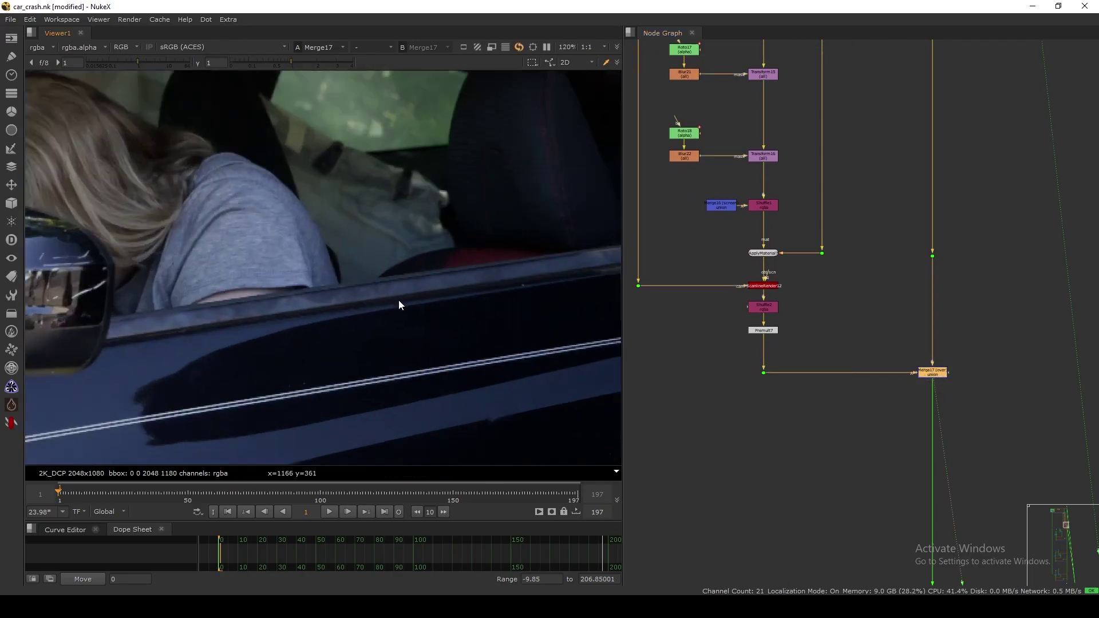
{"action": "left_click_drag", "start_coordinate": [719, 348], "coordinate": [782, 387]}
{"action": "key", "text": "1"}
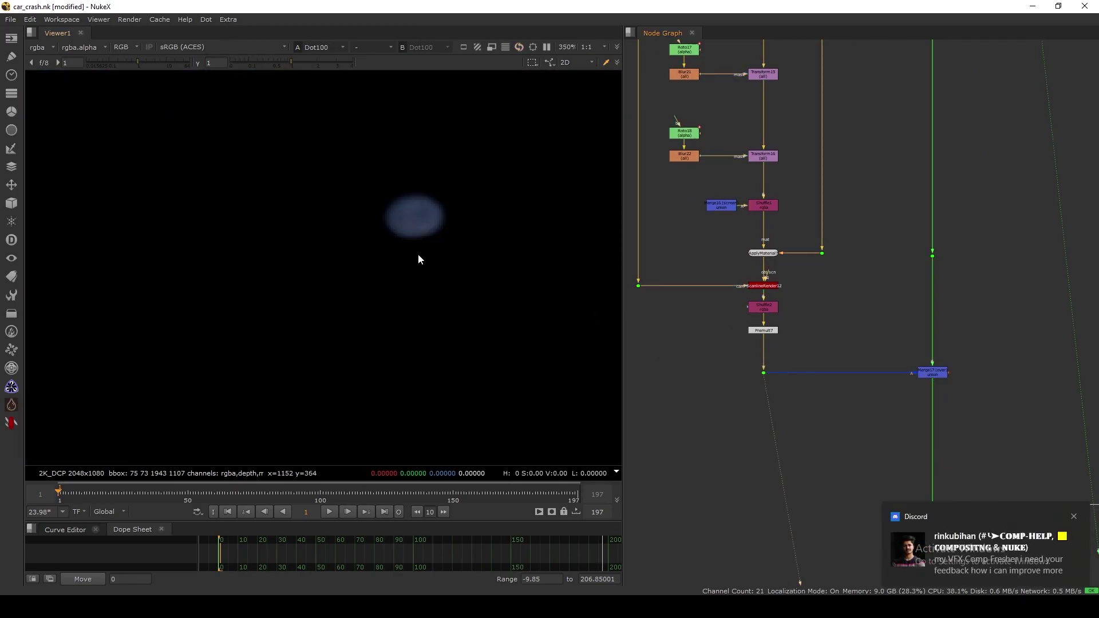
- Return the viewer to Merge17, dismiss the Discord notification, and fit the whole image in the viewer
{"action": "middle_click_drag", "start_coordinate": [776, 385], "coordinate": [726, 337]}
{"action": "left_click_drag", "start_coordinate": [847, 289], "coordinate": [914, 344]}
{"action": "key", "text": "1"}
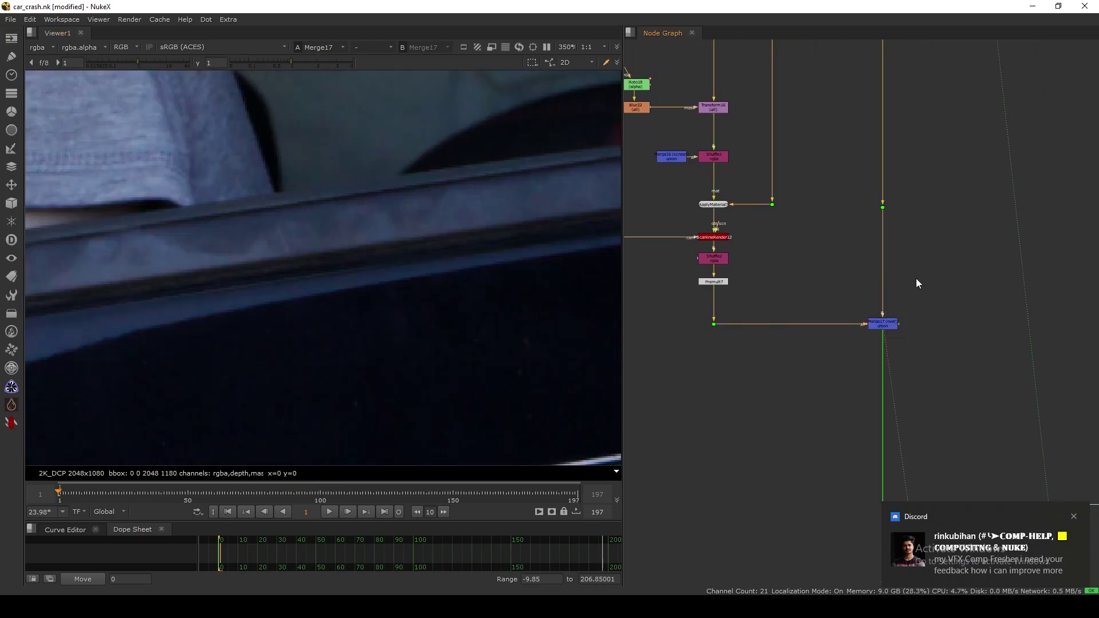
{"action": "left_click", "coordinate": [1073, 516]}
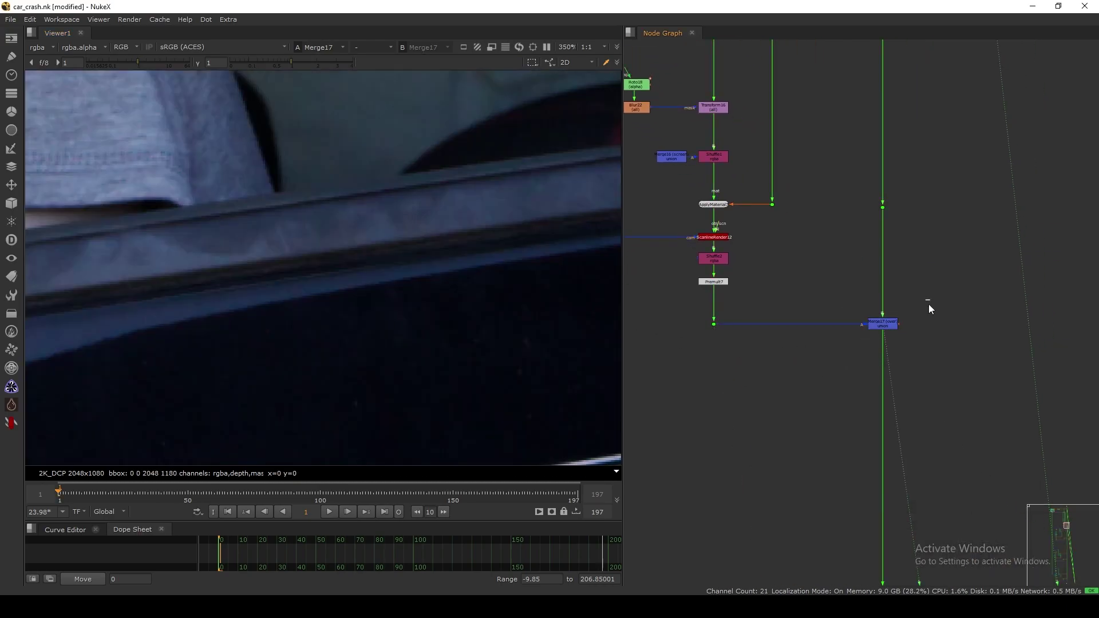
{"action": "key", "text": "f"}
{"action": "scroll", "coordinate": [796, 249], "scroll_direction": "down", "scroll_amount": 4}
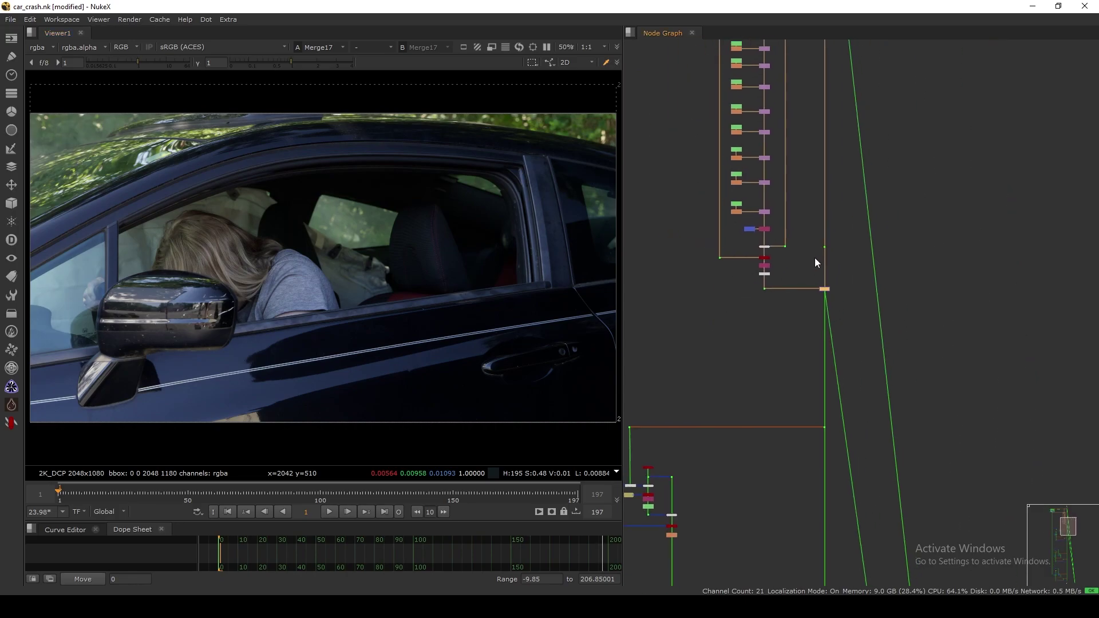
- Review the marker cleanup branch, frame the entire node graph, and save the script
{"action": "left_click_drag", "start_coordinate": [852, 223], "coordinate": [801, 271]}
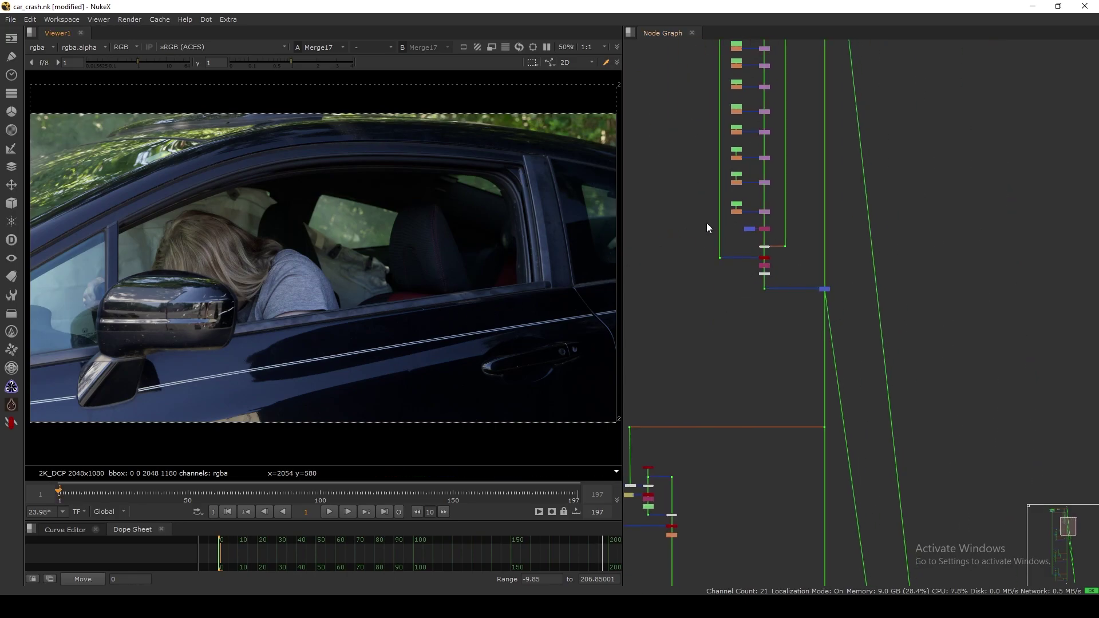
{"action": "scroll", "coordinate": [747, 278], "scroll_direction": "down", "scroll_amount": 5}
{"action": "middle_click_drag", "start_coordinate": [746, 281], "coordinate": [769, 334]}
{"action": "left_click_drag", "start_coordinate": [859, 335], "coordinate": [724, 173]}
{"action": "middle_click_drag", "start_coordinate": [697, 255], "coordinate": [771, 224]}
{"action": "middle_click_drag", "start_coordinate": [774, 337], "coordinate": [796, 266]}
{"action": "left_click", "coordinate": [801, 252]}
{"action": "key", "text": "f"}
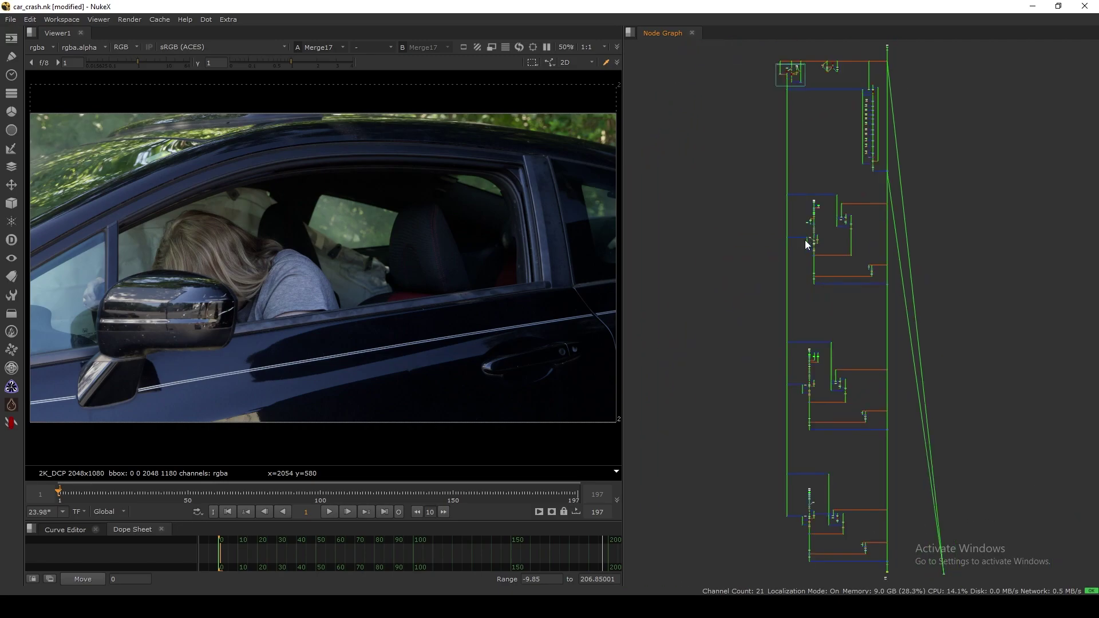
{"action": "key", "text": "ctrl+s"}
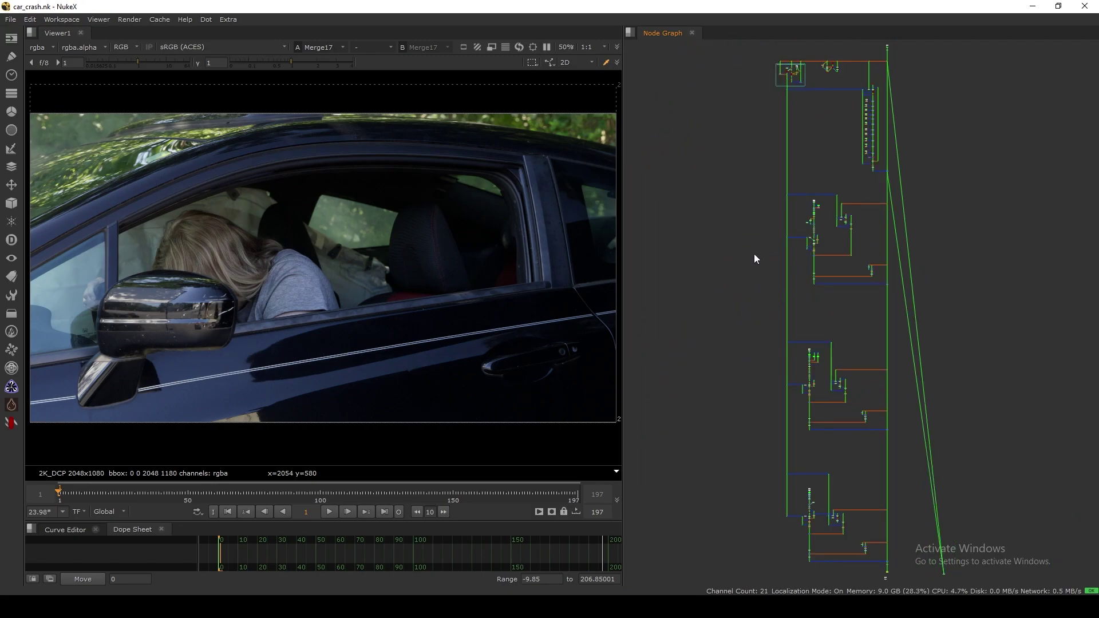
- Examine the glass projection branch below Reformat2, around FrameHold1, Card6 and ScanlineRender1
{"action": "scroll", "coordinate": [796, 269], "scroll_direction": "up", "scroll_amount": 10}
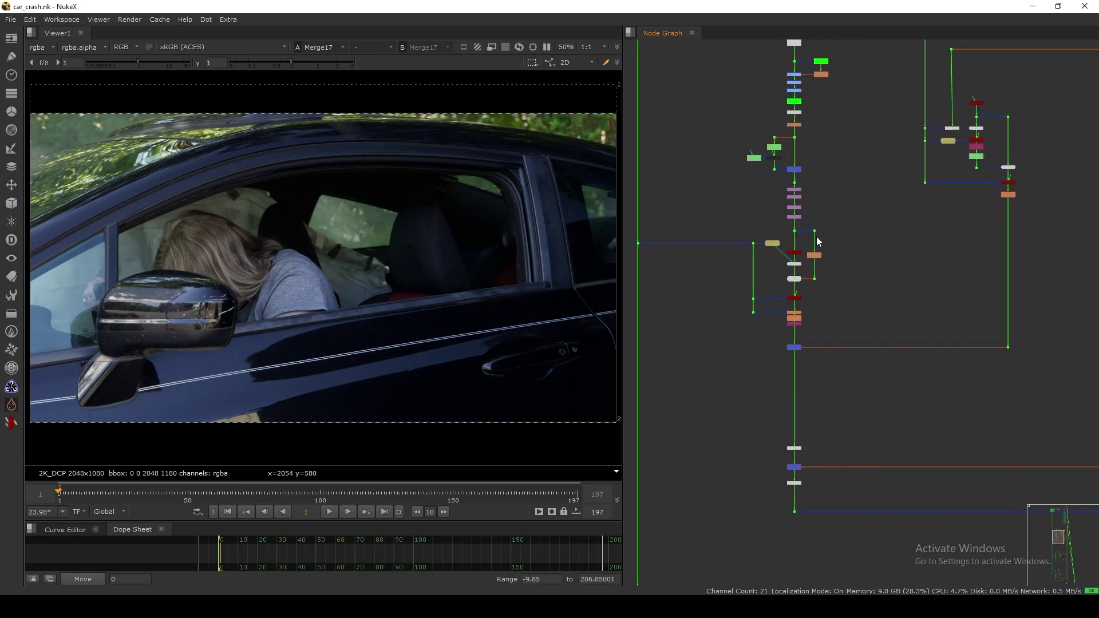
{"action": "left_click_drag", "start_coordinate": [837, 250], "coordinate": [837, 236]}
{"action": "left_click_drag", "start_coordinate": [884, 155], "coordinate": [798, 342]}
{"action": "left_click_drag", "start_coordinate": [837, 231], "coordinate": [861, 230]}
{"action": "middle_click_drag", "start_coordinate": [825, 267], "coordinate": [840, 256]}
{"action": "scroll", "coordinate": [728, 202], "scroll_direction": "up", "scroll_amount": 1}
{"action": "left_click", "coordinate": [736, 188]}
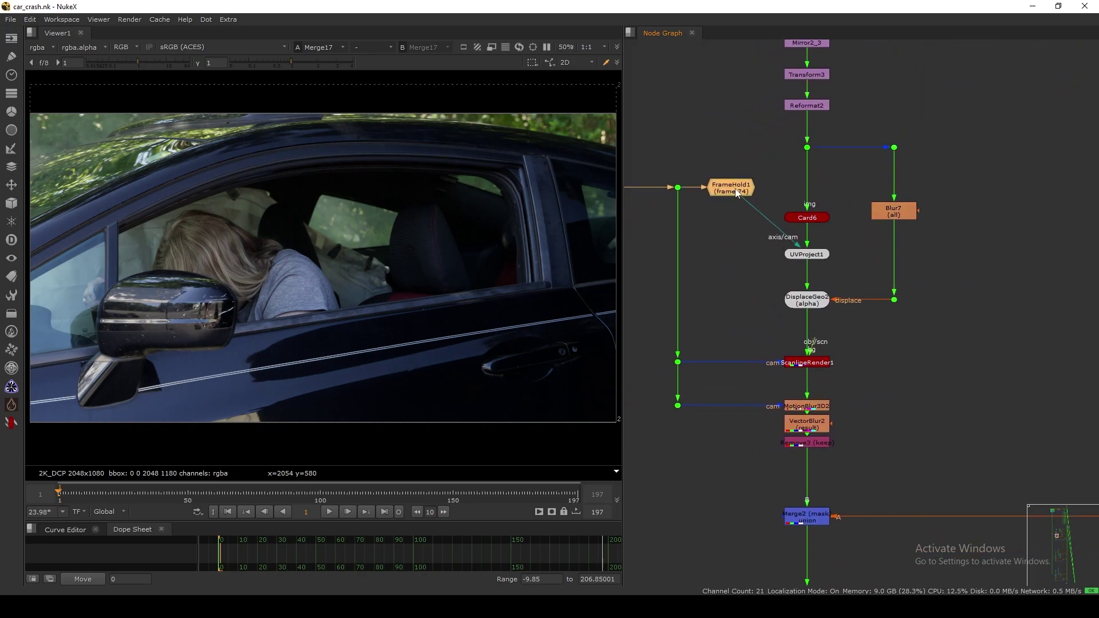
- Nudge Card6 and UVProject1 slightly down to adjust their spacing above DisplaceGeo2
{"action": "left_click", "coordinate": [806, 216]}
{"action": "left_click_drag", "start_coordinate": [806, 214], "coordinate": [806, 210]}
{"action": "left_click_drag", "start_coordinate": [898, 207], "coordinate": [898, 206]}
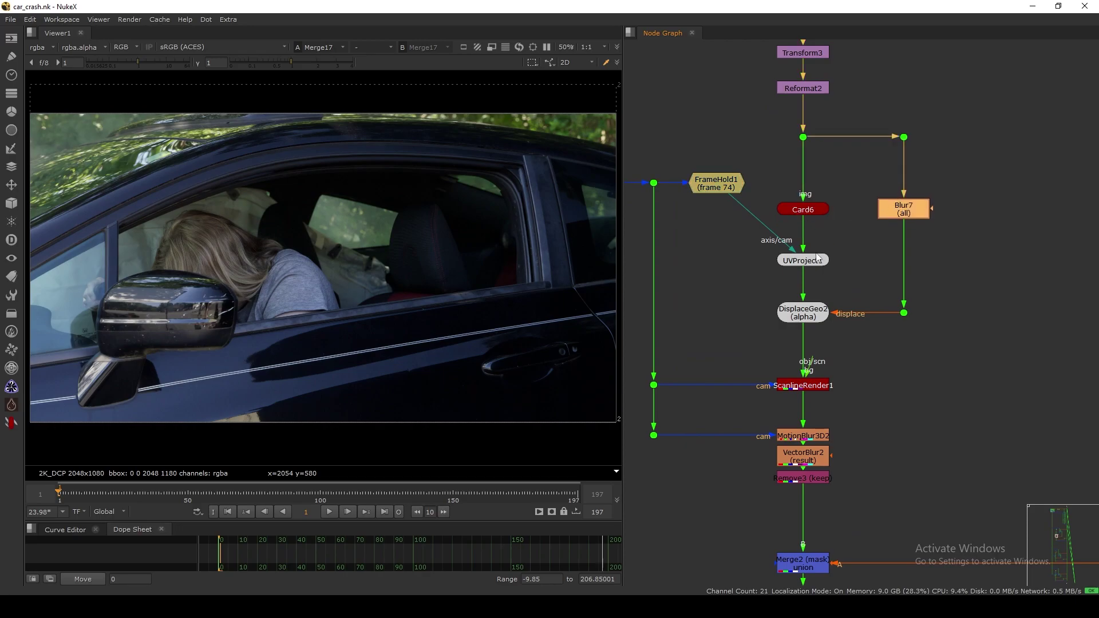
{"action": "left_click_drag", "start_coordinate": [804, 257], "coordinate": [804, 252]}
{"action": "middle_click_drag", "start_coordinate": [828, 276], "coordinate": [819, 256]}
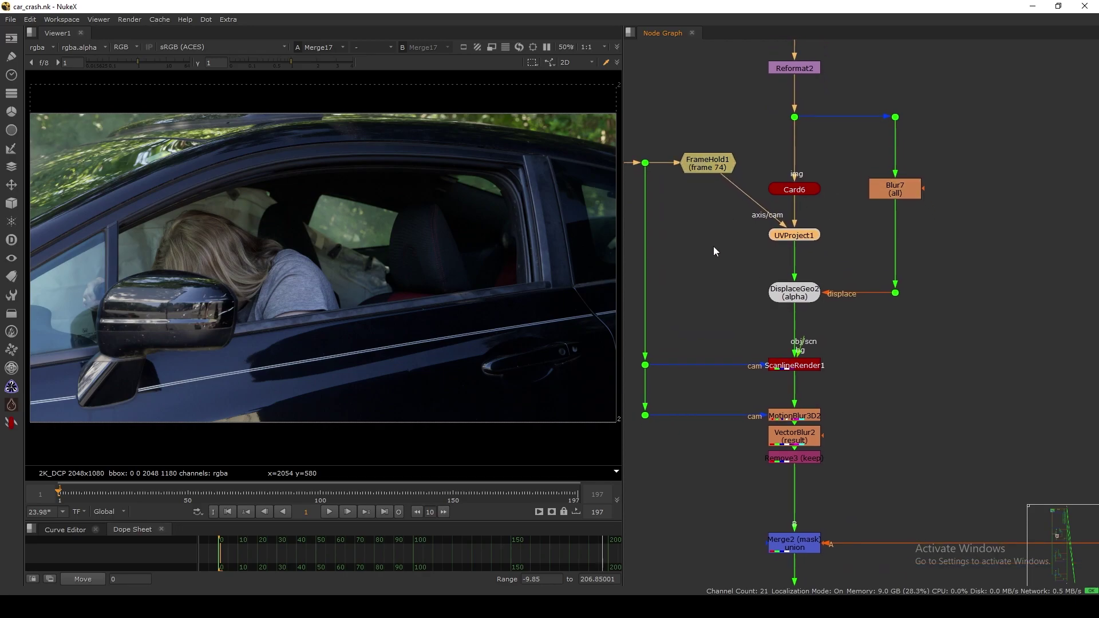
{"action": "left_click", "coordinate": [771, 264]}
{"action": "left_click_drag", "start_coordinate": [792, 236], "coordinate": [794, 245]}
{"action": "left_click", "coordinate": [764, 246]}
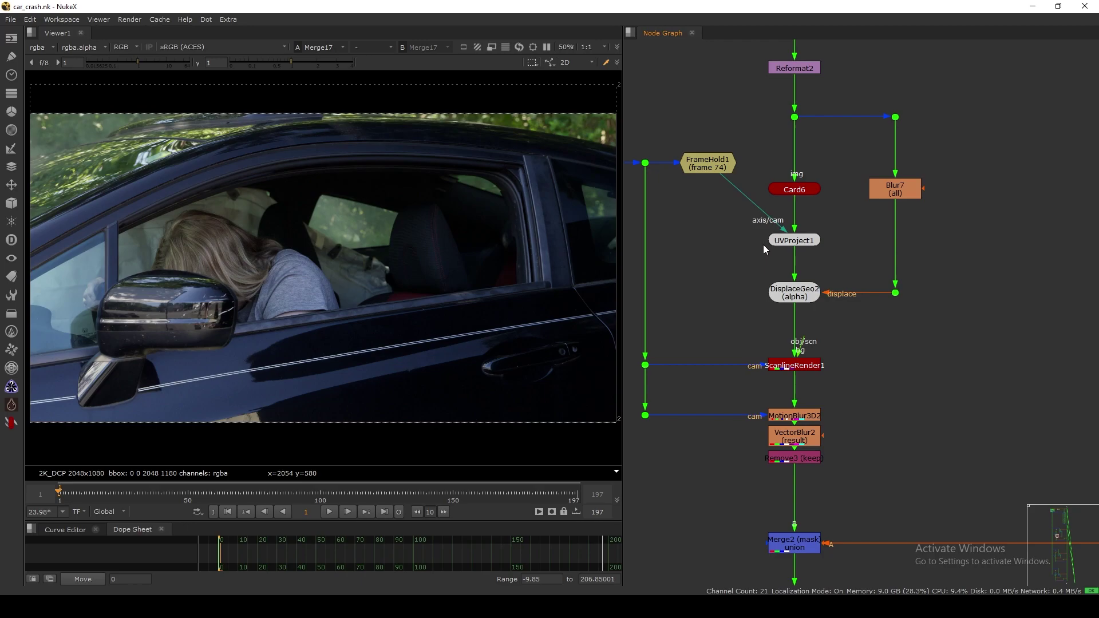
{"action": "key", "text": "ctrl+z"}
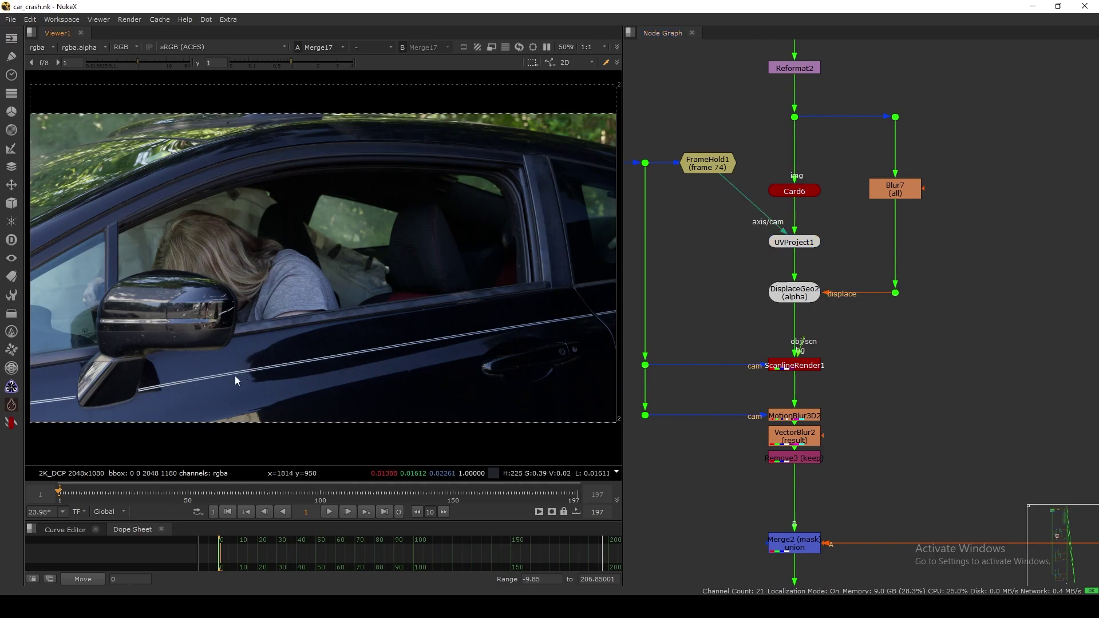
- Locate the Card3 projection branch and view the camera dot feeding Project3D2 in 3D
{"action": "scroll", "coordinate": [874, 220], "scroll_direction": "down", "scroll_amount": 6}
{"action": "middle_click_drag", "start_coordinate": [873, 219], "coordinate": [709, 352]}
{"action": "scroll", "coordinate": [812, 294], "scroll_direction": "down", "scroll_amount": 5}
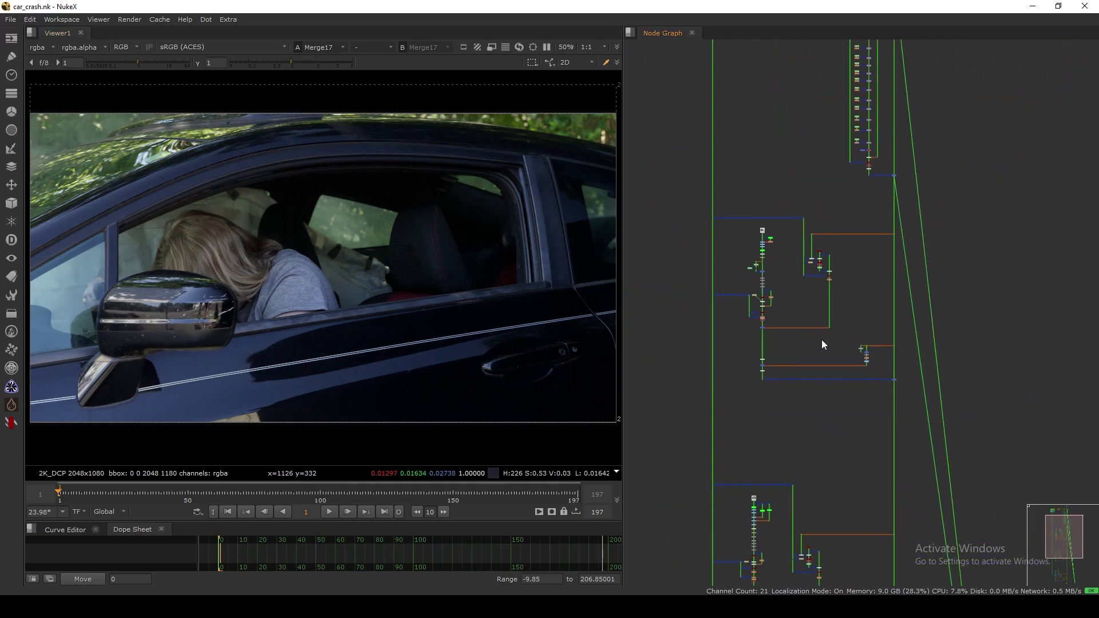
{"action": "middle_click_drag", "start_coordinate": [822, 343], "coordinate": [758, 331]}
{"action": "scroll", "coordinate": [814, 226], "scroll_direction": "up", "scroll_amount": 1}
{"action": "scroll", "coordinate": [823, 197], "scroll_direction": "up", "scroll_amount": 4}
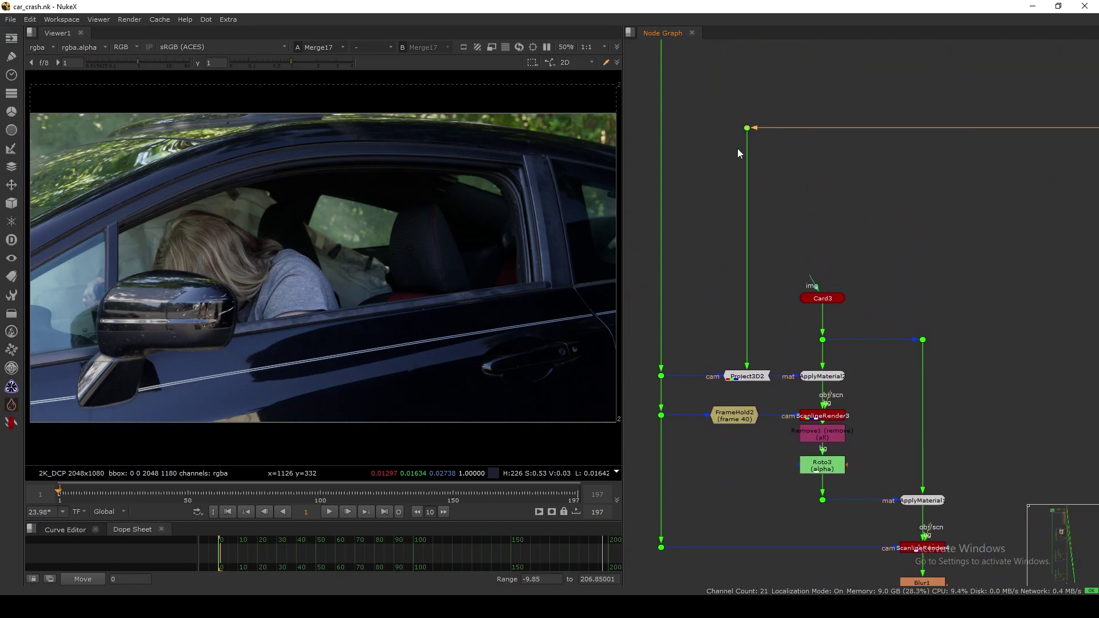
{"action": "left_click", "coordinate": [662, 377]}
{"action": "key", "text": "1"}
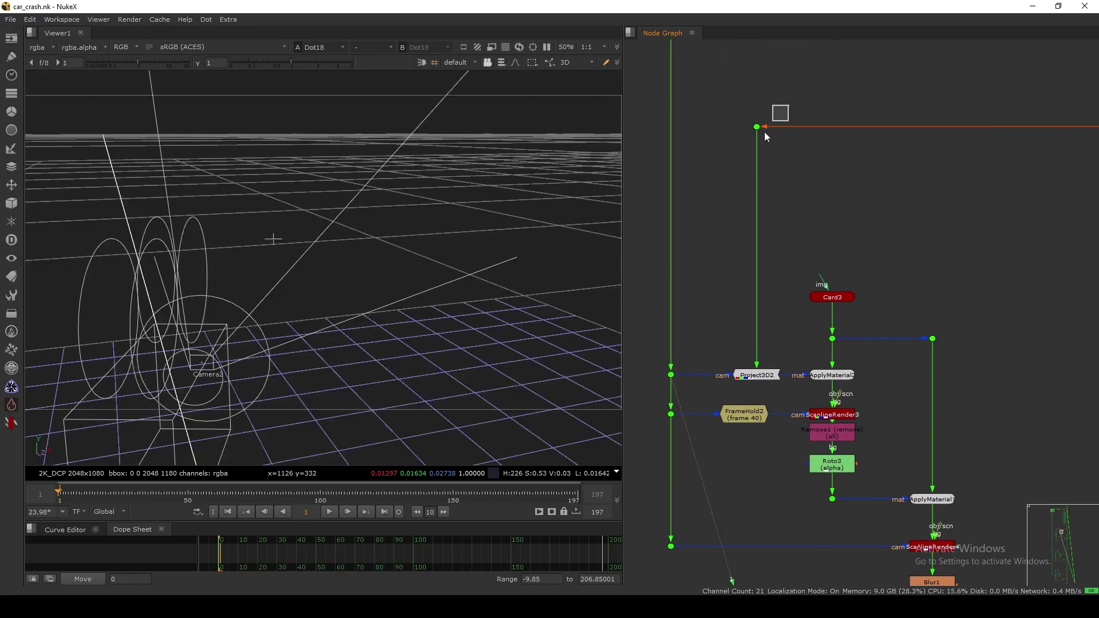
- View the plate dot feeding Project3D2, examine the car window area, and select Project3D2
{"action": "left_click", "coordinate": [757, 127]}
{"action": "key", "text": "1"}
{"action": "left_click_drag", "start_coordinate": [560, 153], "coordinate": [514, 309]}
{"action": "left_click_drag", "start_coordinate": [503, 140], "coordinate": [598, 331]}
{"action": "left_click", "coordinate": [756, 375]}
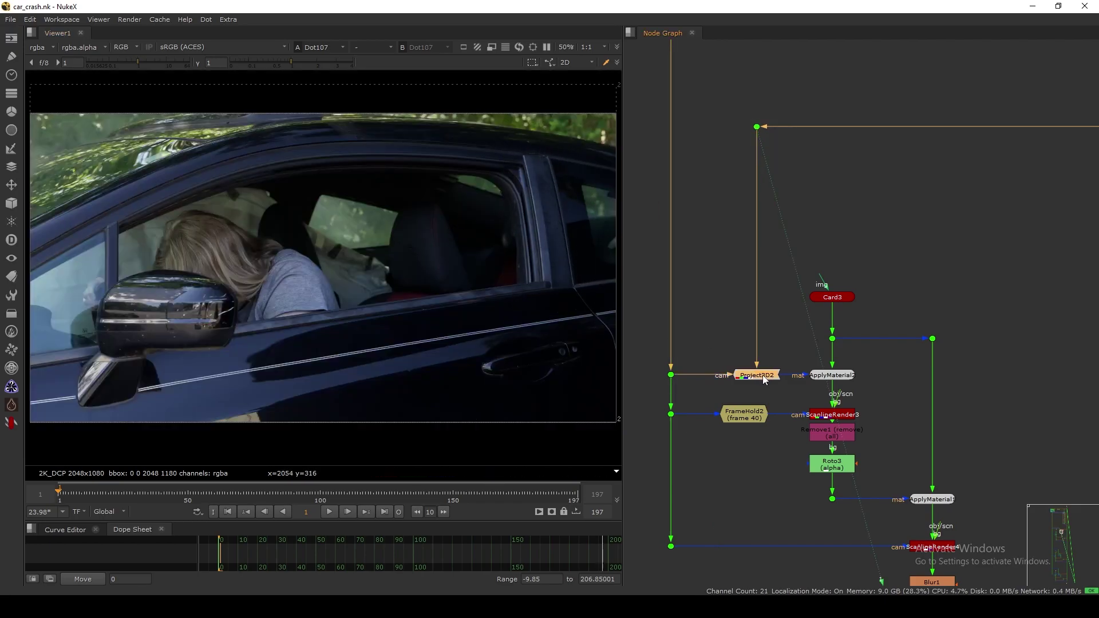
- View the broken-glass texture at the dot between Merge3 and Crop2, fitted in the viewer
{"action": "scroll", "coordinate": [756, 373], "scroll_direction": "down", "scroll_amount": 5}
{"action": "scroll", "coordinate": [784, 352], "scroll_direction": "up", "scroll_amount": 2}
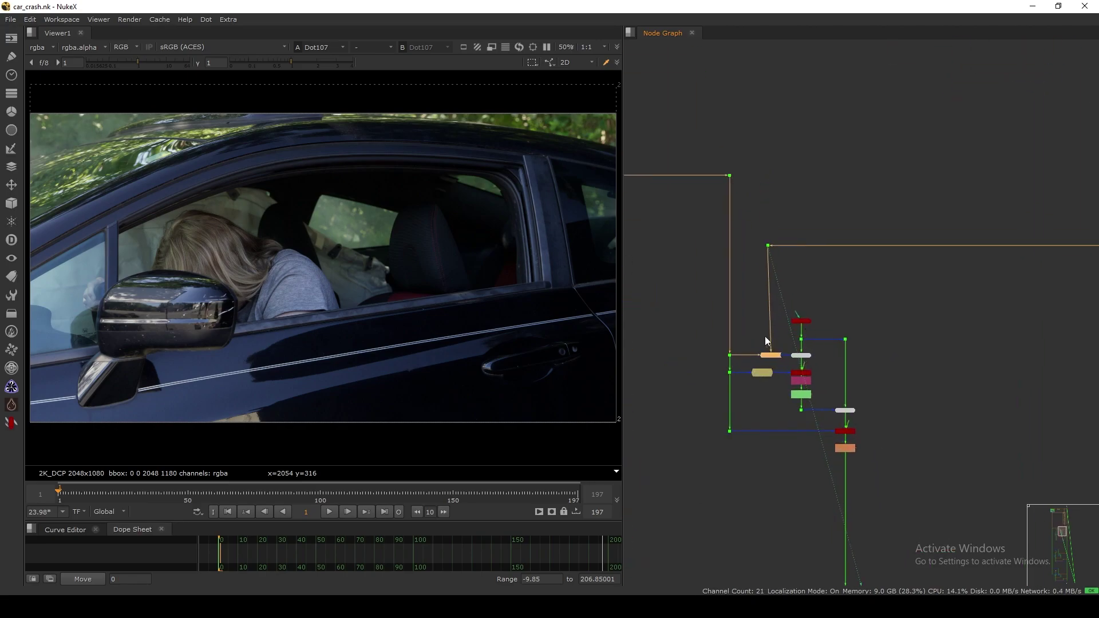
{"action": "left_click", "coordinate": [765, 336]}
{"action": "left_click", "coordinate": [773, 355]}
{"action": "scroll", "coordinate": [759, 351], "scroll_direction": "down", "scroll_amount": 5}
{"action": "middle_click_drag", "start_coordinate": [704, 373], "coordinate": [815, 238]}
{"action": "scroll", "coordinate": [817, 244], "scroll_direction": "up", "scroll_amount": 8}
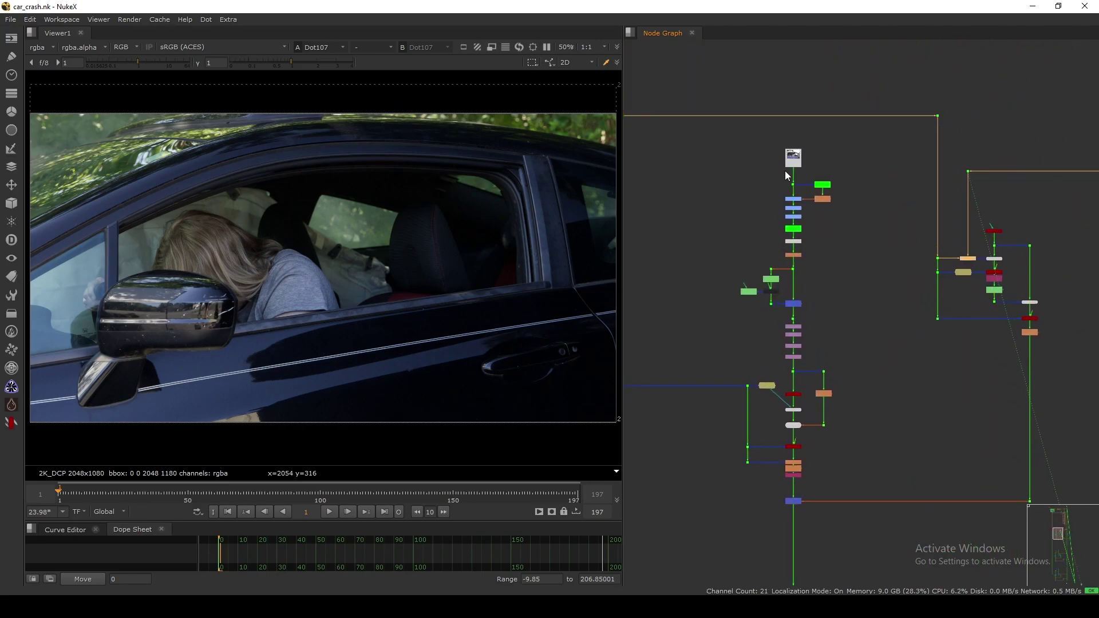
{"action": "key", "text": "1"}
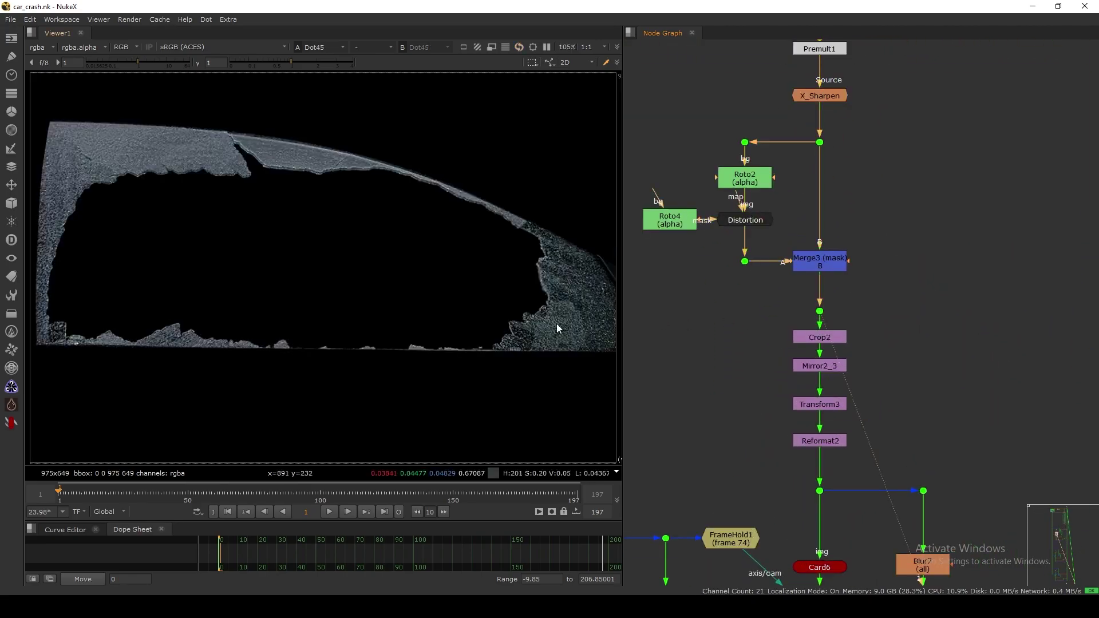
{"action": "key", "text": "f"}
{"action": "scroll", "coordinate": [816, 274], "scroll_direction": "down", "scroll_amount": 8}
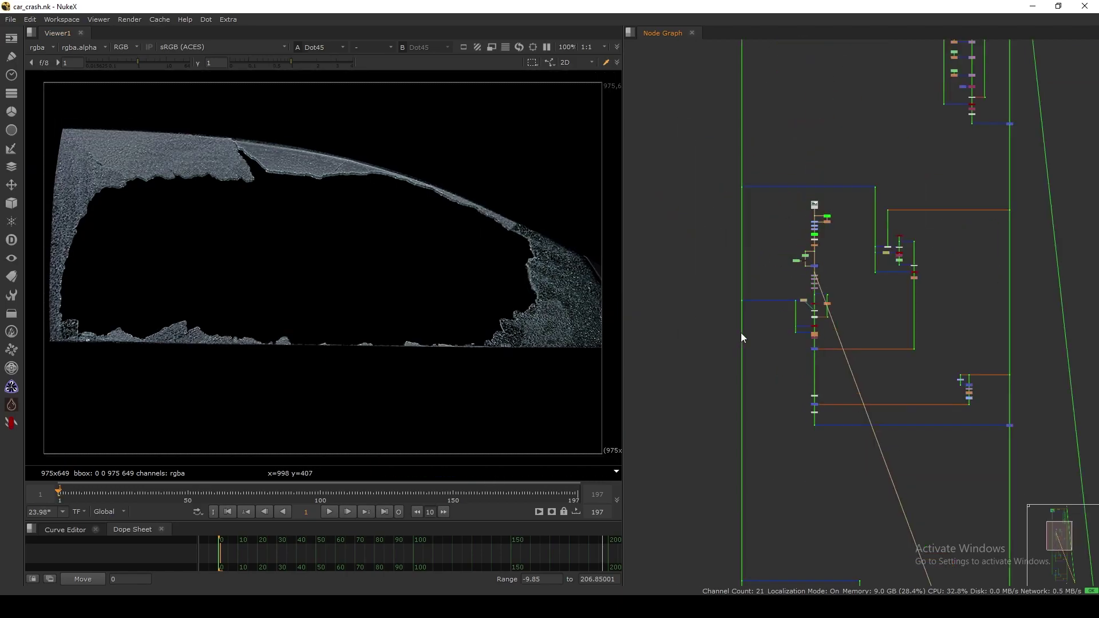
- Return the viewer to the plate dot above Project3D2 and examine the rear edge of the car window
{"action": "middle_click_drag", "start_coordinate": [880, 225], "coordinate": [765, 283]}
{"action": "scroll", "coordinate": [769, 276], "scroll_direction": "up", "scroll_amount": 3}
{"action": "left_click_drag", "start_coordinate": [821, 225], "coordinate": [750, 292]}
{"action": "key", "text": "1"}
{"action": "middle_click_drag", "start_coordinate": [757, 288], "coordinate": [784, 265]}
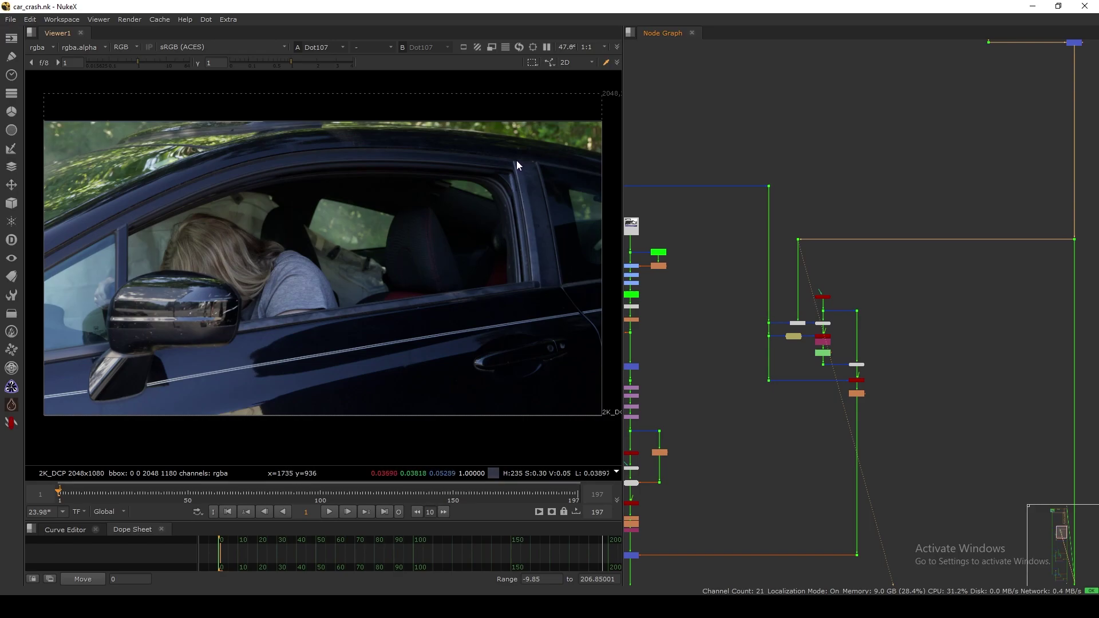
{"action": "scroll", "coordinate": [520, 162], "scroll_direction": "up", "scroll_amount": 1}
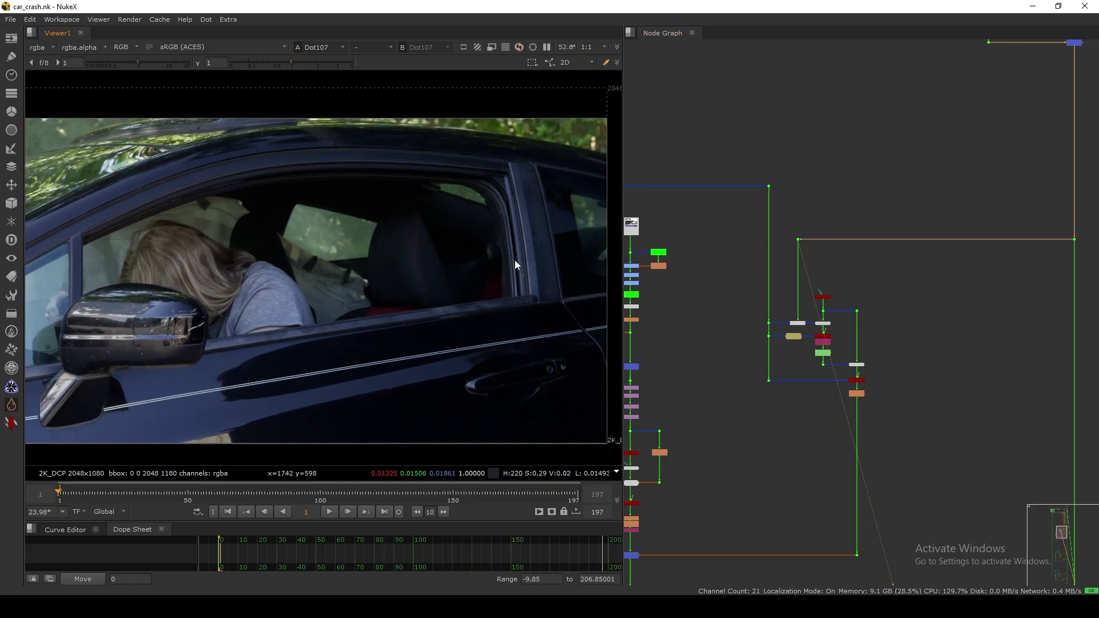
{"action": "left_click_drag", "start_coordinate": [487, 150], "coordinate": [581, 312], "text": "ctrl+shift"}
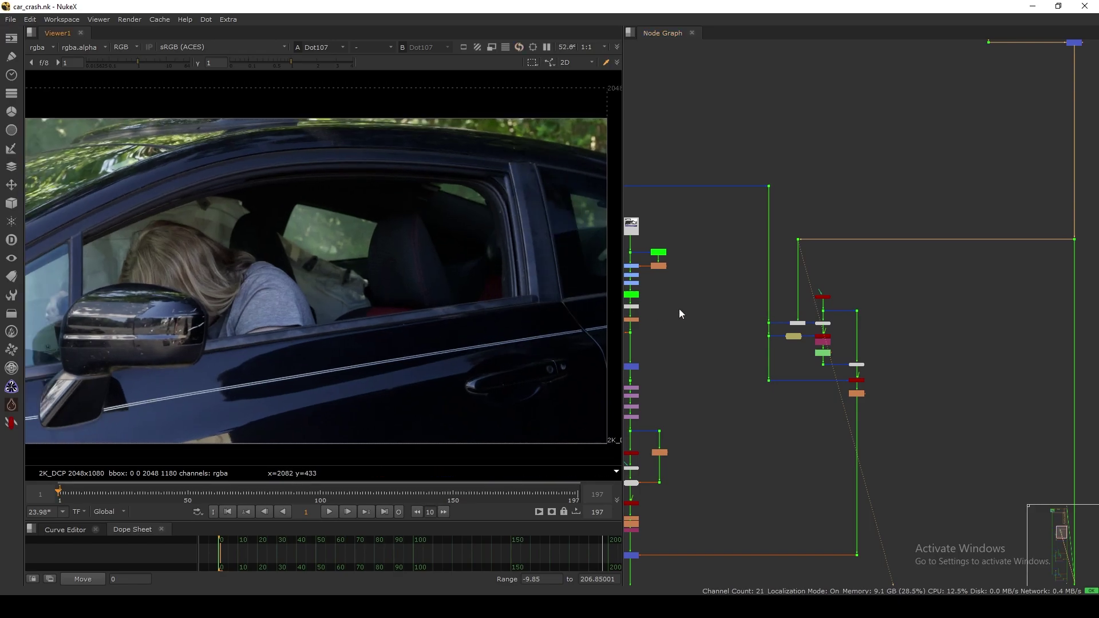
- View the mirrored glass texture at the dot below Reformat2 and examine its shape
{"action": "scroll", "coordinate": [813, 309], "scroll_direction": "up", "scroll_amount": 6}
{"action": "scroll", "coordinate": [801, 312], "scroll_direction": "down", "scroll_amount": 6}
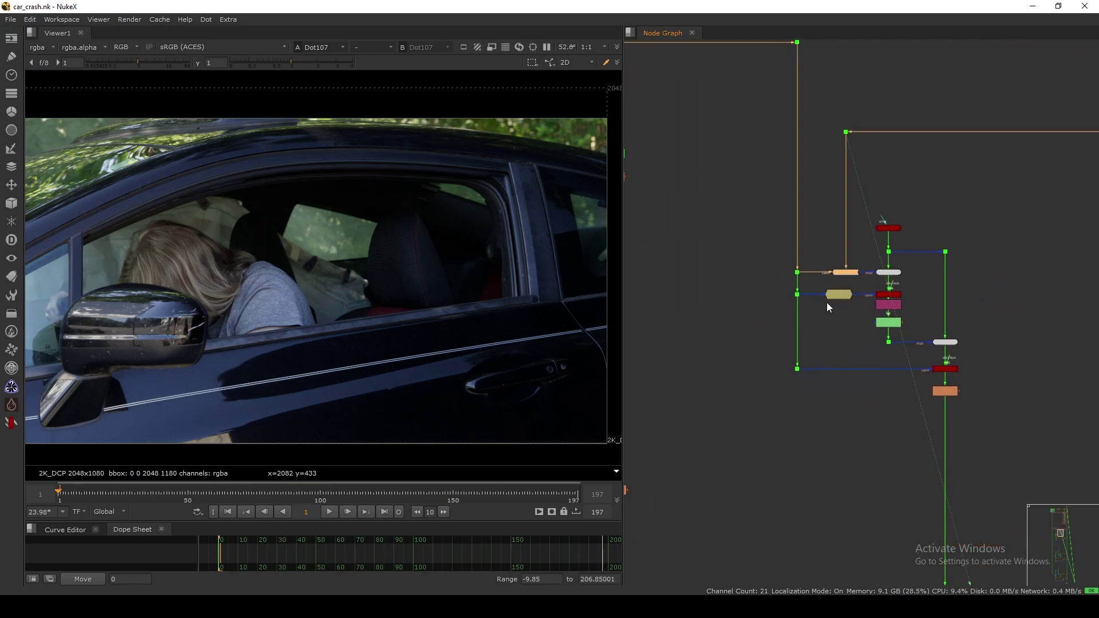
{"action": "scroll", "coordinate": [760, 290], "scroll_direction": "up", "scroll_amount": 6}
{"action": "left_click_drag", "start_coordinate": [780, 287], "coordinate": [716, 344]}
{"action": "key", "text": "1"}
{"action": "scroll", "coordinate": [463, 302], "scroll_direction": "down", "scroll_amount": 3}
{"action": "left_click_drag", "start_coordinate": [551, 194], "coordinate": [256, 406]}
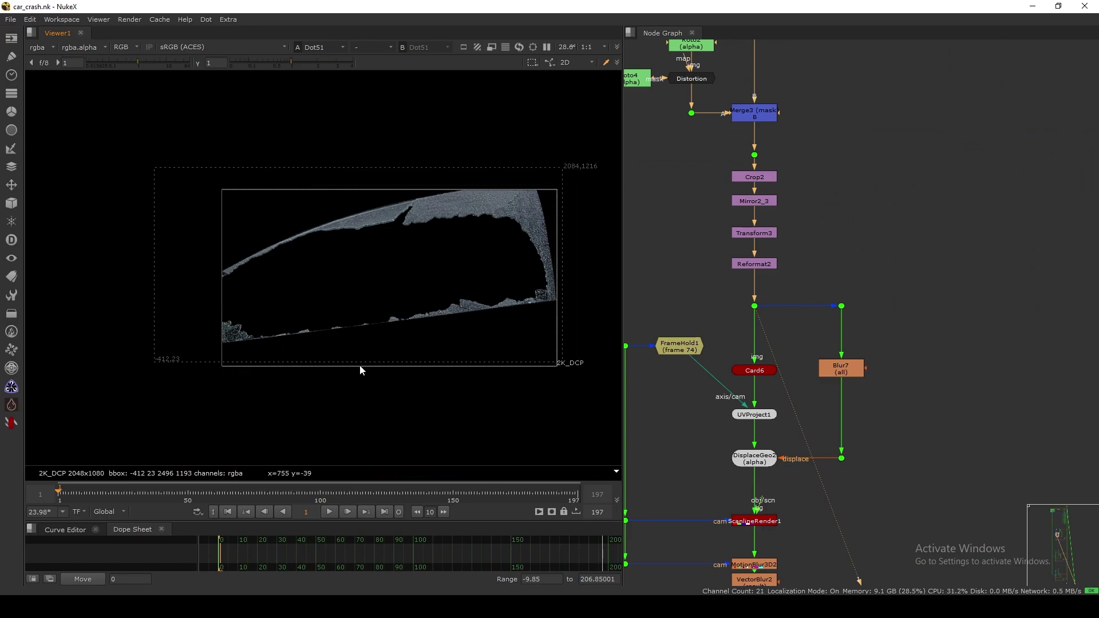
- View the plate dot beside the glass branch to compare it with the mirrored glass texture
{"action": "scroll", "coordinate": [853, 231], "scroll_direction": "down", "scroll_amount": 5}
{"action": "left_click_drag", "start_coordinate": [816, 161], "coordinate": [814, 163]}
{"action": "key", "text": "1"}
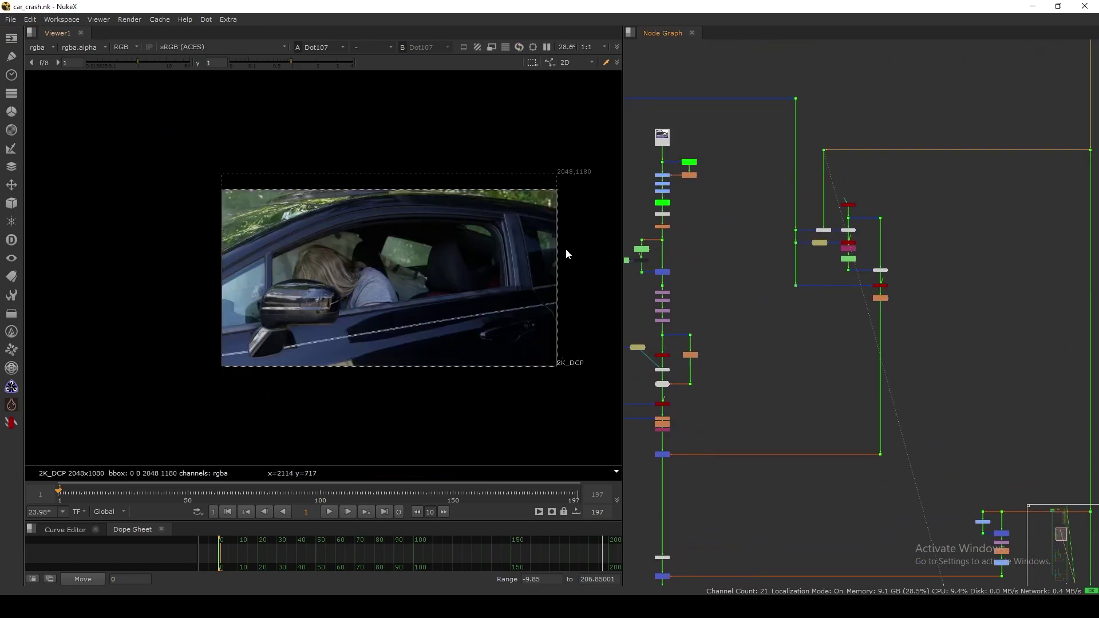
- Return the viewer to the dot below Reformat2 and examine the glass texture feeding Card6
{"action": "middle_click_drag", "start_coordinate": [639, 343], "coordinate": [730, 244]}
{"action": "scroll", "coordinate": [732, 245], "scroll_direction": "up", "scroll_amount": 4}
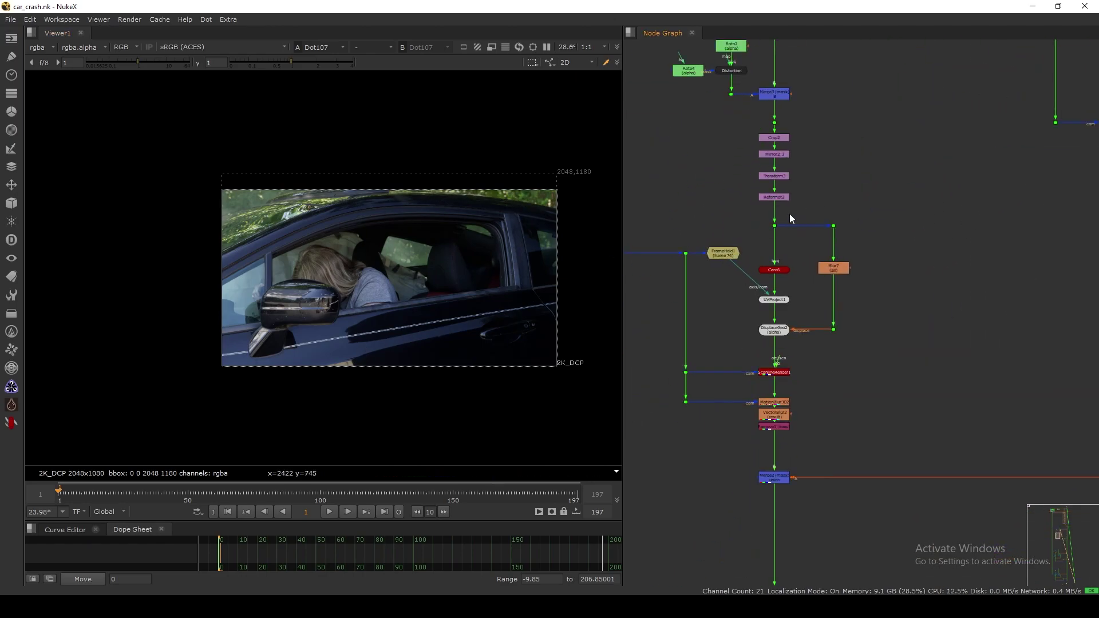
{"action": "left_click_drag", "start_coordinate": [789, 214], "coordinate": [764, 245]}
{"action": "key", "text": "1"}
{"action": "middle_click_drag", "start_coordinate": [764, 245], "coordinate": [769, 233]}
{"action": "middle_click_drag", "start_coordinate": [558, 177], "coordinate": [461, 264]}
{"action": "scroll", "coordinate": [763, 293], "scroll_direction": "up", "scroll_amount": 3}
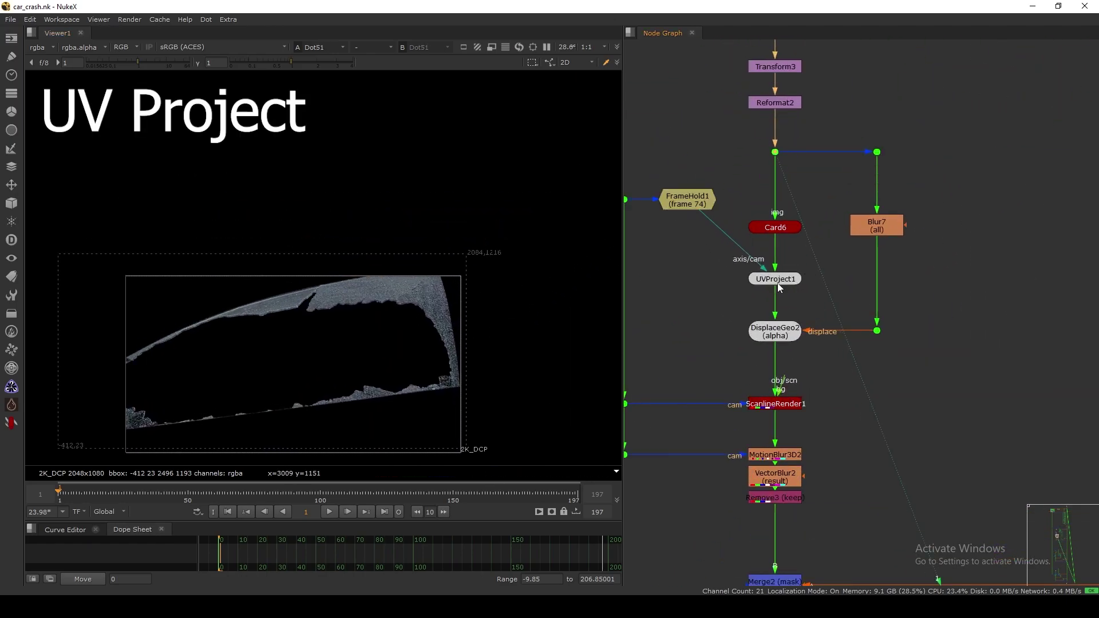
- View DisplaceGeo2 in 3D and orbit around the displaced glass card to examine its relief
{"action": "left_click", "coordinate": [776, 285]}
{"action": "middle_click_drag", "start_coordinate": [777, 339], "coordinate": [776, 309]}
{"action": "left_click", "coordinate": [774, 304]}
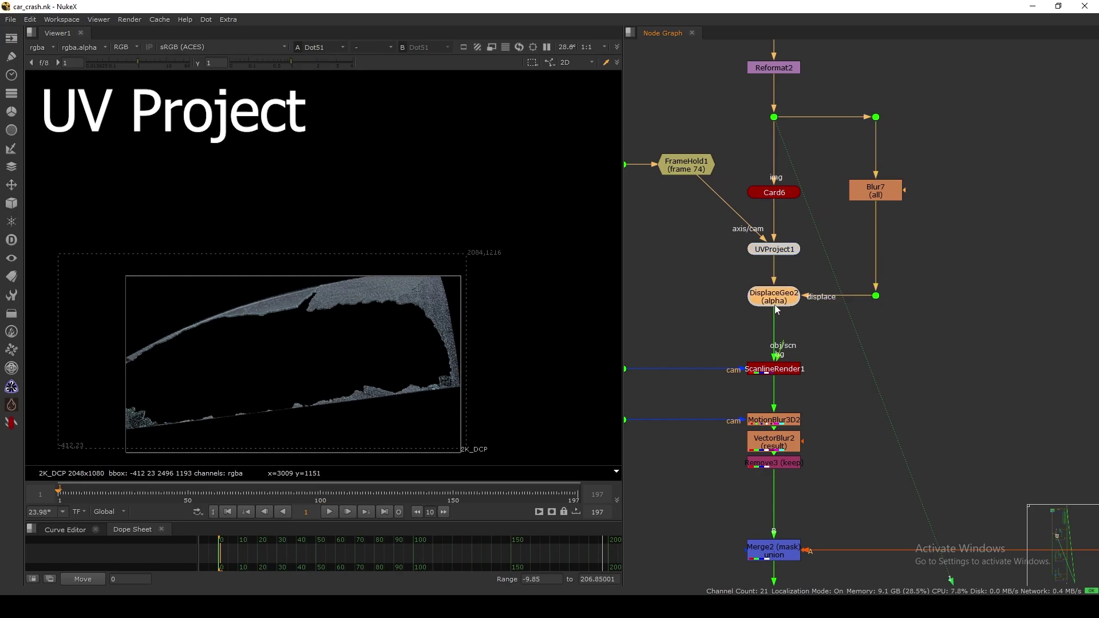
{"action": "key", "text": "1"}
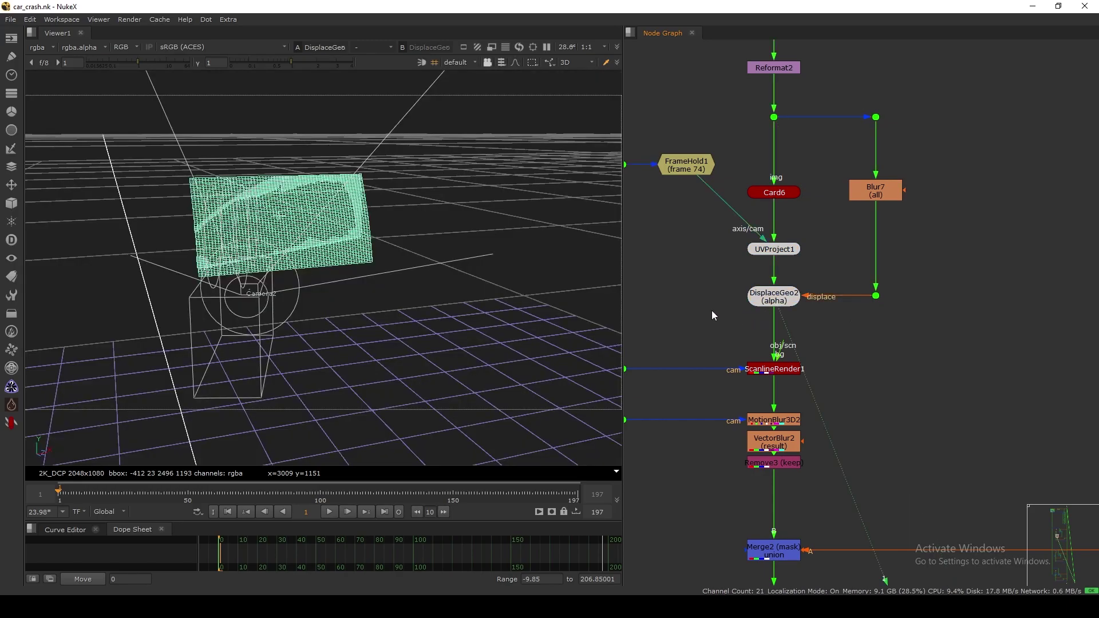
{"action": "left_click_drag", "start_coordinate": [414, 312], "coordinate": [462, 316], "text": "ctrl"}
{"action": "left_click", "coordinate": [342, 377]}
{"action": "left_click_drag", "start_coordinate": [343, 379], "coordinate": [518, 337], "text": "ctrl"}
- View the rendered car_crash sequence in Read4 below Write1, fitted in the viewer
{"action": "scroll", "coordinate": [738, 309], "scroll_direction": "down", "scroll_amount": 6}
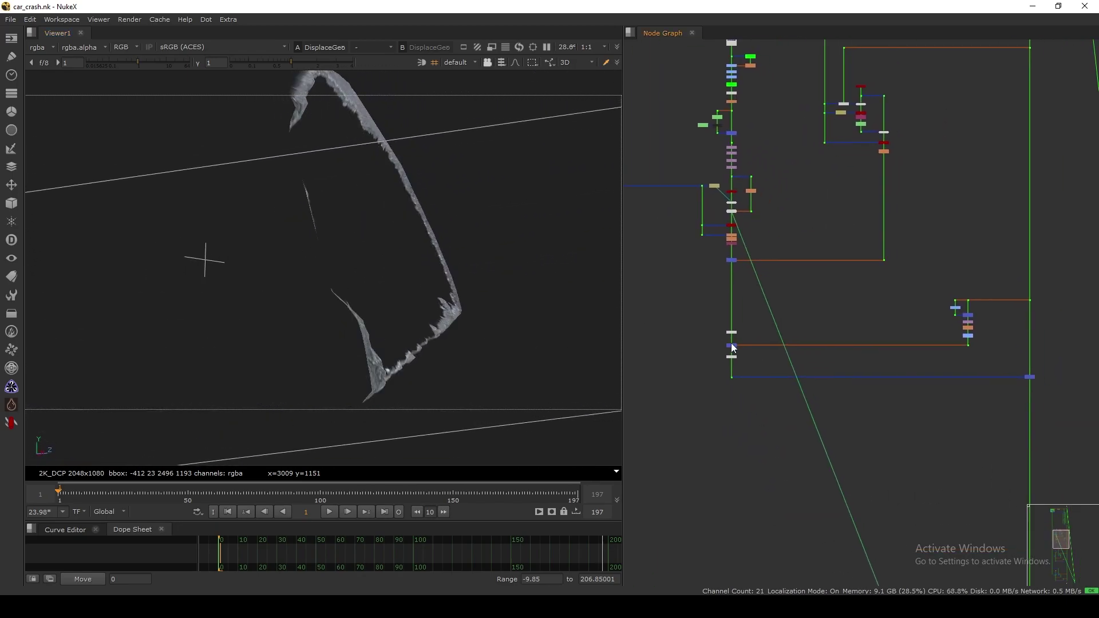
{"action": "middle_click_drag", "start_coordinate": [752, 294], "coordinate": [735, 167]}
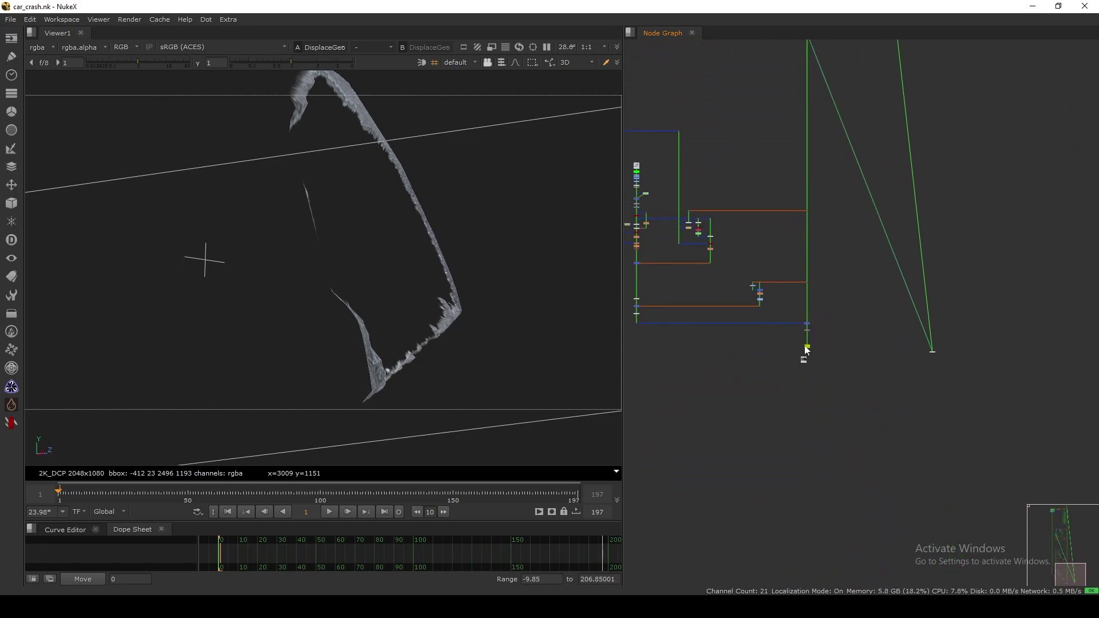
{"action": "scroll", "coordinate": [803, 361], "scroll_direction": "up", "scroll_amount": 6}
{"action": "left_click_drag", "start_coordinate": [816, 343], "coordinate": [826, 336]}
{"action": "key", "text": "1"}
{"action": "key", "text": "f"}
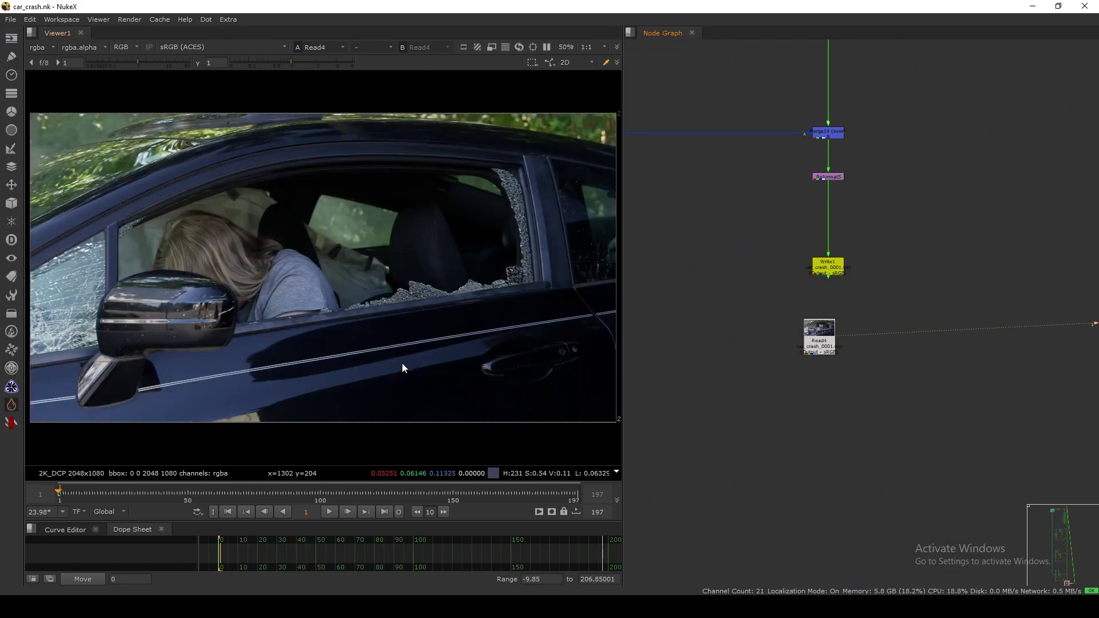
- Scrub the render to frame 81, examine the broken glass along the lower window edge, and return to frame 1
{"action": "left_click_drag", "start_coordinate": [302, 494], "coordinate": [242, 503]}
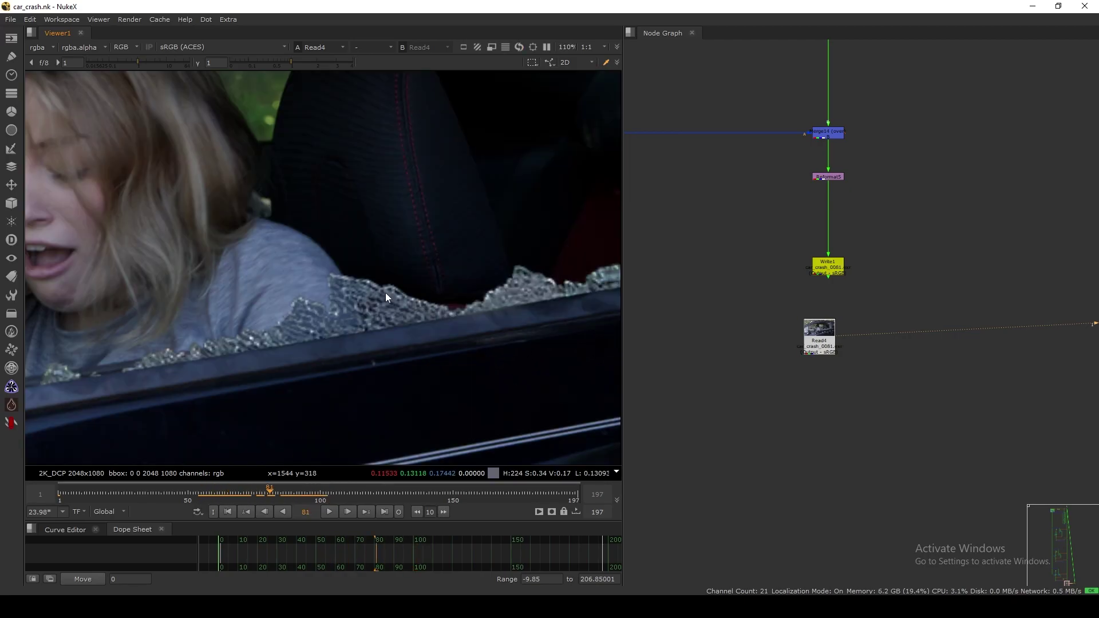
{"action": "middle_click_drag", "start_coordinate": [386, 293], "coordinate": [366, 301]}
{"action": "left_click", "coordinate": [228, 512]}
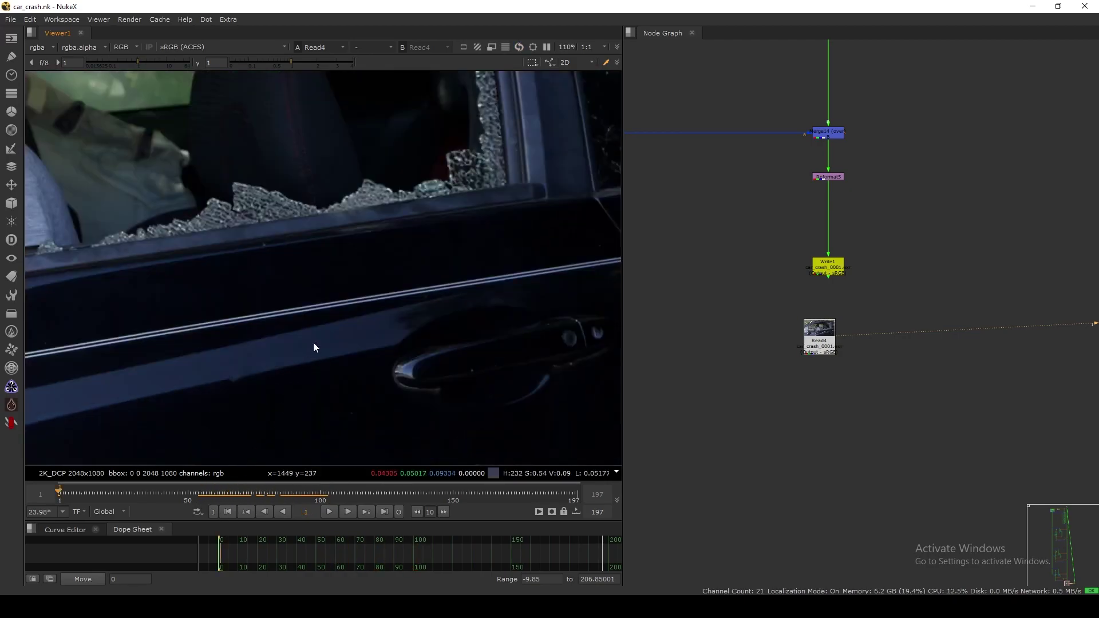
- Examine the cracked glass in the car's front quarter window and the area around the side mirror
{"action": "scroll", "coordinate": [310, 366], "scroll_direction": "down", "scroll_amount": 2}
{"action": "key", "text": "f"}
{"action": "middle_click_drag", "start_coordinate": [98, 328], "coordinate": [235, 317]}
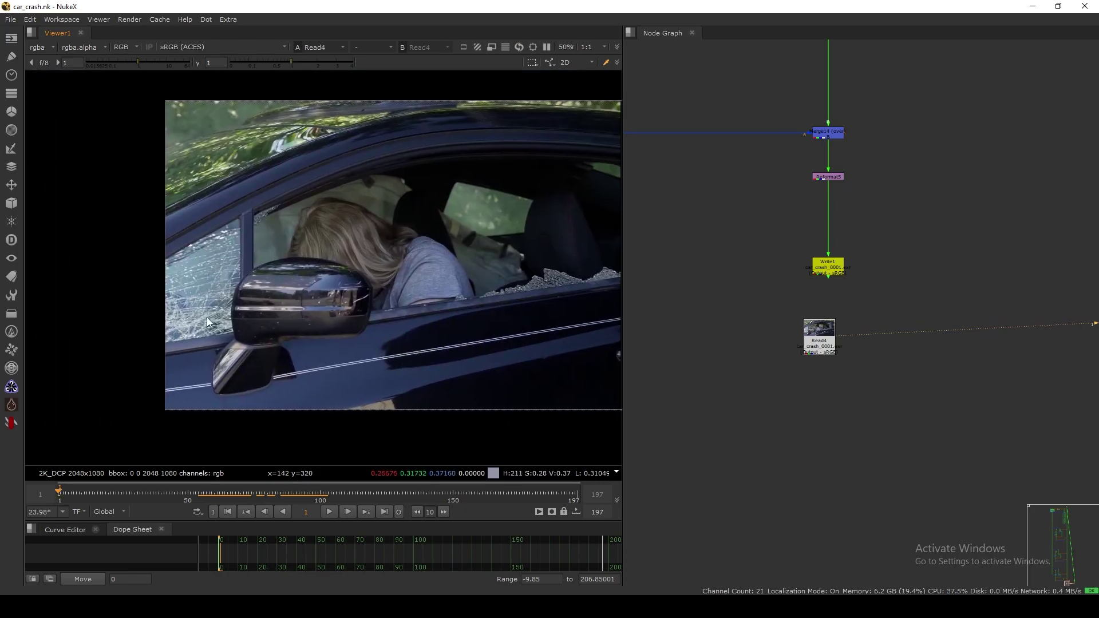
{"action": "scroll", "coordinate": [209, 321], "scroll_direction": "up", "scroll_amount": 4}
{"action": "left_click_drag", "start_coordinate": [227, 270], "coordinate": [173, 382]}
{"action": "scroll", "coordinate": [325, 368], "scroll_direction": "down", "scroll_amount": 2}
{"action": "middle_click_drag", "start_coordinate": [503, 343], "coordinate": [286, 375]}
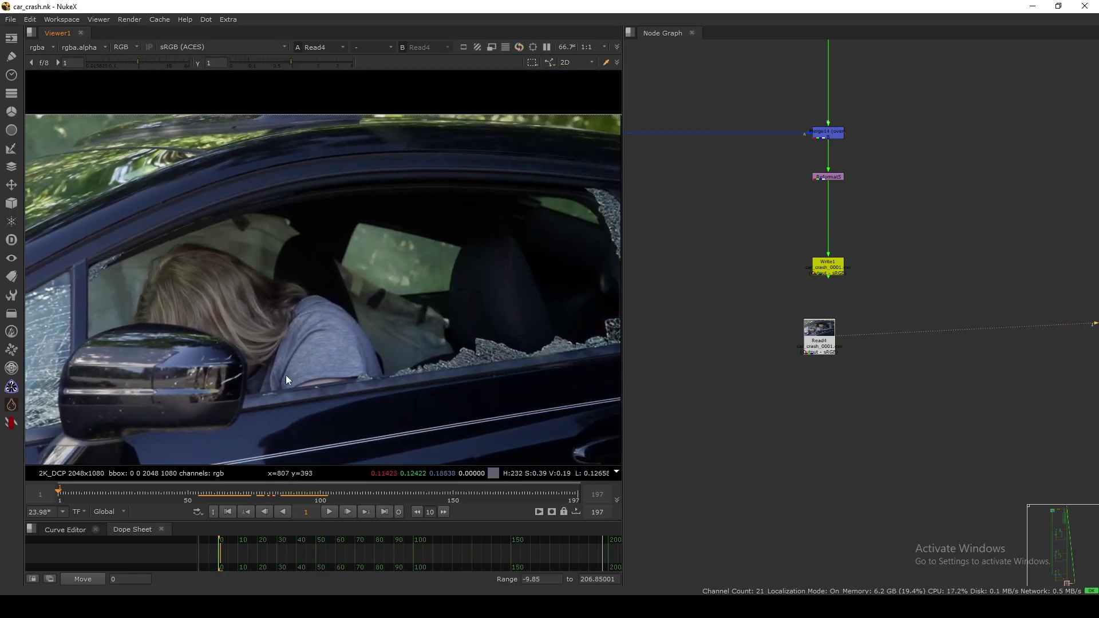
- Raise the viewer gain to 3.6, examine the shattered glass at the rear window edge, and refit the image
{"action": "middle_click_drag", "start_coordinate": [535, 287], "coordinate": [338, 302]}
{"action": "scroll", "coordinate": [452, 307], "scroll_direction": "up", "scroll_amount": 2}
{"action": "scroll", "coordinate": [479, 315], "scroll_direction": "up", "scroll_amount": 2}
{"action": "left_click_drag", "start_coordinate": [522, 271], "coordinate": [462, 393], "text": "ctrl+shift"}
{"action": "left_click", "coordinate": [153, 60]}
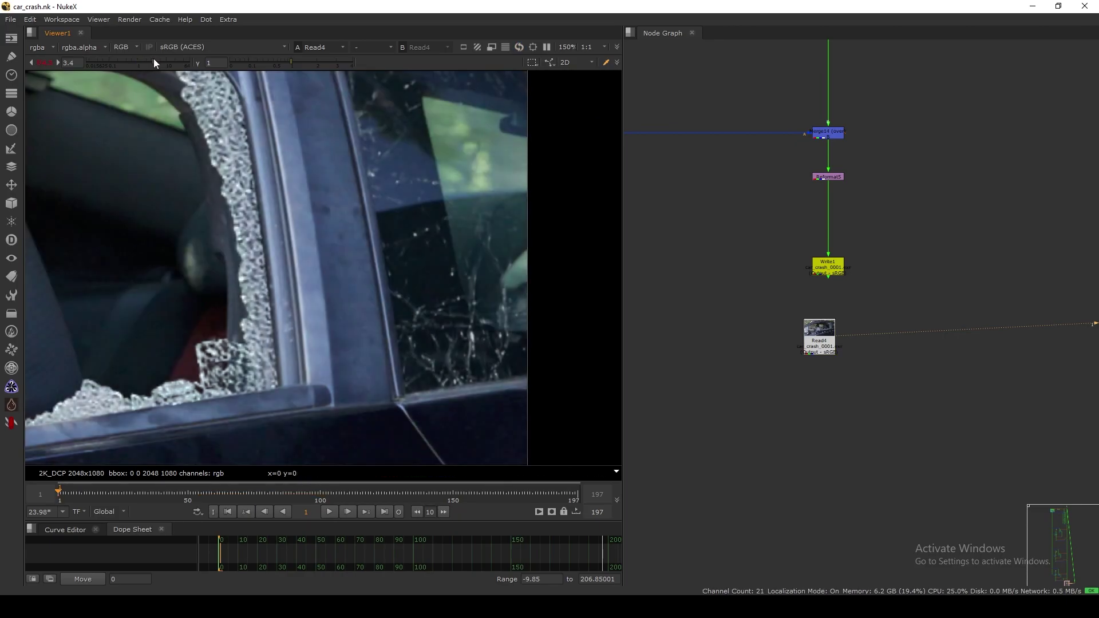
{"action": "scroll", "coordinate": [303, 295], "scroll_direction": "up", "scroll_amount": 3}
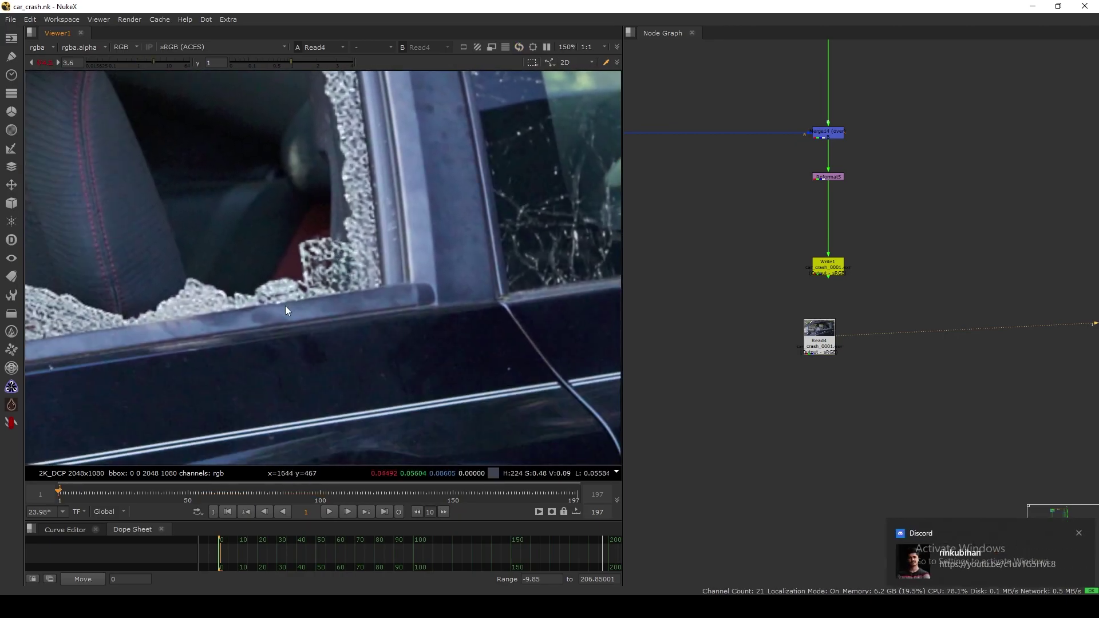
{"action": "scroll", "coordinate": [384, 275], "scroll_direction": "down", "scroll_amount": 4}
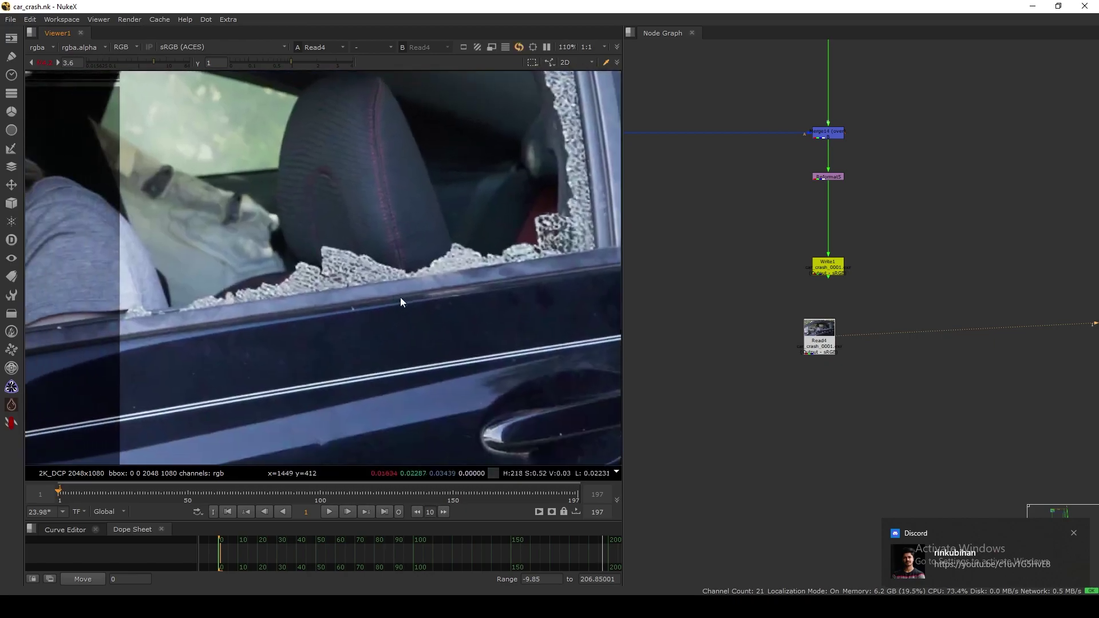
{"action": "scroll", "coordinate": [396, 288], "scroll_direction": "up", "scroll_amount": 3}
{"action": "left_click_drag", "start_coordinate": [434, 227], "coordinate": [352, 318]}
{"action": "key", "text": "f"}
- Scrub the render to frame 143, examine the window's broken glass up close, and refit the image
{"action": "left_click_drag", "start_coordinate": [287, 494], "coordinate": [428, 493]}
{"action": "scroll", "coordinate": [498, 368], "scroll_direction": "up", "scroll_amount": 5}
{"action": "left_click_drag", "start_coordinate": [486, 263], "coordinate": [342, 373]}
{"action": "key", "text": "f"}
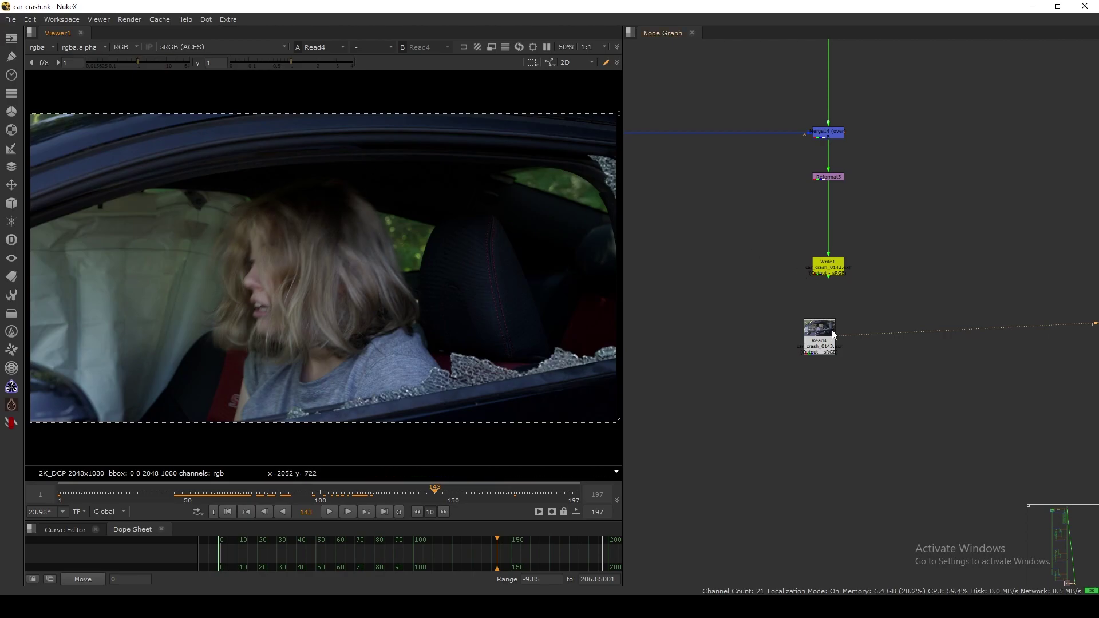
- Shift the Read4 node slightly to line up under Write1 and frame the whole node graph
{"action": "left_click_drag", "start_coordinate": [831, 331], "coordinate": [845, 331]}
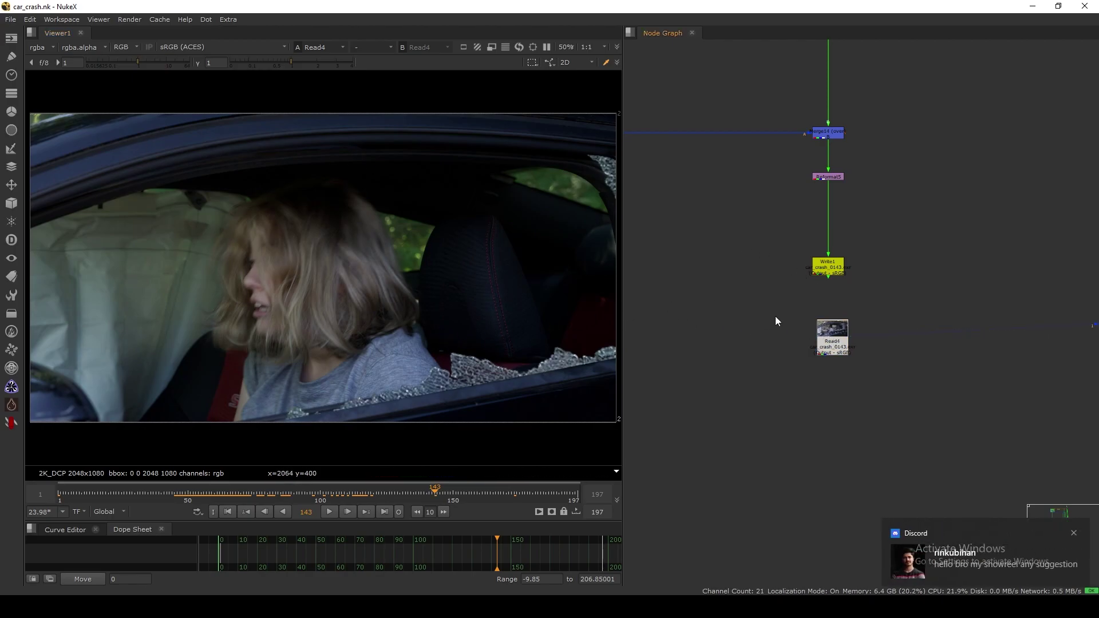
{"action": "key", "text": "f"}
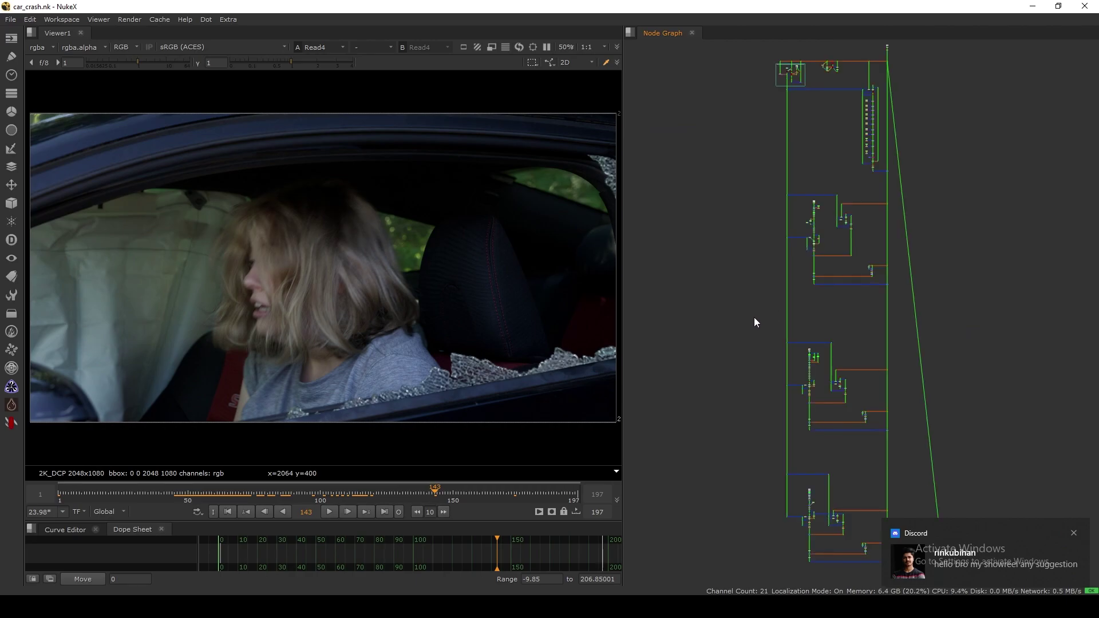